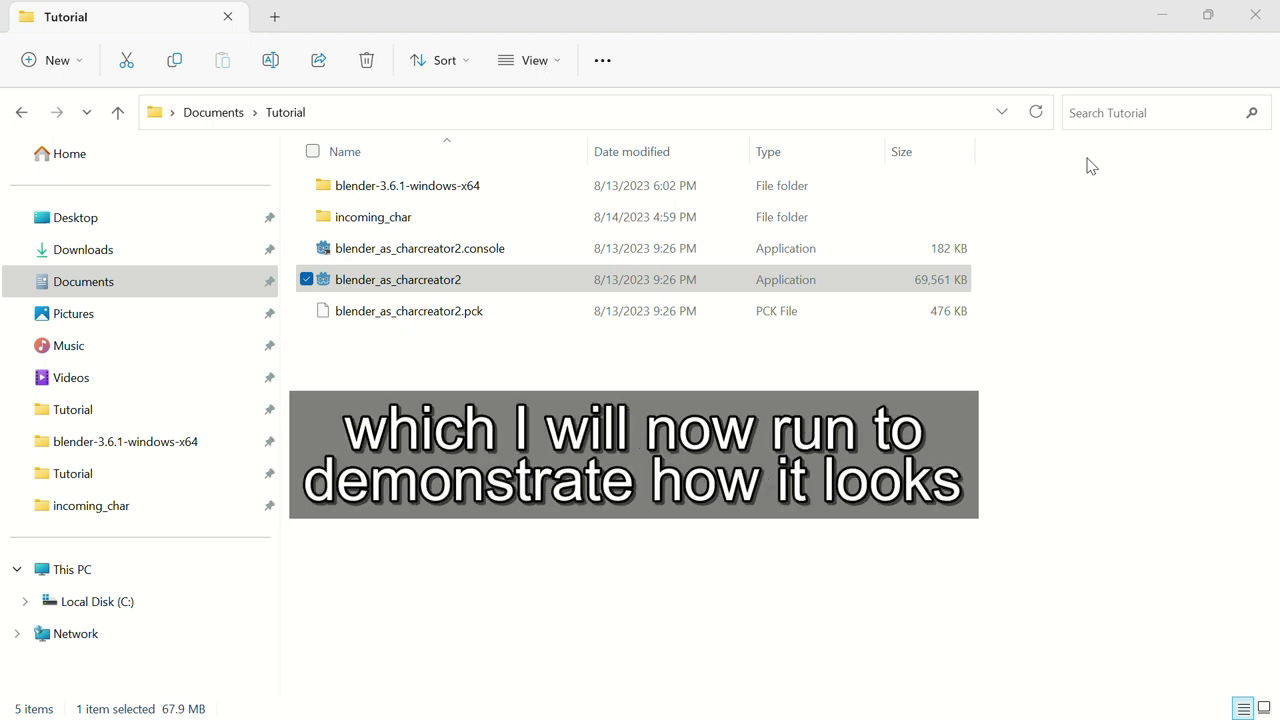
# Run blender_as_charcreator2 from the Tutorial folder in File Explorer.
pyautogui.click(458, 283)
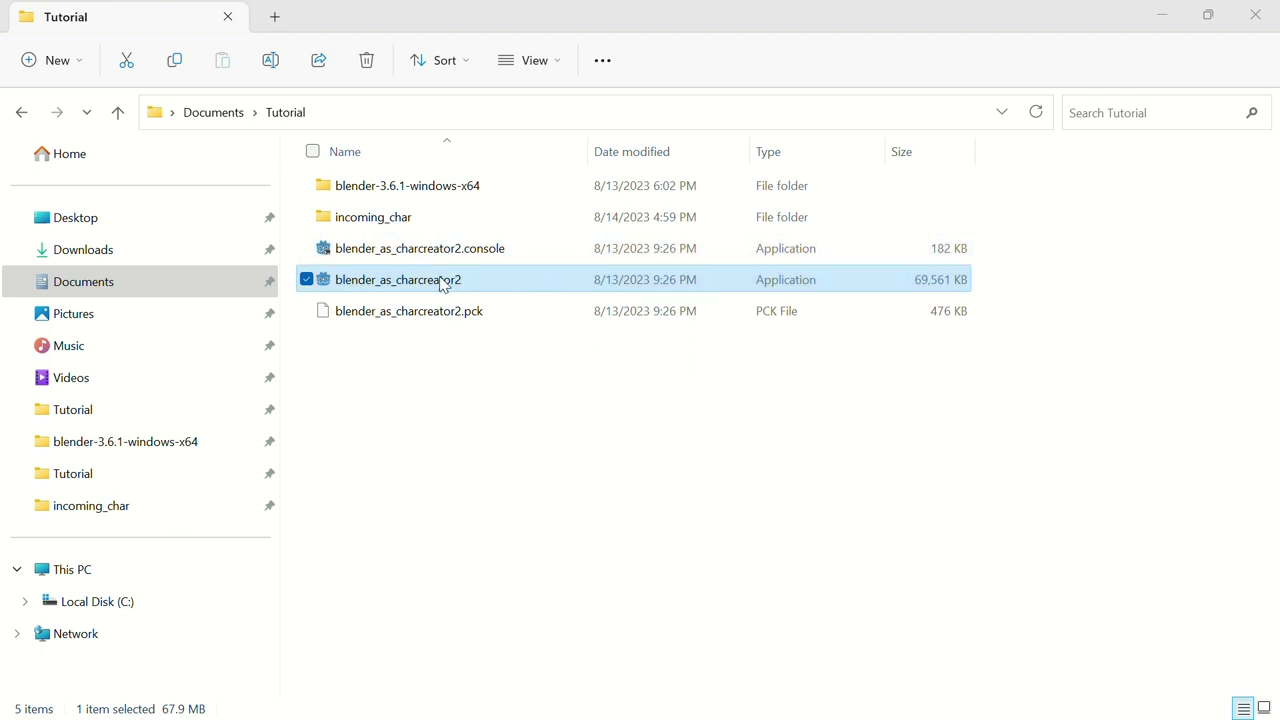
pyautogui.doubleClick(440, 278)
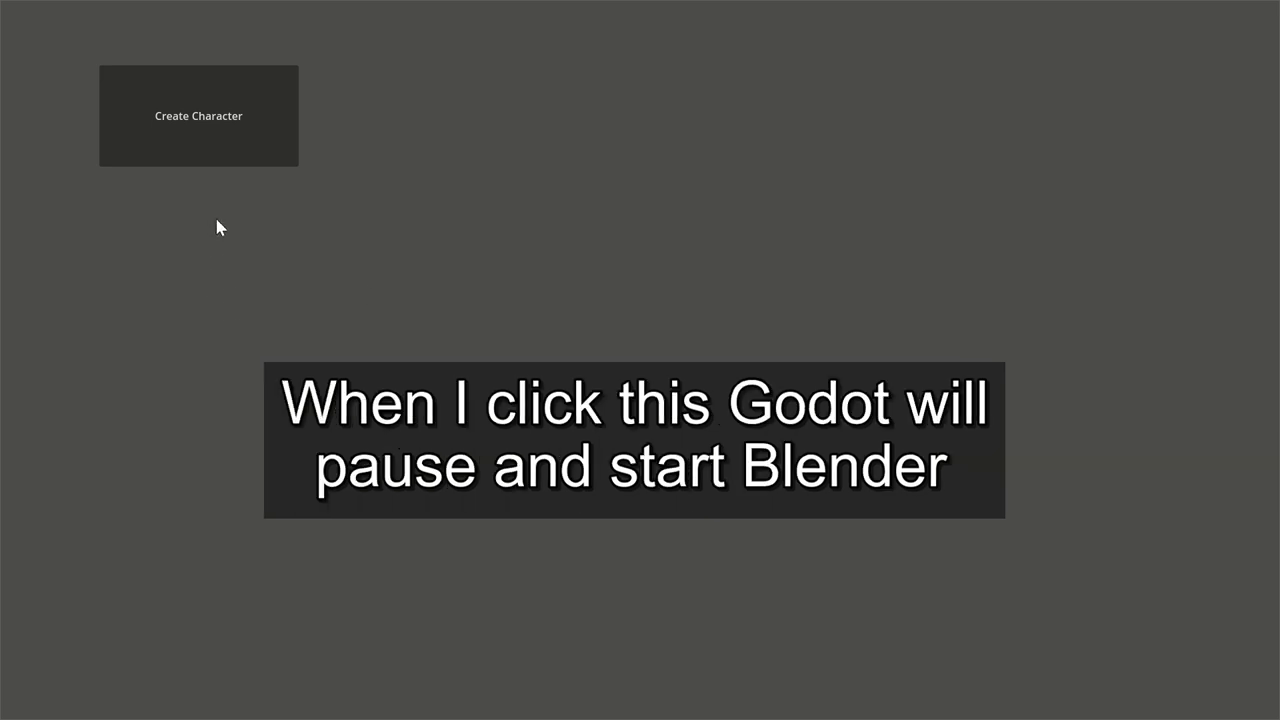
# Choose Create Character in the game menu to launch Blender with the base human.
pyautogui.click(256, 134)
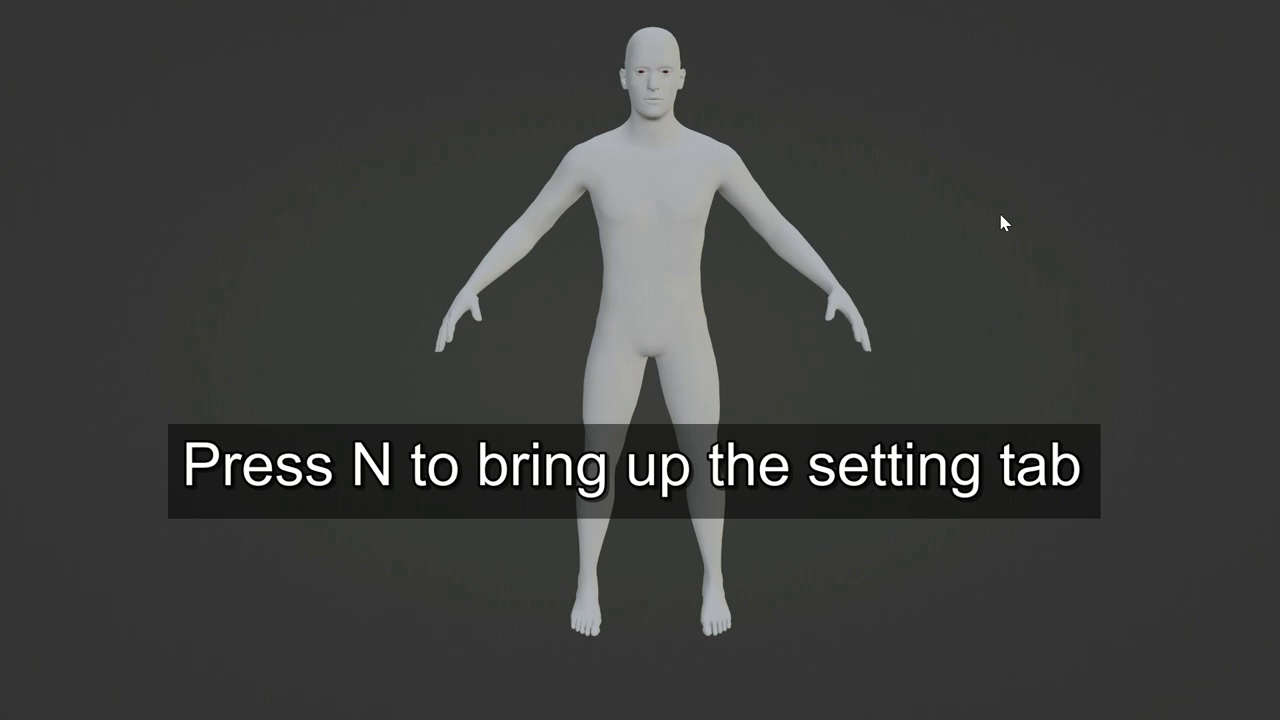
# Show the sidebar and expand Apply assets in the MPFB tab.
pyautogui.press('n')
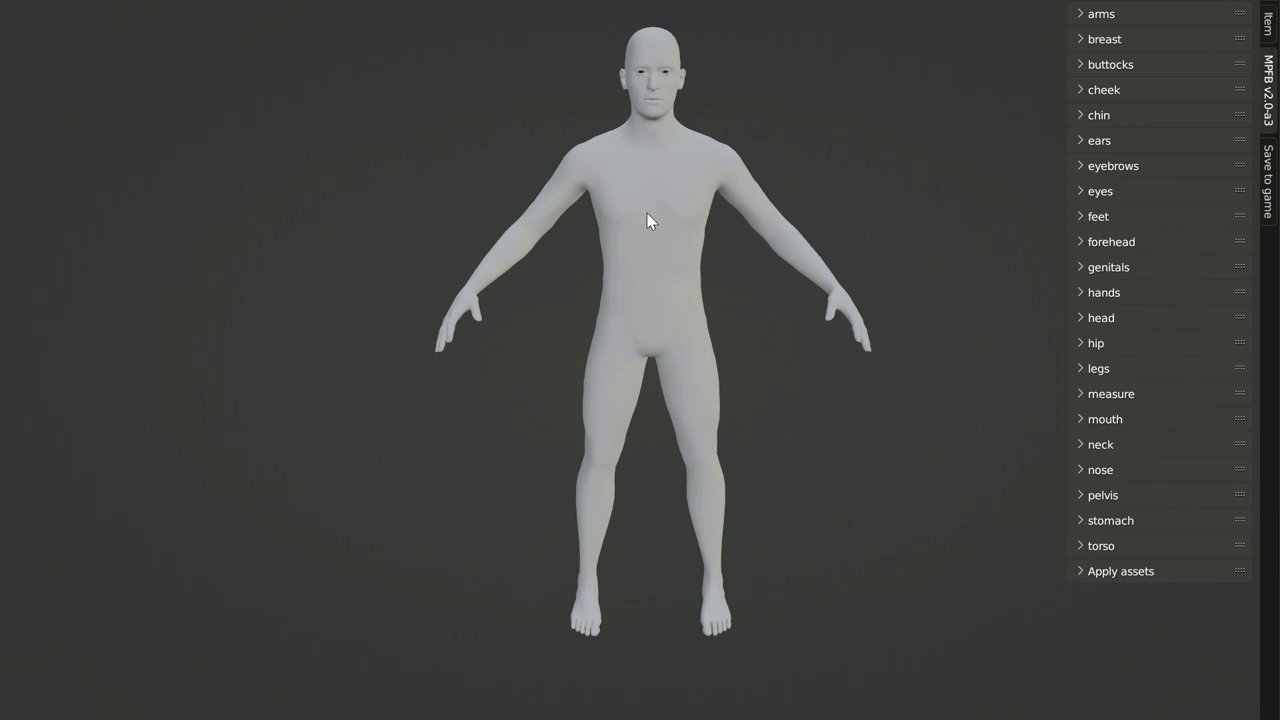
pyautogui.keyDown('shift'); pyautogui.moveTo(646, 213); pyautogui.dragTo(648, 660, button='middle'); pyautogui.keyUp('shift')
pyautogui.click(1137, 571)
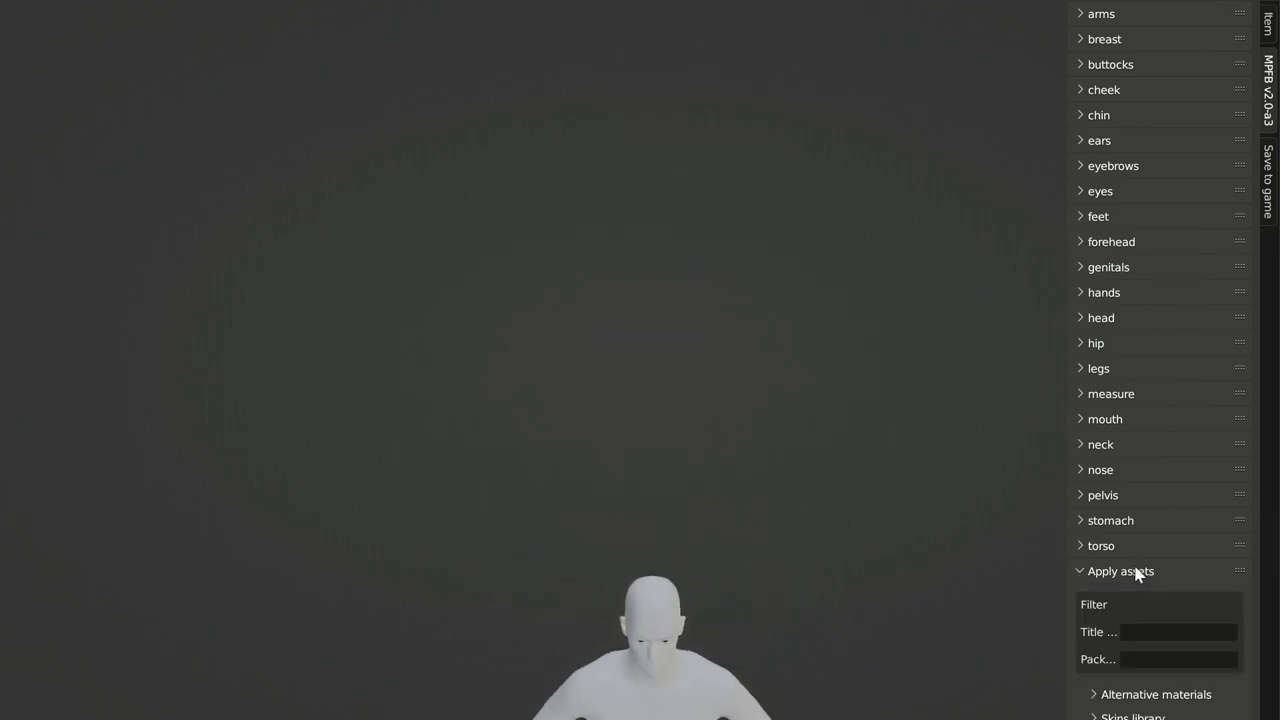
pyautogui.scroll(-2, 1155, 640)
pyautogui.scroll(-3, 1157, 637)
pyautogui.scroll(-1, 1155, 637)
pyautogui.scroll(-1, 1155, 637)
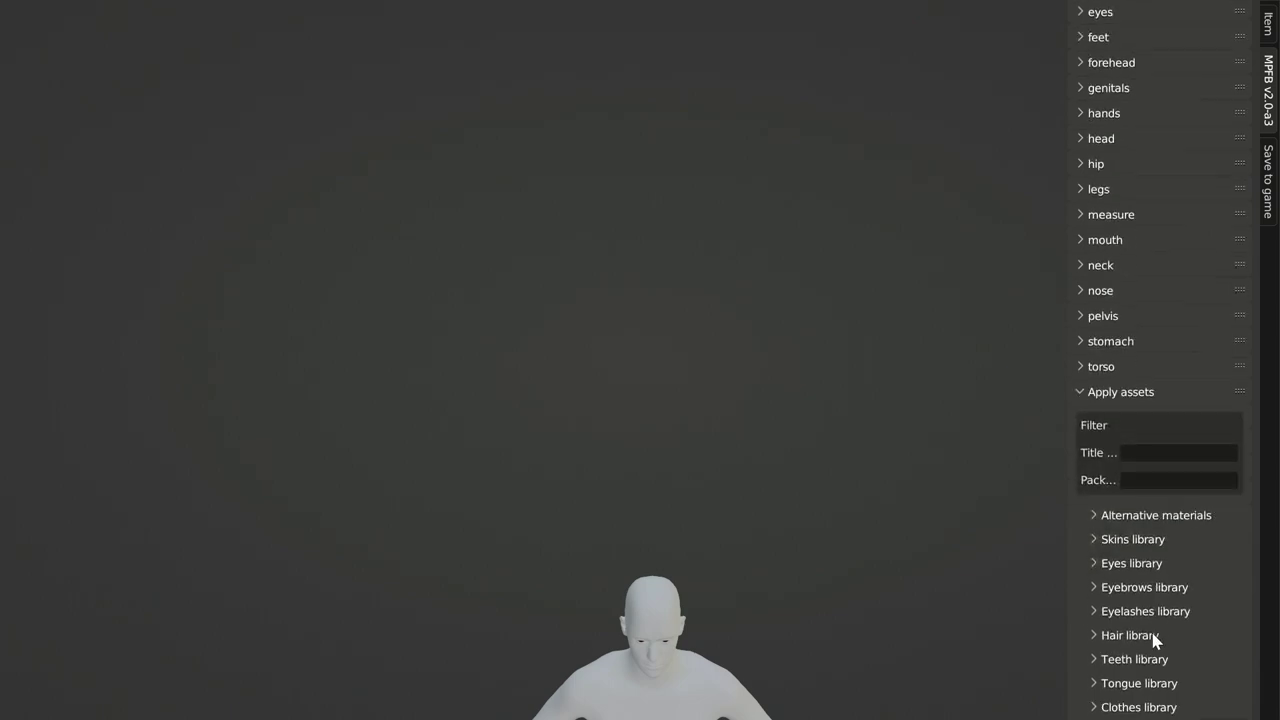
# Expand the Clothes library to list outfits like Male worksuit01 and Shoes01.
pyautogui.click(1150, 710)
pyautogui.scroll(-1, 1160, 700)
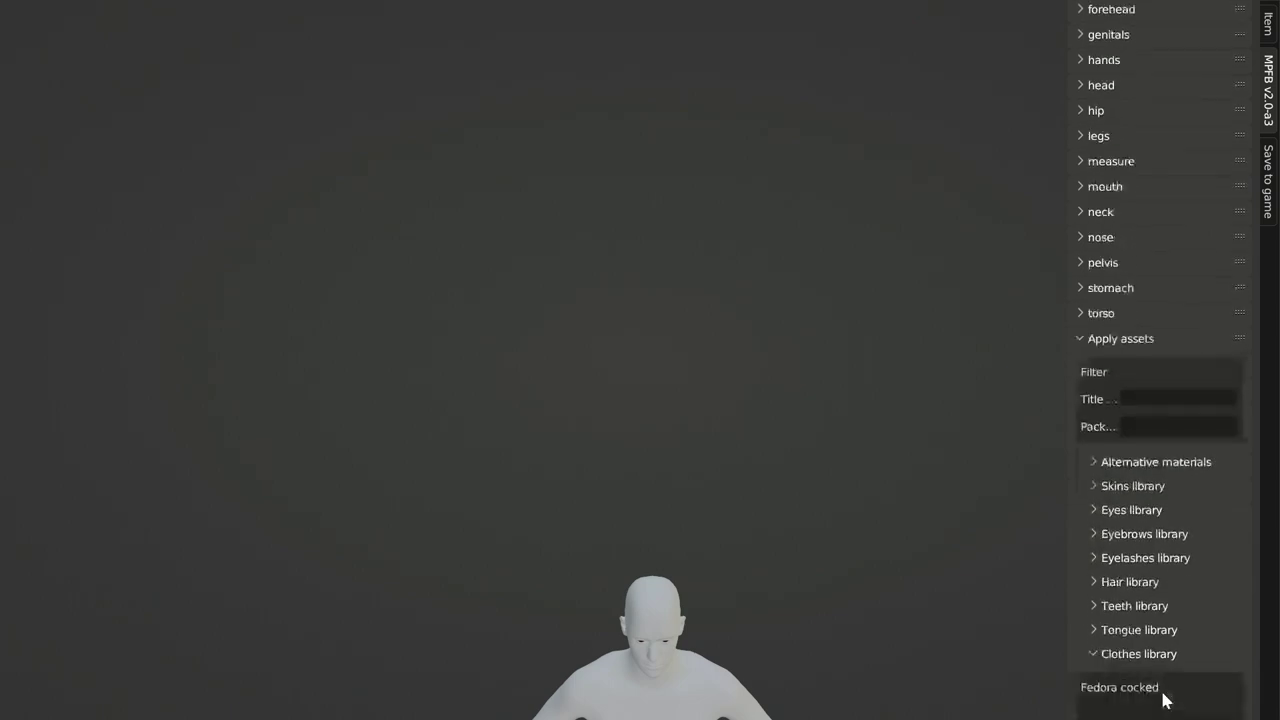
pyautogui.scroll(-2, 1180, 663)
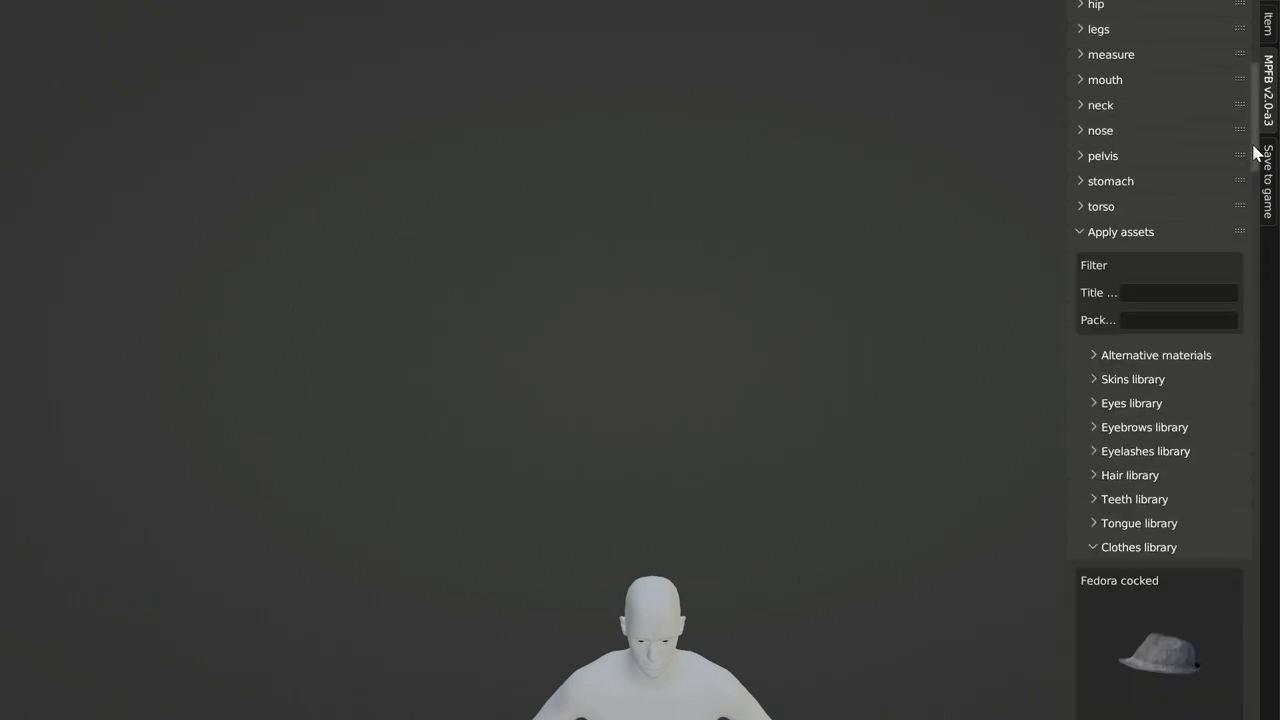
pyautogui.moveTo(1257, 154)
pyautogui.mouseDown()
pyautogui.moveTo(1273, 213)
pyautogui.moveTo(1257, 575)
pyautogui.mouseUp()
# Load Male worksuit01 and Shoes01 onto the human, frame the body, and collapse Clothes library.
pyautogui.click(1142, 432)
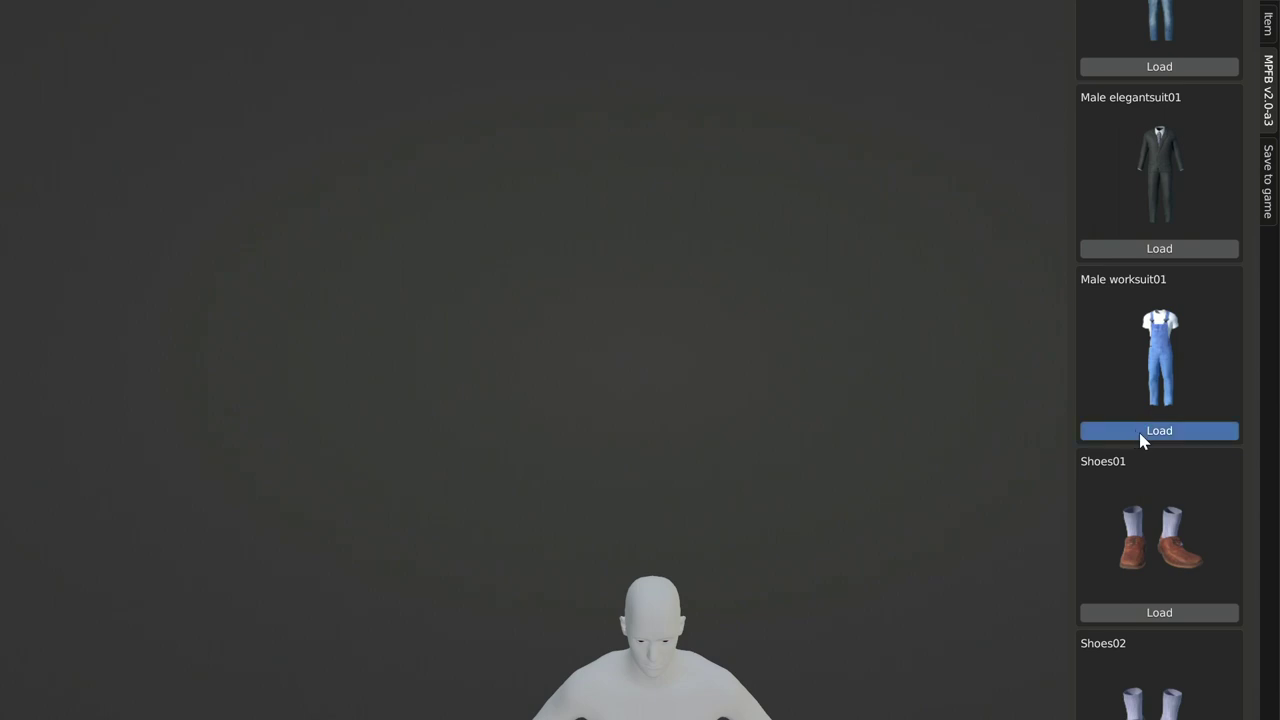
pyautogui.click(1183, 614)
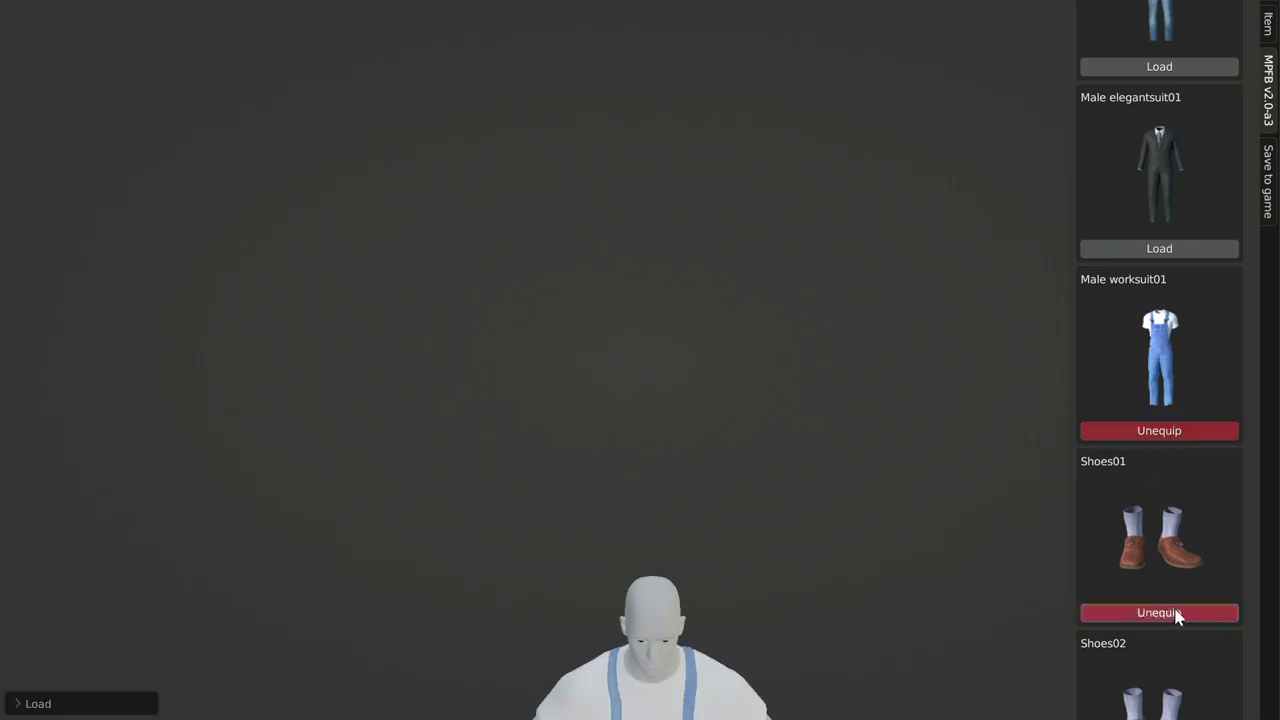
pyautogui.press('Home')
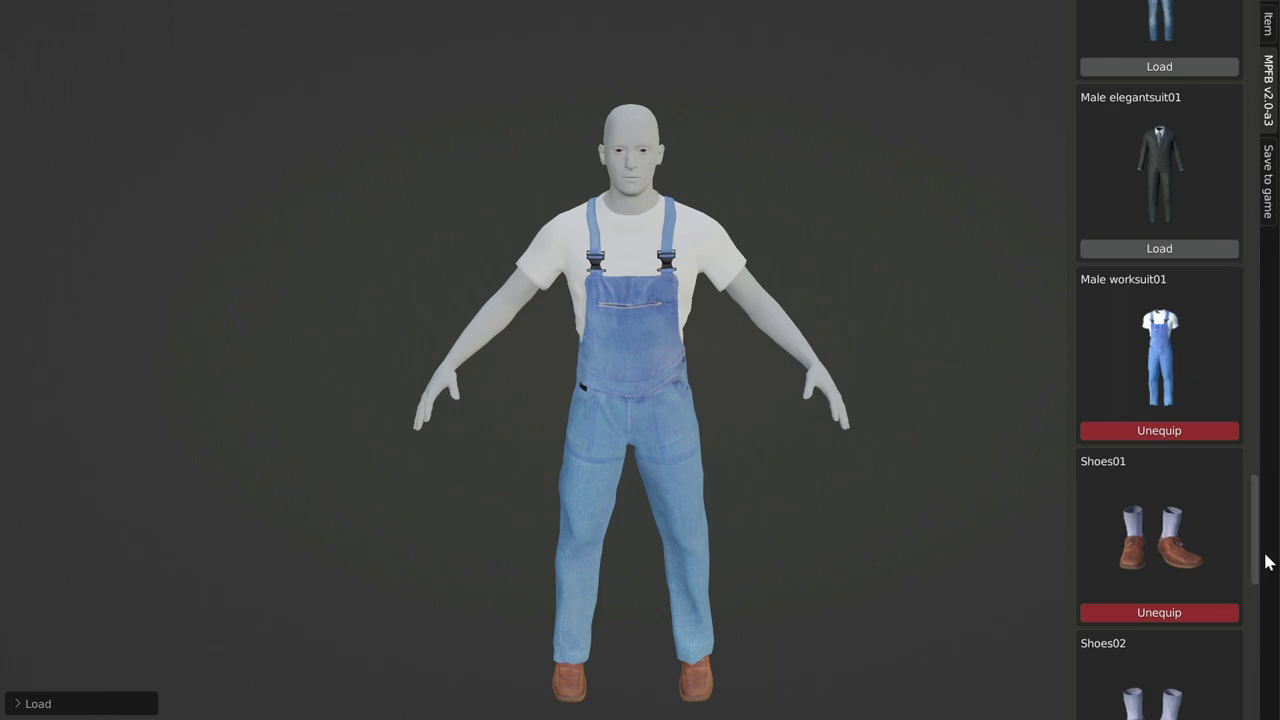
pyautogui.moveTo(1258, 555); pyautogui.dragTo(1260, 150)
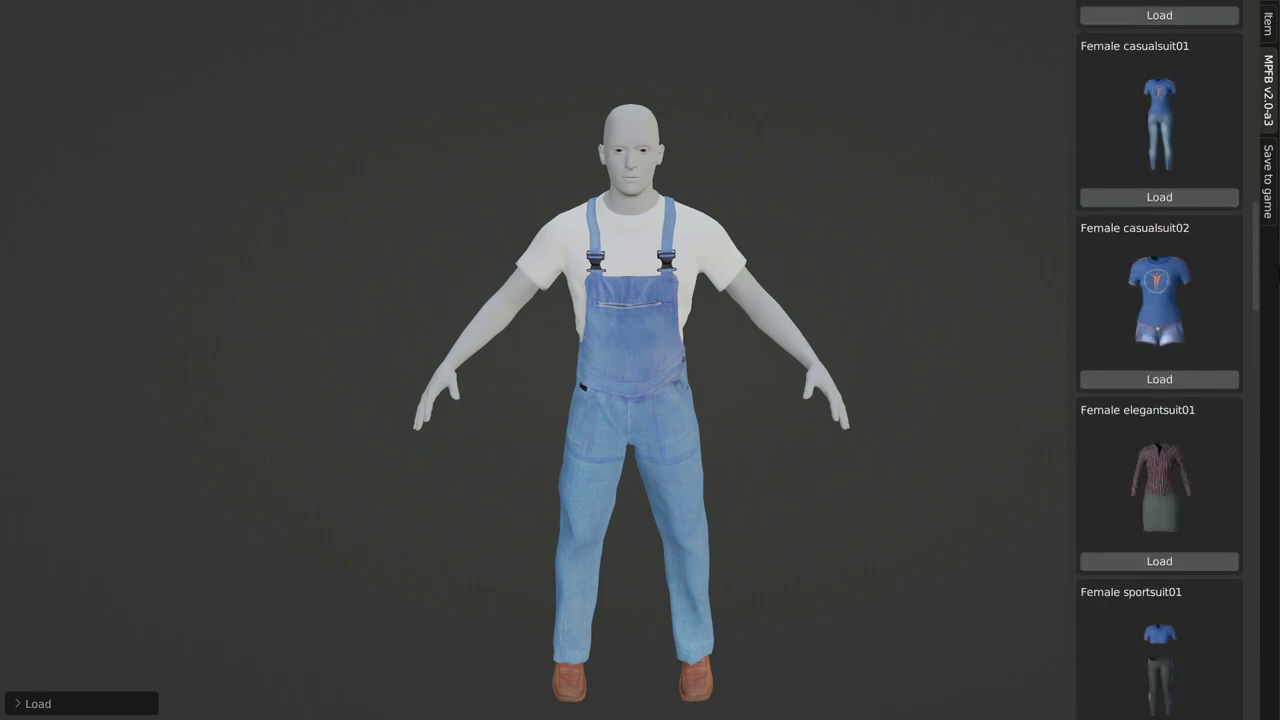
pyautogui.scroll(3, 1160, 300)
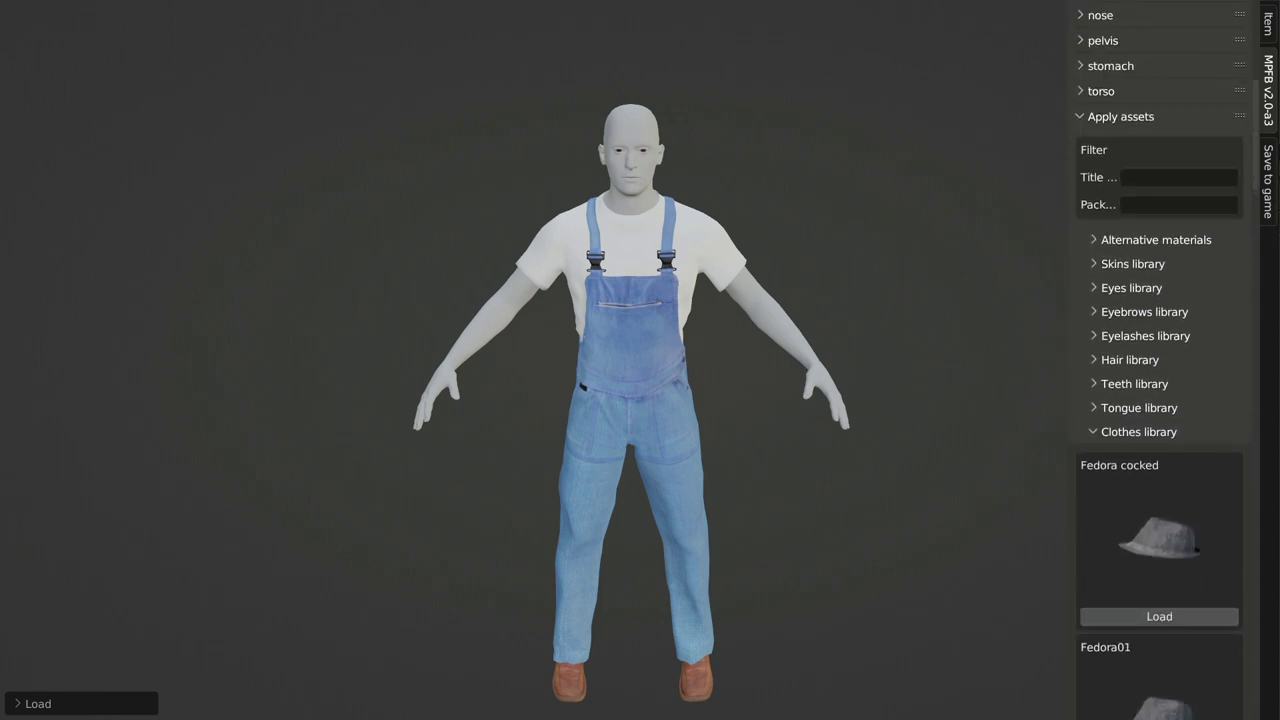
pyautogui.click(1155, 431)
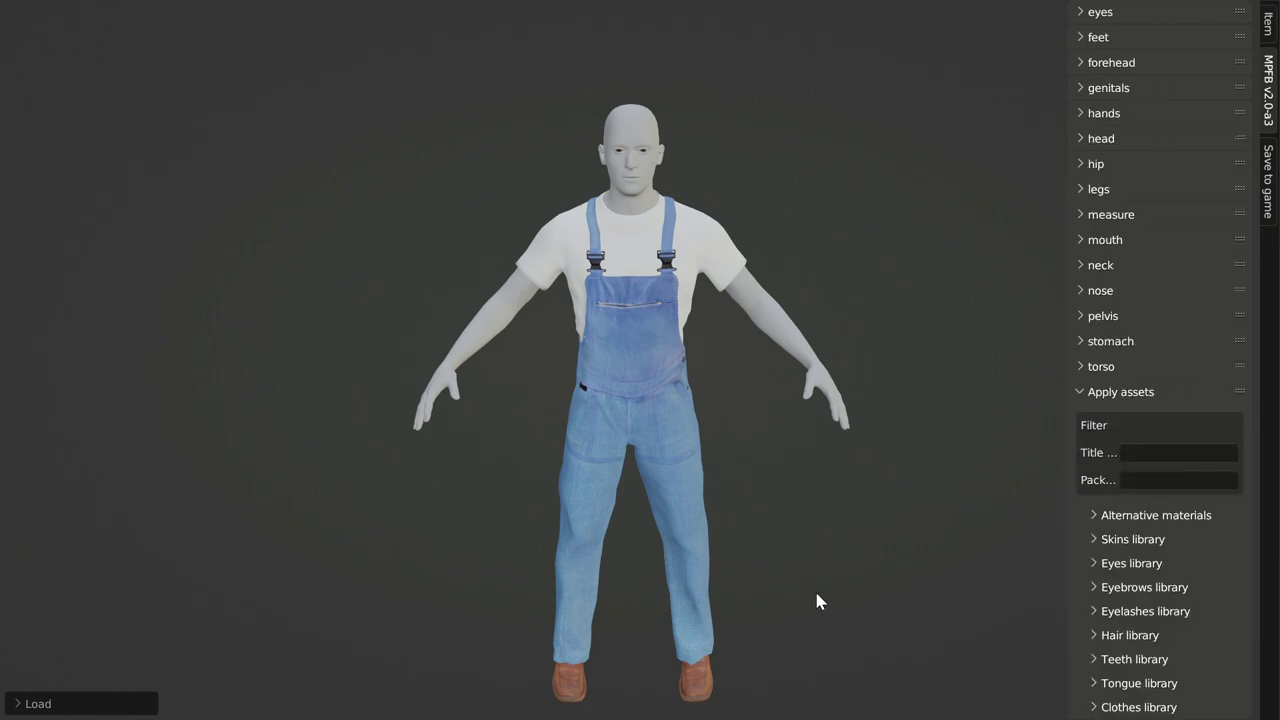
# Load the Middleage african male skin from the Skins library.
pyautogui.click(1146, 539)
pyautogui.scroll(-1, 1208, 532)
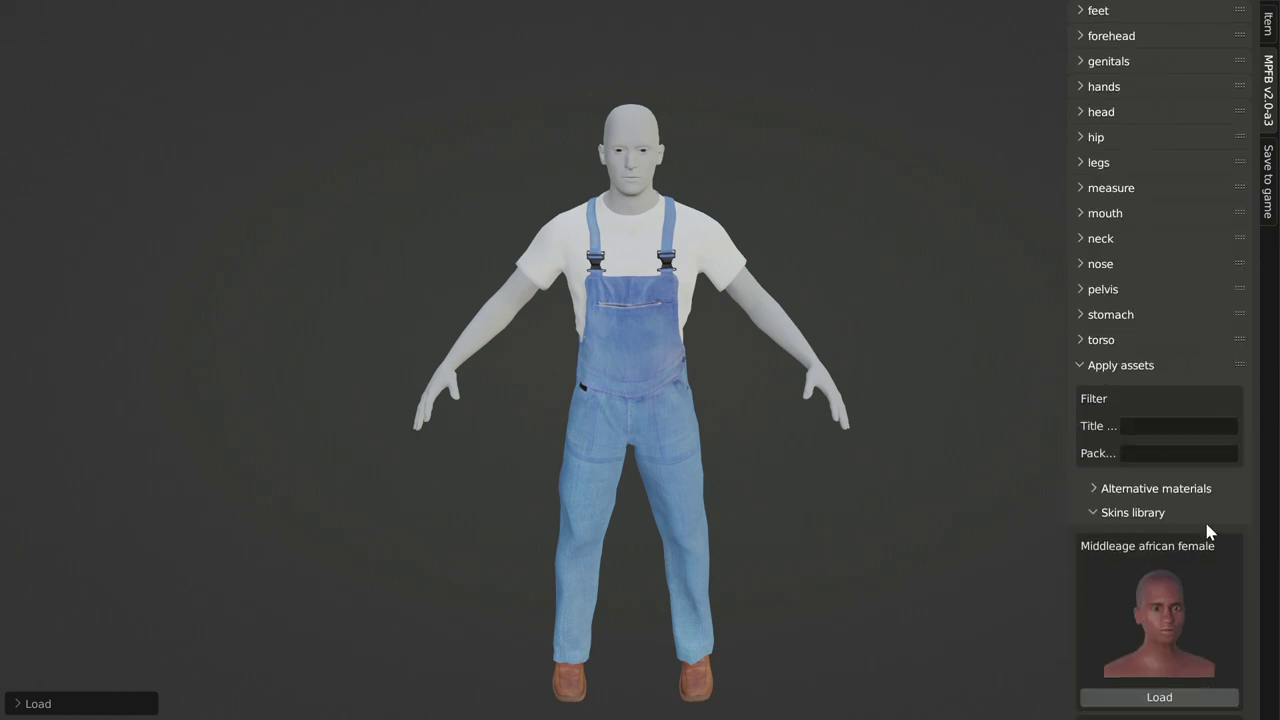
pyautogui.scroll(-10, 1203, 524)
pyautogui.scroll(-2, 1203, 524)
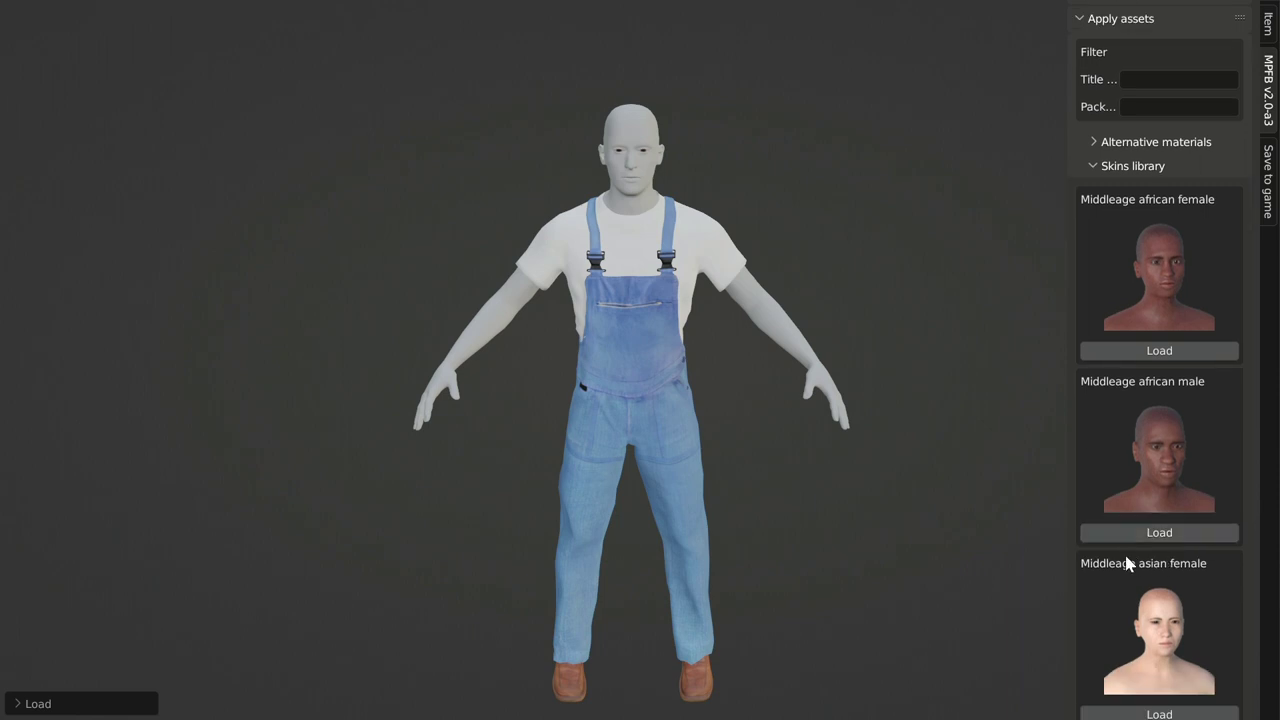
pyautogui.click(1148, 538)
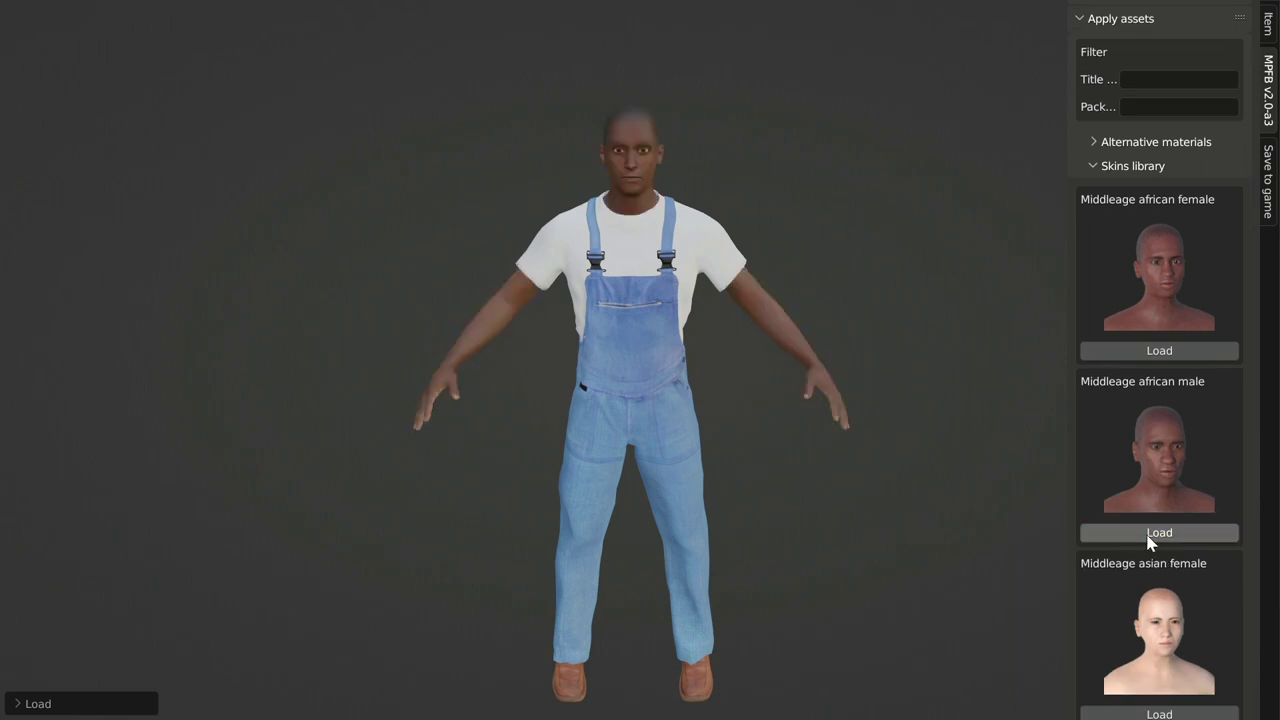
# Collapse the Skins library and bring the character's head into frame.
pyautogui.scroll(3, 1199, 481)
pyautogui.scroll(3, 1194, 430)
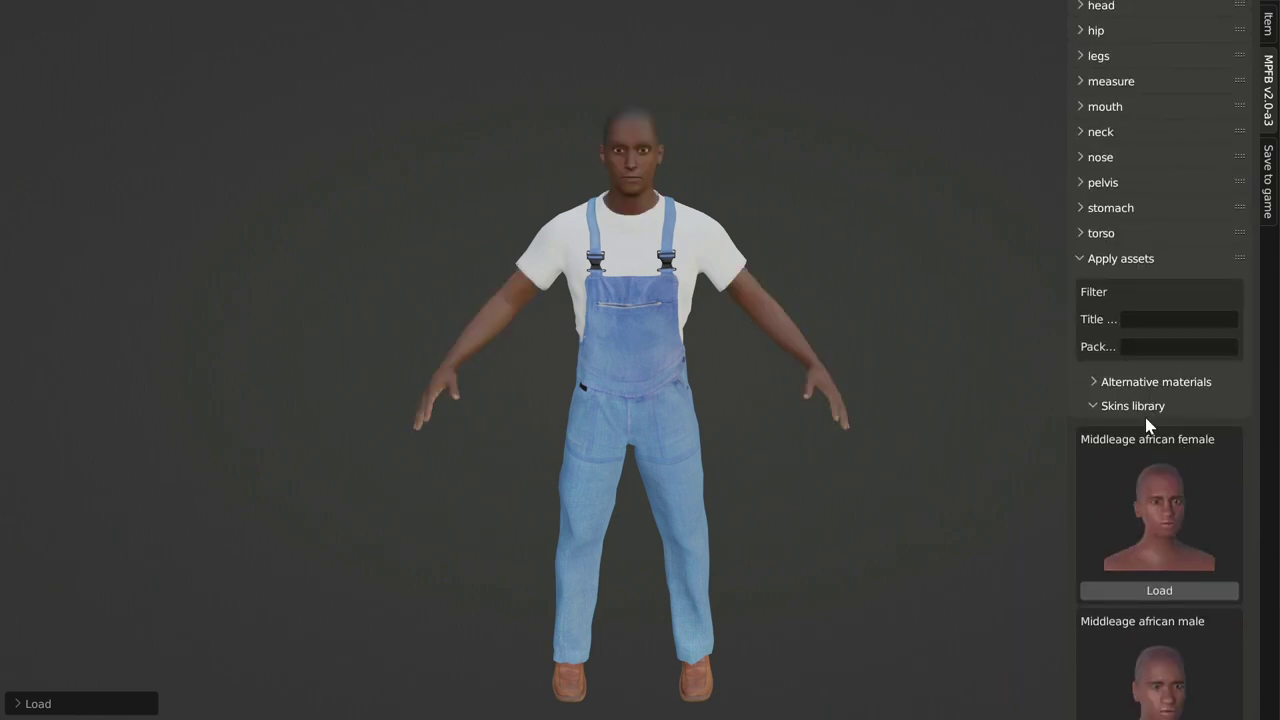
pyautogui.click(1147, 415)
pyautogui.scroll(1, 655, 480)
pyautogui.scroll(2, 658, 480)
pyautogui.scroll(3, 663, 413)
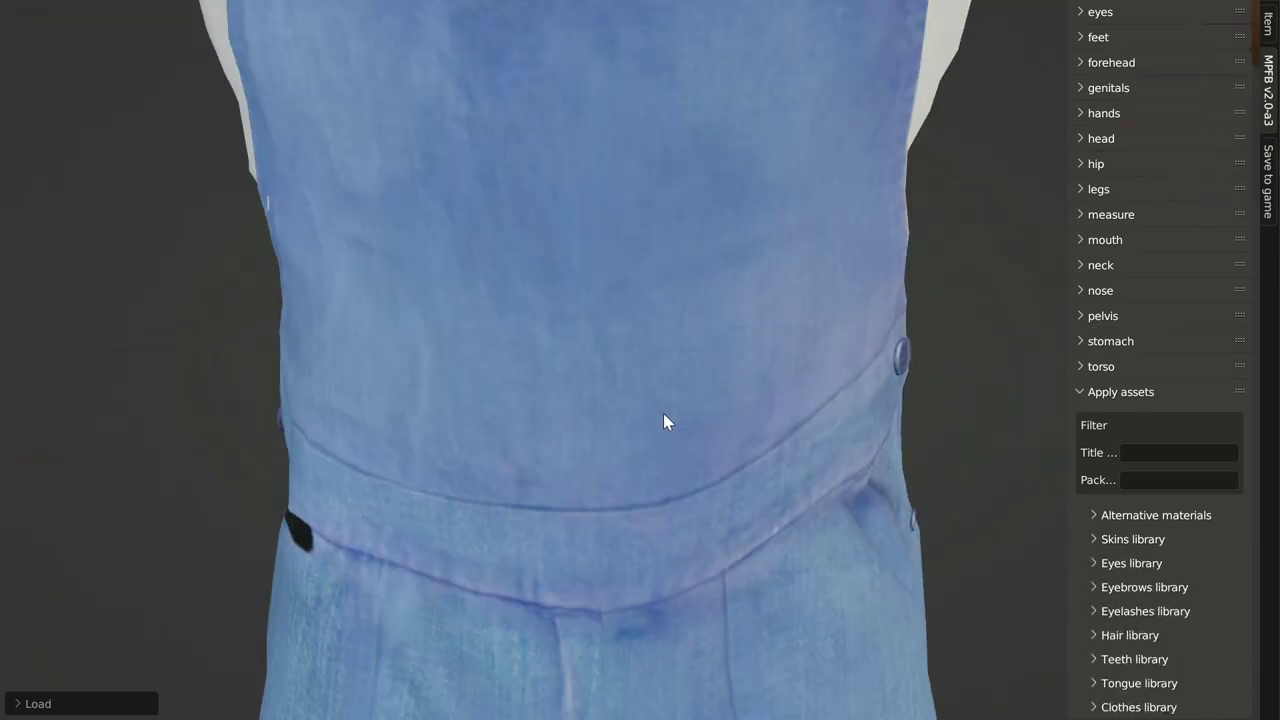
pyautogui.scroll(2, 699, 619)
pyautogui.scroll(-3, 710, 173)
pyautogui.scroll(-2, 710, 173)
pyautogui.moveTo(710, 173)
pyautogui.keyDown('shift'); pyautogui.mouseDown(button='middle')
pyautogui.moveTo(684, 284)
pyautogui.moveTo(684, 261)
pyautogui.mouseUp(button='middle'); pyautogui.keyUp('shift')
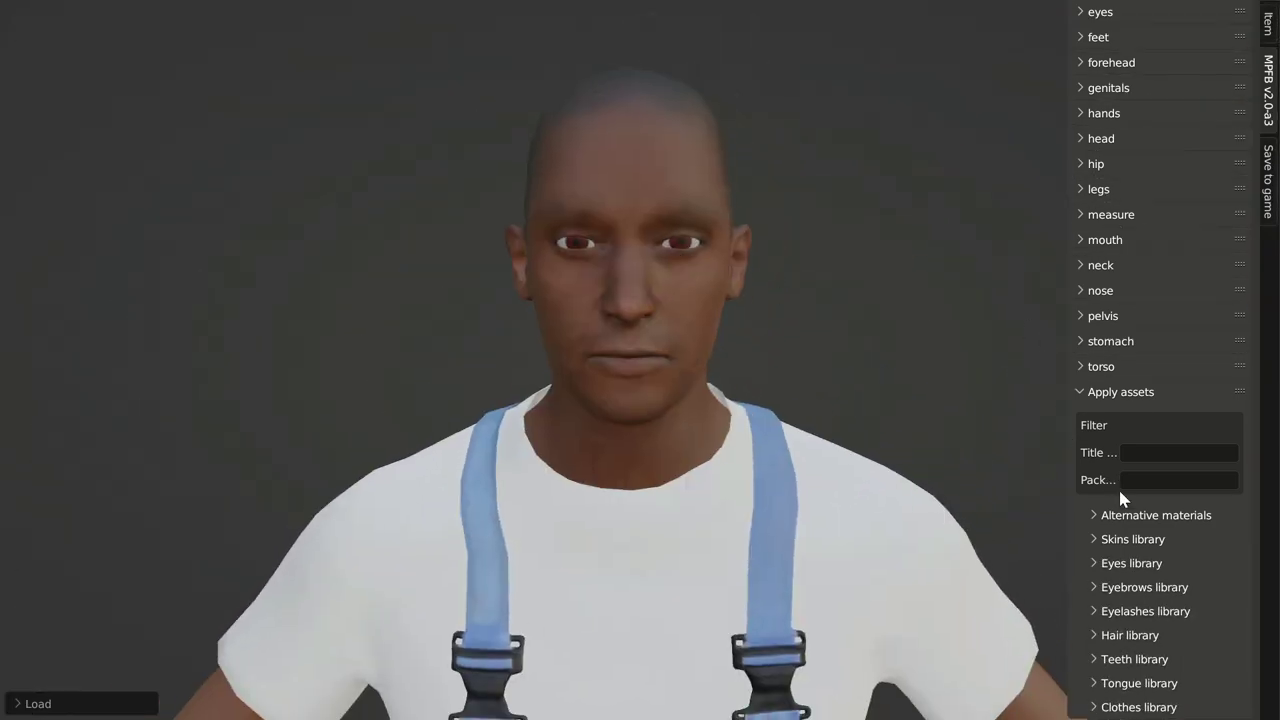
# Load the 'green' alternative material onto the eye mesh, then centre the head in view.
pyautogui.click(1127, 516)
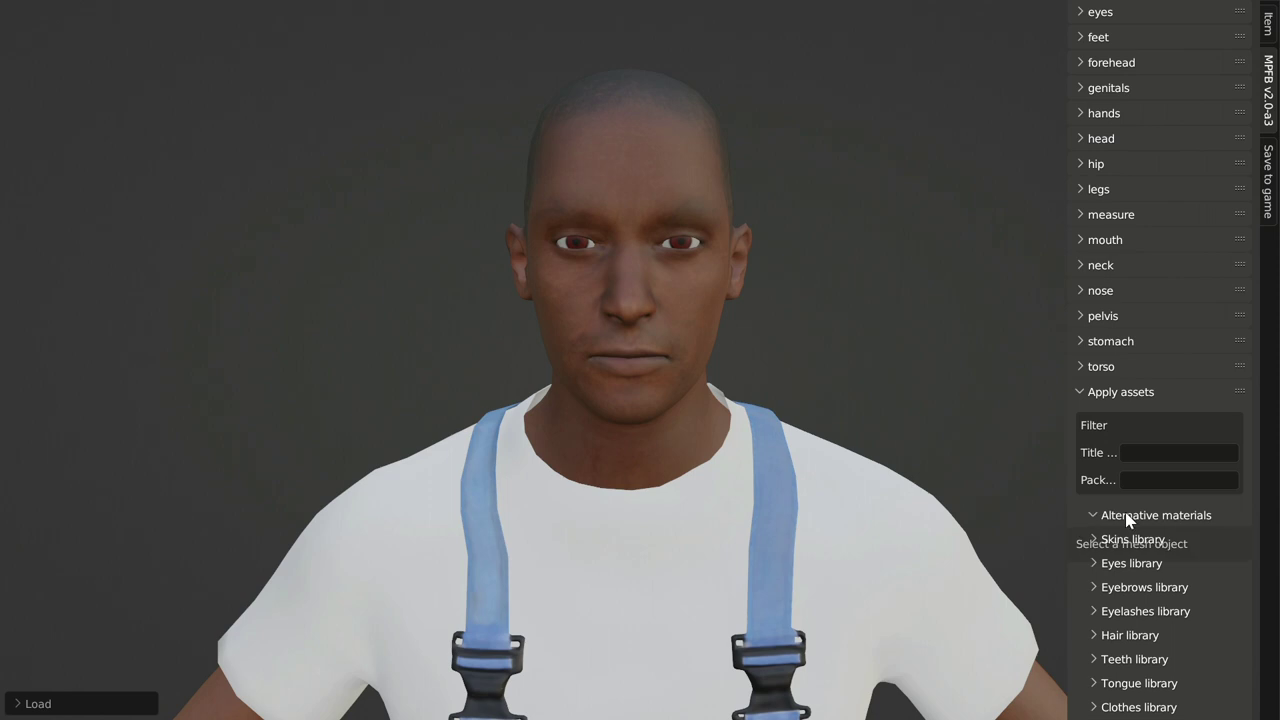
pyautogui.click(687, 248)
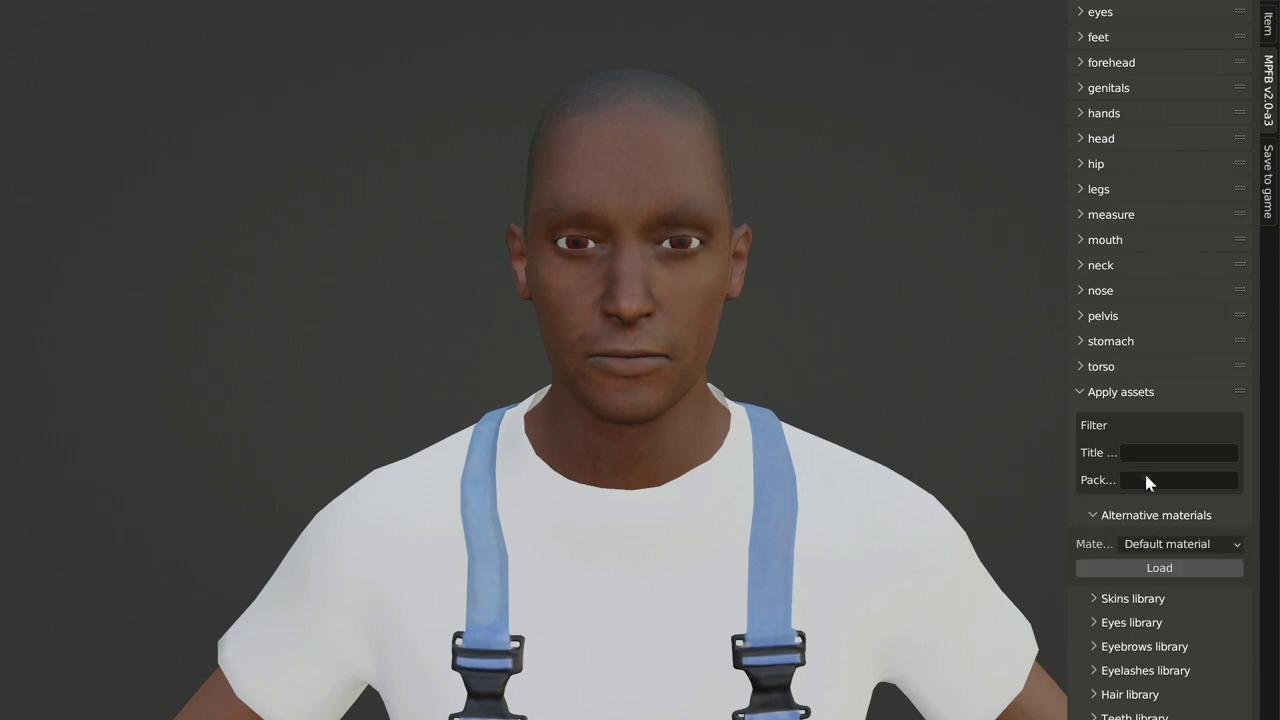
pyautogui.click(1220, 546)
pyautogui.click(1072, 396)
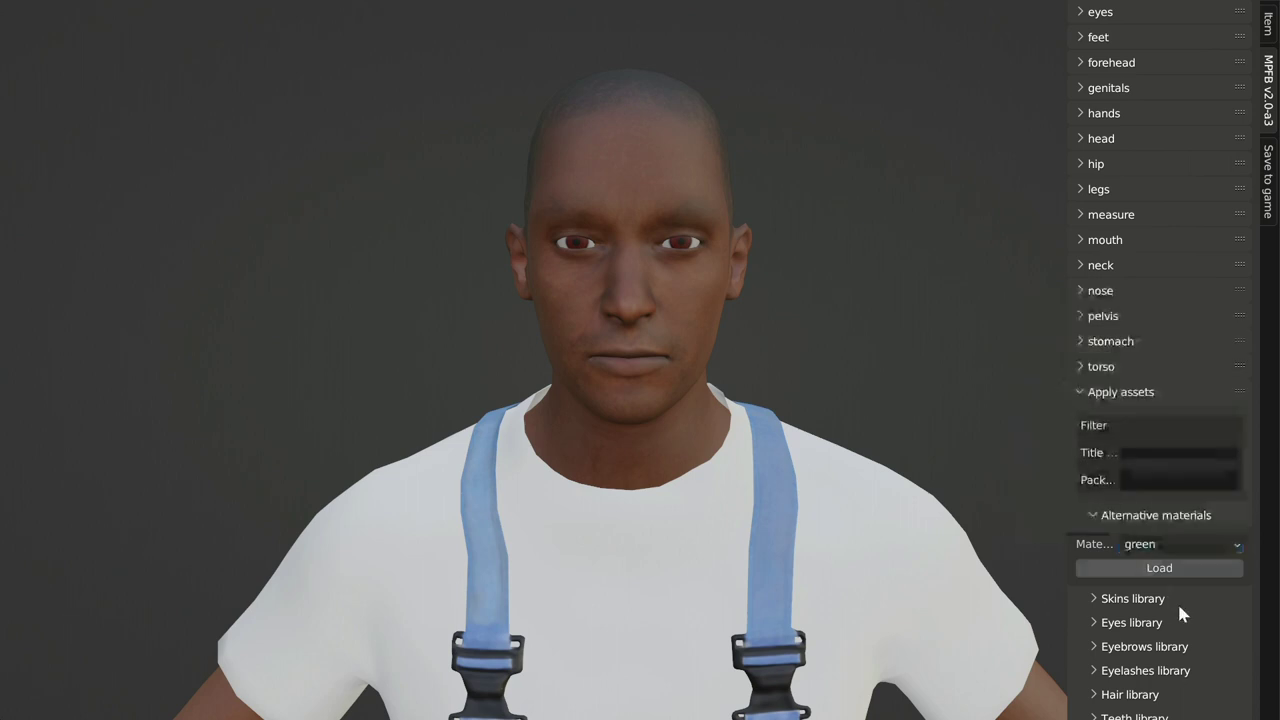
pyautogui.click(1170, 568)
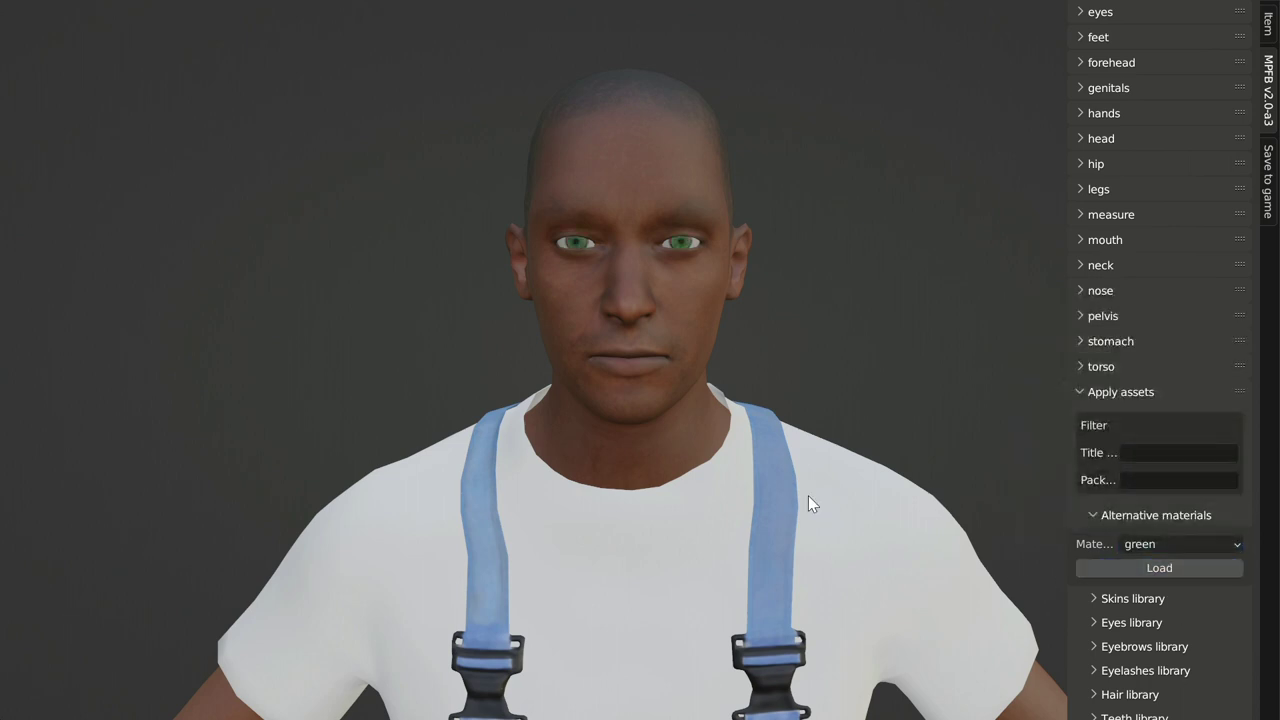
pyautogui.scroll(-2, 749, 501)
pyautogui.scroll(-3, 749, 501)
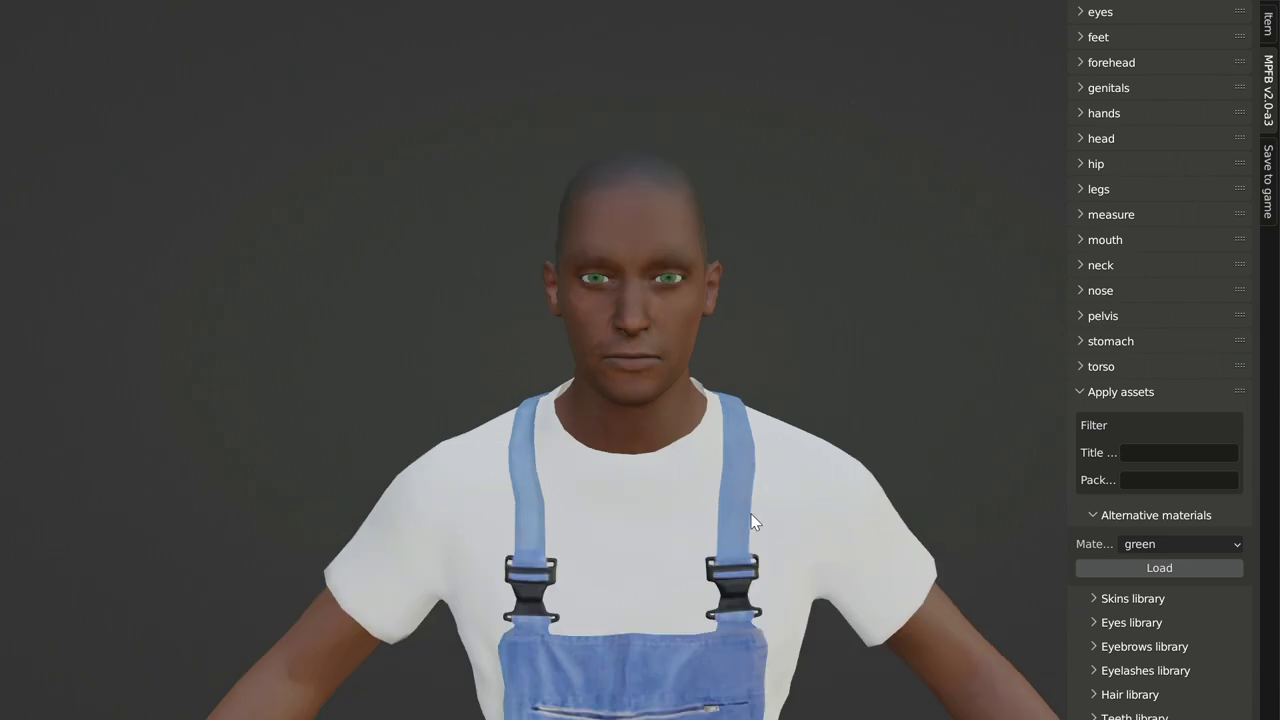
pyautogui.moveTo(749, 502)
pyautogui.mouseDown(button='middle')
pyautogui.moveTo(645, 519)
pyautogui.moveTo(597, 471)
pyautogui.moveTo(826, 463)
pyautogui.moveTo(778, 450)
pyautogui.mouseUp(button='middle')
pyautogui.scroll(2, 766, 449)
pyautogui.scroll(4, 709, 423)
pyautogui.moveTo(709, 423)
pyautogui.keyDown('shift'); pyautogui.mouseDown(button='middle')
pyautogui.moveTo(811, 485)
pyautogui.moveTo(810, 515)
pyautogui.moveTo(814, 485)
pyautogui.mouseUp(button='middle'); pyautogui.keyUp('shift')
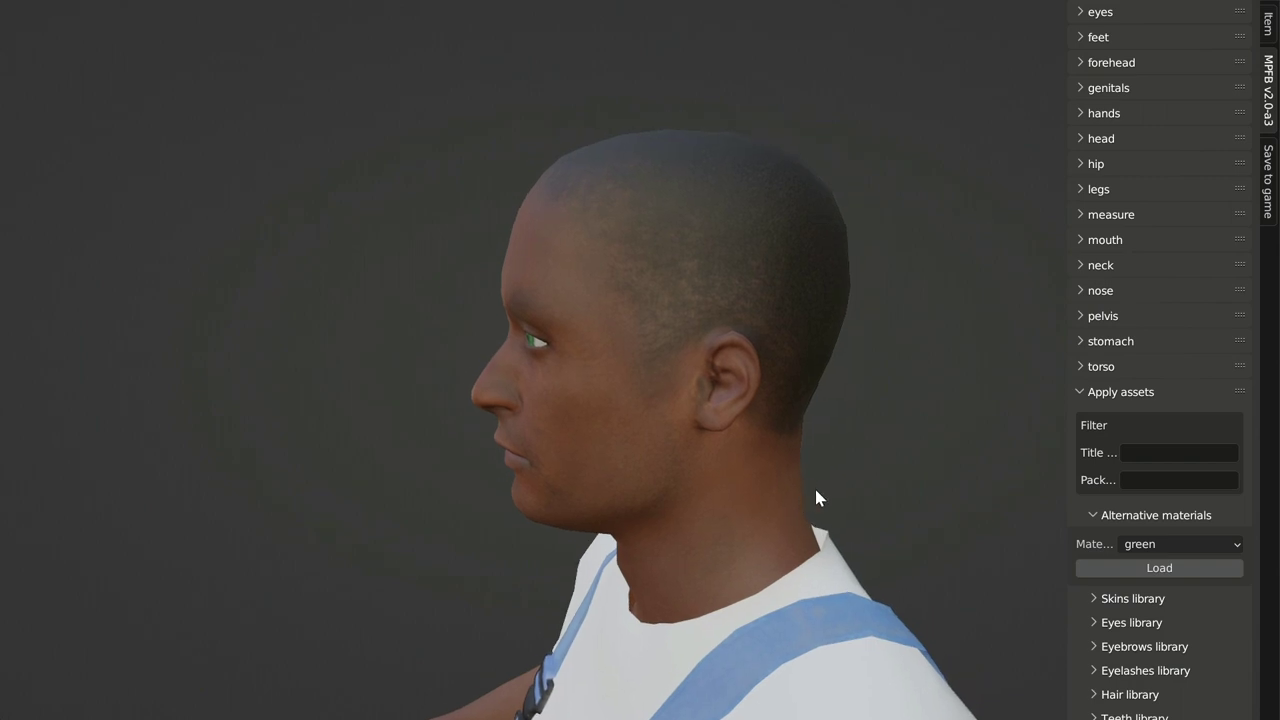
# Set nose-curve-concave-convex to -1.00 in the MPFB nose section.
pyautogui.click(1100, 290)
pyautogui.scroll(-1, 1158, 436)
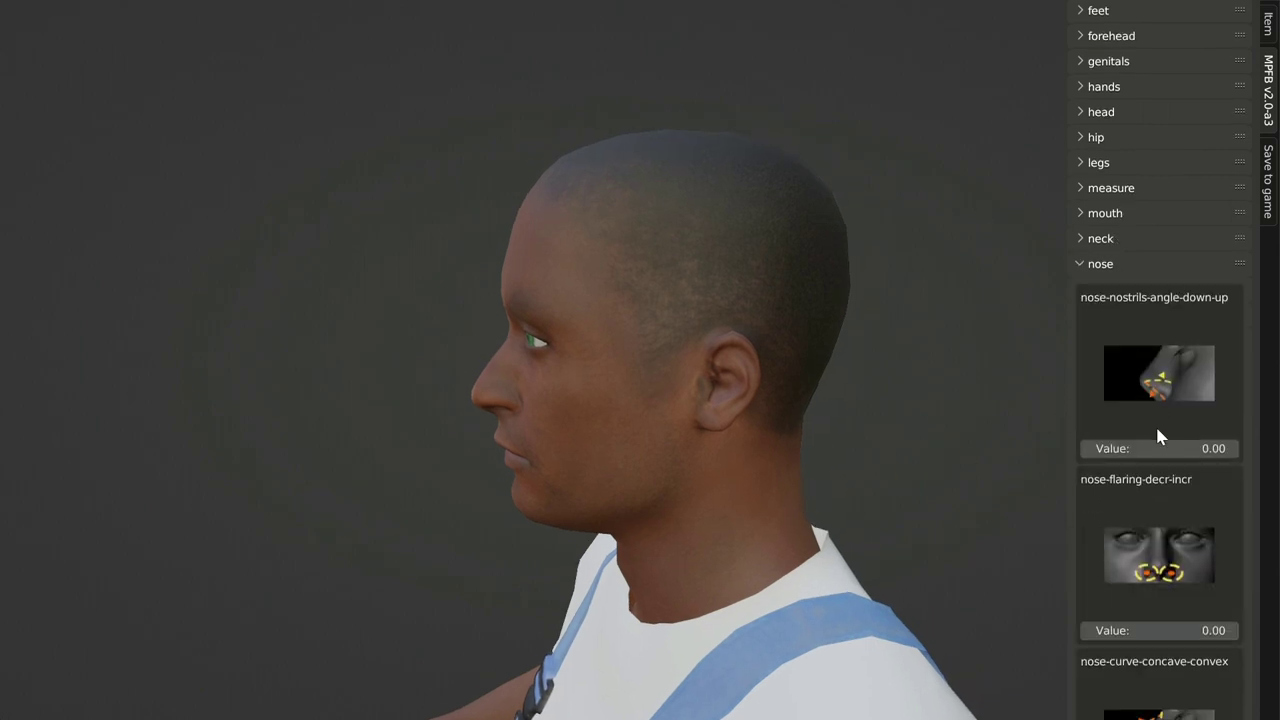
pyautogui.scroll(-2, 1156, 430)
pyautogui.scroll(-4, 1152, 428)
pyautogui.scroll(-7, 1152, 430)
pyautogui.scroll(-1, 1150, 434)
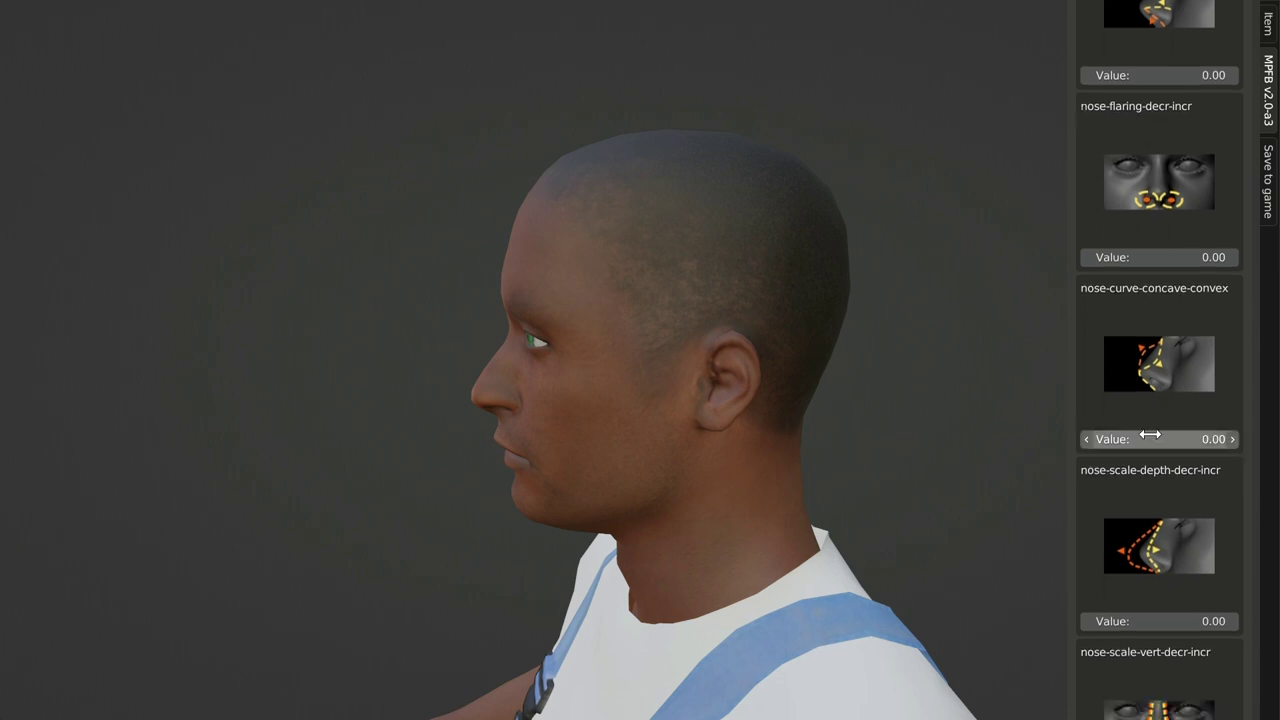
pyautogui.moveTo(1150, 434)
pyautogui.mouseDown()
pyautogui.moveTo(1190, 434)
pyautogui.moveTo(1100, 434)
pyautogui.moveTo(1230, 439)
pyautogui.moveTo(1100, 439)
pyautogui.mouseUp()
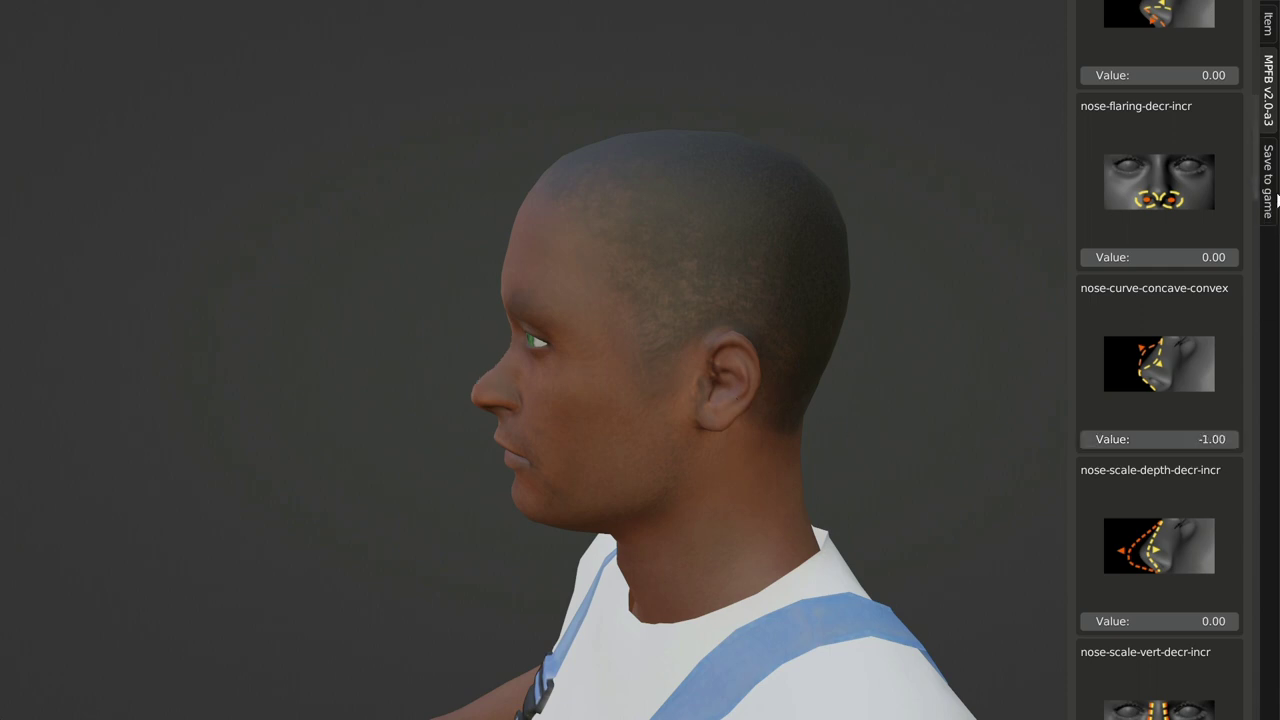
# Orbit back to a front view and zoom to inspect the finished character.
pyautogui.moveTo(812, 390)
pyautogui.mouseDown(button='middle')
pyautogui.moveTo(921, 382)
pyautogui.moveTo(623, 417)
pyautogui.moveTo(660, 385)
pyautogui.moveTo(720, 372)
pyautogui.moveTo(713, 297)
pyautogui.mouseUp(button='middle')
pyautogui.scroll(-2, 585, 410)
pyautogui.scroll(-2, 586, 410)
pyautogui.scroll(-1, 720, 372)
pyautogui.scroll(2, 706, 277)
pyautogui.scroll(-3, 706, 277)
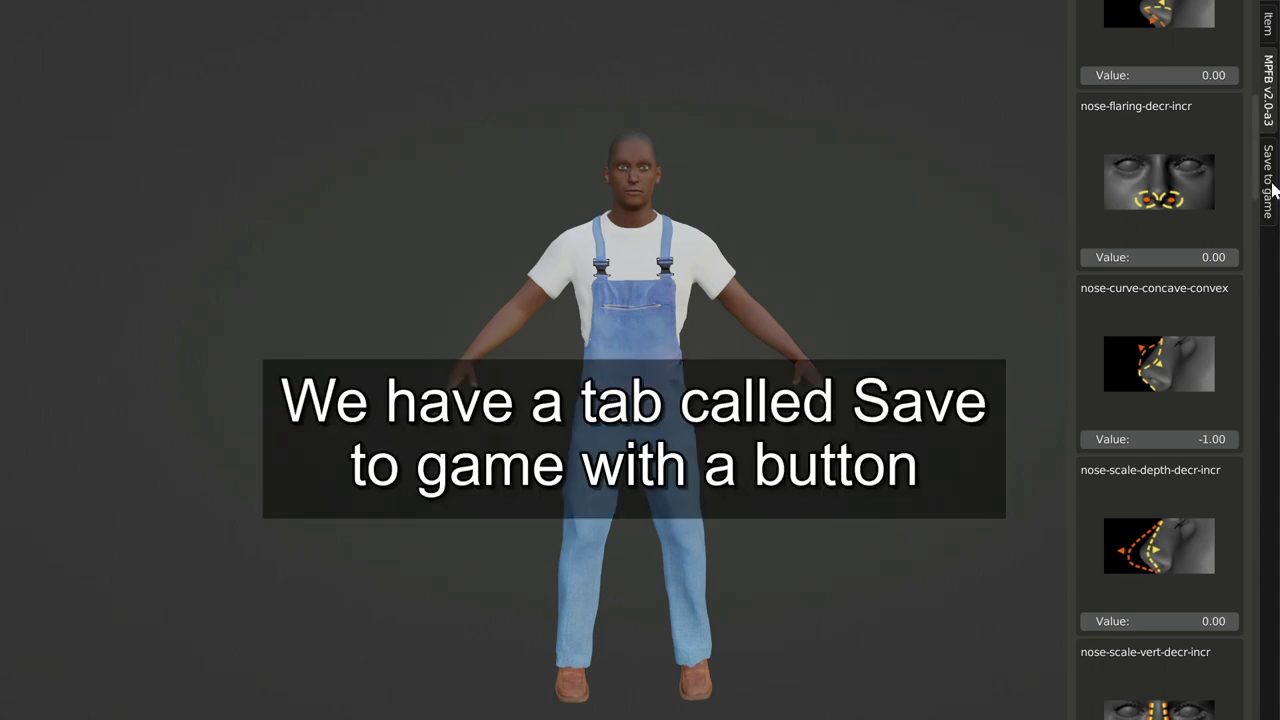
# Export the character back to Godot with the Save to game button in the sidebar.
pyautogui.click(1268, 180)
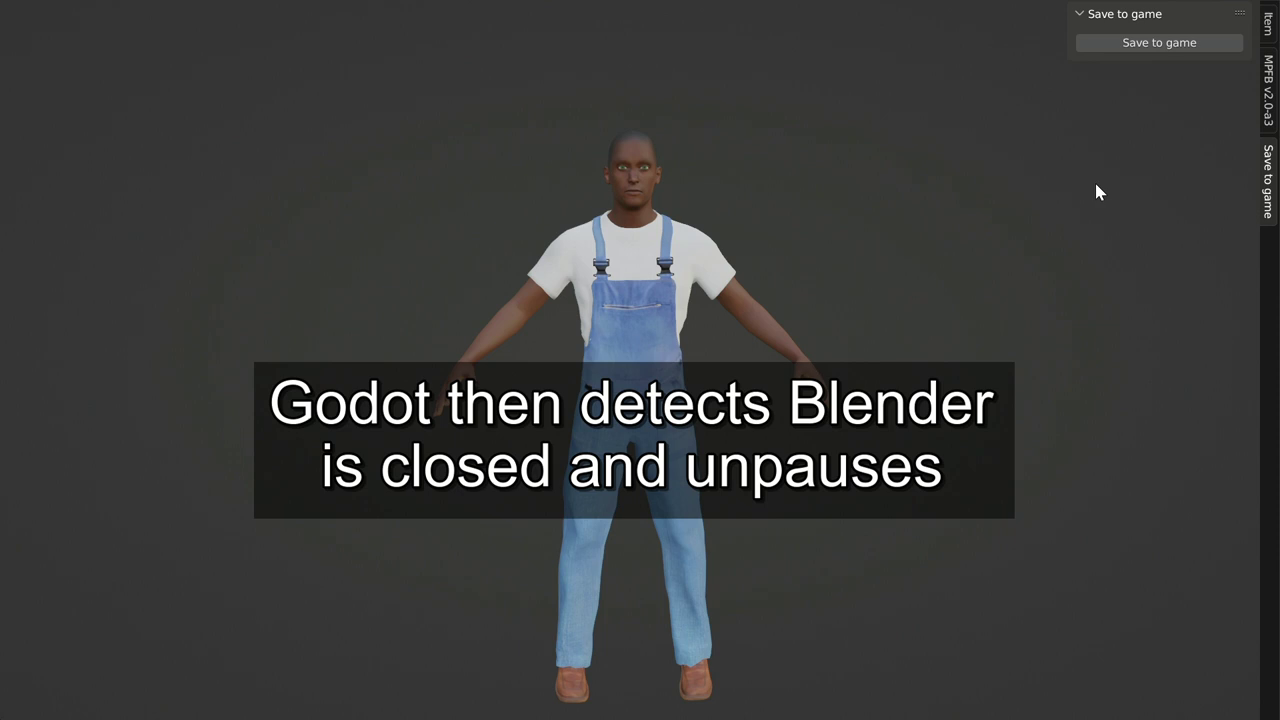
pyautogui.click(1163, 45)
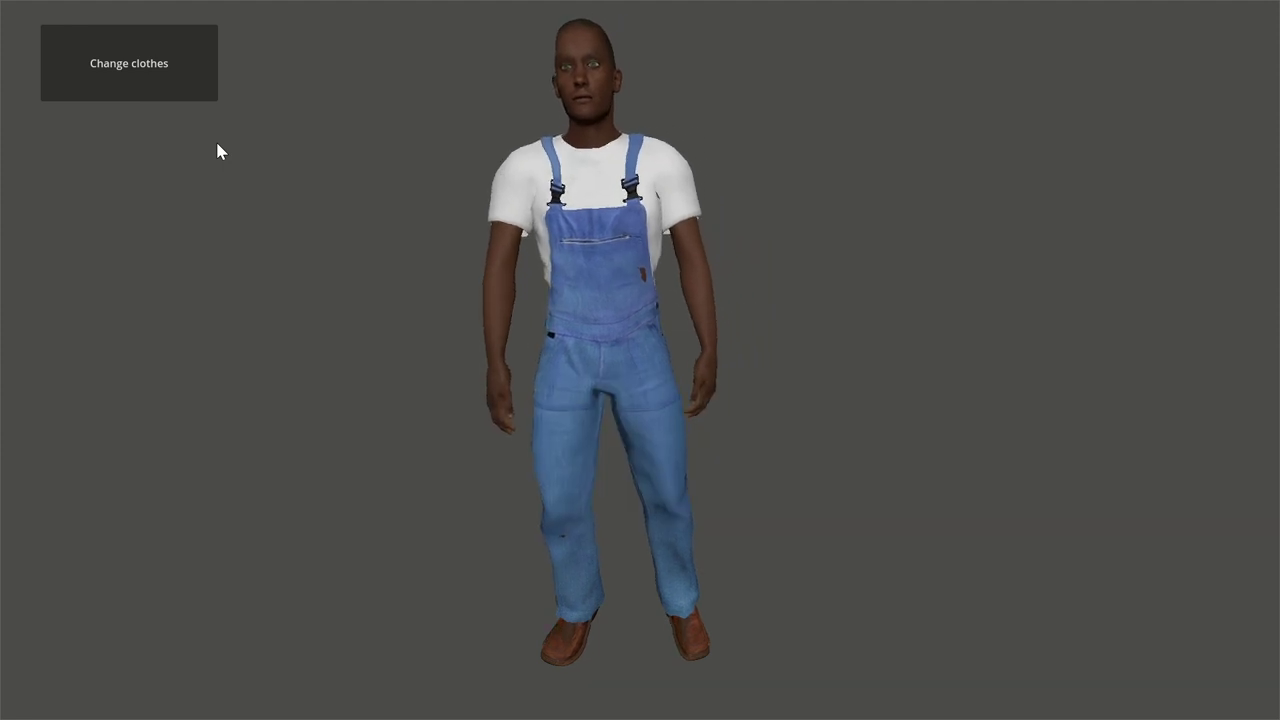
# Use the game's Change clothes button to reopen the character in Blender.
pyautogui.click(166, 66)
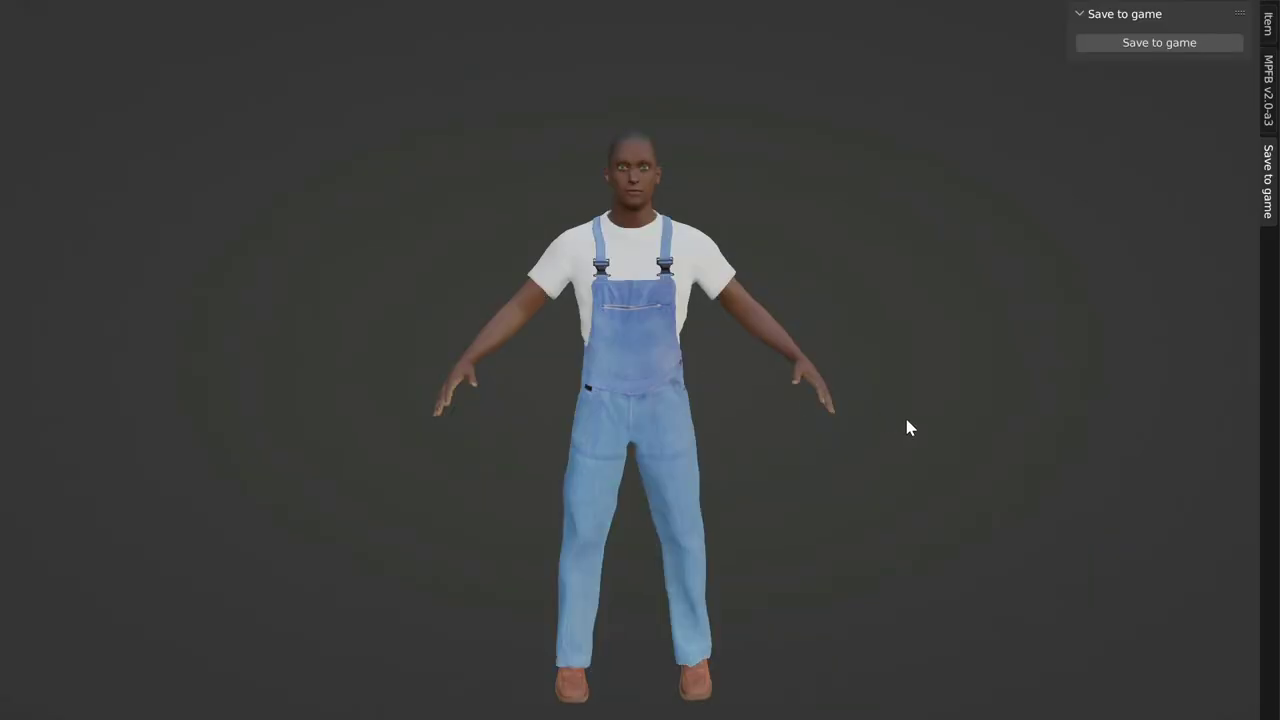
# In the MPFB Clothes library, unequip Male worksuit01 and load Male casualsuit06.
pyautogui.click(1268, 100)
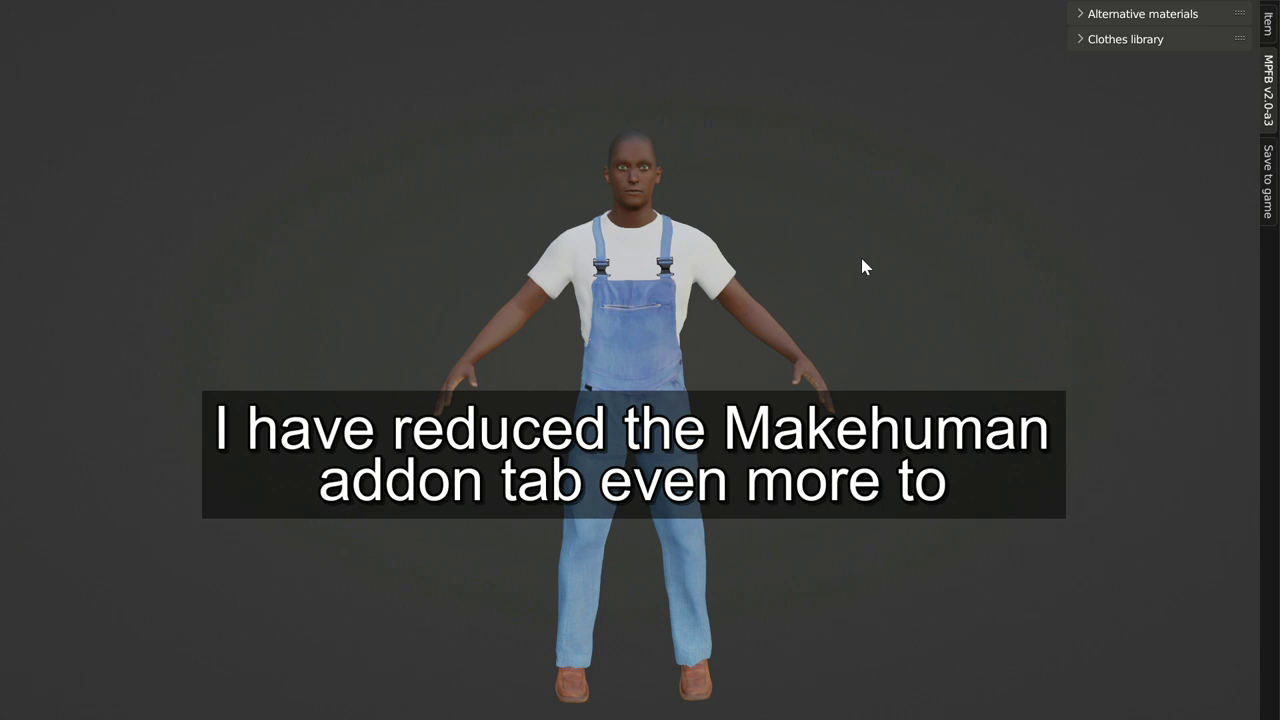
pyautogui.click(1125, 39)
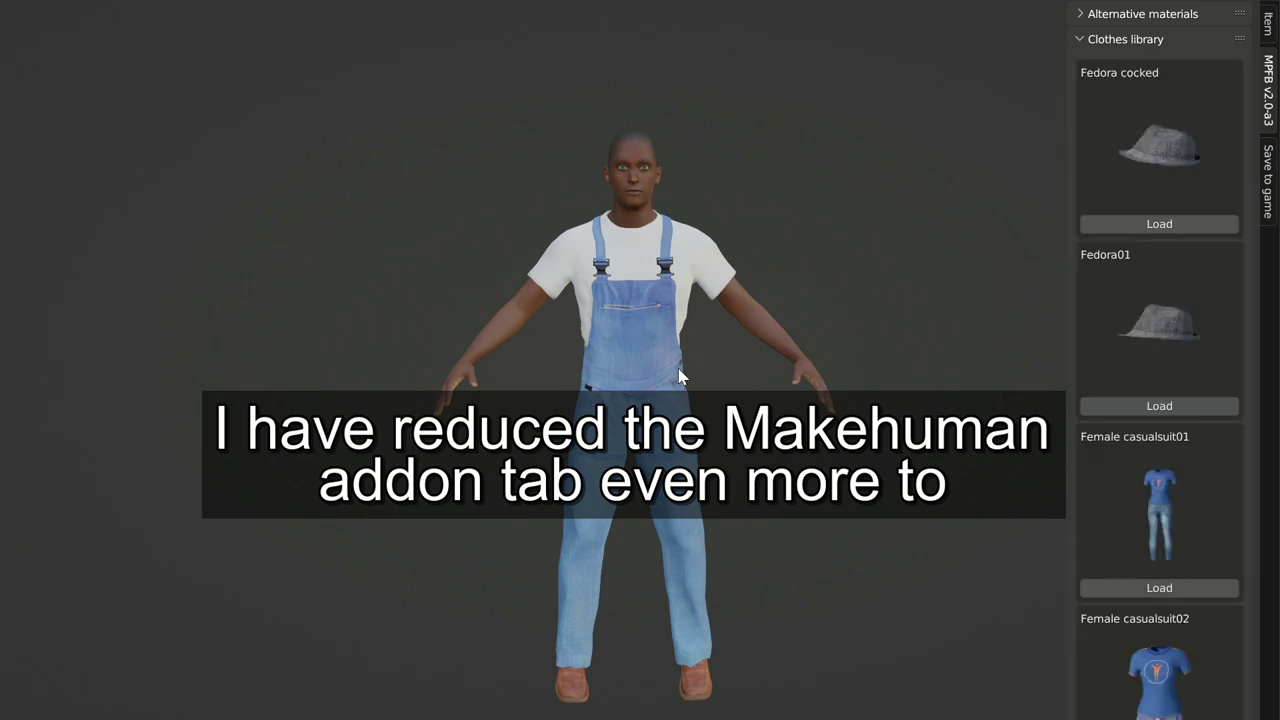
pyautogui.moveTo(679, 376); pyautogui.dragTo(692, 69, button='middle')
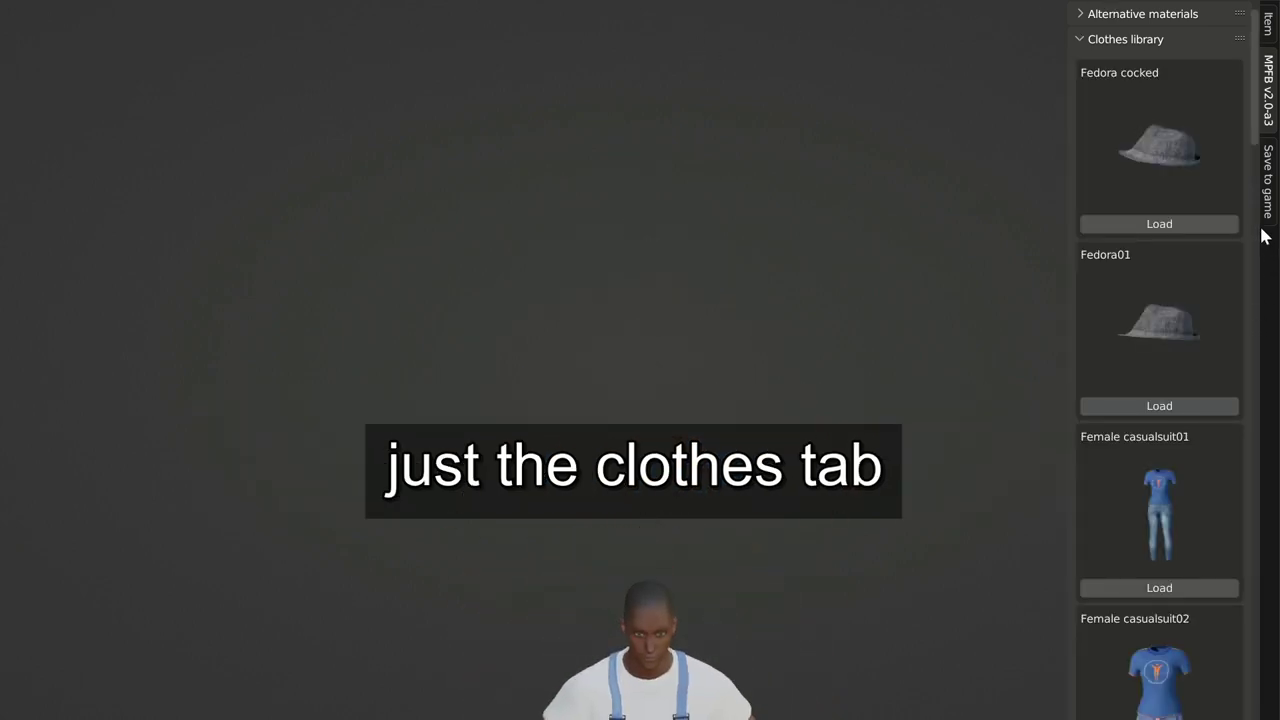
pyautogui.moveTo(1249, 100); pyautogui.dragTo(1258, 520)
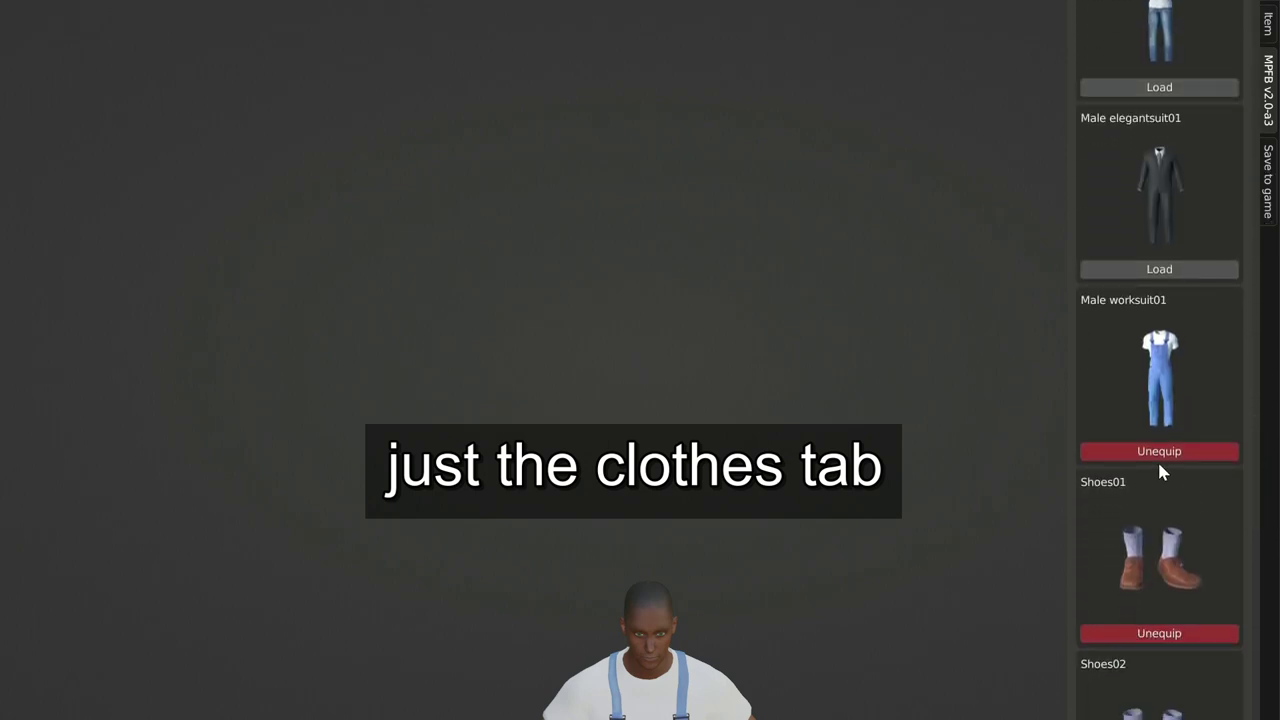
pyautogui.click(1156, 455)
pyautogui.scroll(2, 1234, 369)
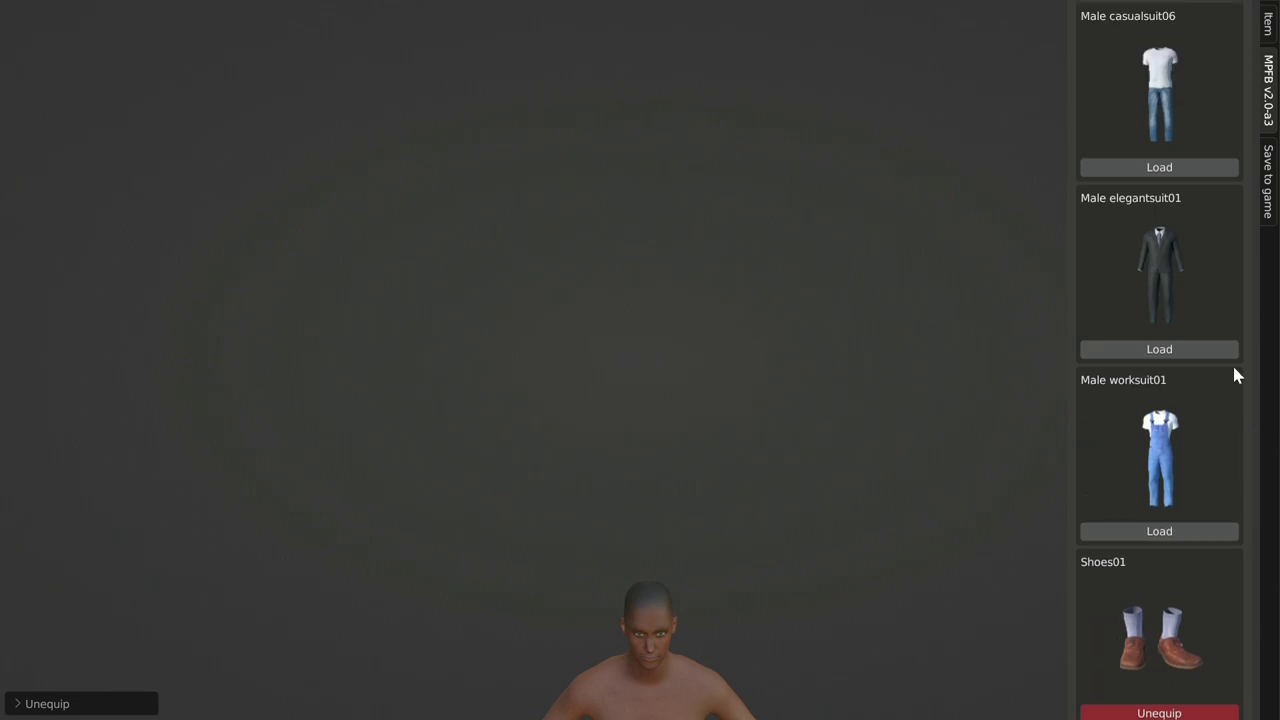
pyautogui.scroll(3, 1220, 365)
pyautogui.scroll(1, 1207, 360)
pyautogui.click(1134, 381)
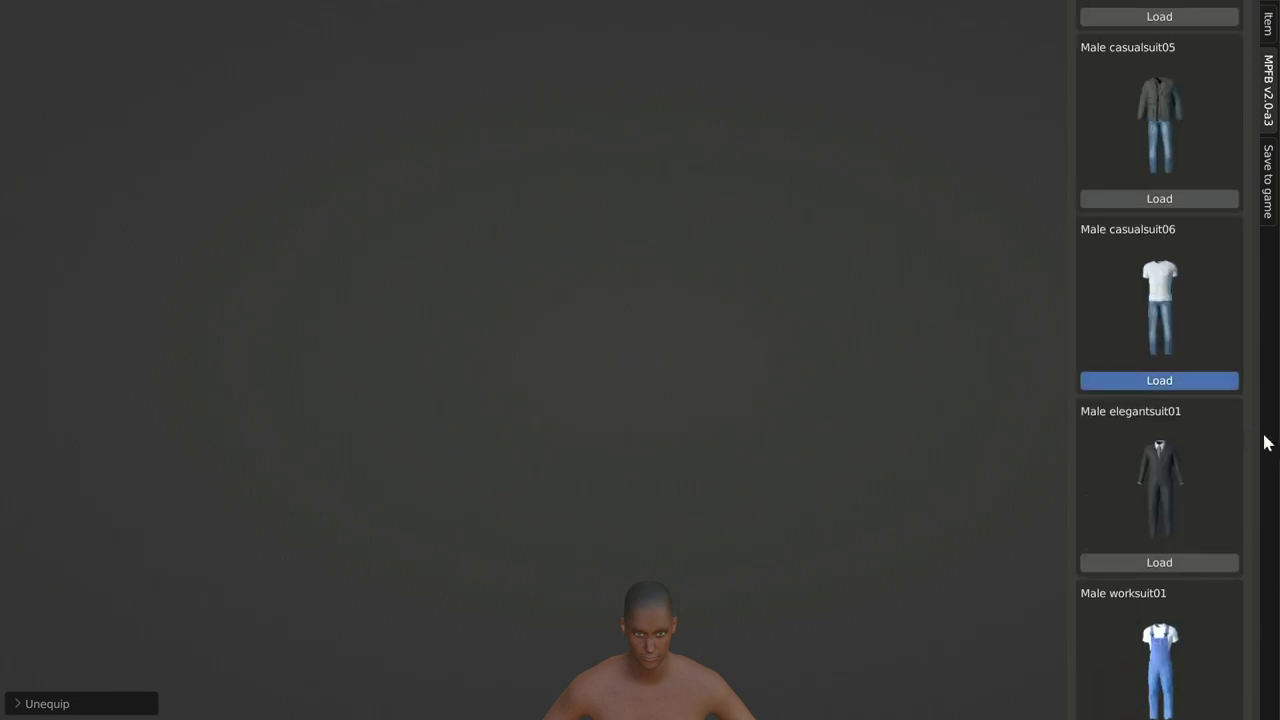
pyautogui.moveTo(1260, 449); pyautogui.dragTo(1270, 63)
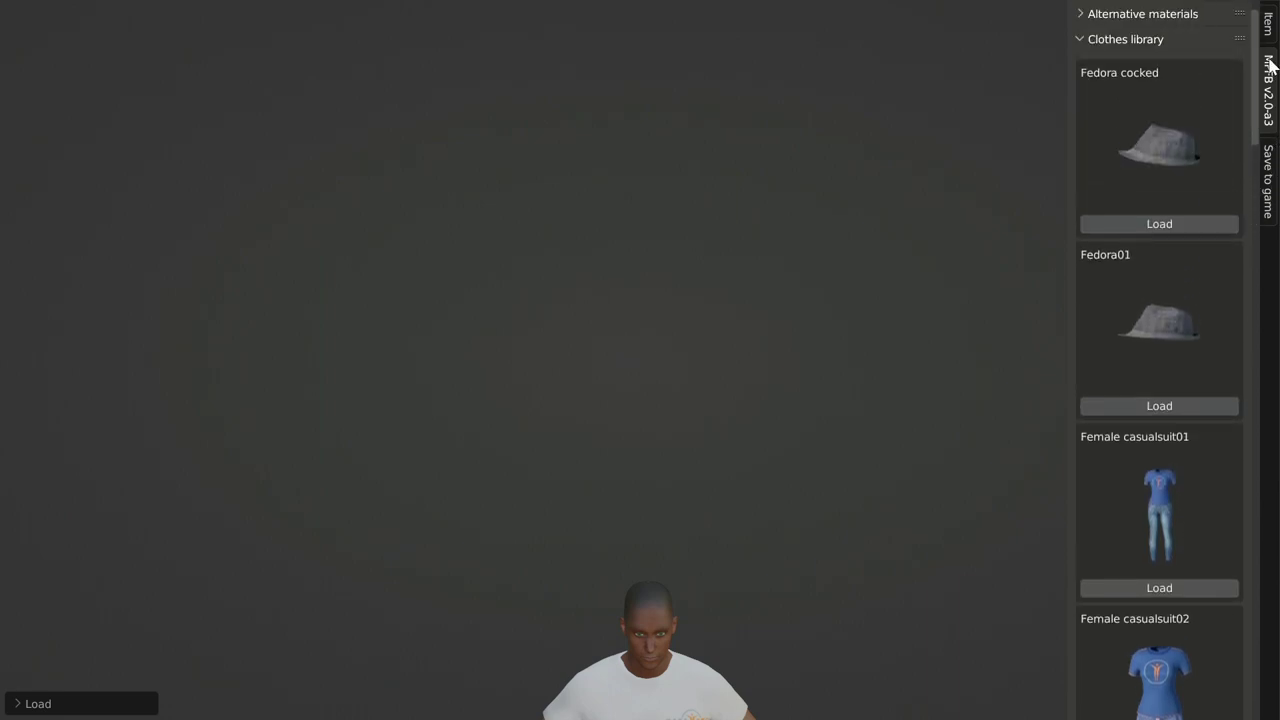
# Collapse the Clothes library, frame the character and send him back with Save to game.
pyautogui.click(1117, 46)
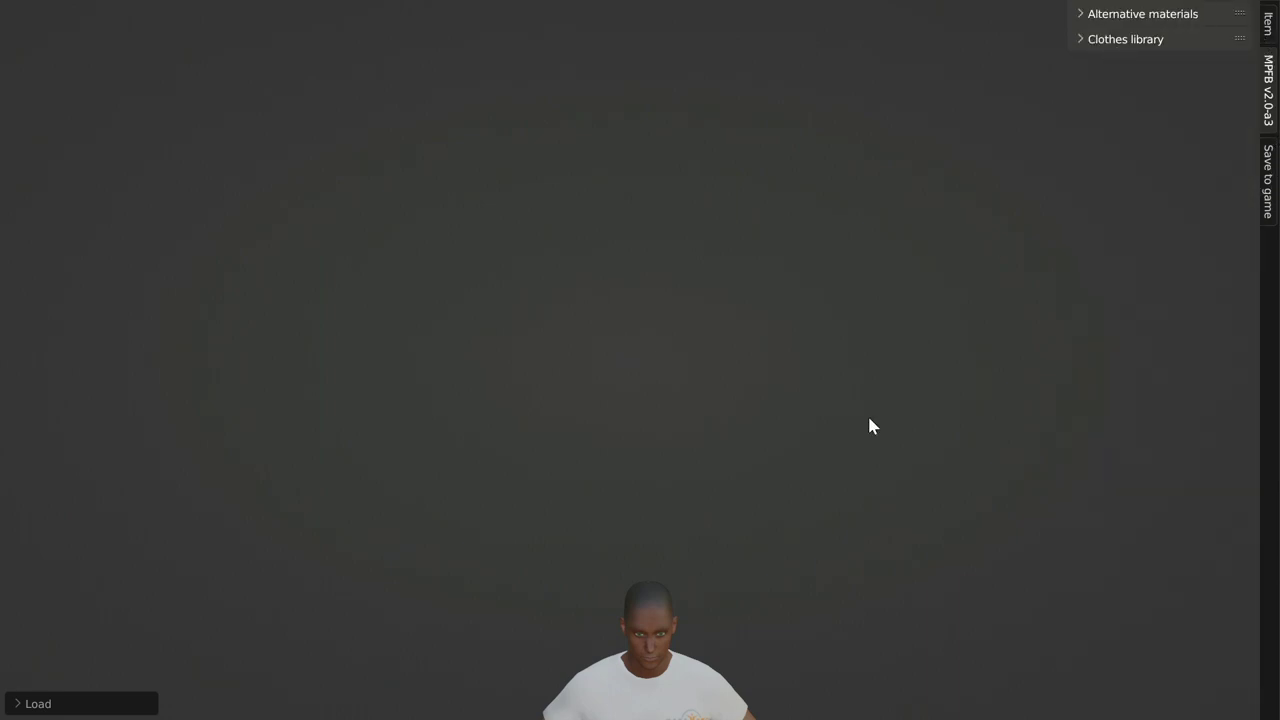
pyautogui.press('KP_Decimal')
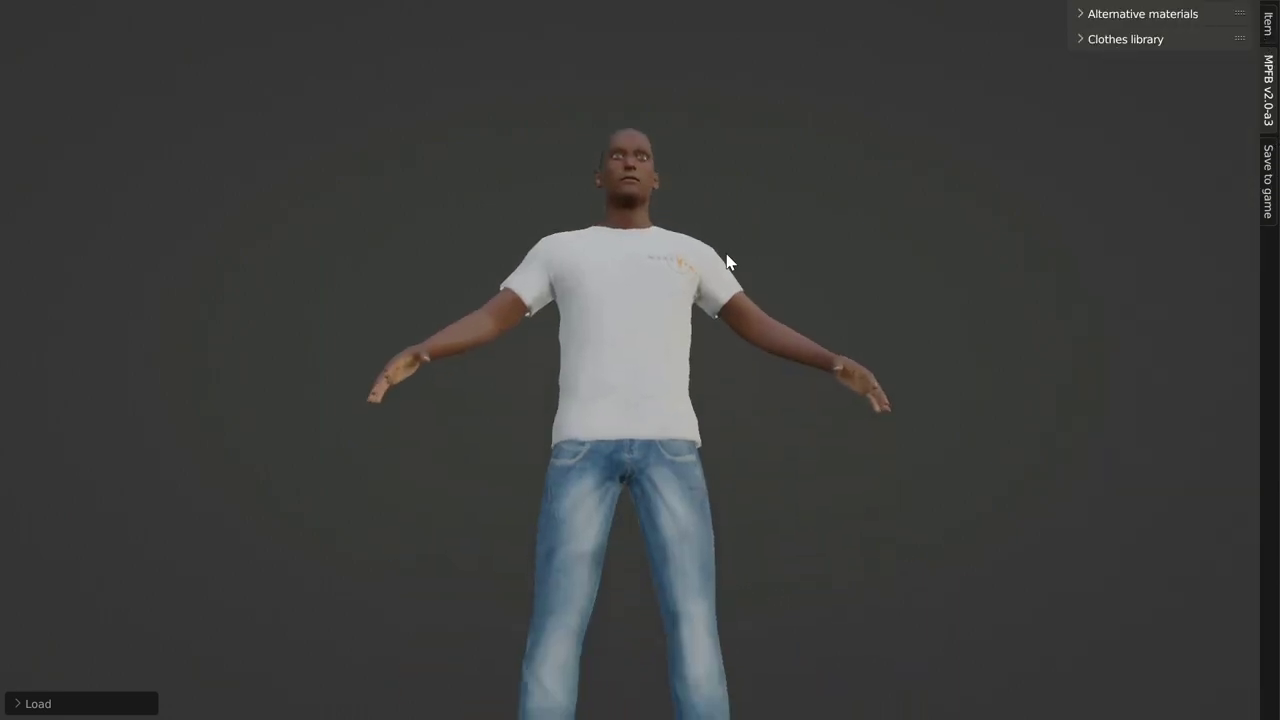
pyautogui.scroll(3, 757, 440)
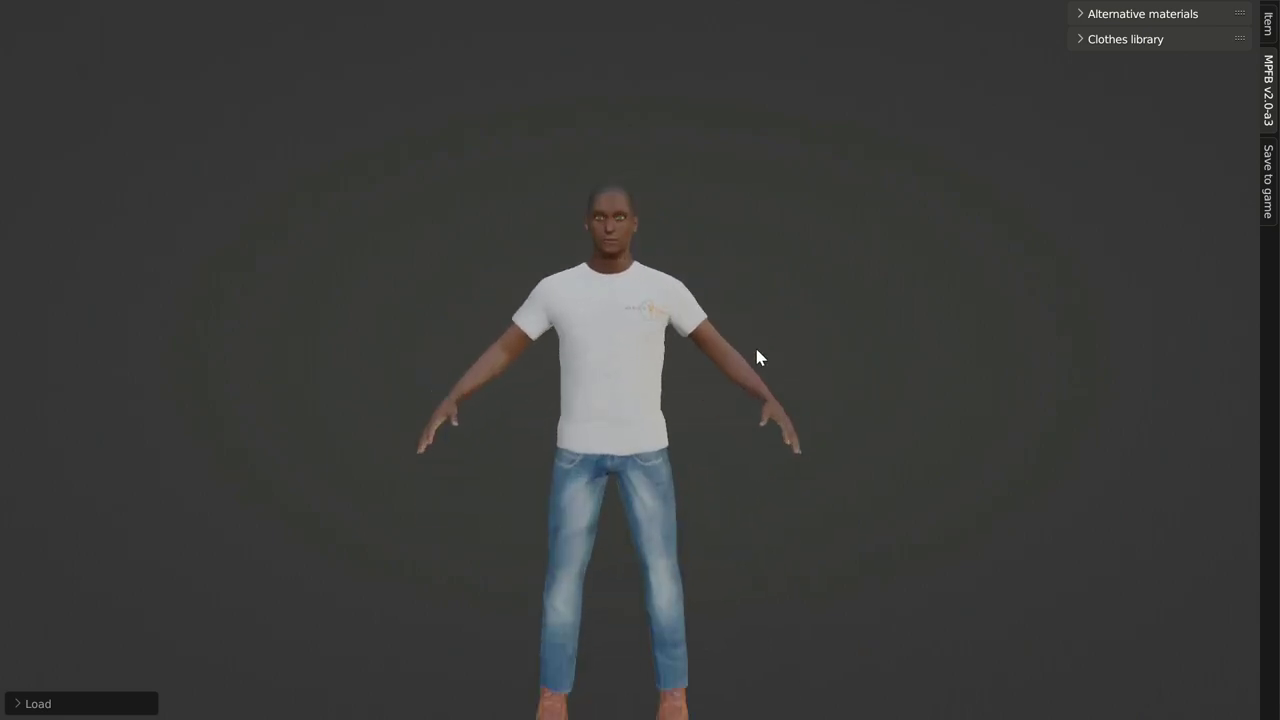
pyautogui.click(1266, 195)
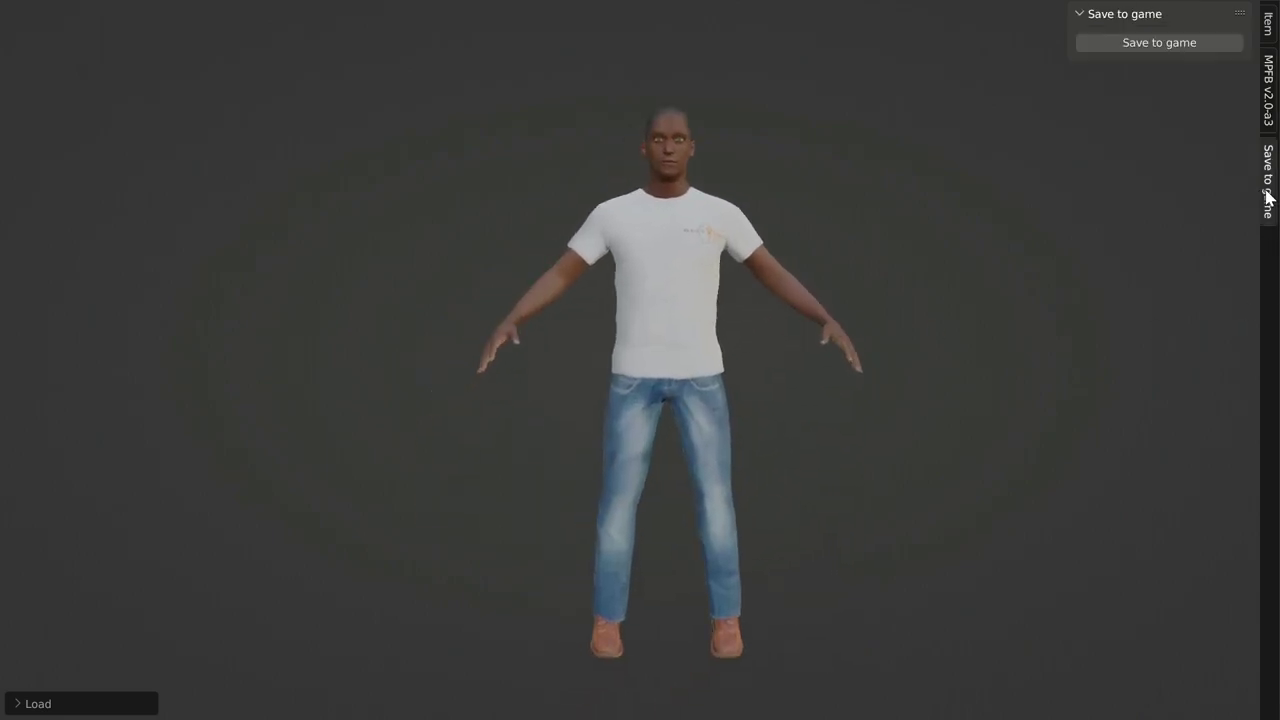
pyautogui.click(1194, 42)
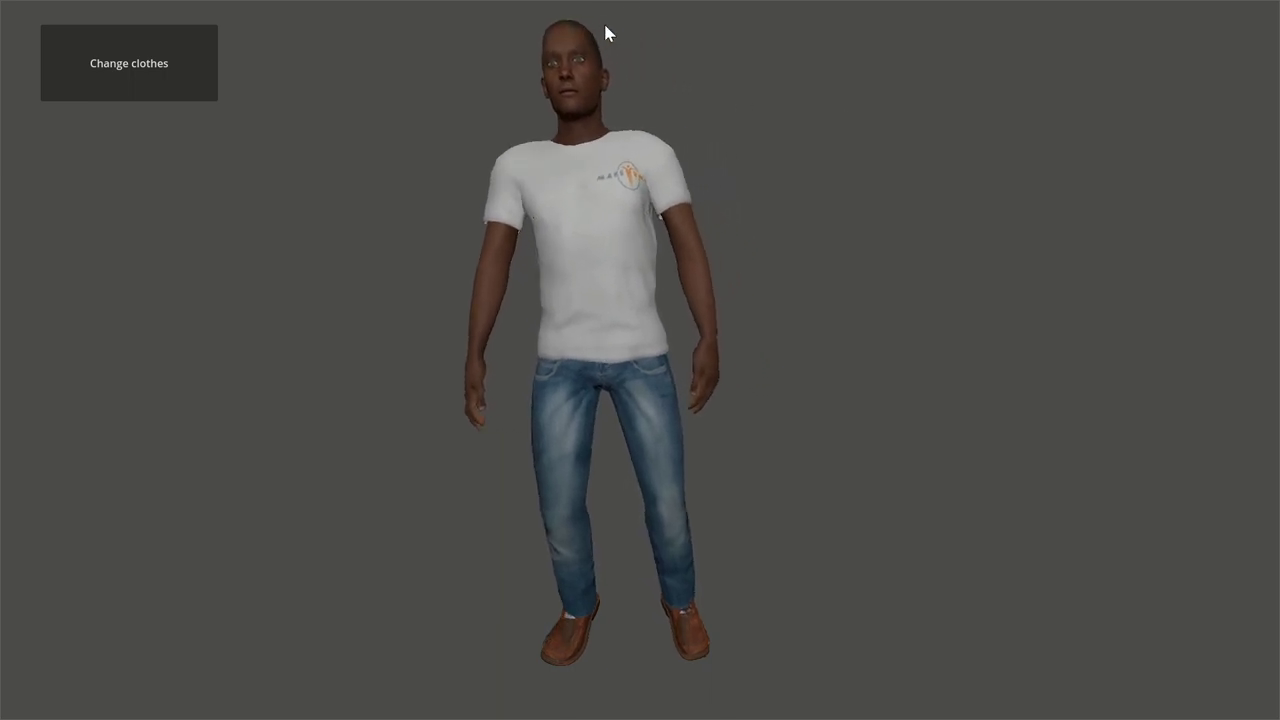
# Close the running game with Alt+F4 to return to the Godot editor.
pyautogui.hotkey('alt', 'F4')
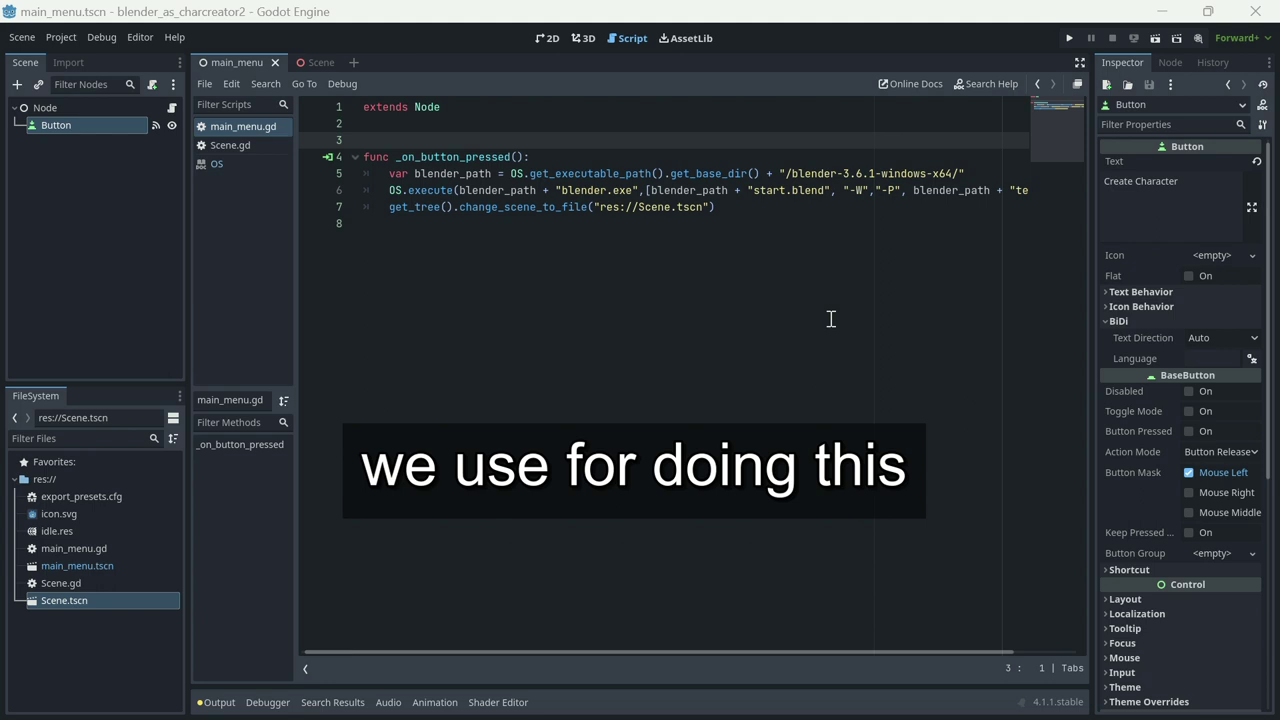
# Enlarge the main_menu.gd code font and scroll along the OS.execute line that launches Blender.
pyautogui.click(711, 305)
pyautogui.keyDown('ctrl'); pyautogui.scroll(1, 711, 305); pyautogui.keyUp('ctrl')
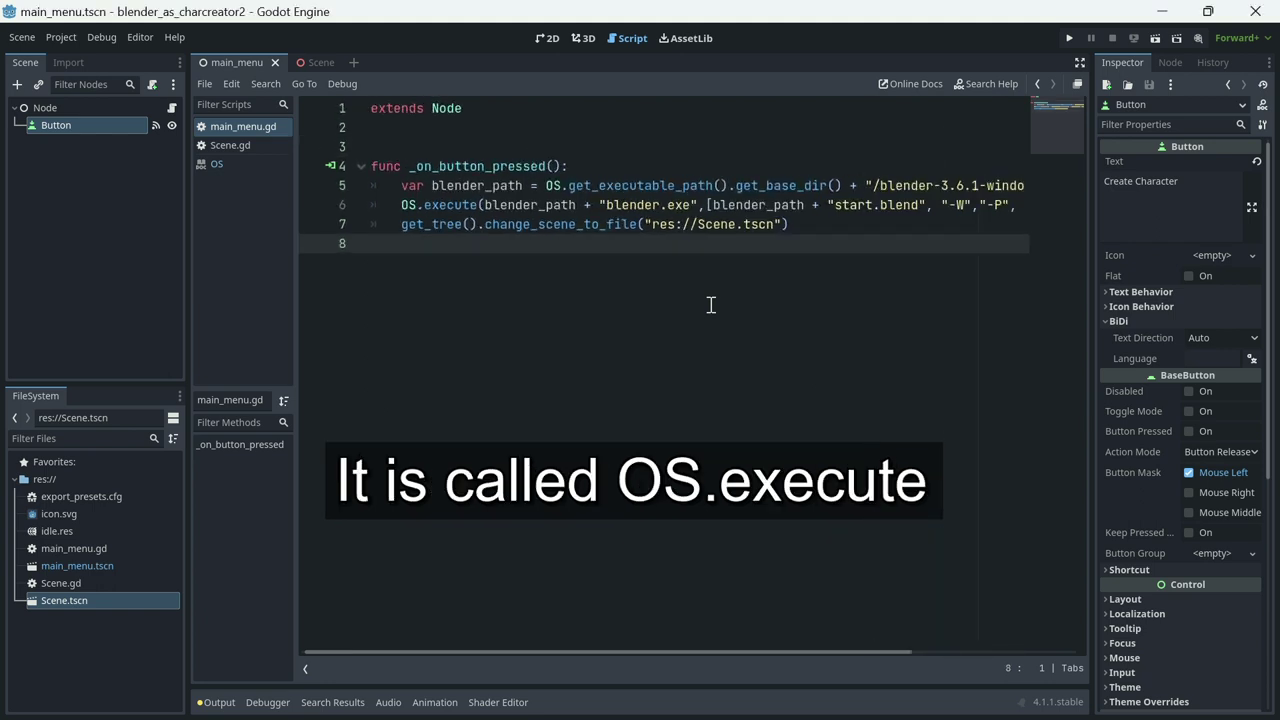
pyautogui.keyDown('ctrl'); pyautogui.scroll(1, 711, 305); pyautogui.keyUp('ctrl')
pyautogui.keyDown('ctrl'); pyautogui.scroll(1, 711, 305); pyautogui.keyUp('ctrl')
pyautogui.keyDown('ctrl'); pyautogui.scroll(1, 711, 305); pyautogui.keyUp('ctrl')
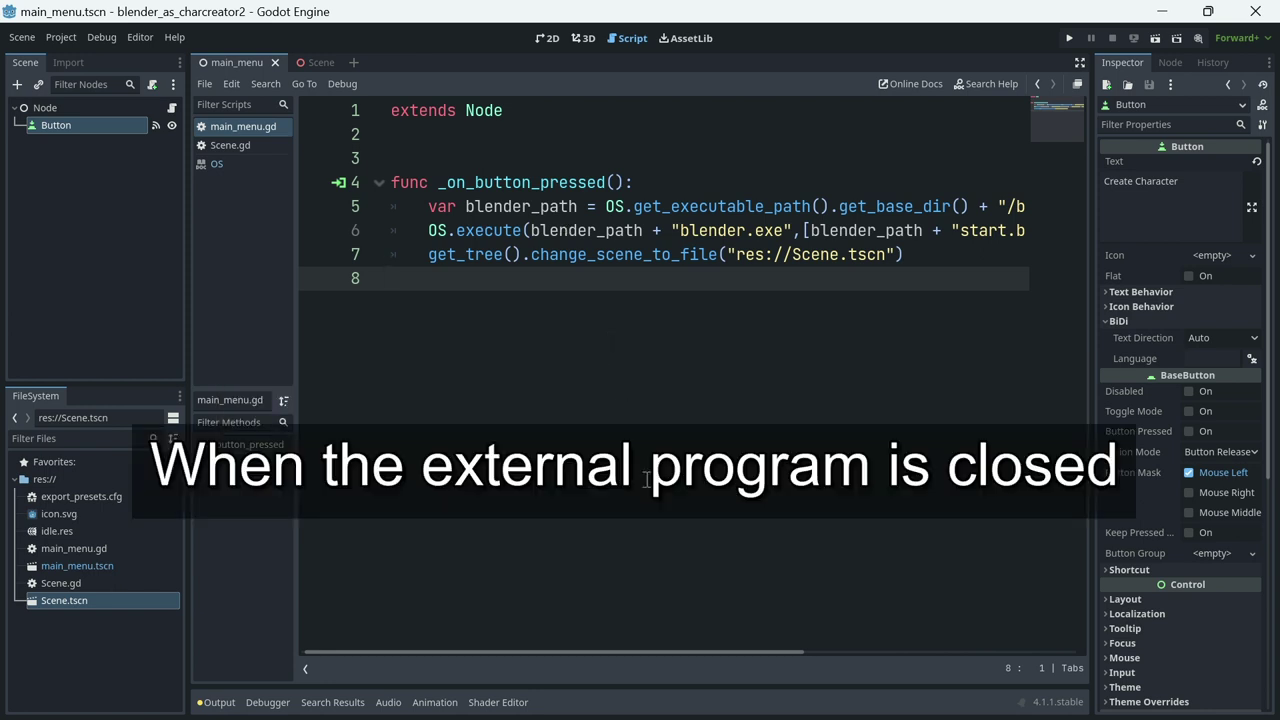
pyautogui.moveTo(597, 653)
pyautogui.mouseDown()
pyautogui.moveTo(920, 654)
pyautogui.moveTo(551, 663)
pyautogui.mouseUp()
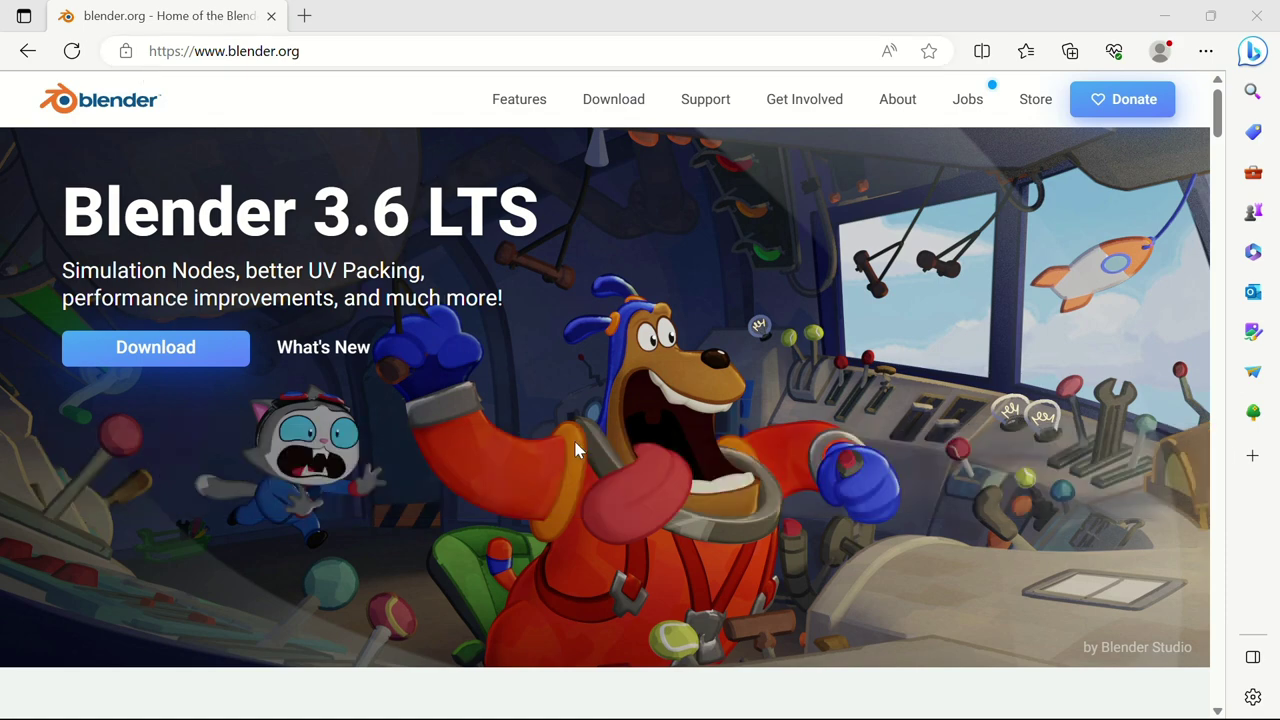
# Download the Blender 3.6.1 Windows Portable (.zip) build from the blender.org download page.
pyautogui.click(623, 114)
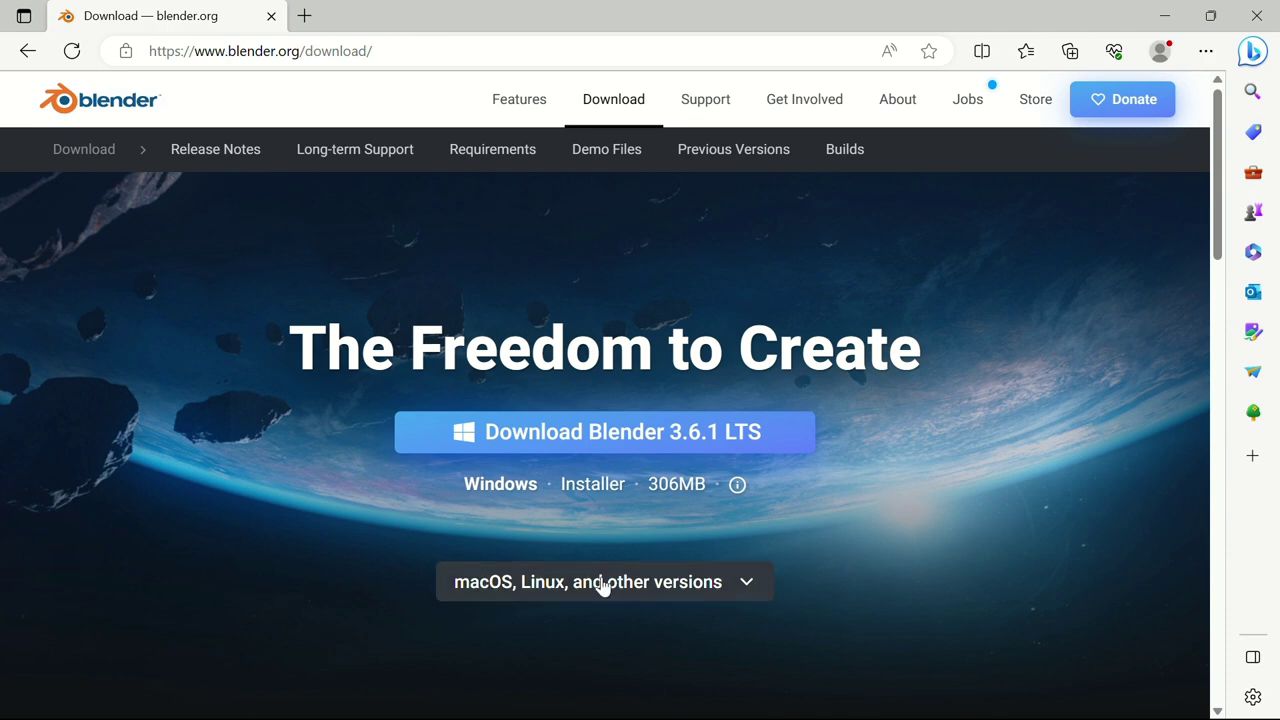
pyautogui.click(662, 590)
pyautogui.scroll(-3, 891, 518)
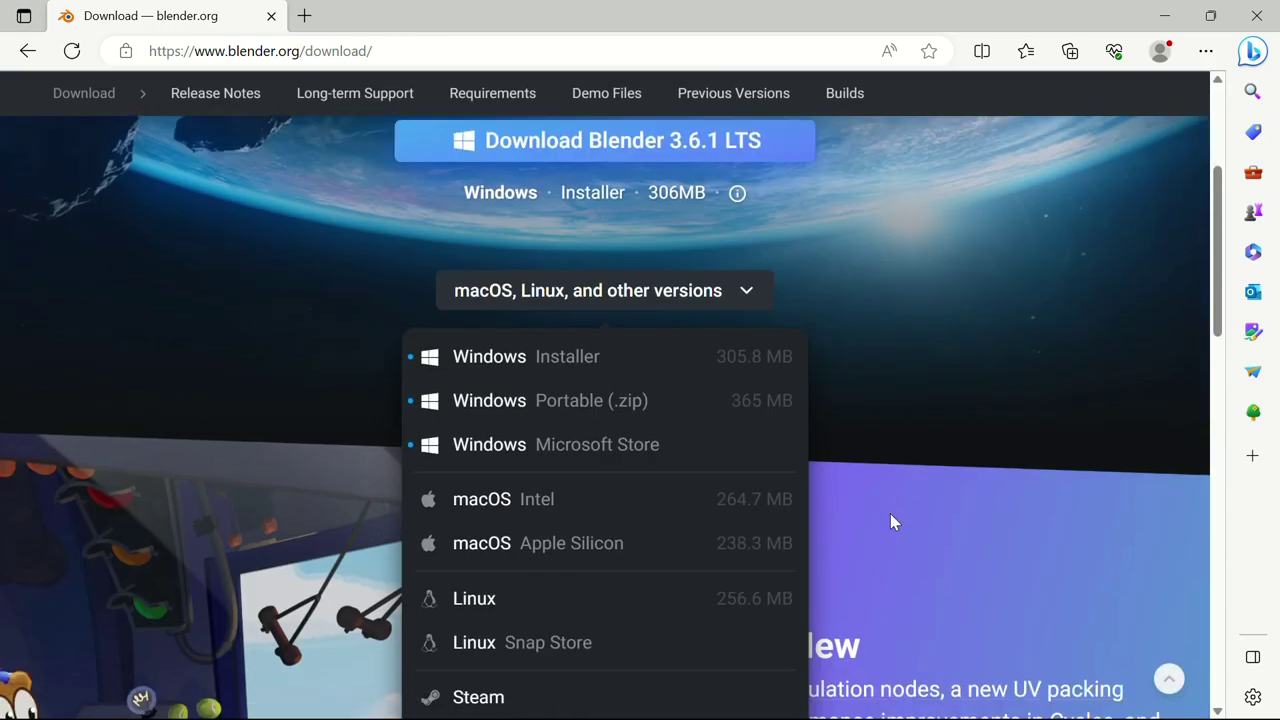
pyautogui.scroll(-1, 891, 518)
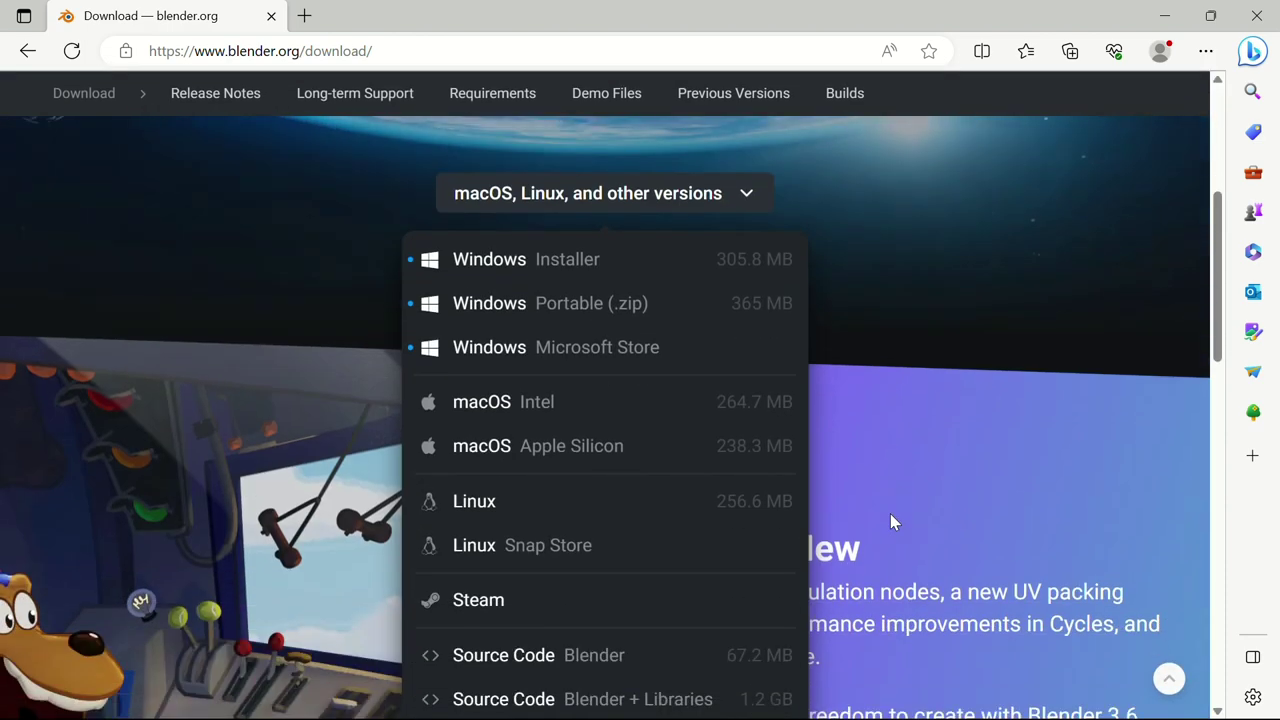
pyautogui.click(543, 306)
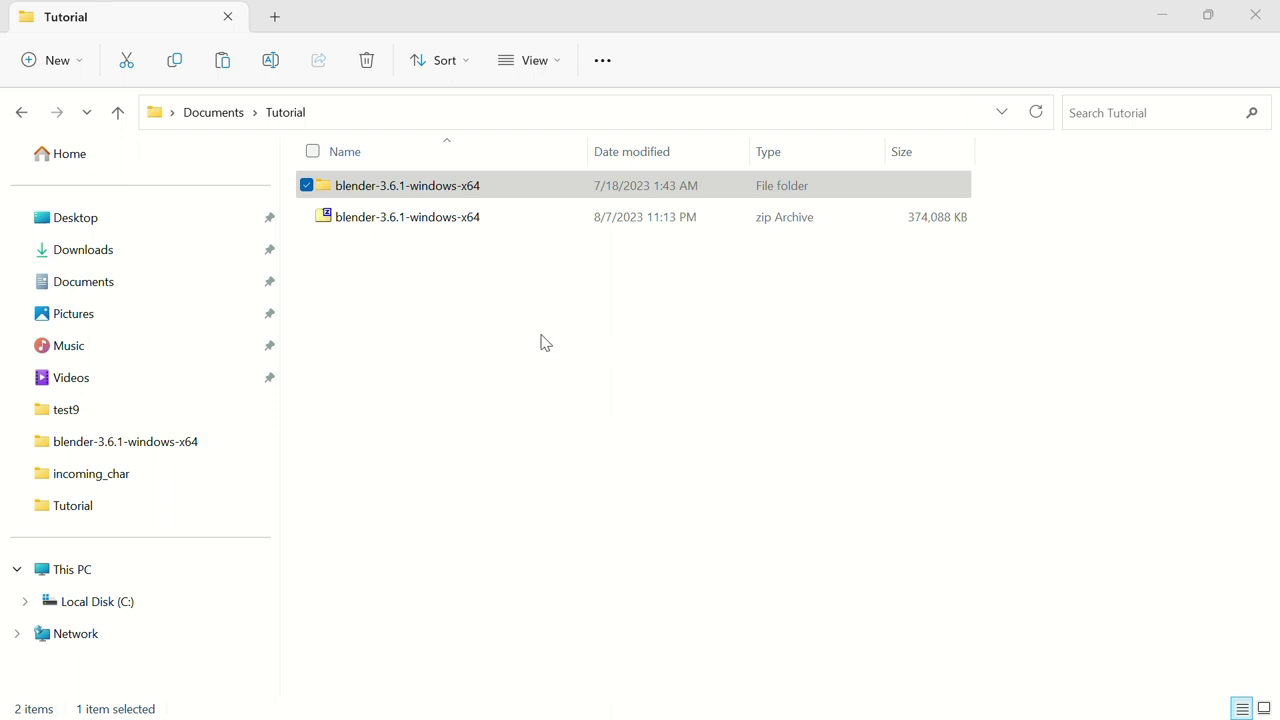
# Delete the Blender zip archive and open blender-3.6.1-windows-x64 > 3.6.
pyautogui.click(410, 225)
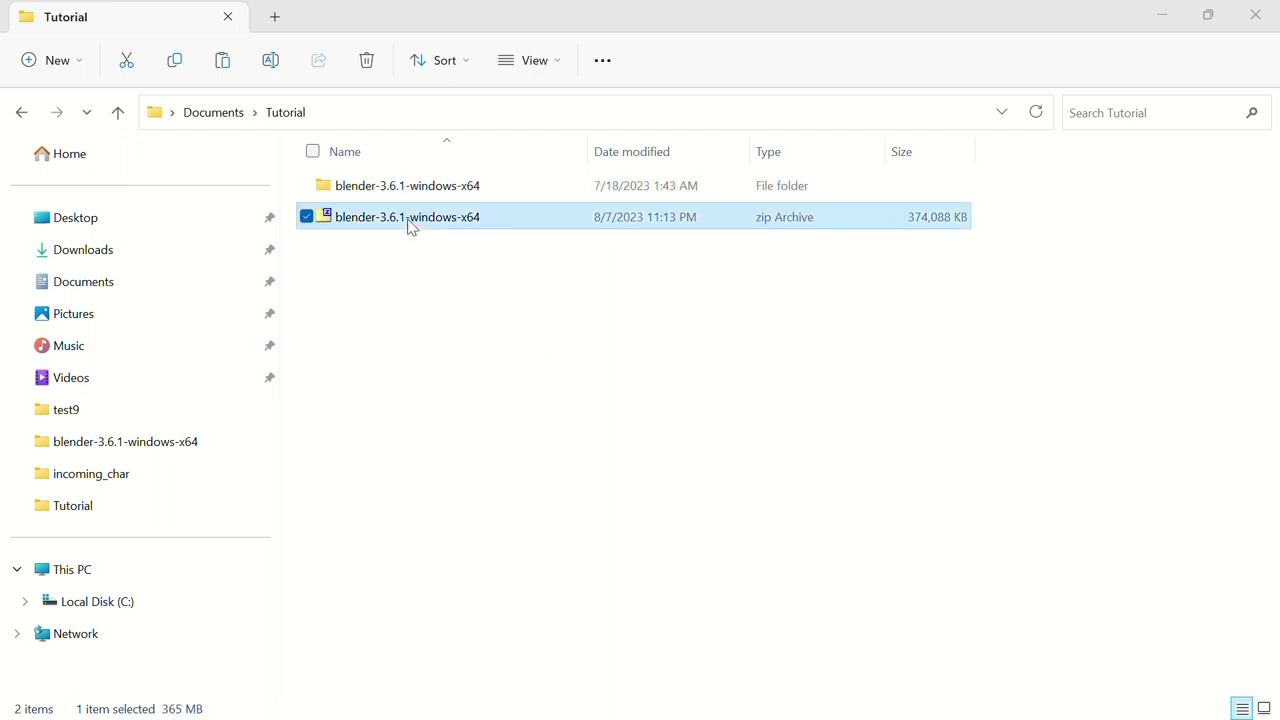
pyautogui.press('Delete')
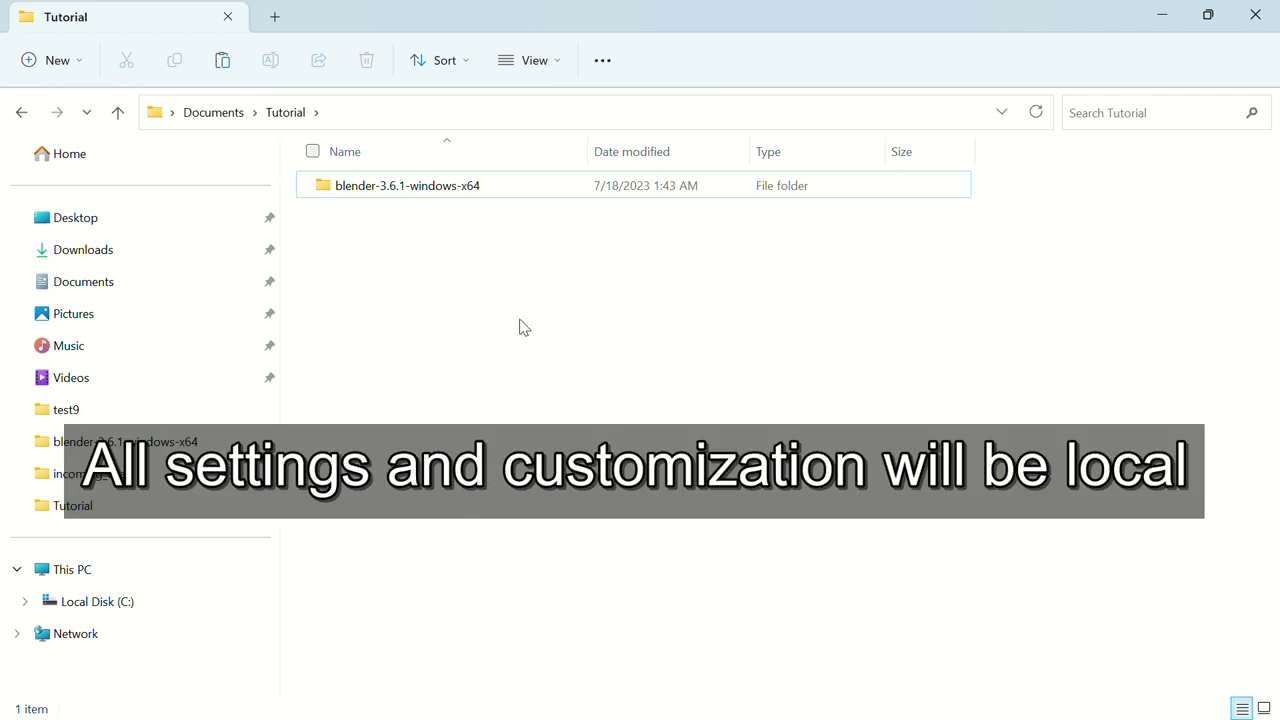
pyautogui.doubleClick(458, 190)
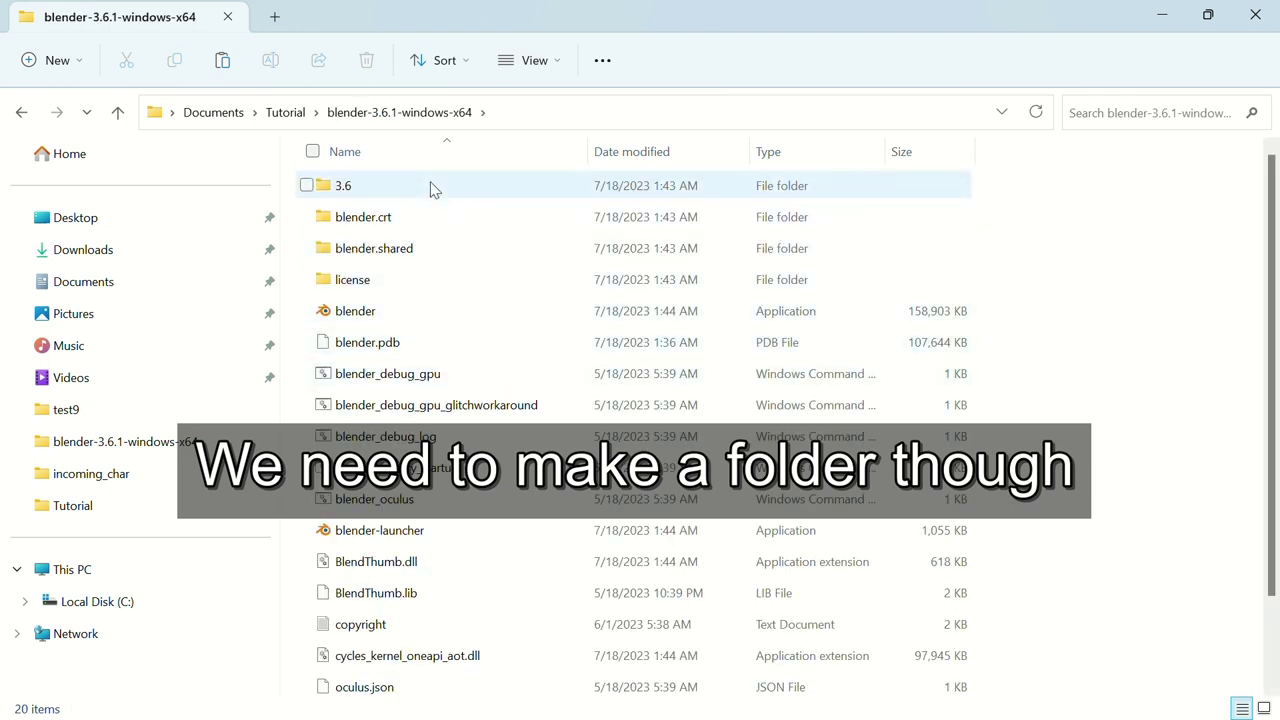
pyautogui.moveTo(343, 186)
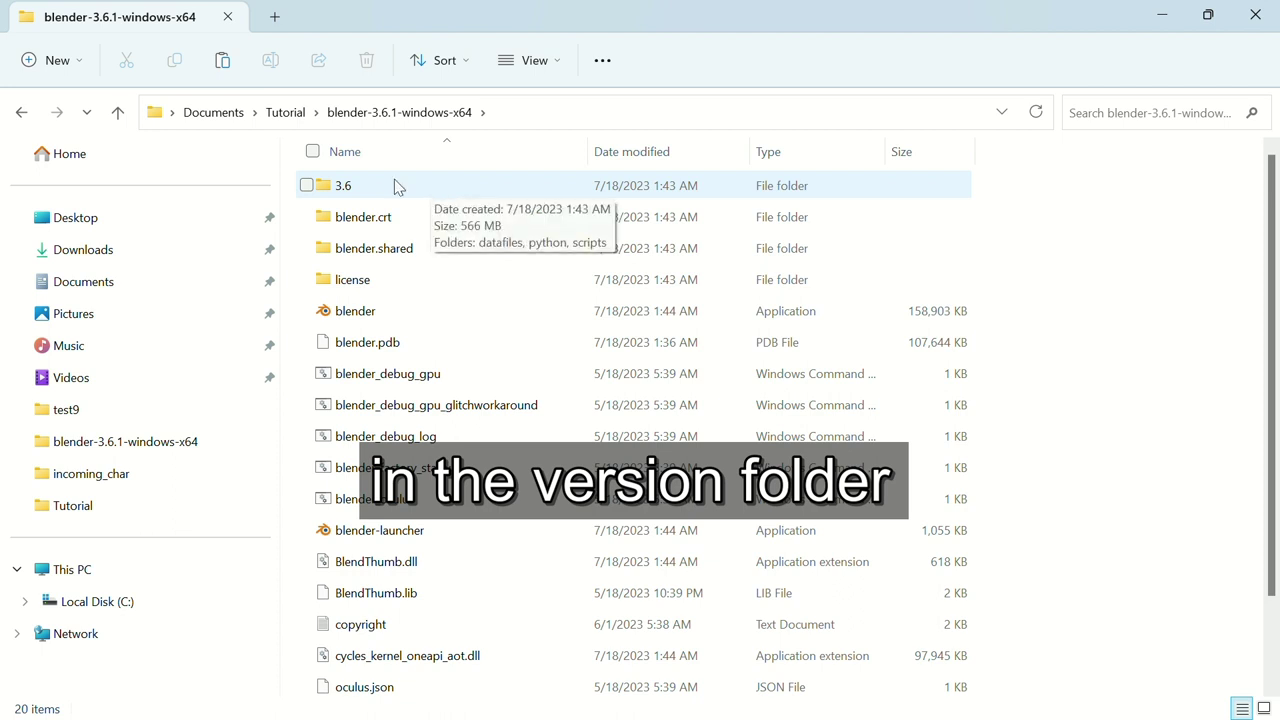
pyautogui.doubleClick(396, 186)
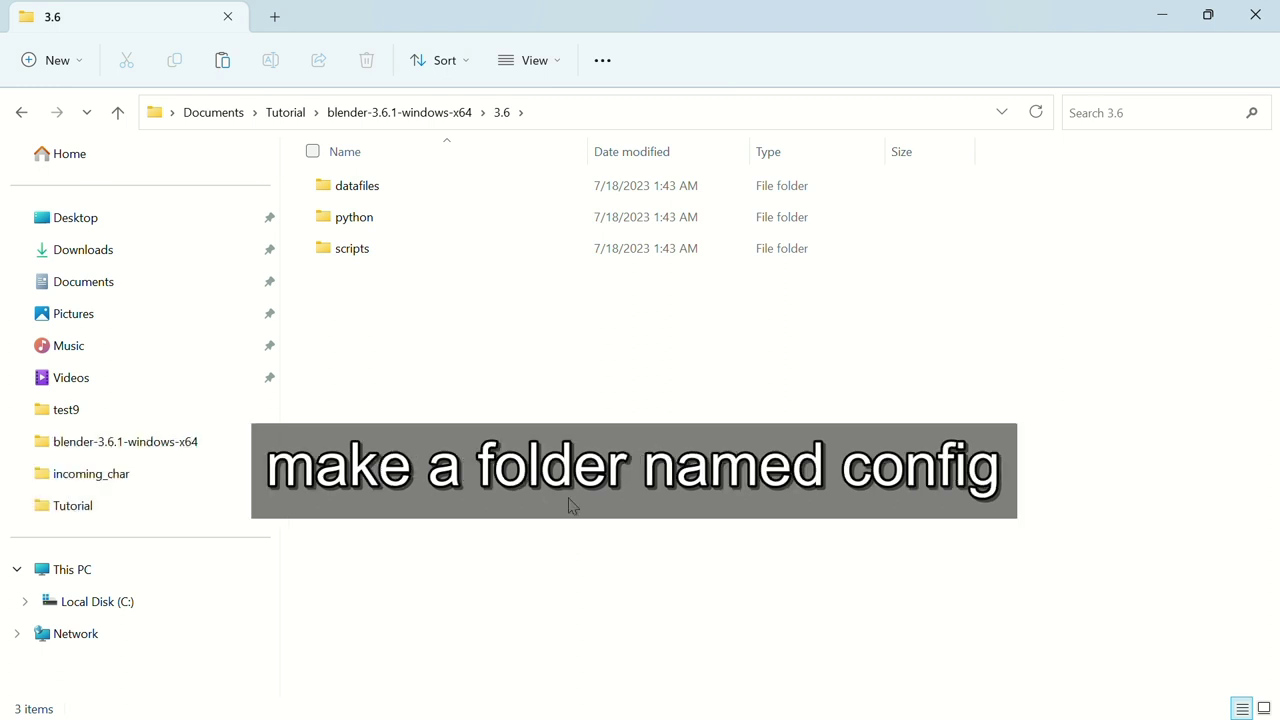
# Create a new folder named config inside the 3.6 folder.
pyautogui.rightClick(446, 297)
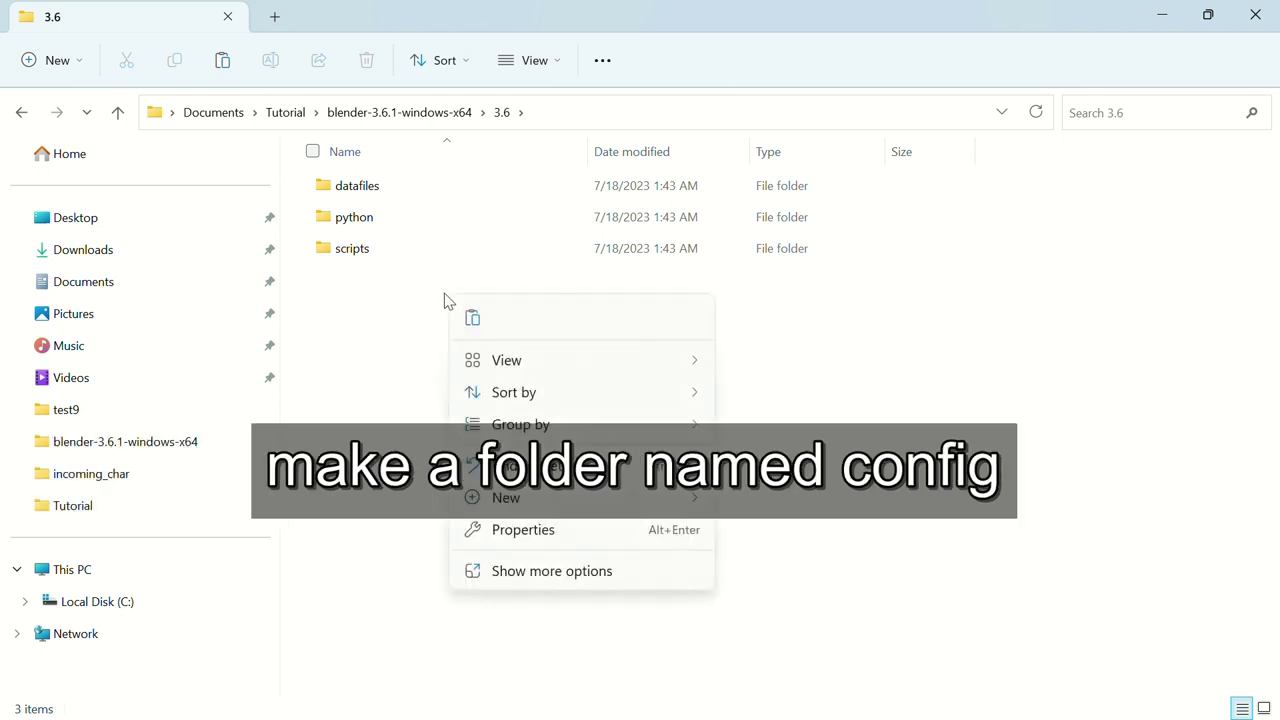
pyautogui.click(770, 513)
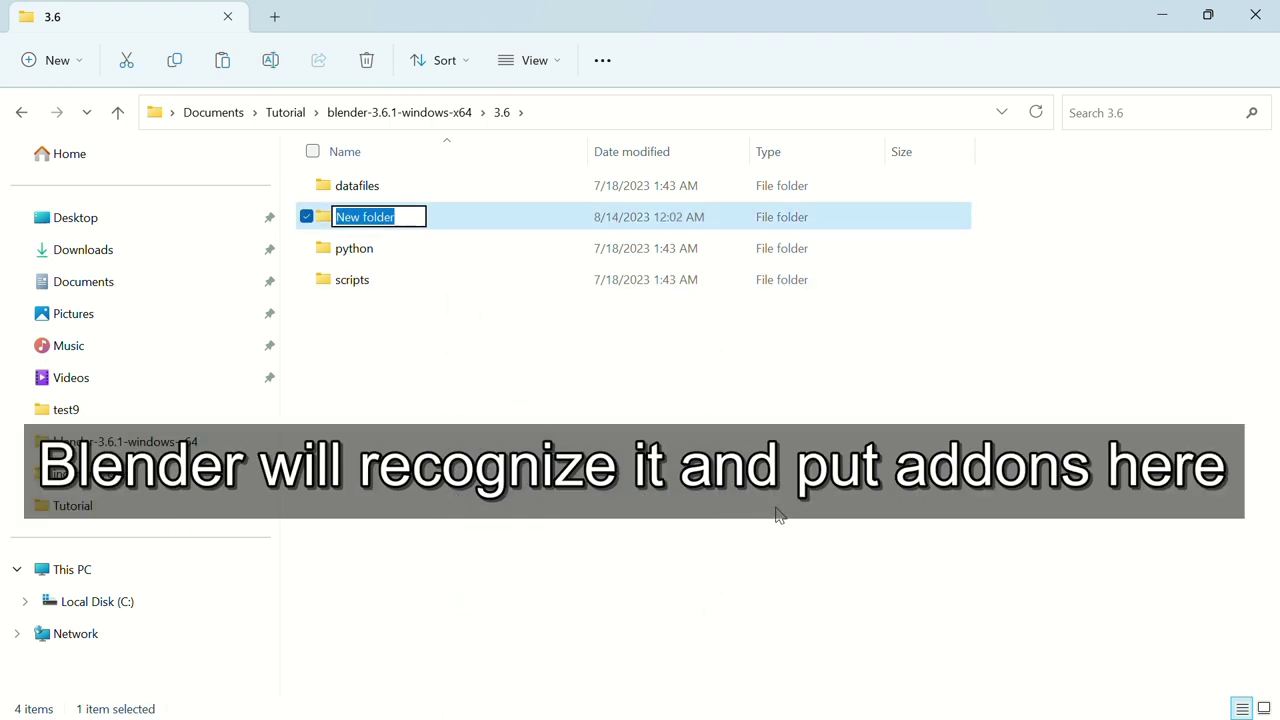
pyautogui.write('co')
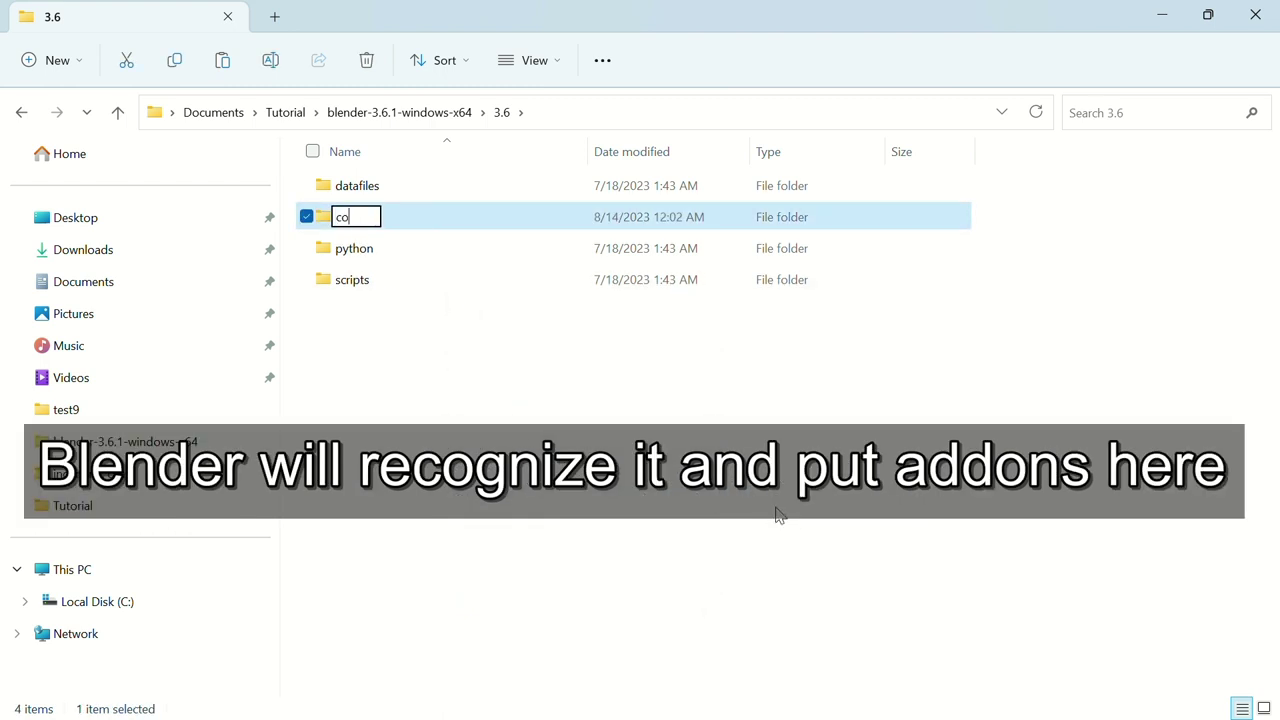
pyautogui.write('nfig')
pyautogui.press('Return')
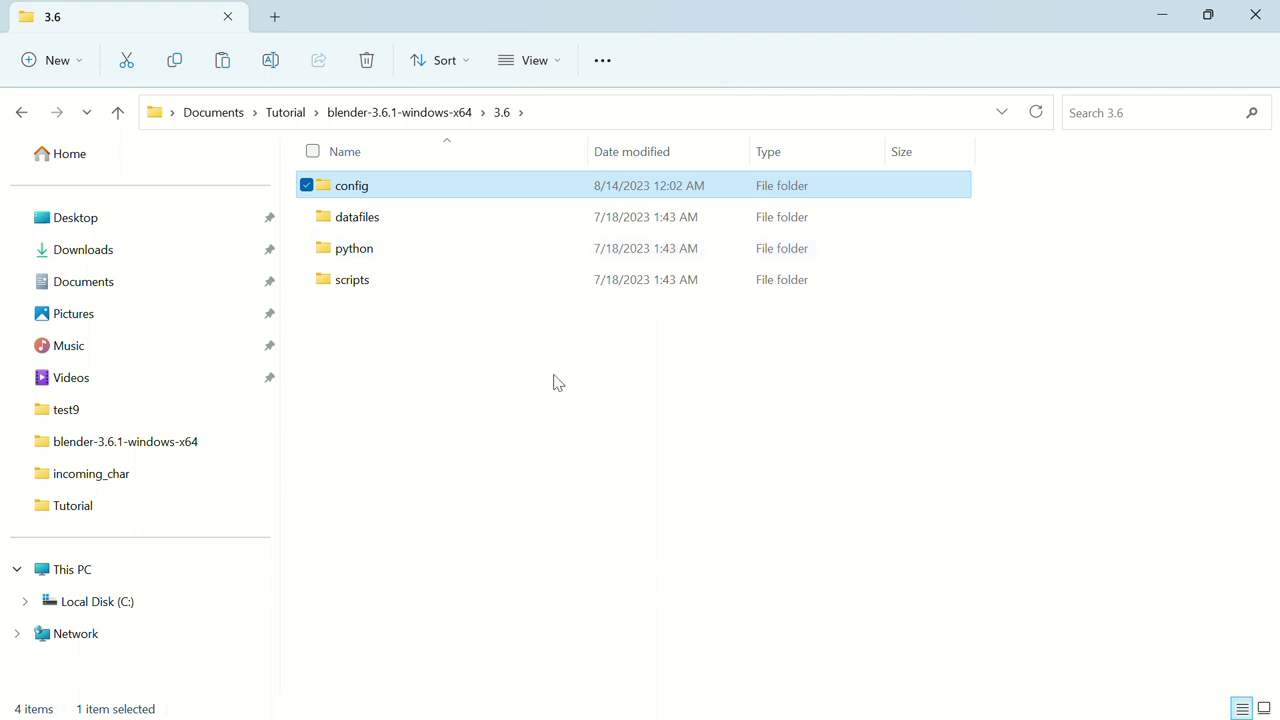
# Launch the portable blender.exe from the blender-3.6.1-windows-x64 folder.
pyautogui.click(285, 112)
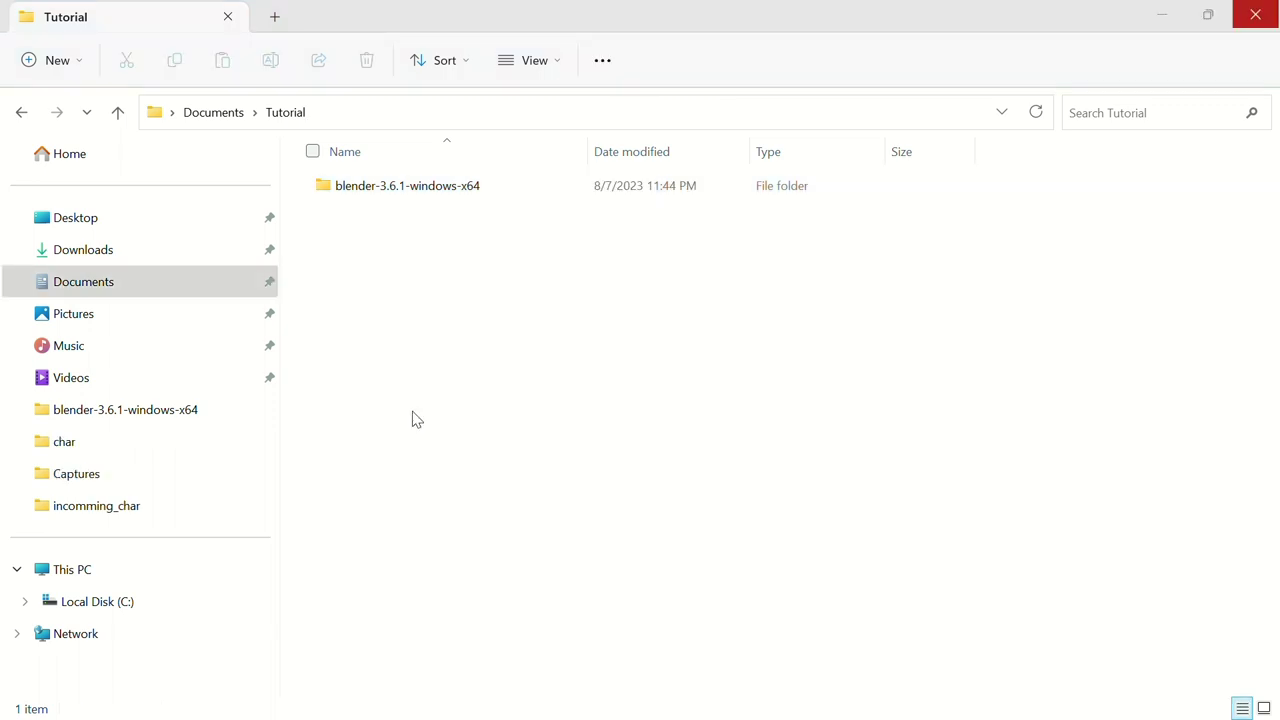
pyautogui.doubleClick(443, 194)
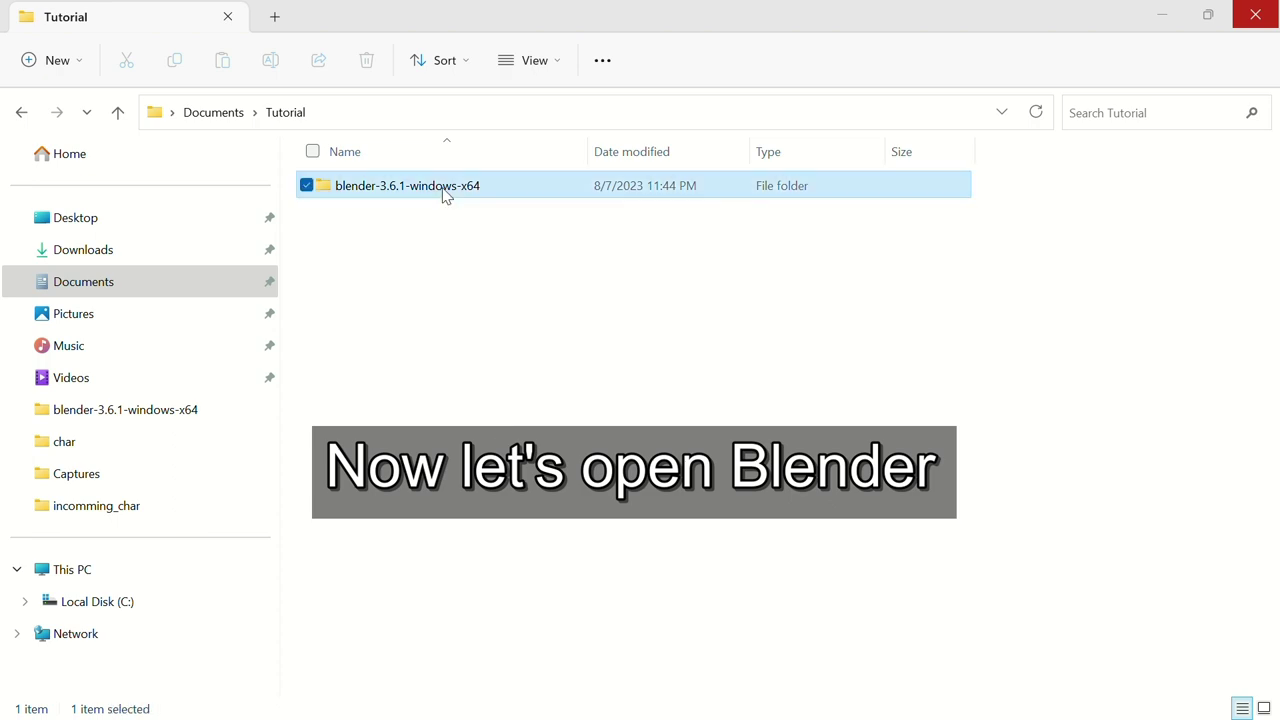
pyautogui.doubleClick(416, 320)
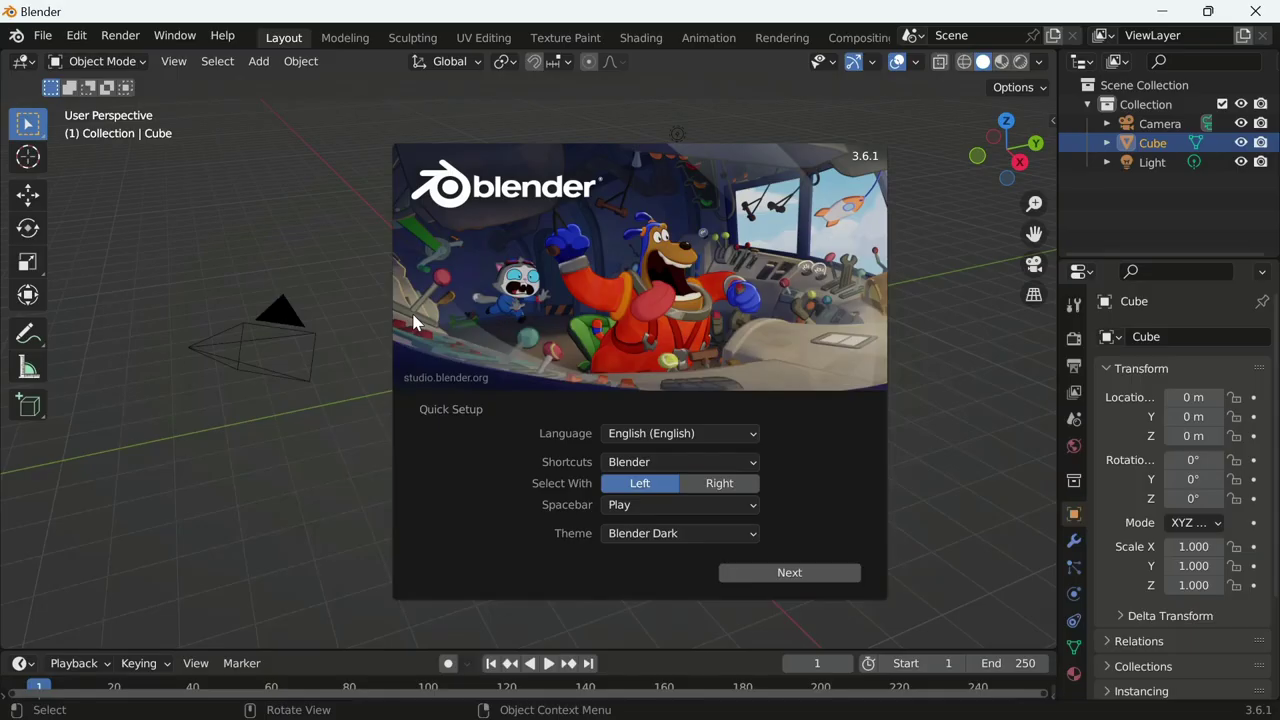
# Close the splash and toggle the maximized 3D view on and off with Ctrl+Alt+Space.
pyautogui.click(205, 480)
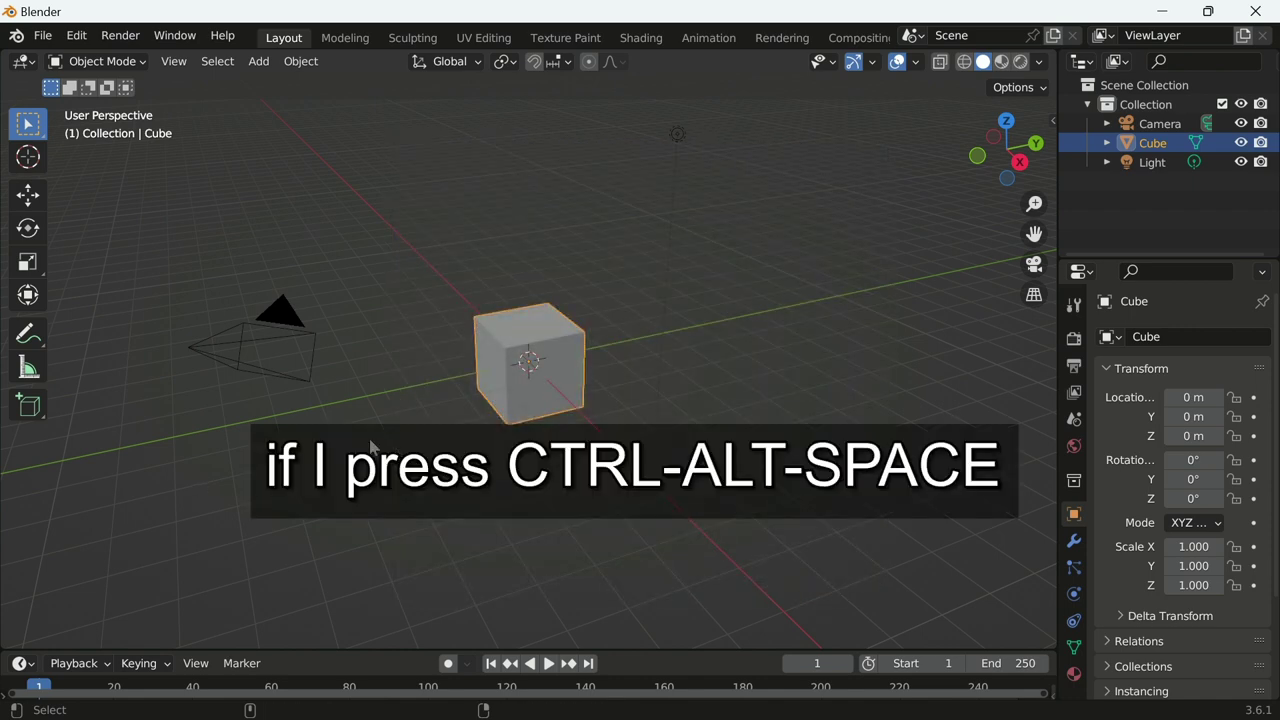
pyautogui.hotkey('ctrl', 'alt', 'space')
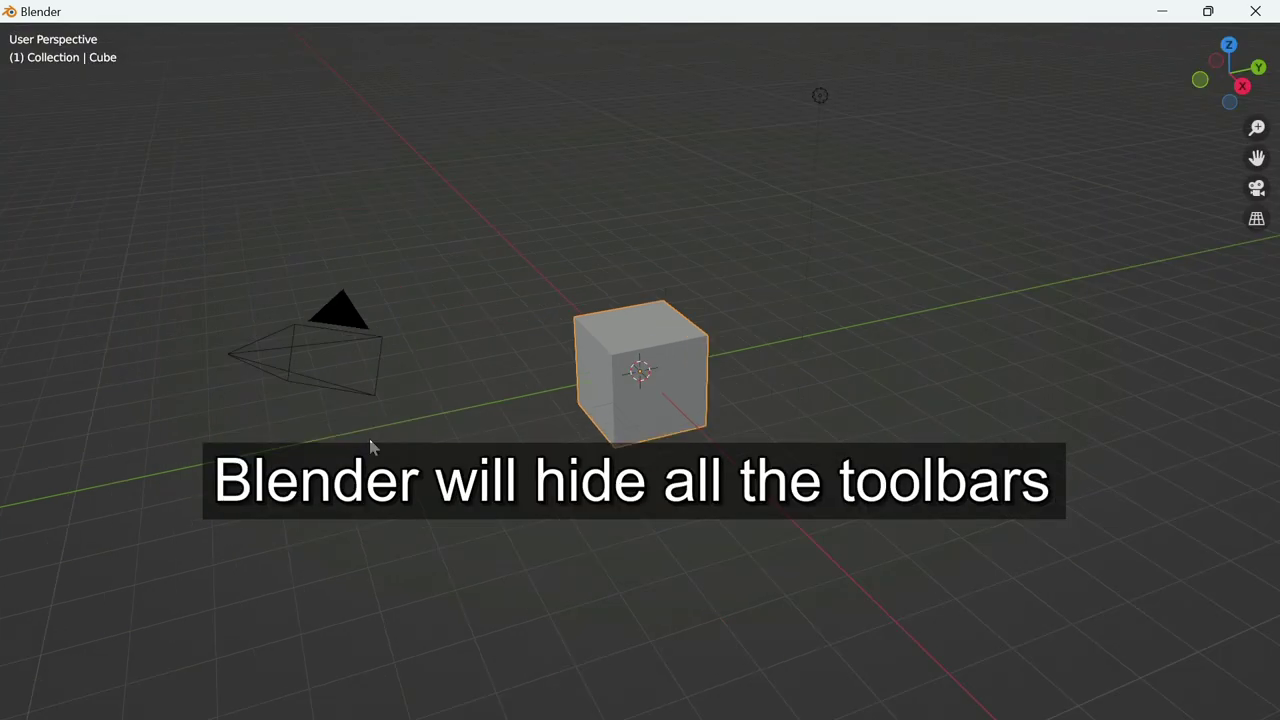
pyautogui.hotkey('ctrl', 'alt', 'space')
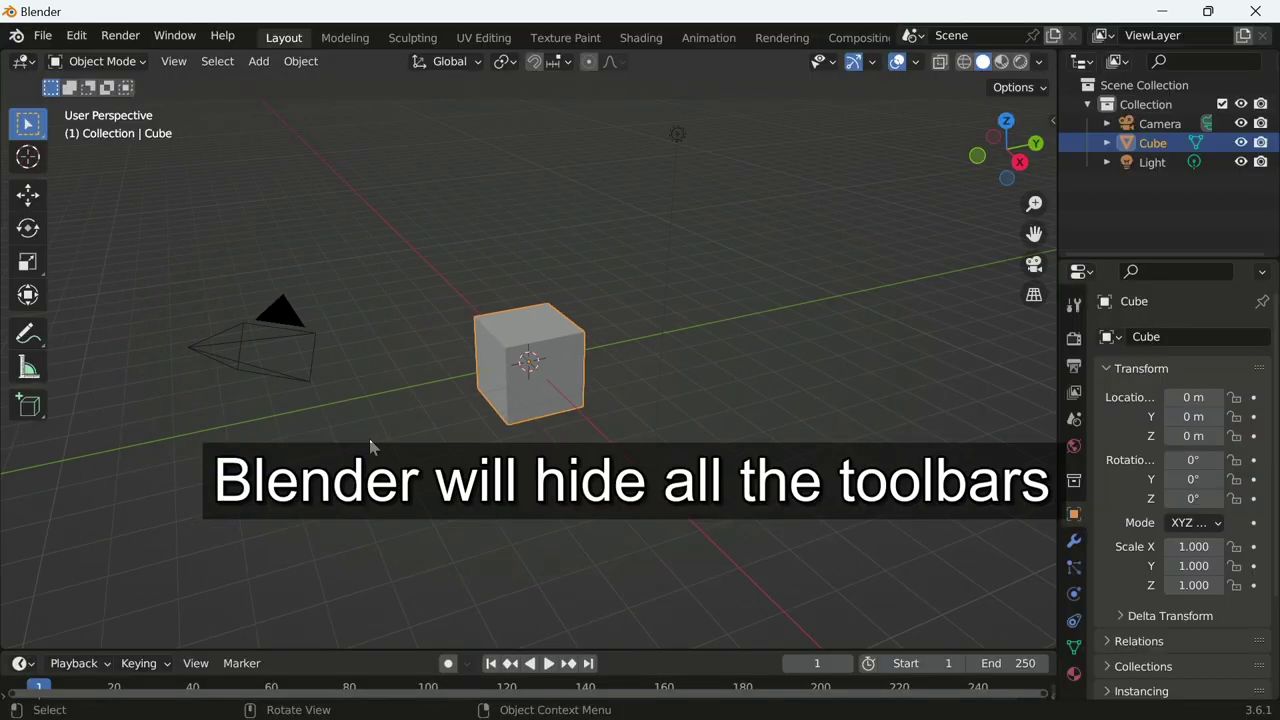
# Try Toggle Window Fullscreen with Ctrl+Alt+Space, exit fullscreen, then quit Blender.
pyautogui.click(178, 40)
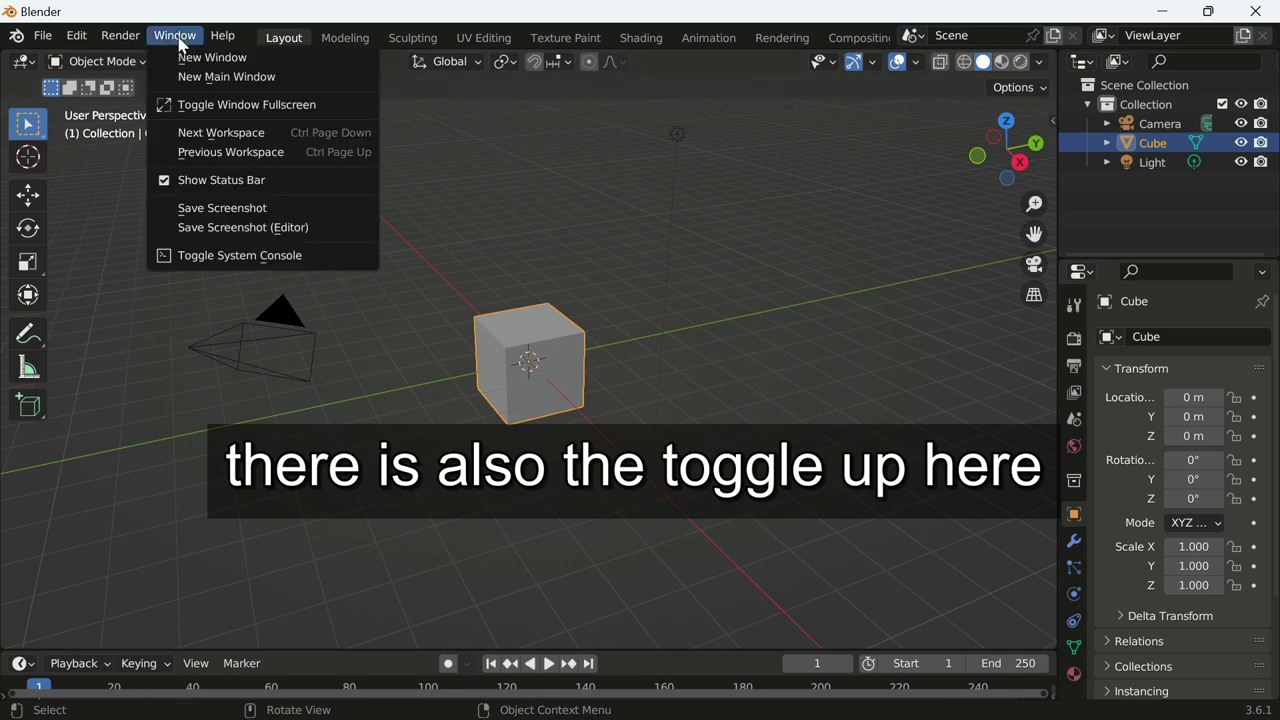
pyautogui.click(204, 106)
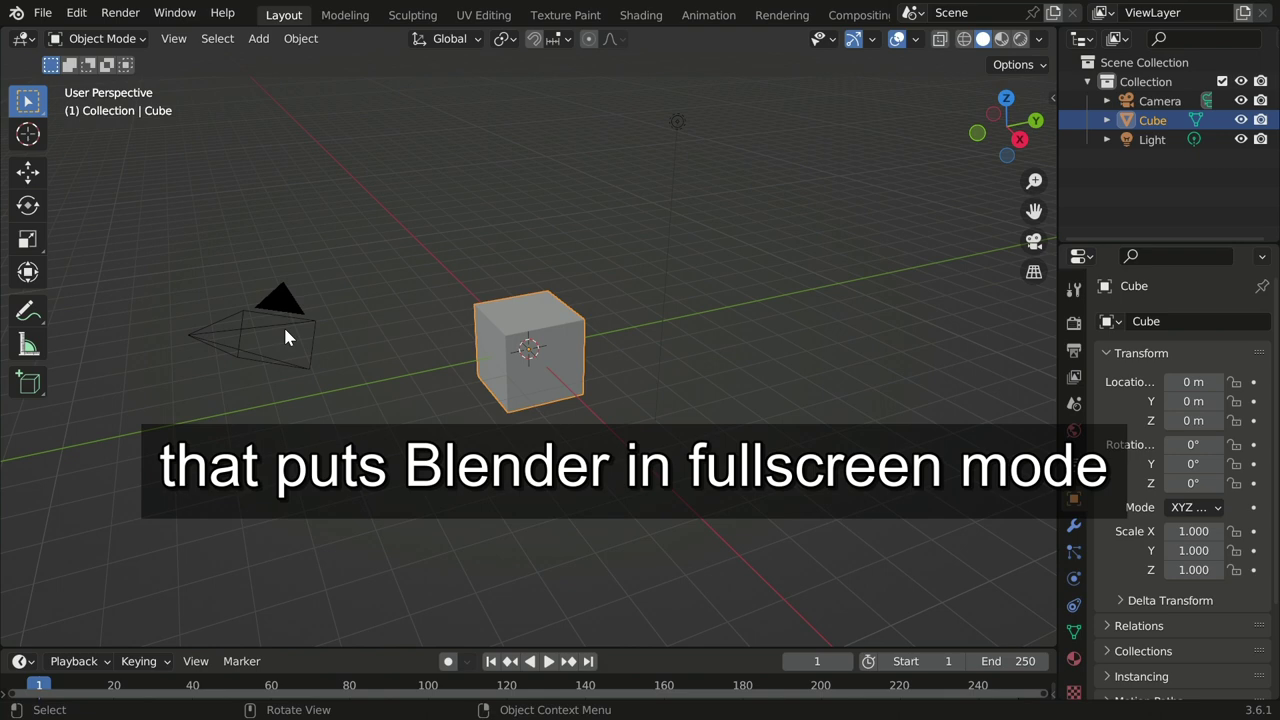
pyautogui.hotkey('ctrl', 'alt', 'space')
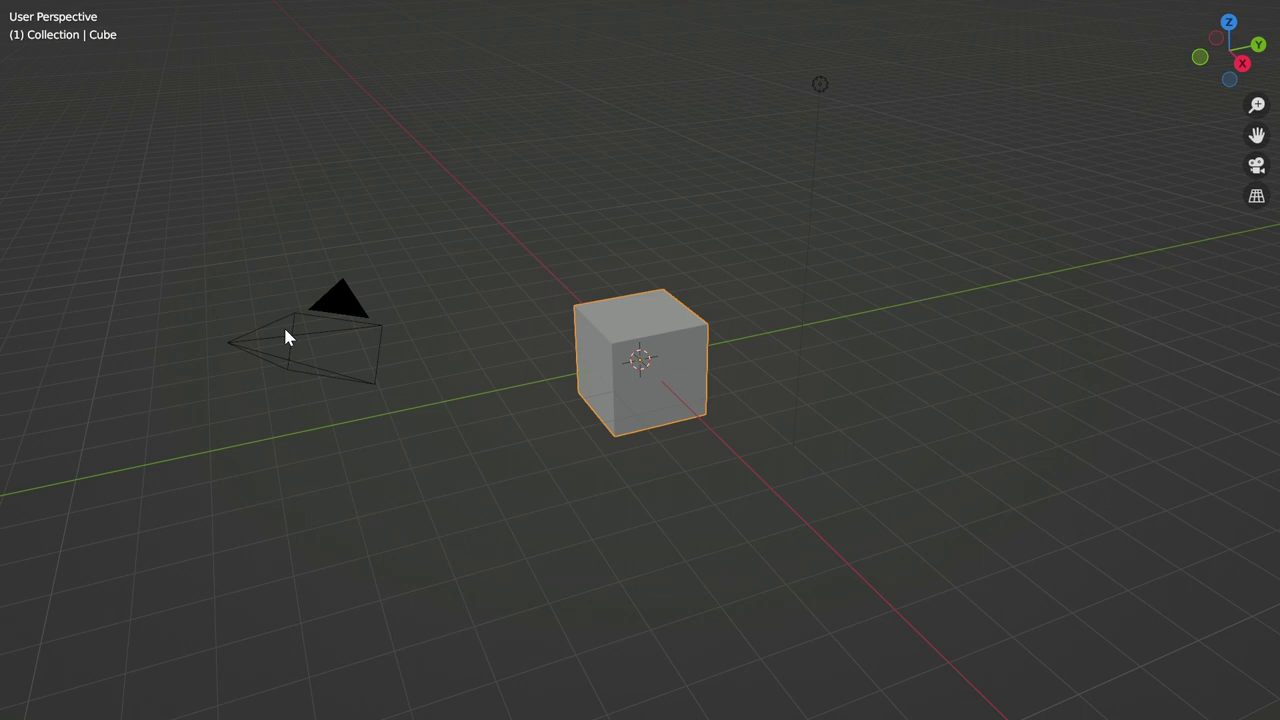
pyautogui.hotkey('ctrl', 'alt', 'space')
pyautogui.click(175, 12)
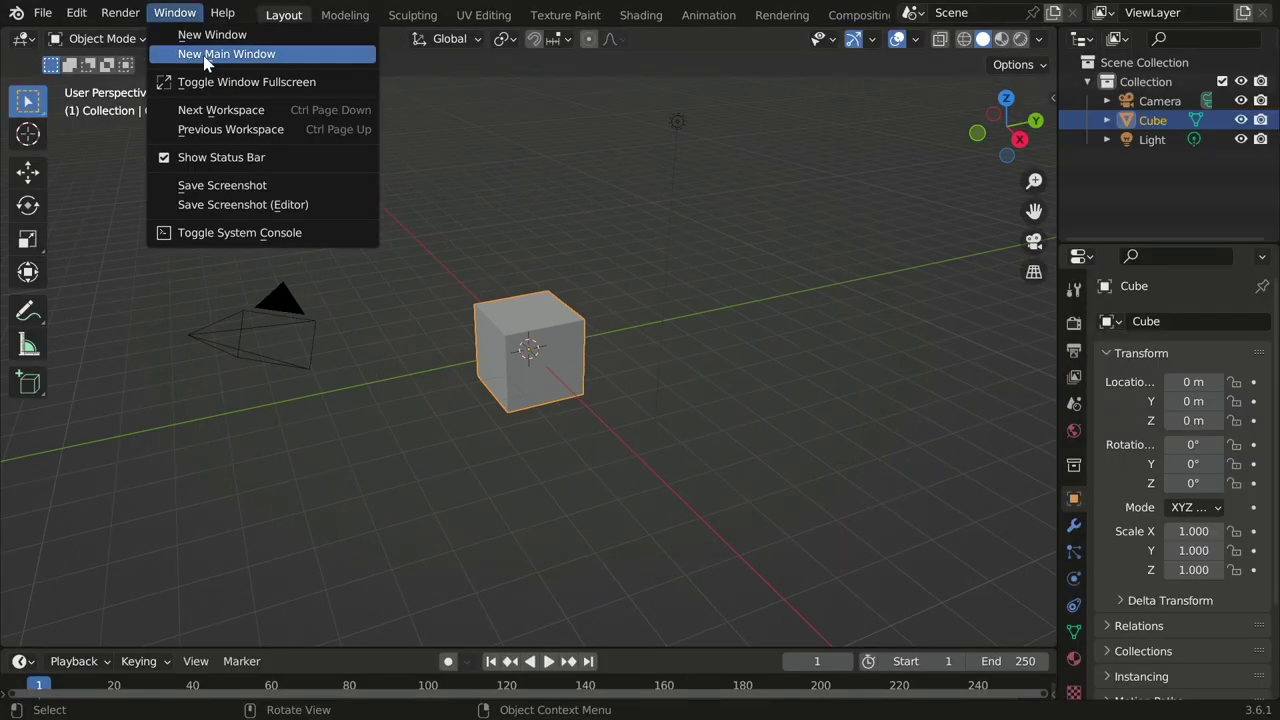
pyautogui.click(224, 82)
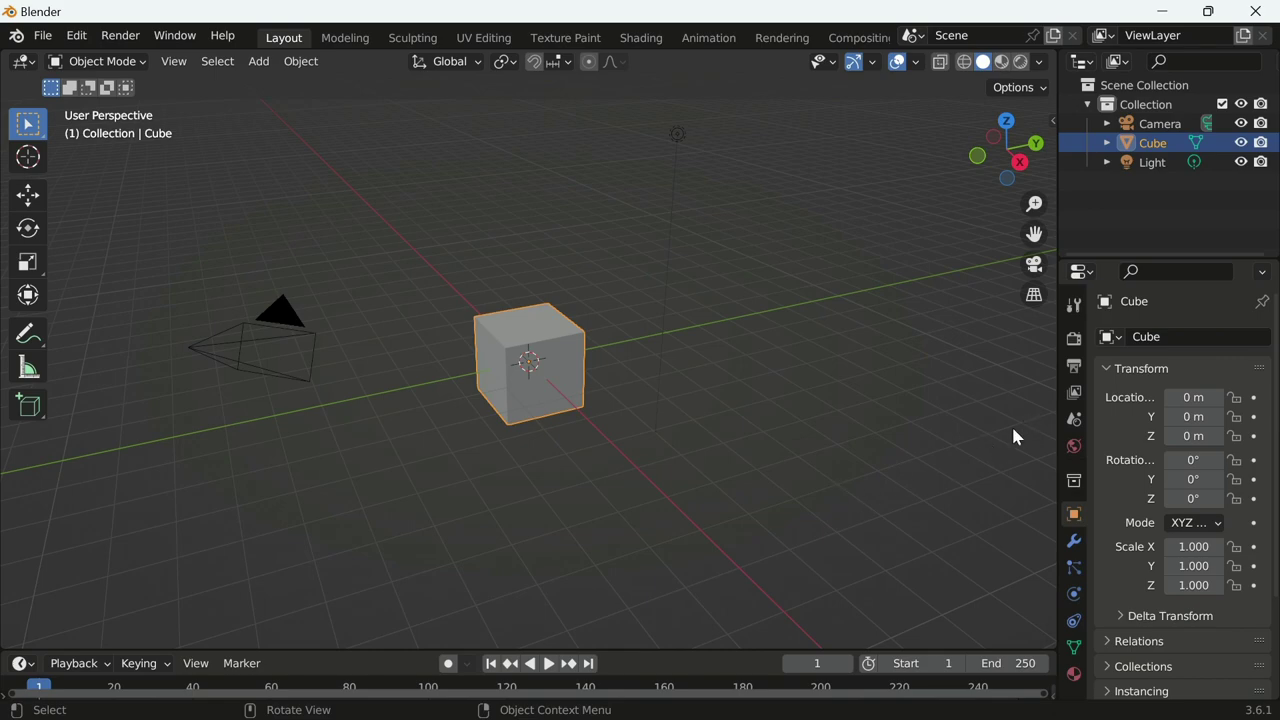
pyautogui.click(1256, 12)
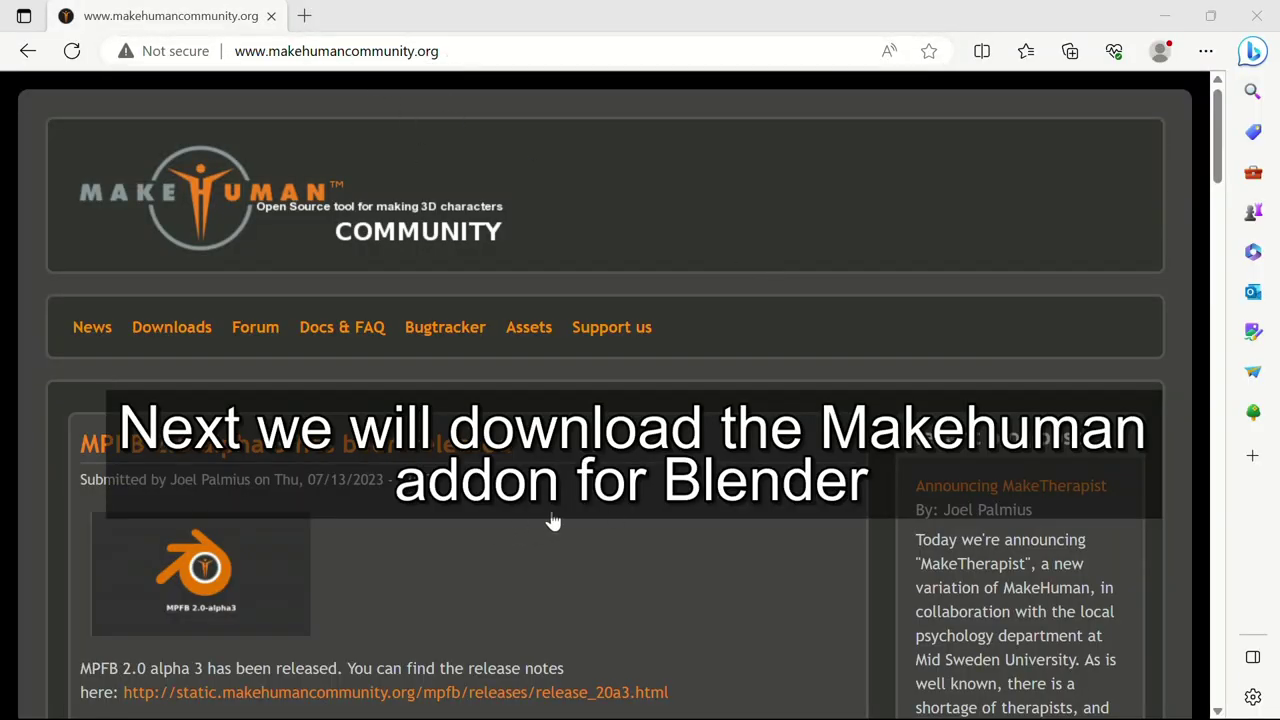
# Download mpfb-2.0-a3.zip via the MPFB 2.0 alpha 3 release notes and releases directory.
pyautogui.scroll(-3, 555, 518)
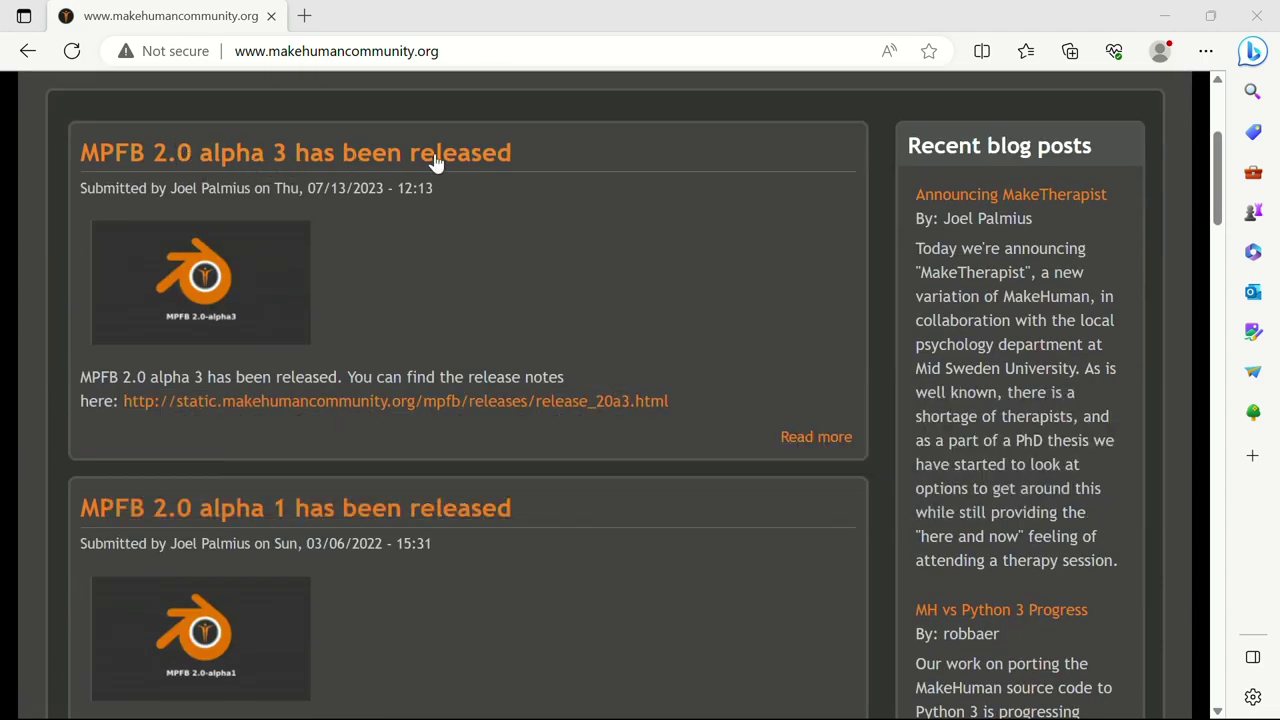
pyautogui.click(347, 409)
pyautogui.scroll(-1, 682, 375)
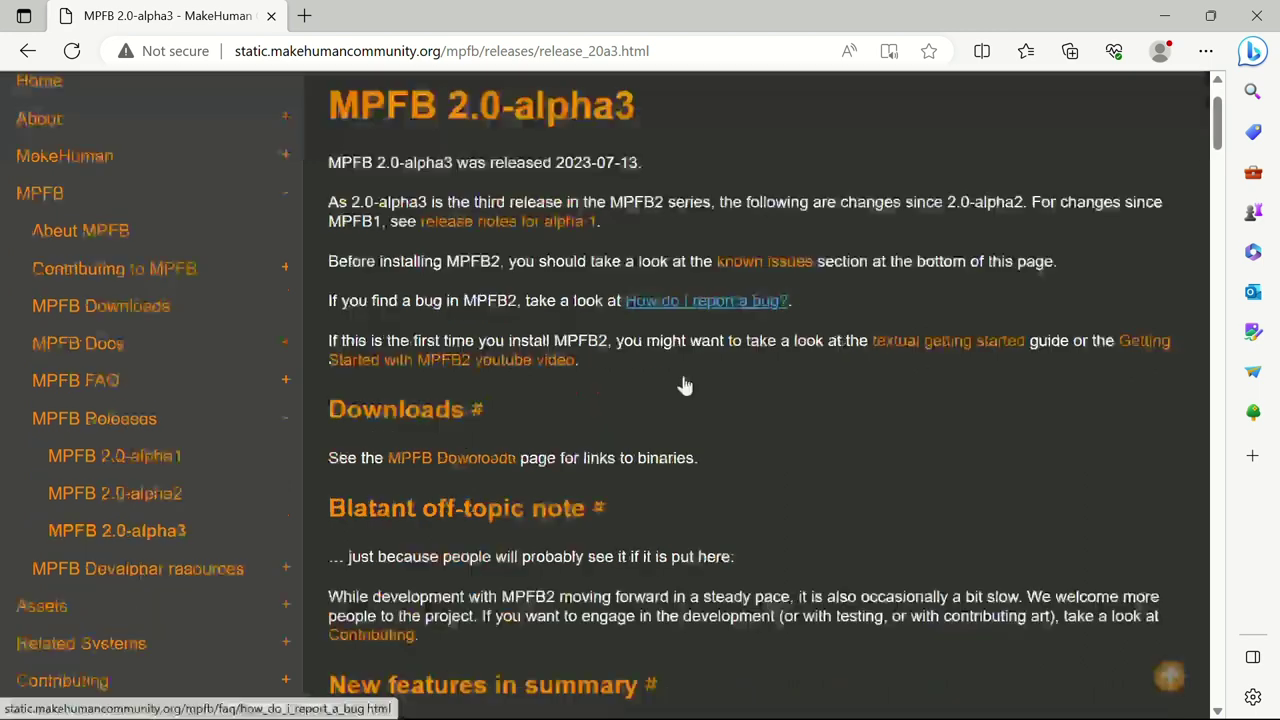
pyautogui.click(445, 460)
pyautogui.scroll(-3, 720, 374)
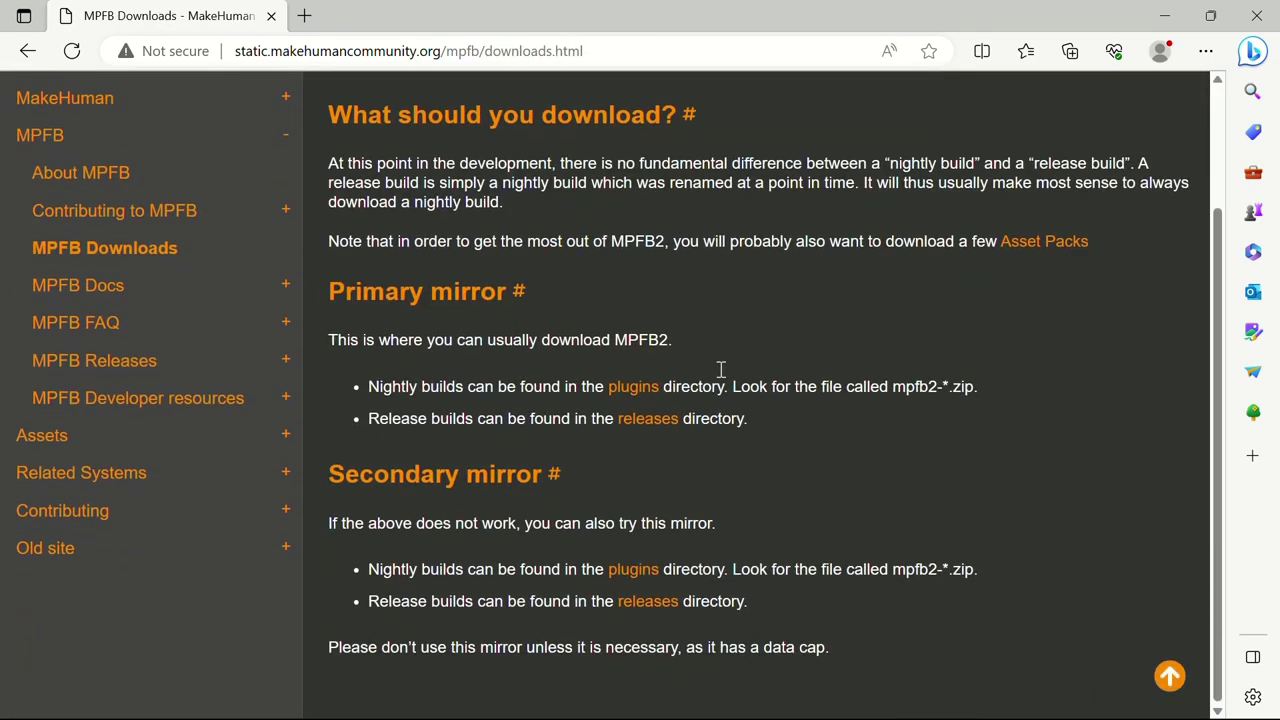
pyautogui.click(640, 420)
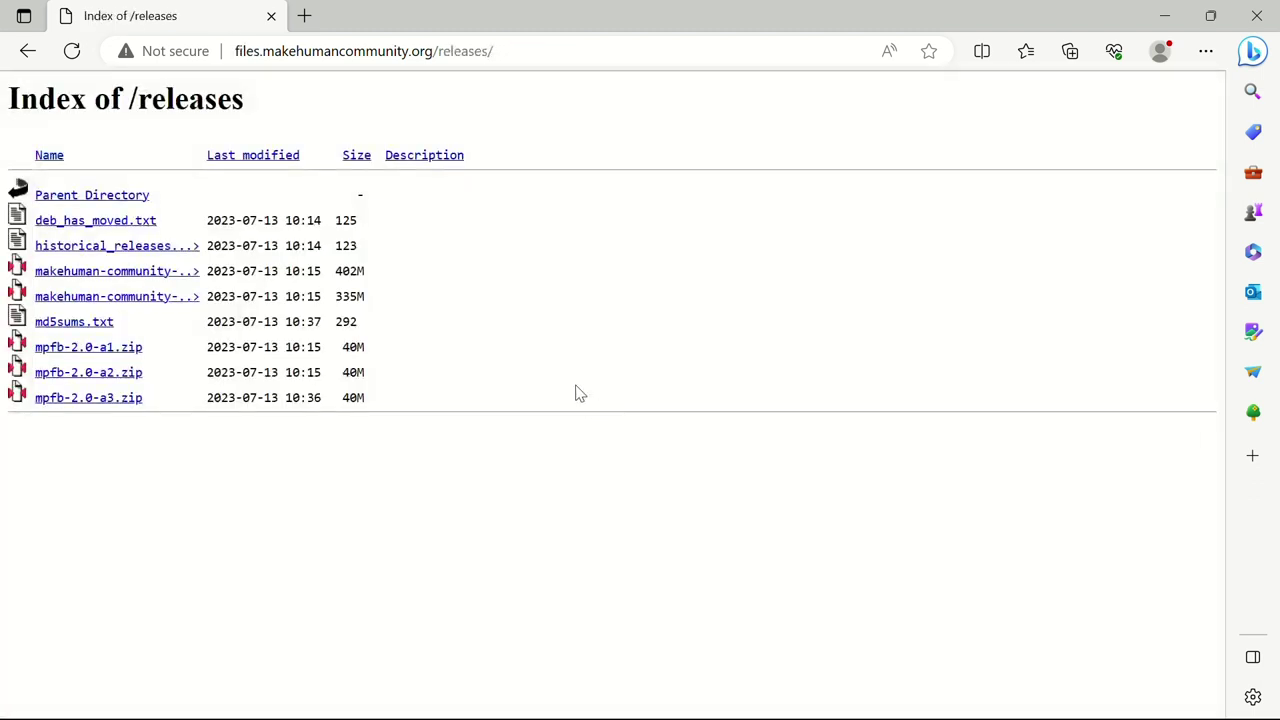
pyautogui.click(88, 399)
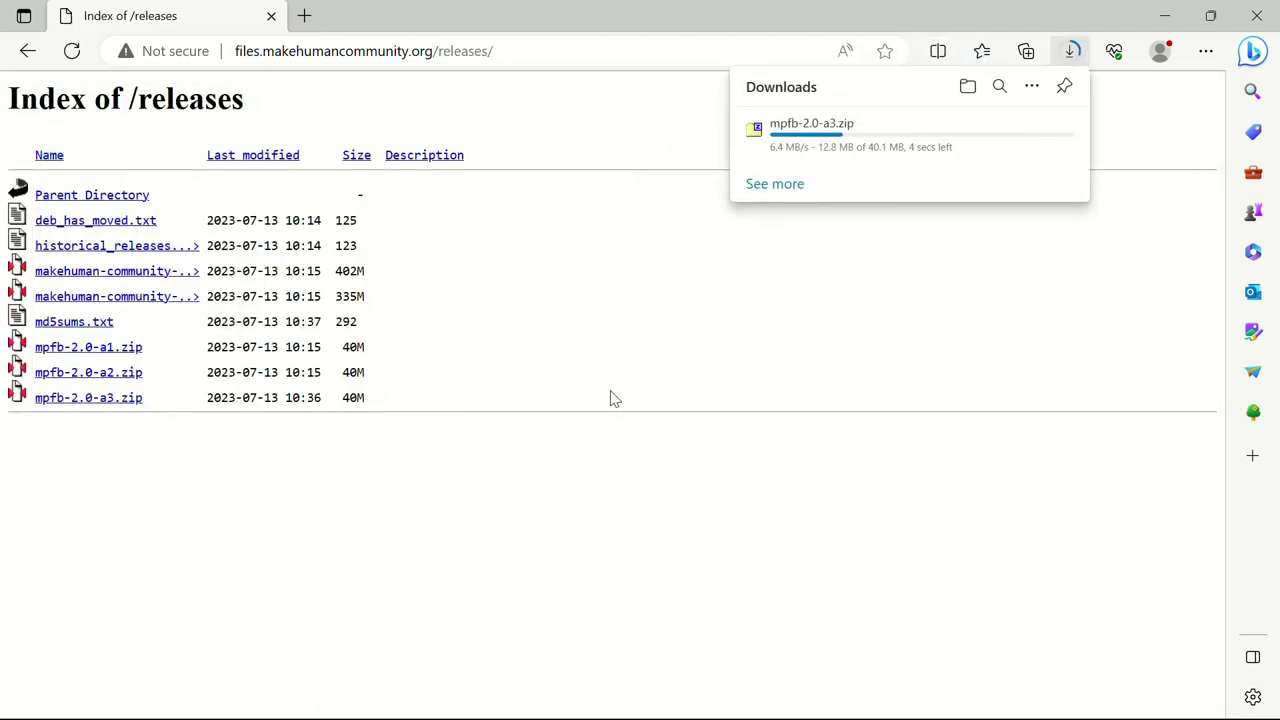
# Download makehuman_system_assets_cc0.zip from the Asset Packs page.
pyautogui.click(24, 51)
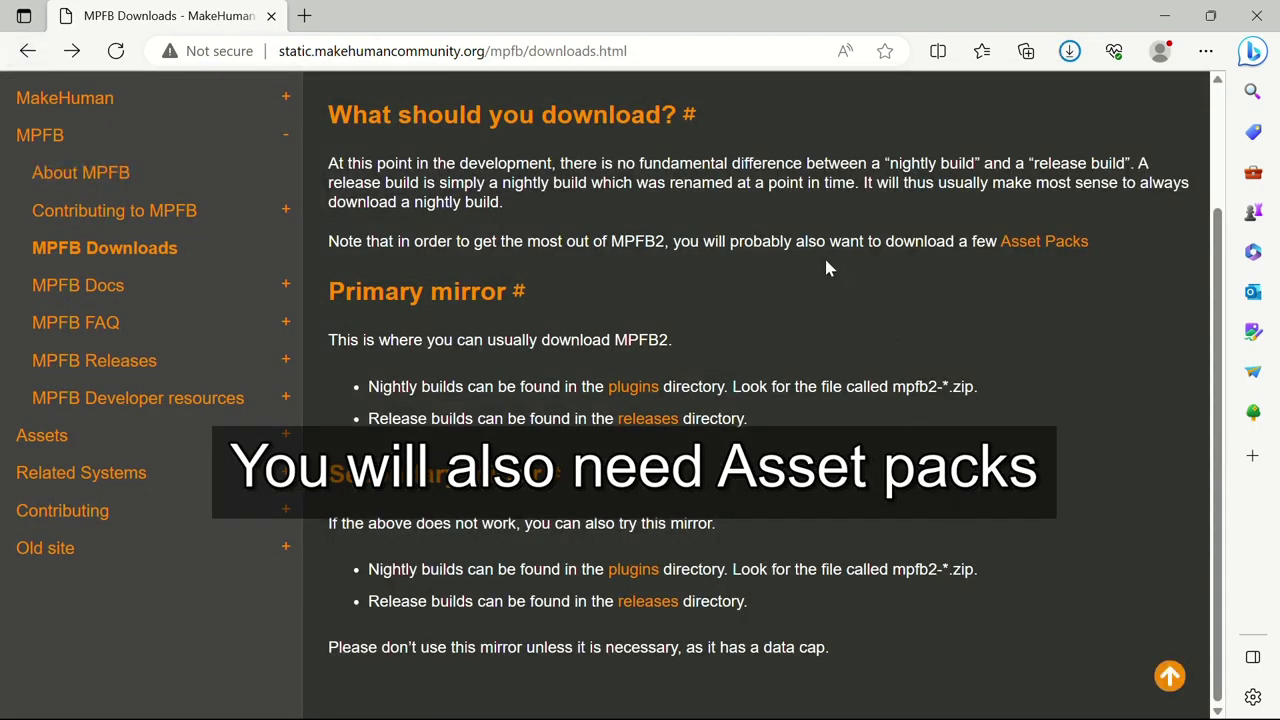
pyautogui.click(1046, 244)
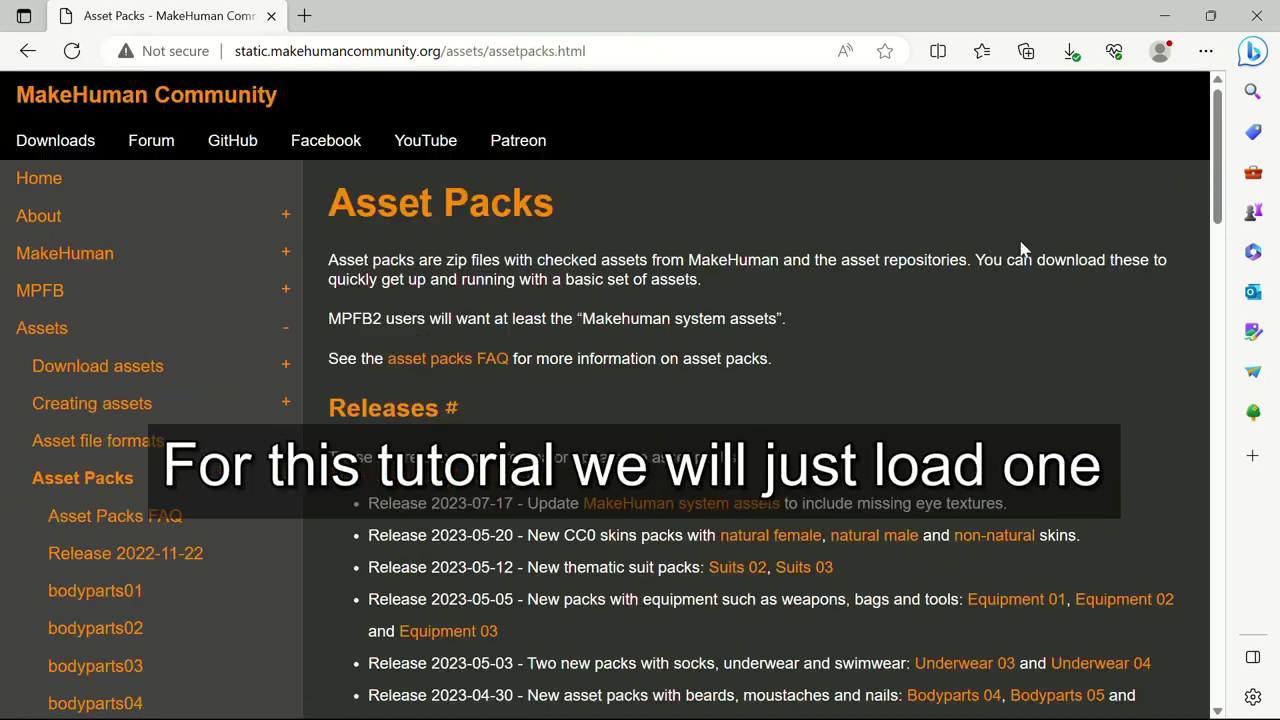
pyautogui.scroll(-2, 741, 401)
pyautogui.scroll(-4, 741, 401)
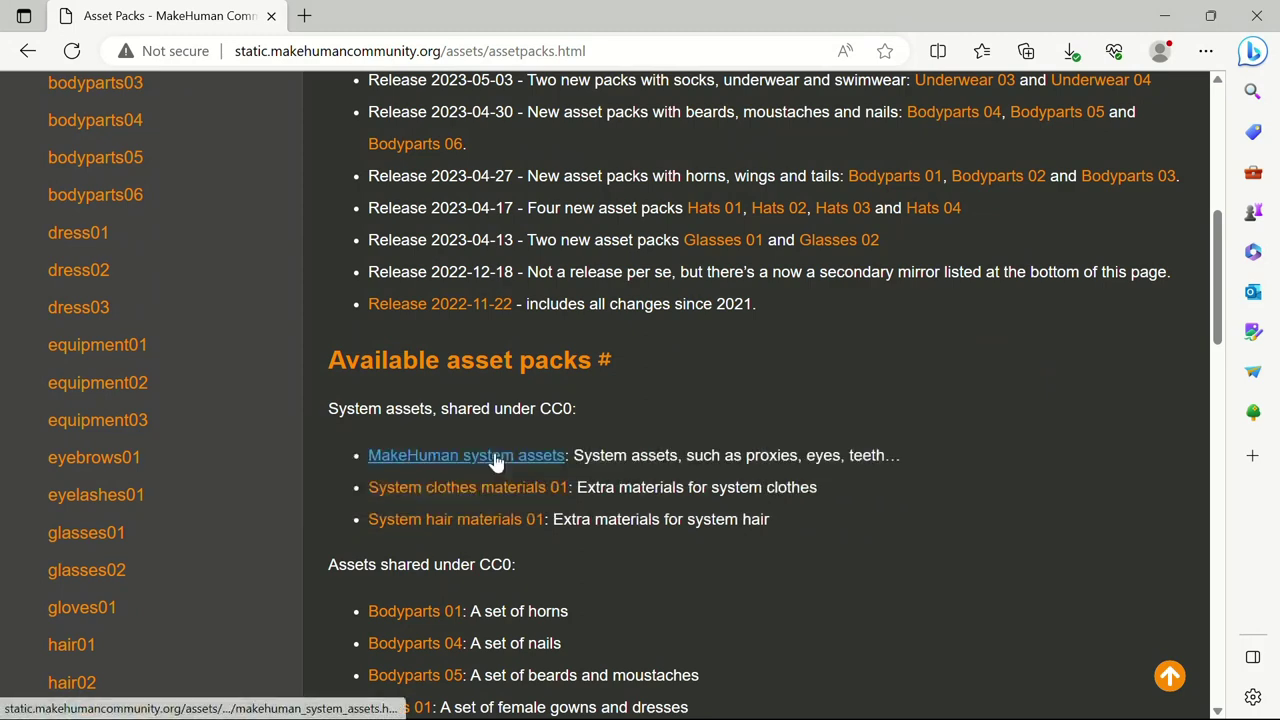
pyautogui.click(500, 457)
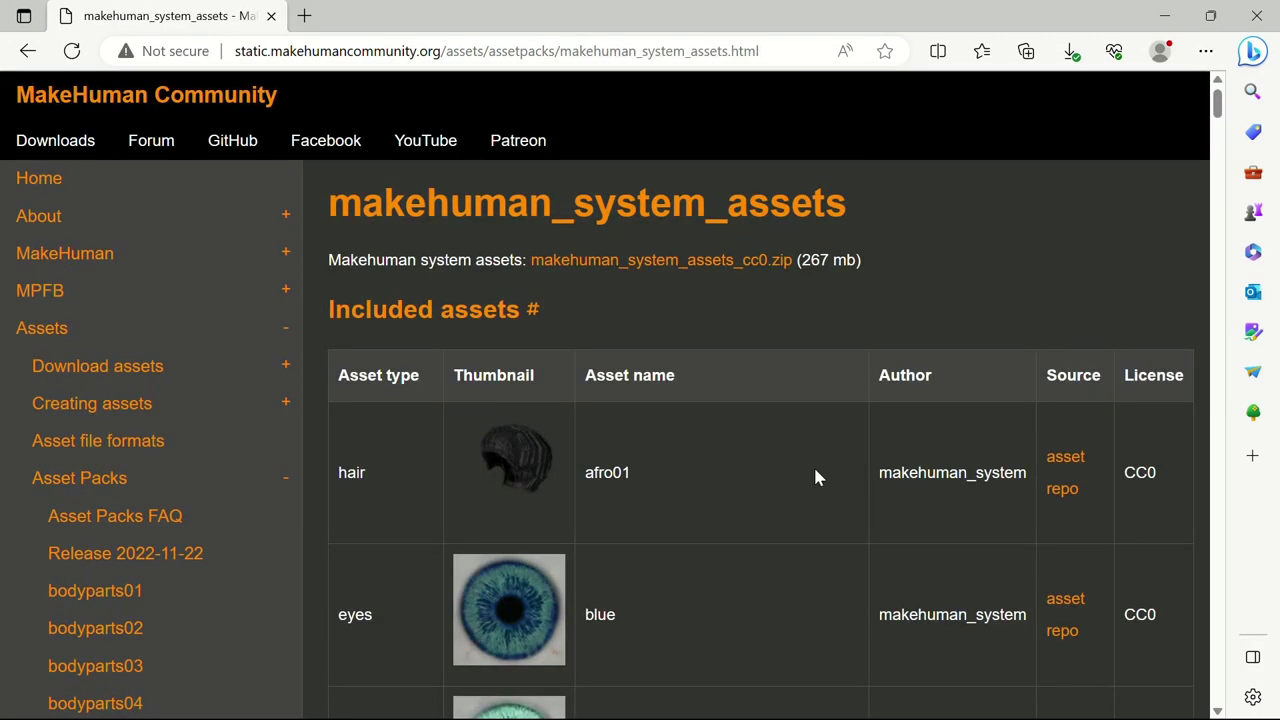
pyautogui.click(671, 262)
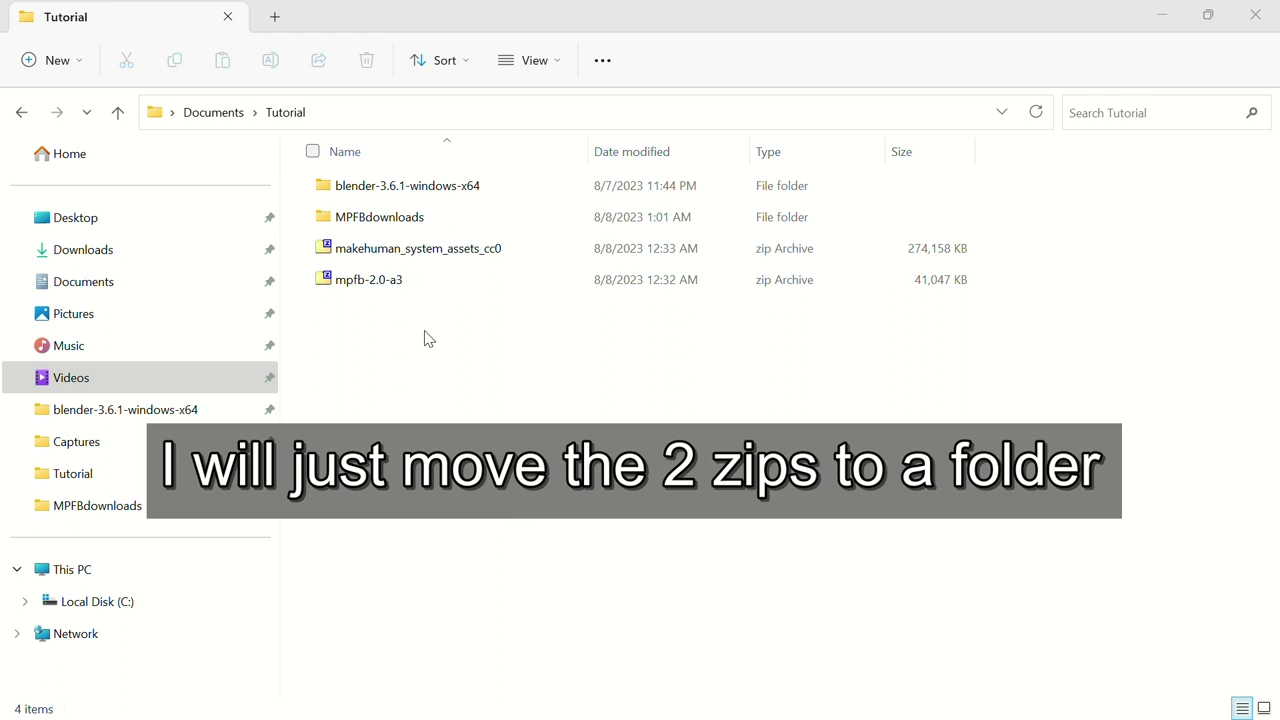
# Move both MPFB zips into MPFBdownloads, then relaunch blender.exe from blender-3.6.1-windows-x64.
pyautogui.click(407, 287)
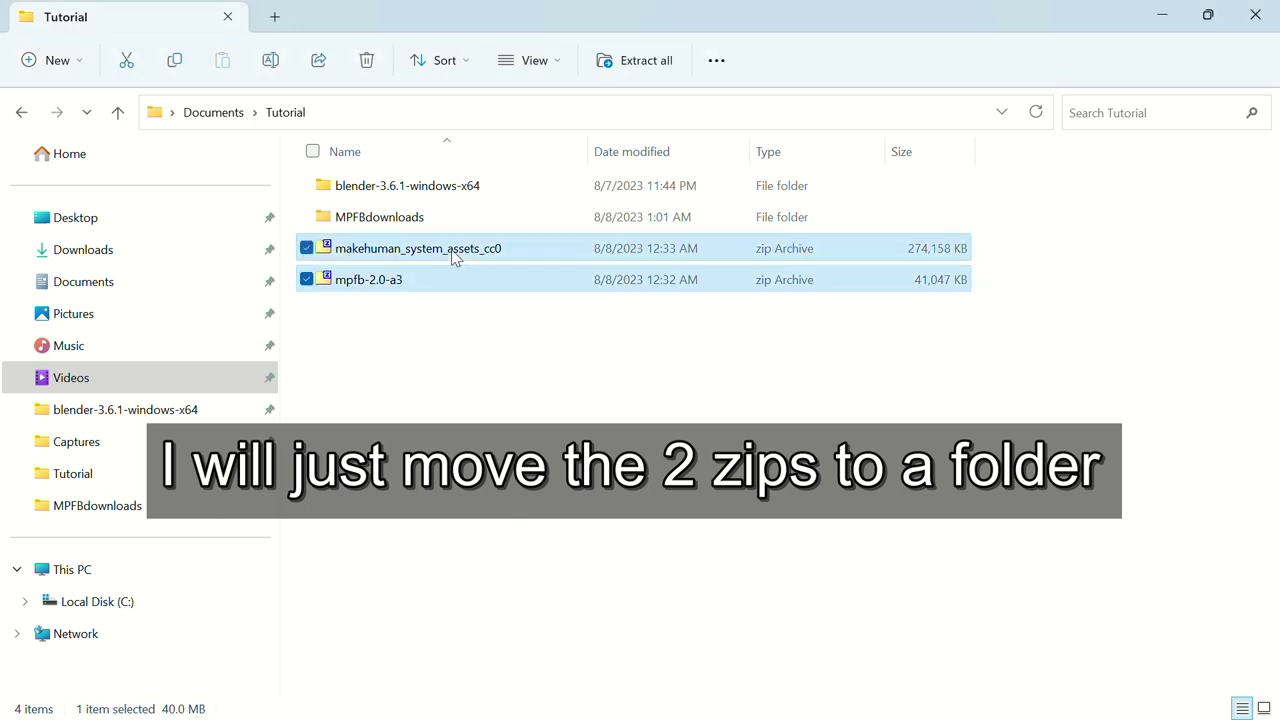
pyautogui.keyDown('ctrl'); pyautogui.click(451, 257); pyautogui.keyUp('ctrl')
pyautogui.moveTo(391, 284); pyautogui.dragTo(414, 218)
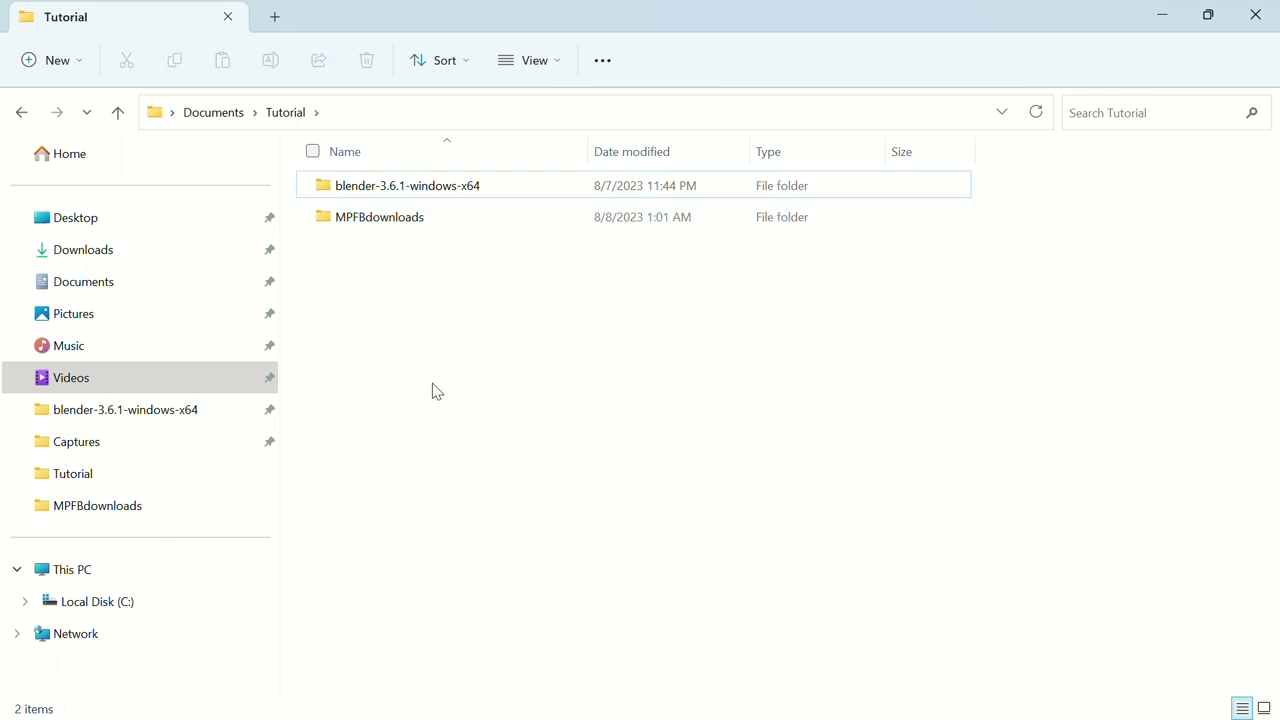
pyautogui.doubleClick(416, 181)
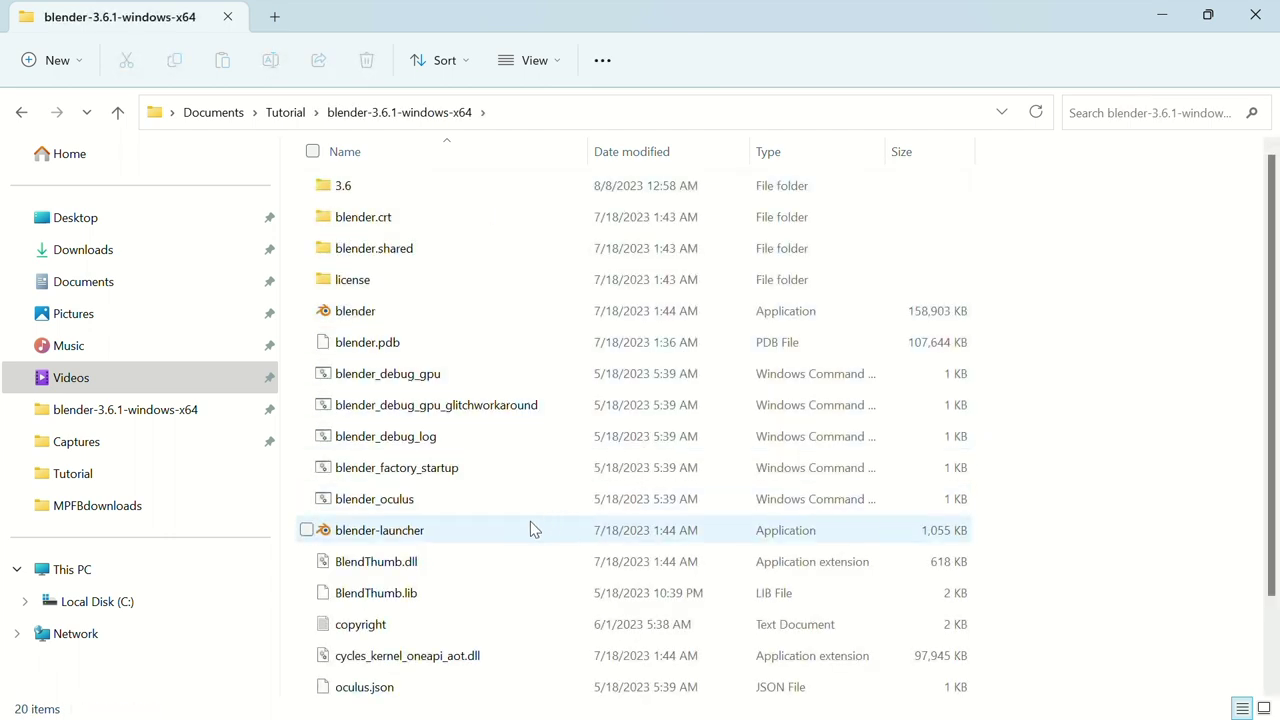
pyautogui.doubleClick(404, 311)
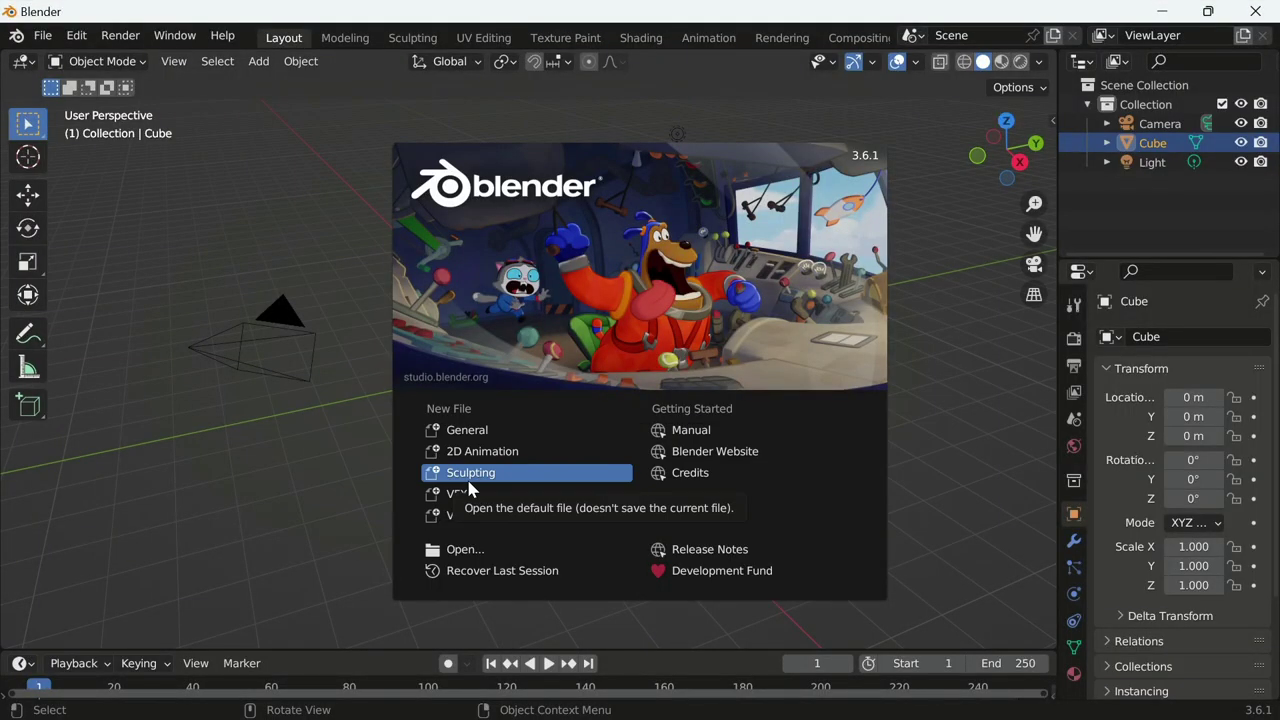
# Search the Preferences add-ons for 'mpf', enable MakeHuman: mpfb and close Preferences.
pyautogui.click(595, 547)
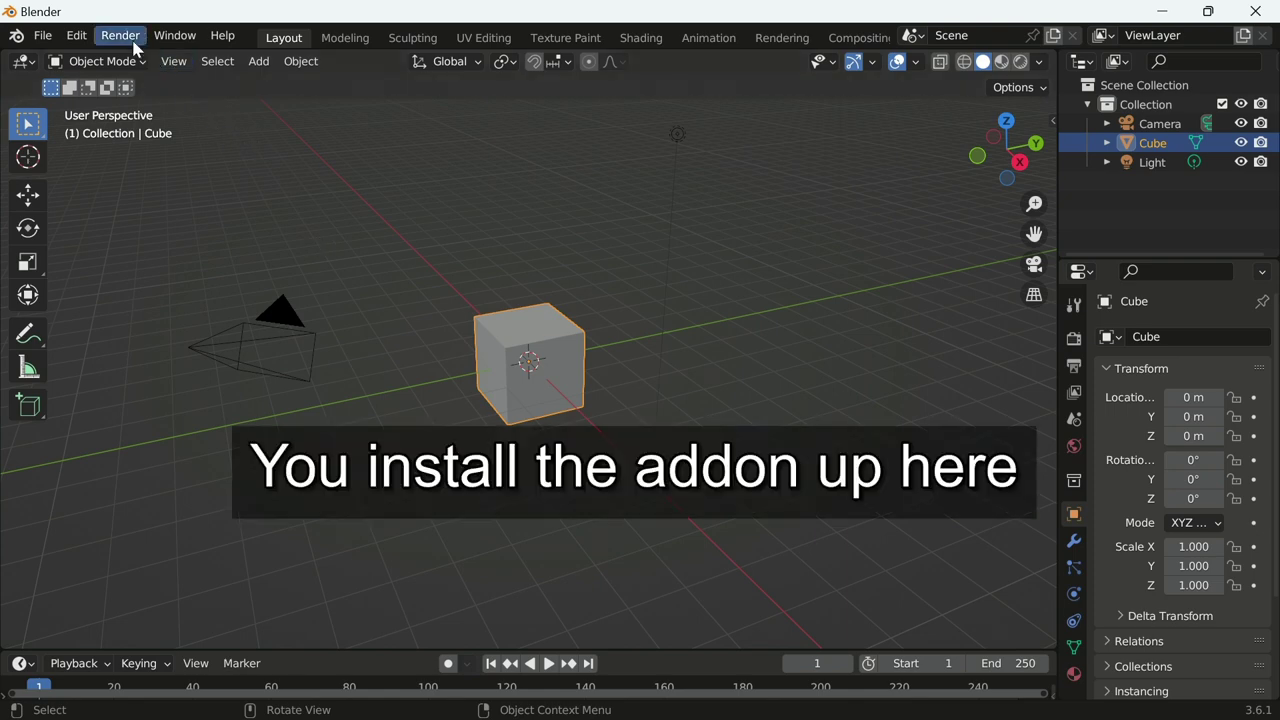
pyautogui.click(79, 42)
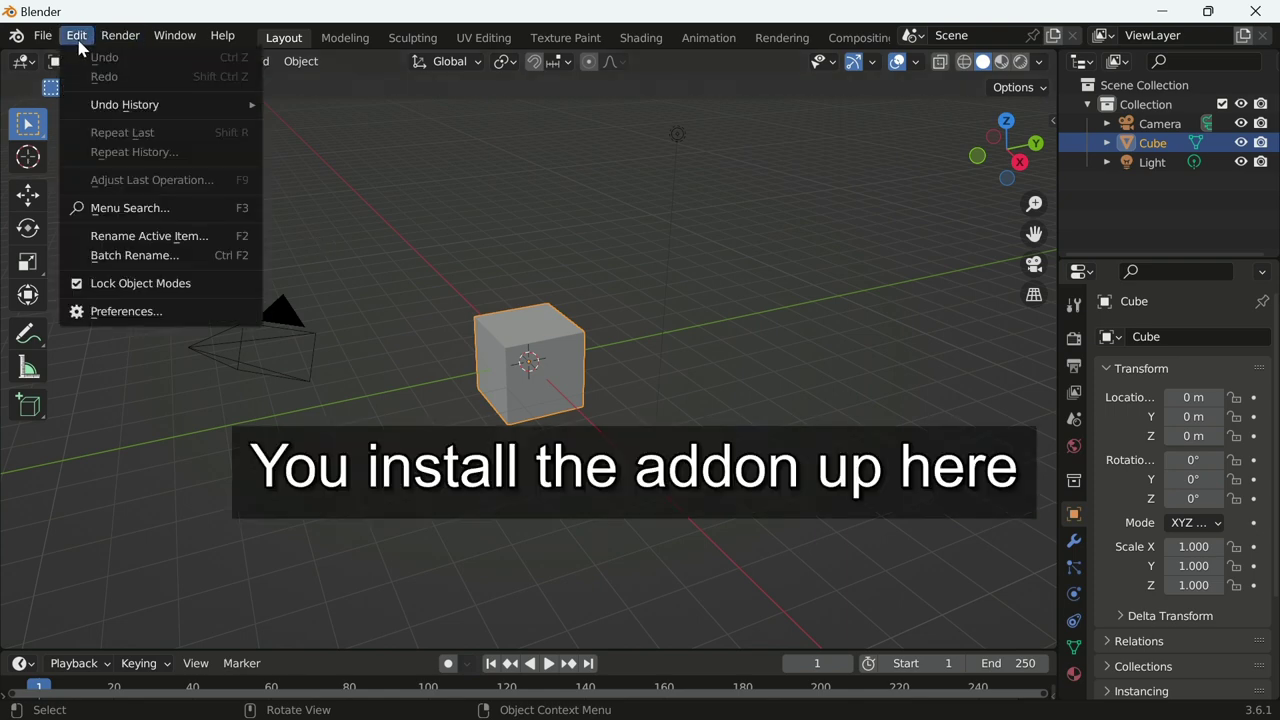
pyautogui.click(152, 313)
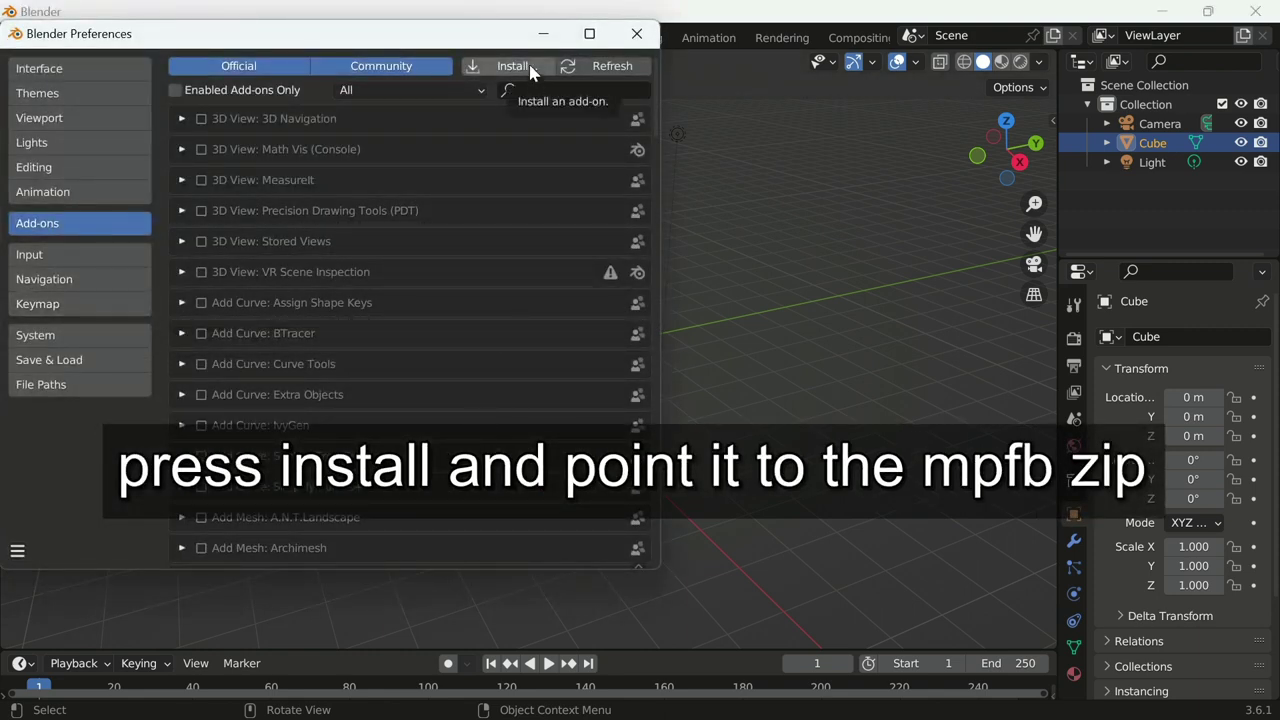
pyautogui.click(555, 88)
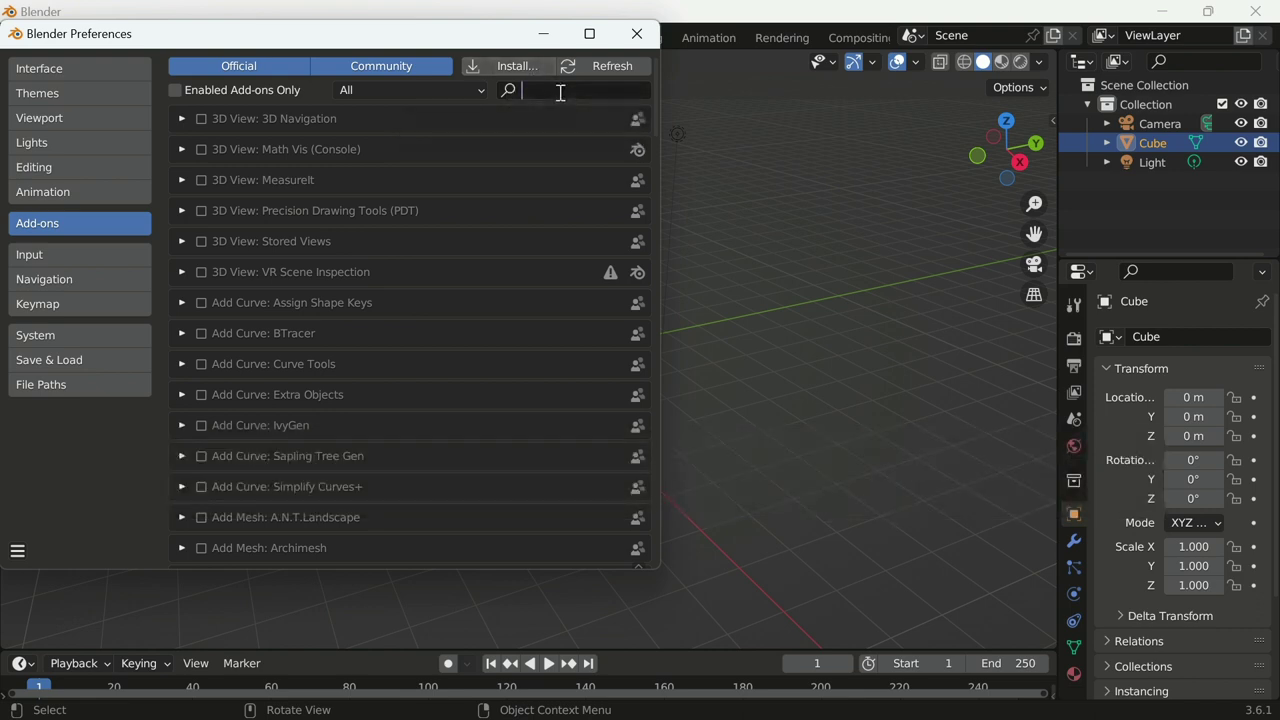
pyautogui.write('mf')
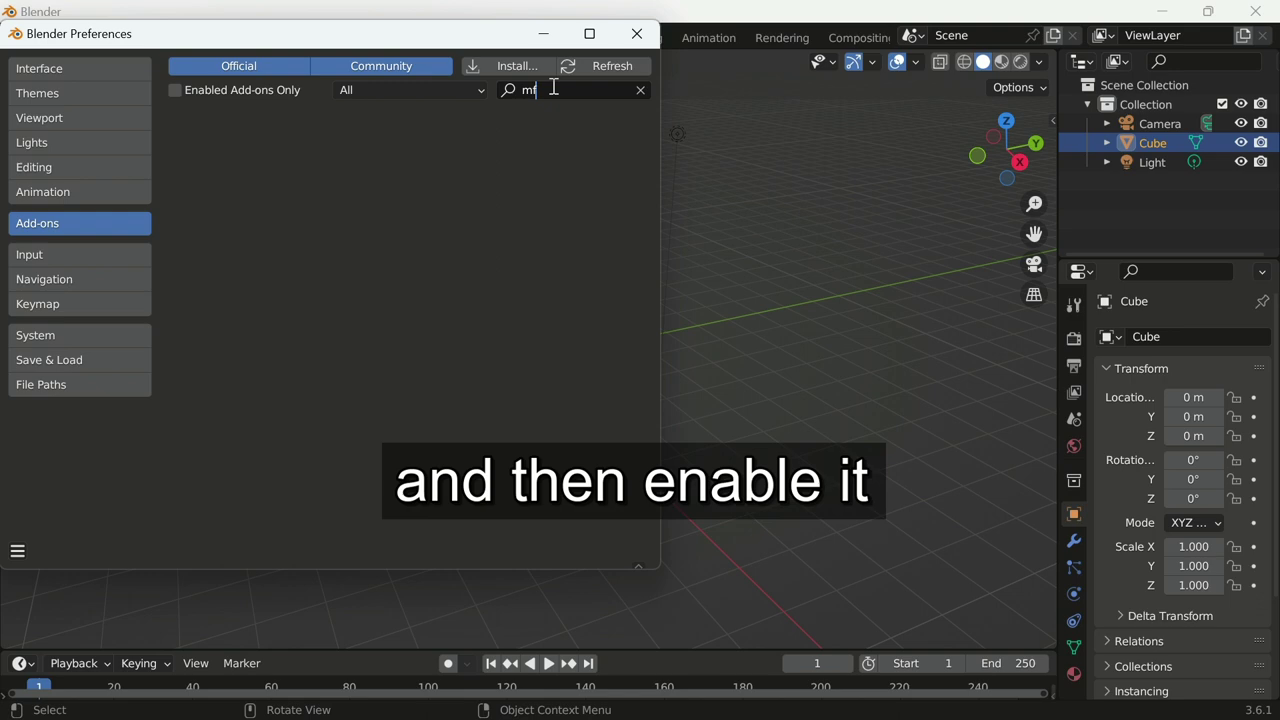
pyautogui.press('BackSpace')
pyautogui.write('pf')
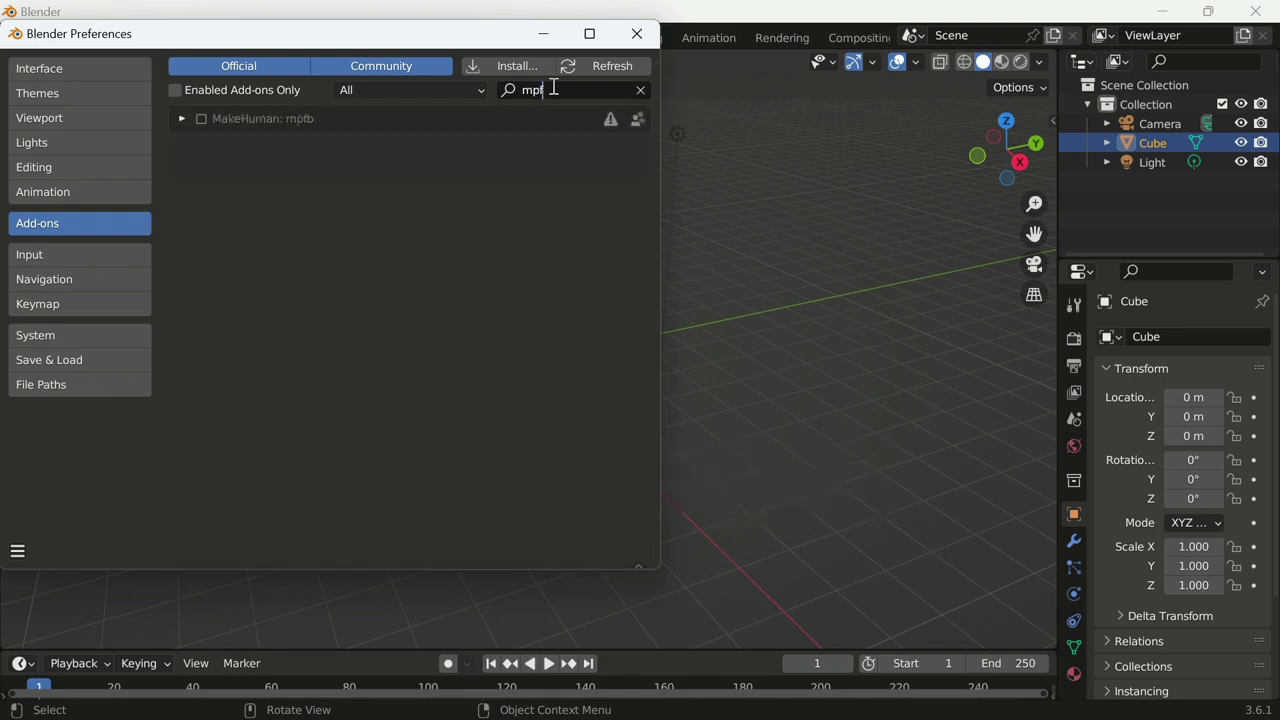
pyautogui.click(205, 134)
pyautogui.click(199, 122)
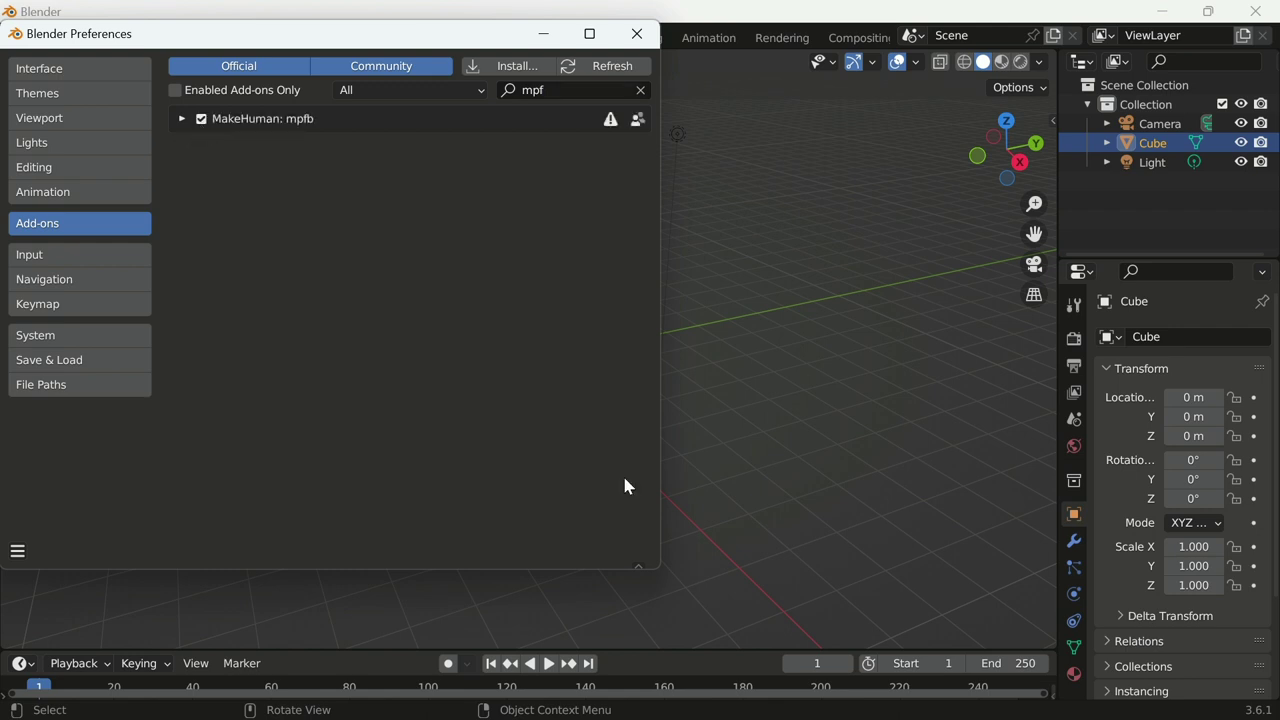
pyautogui.moveTo(404, 42); pyautogui.dragTo(462, 107)
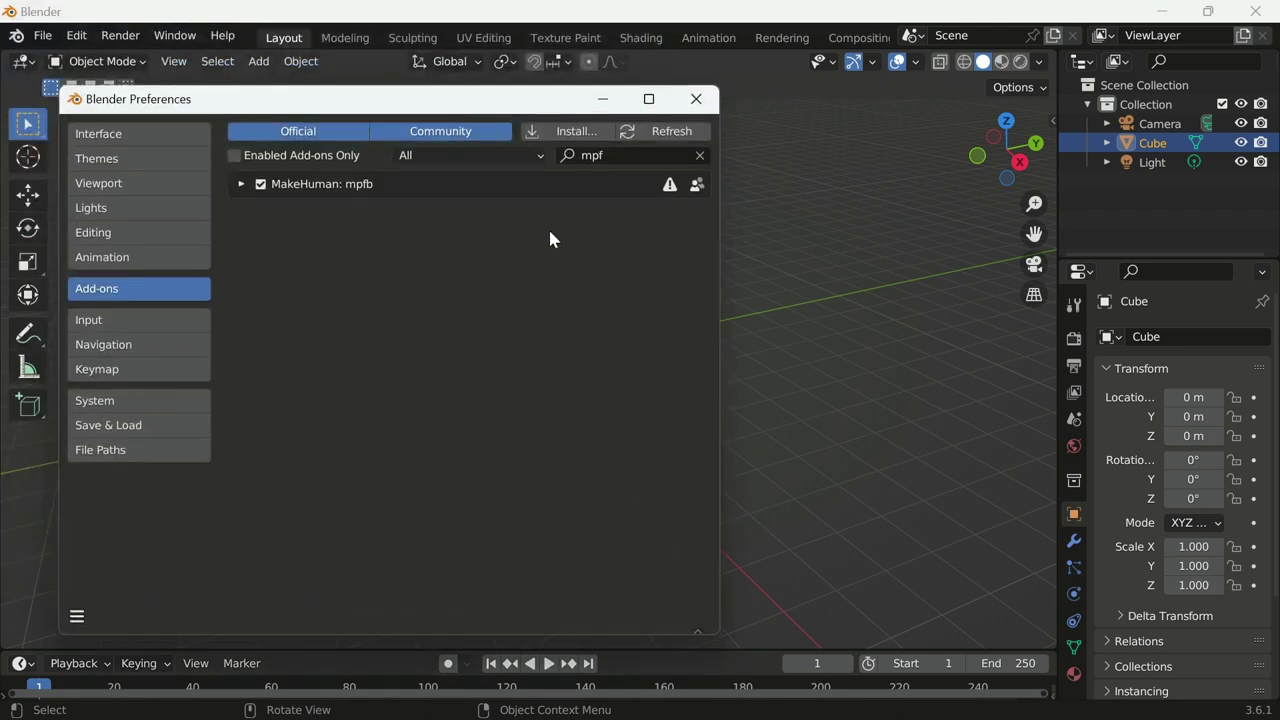
pyautogui.click(697, 99)
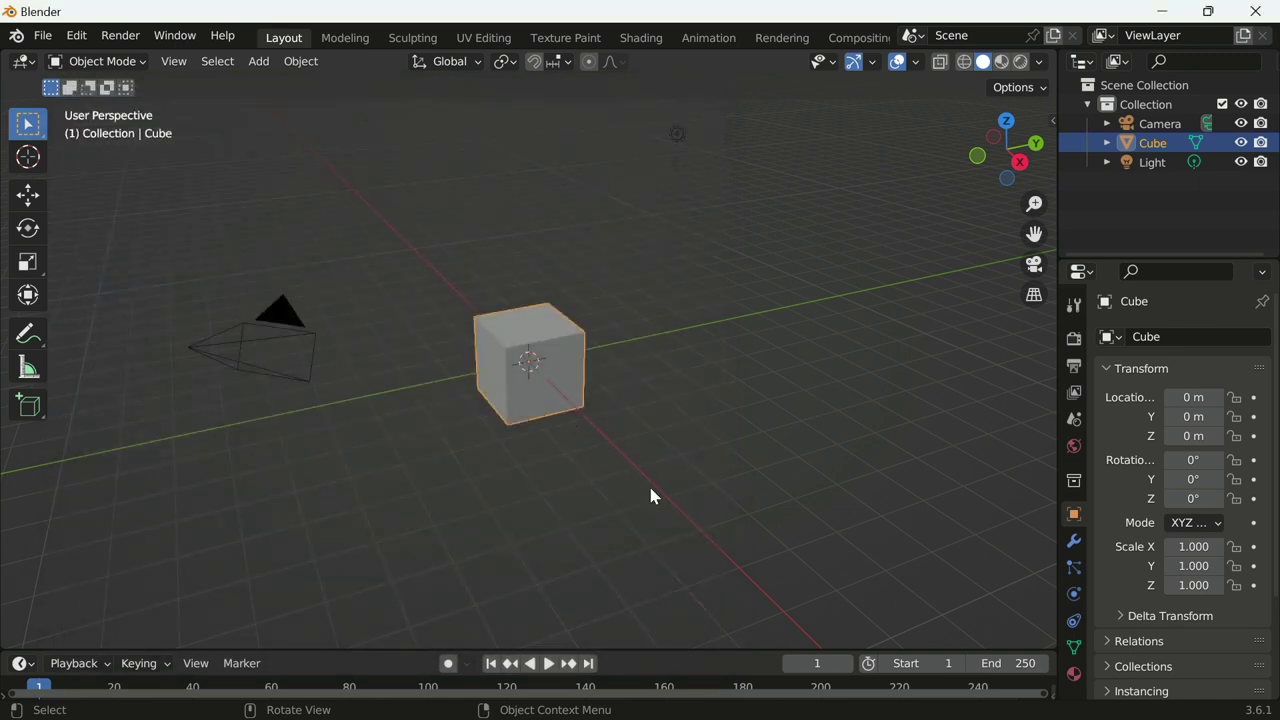
# Delete the default cube and open MPFB's New human From scratch settings.
pyautogui.press('Delete')
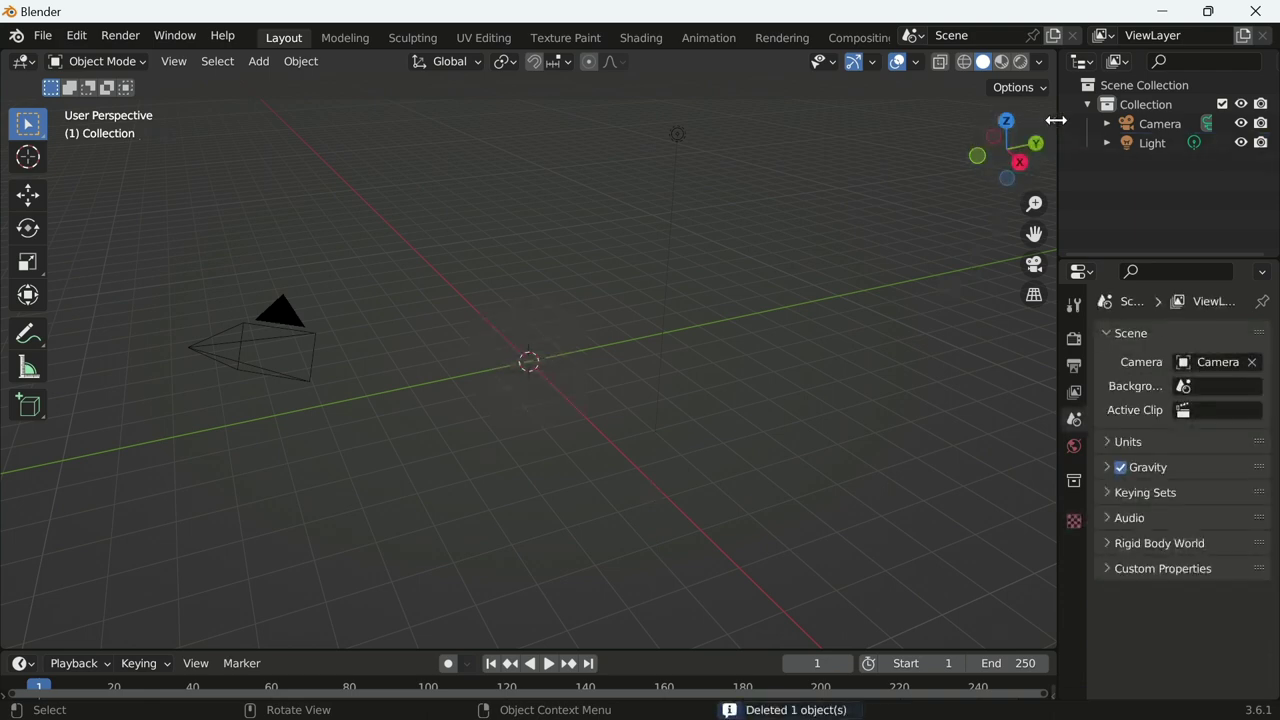
pyautogui.press('n')
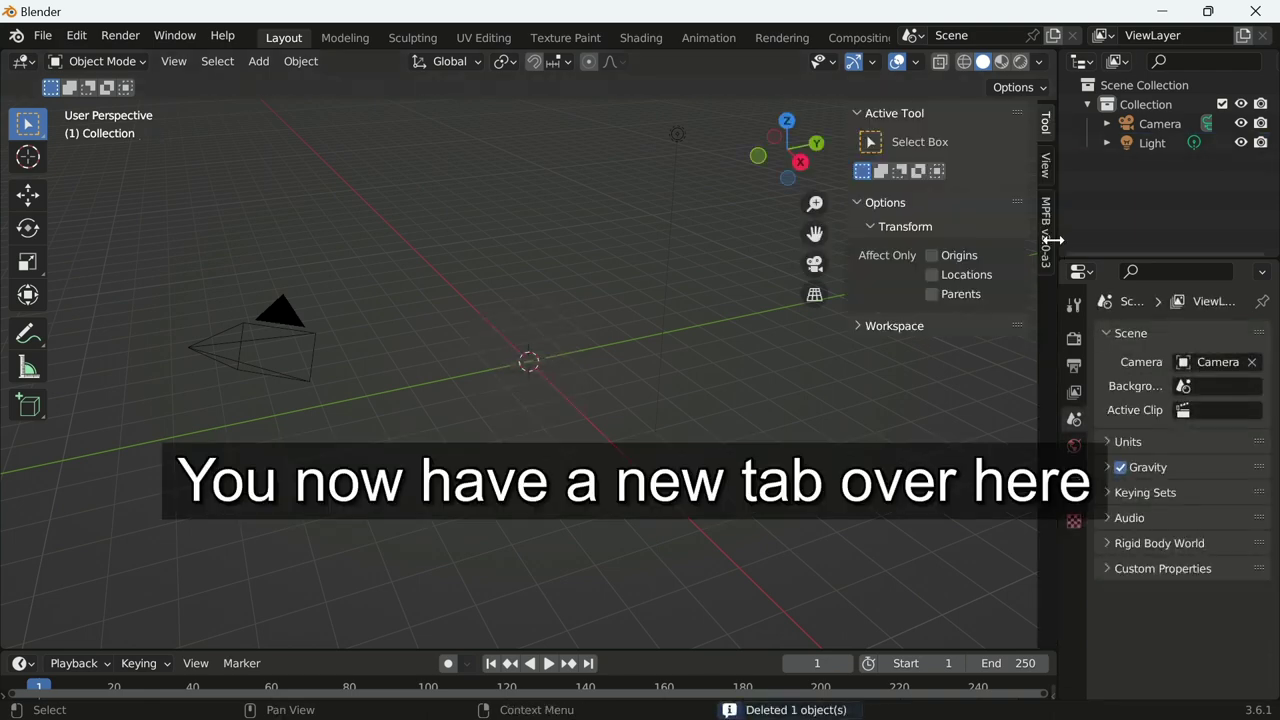
pyautogui.click(1047, 240)
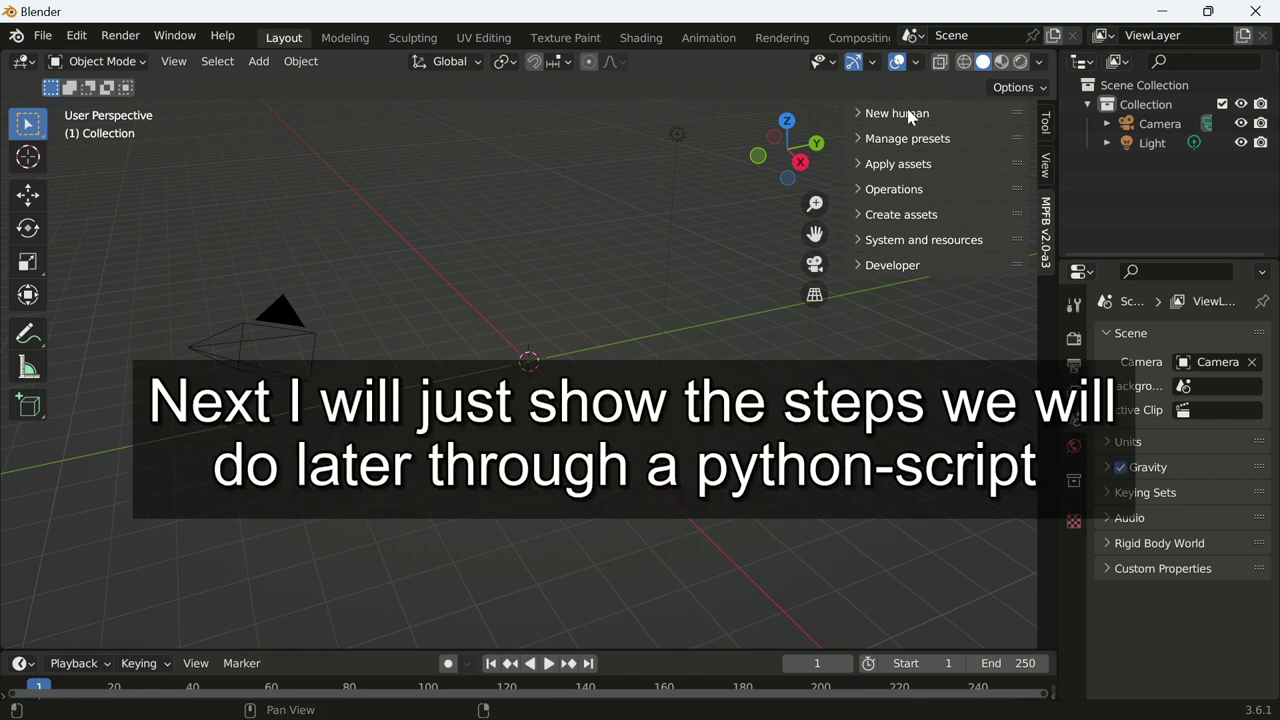
pyautogui.click(910, 117)
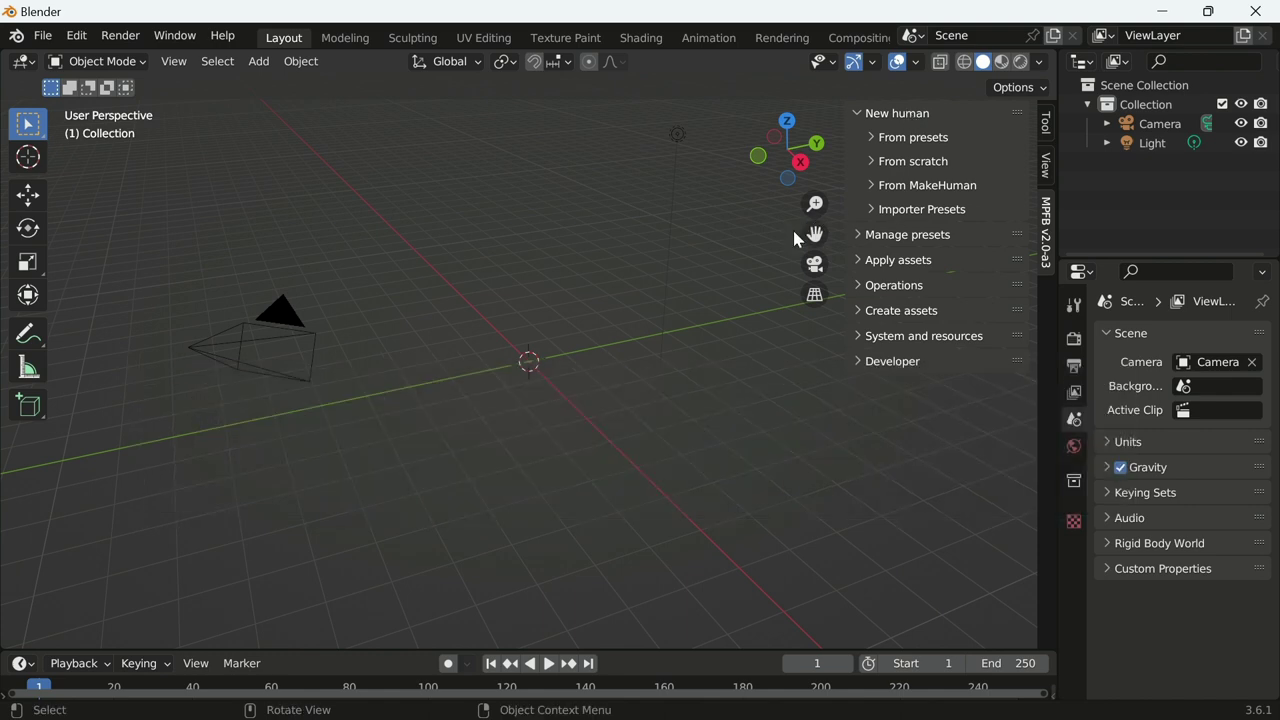
pyautogui.click(929, 162)
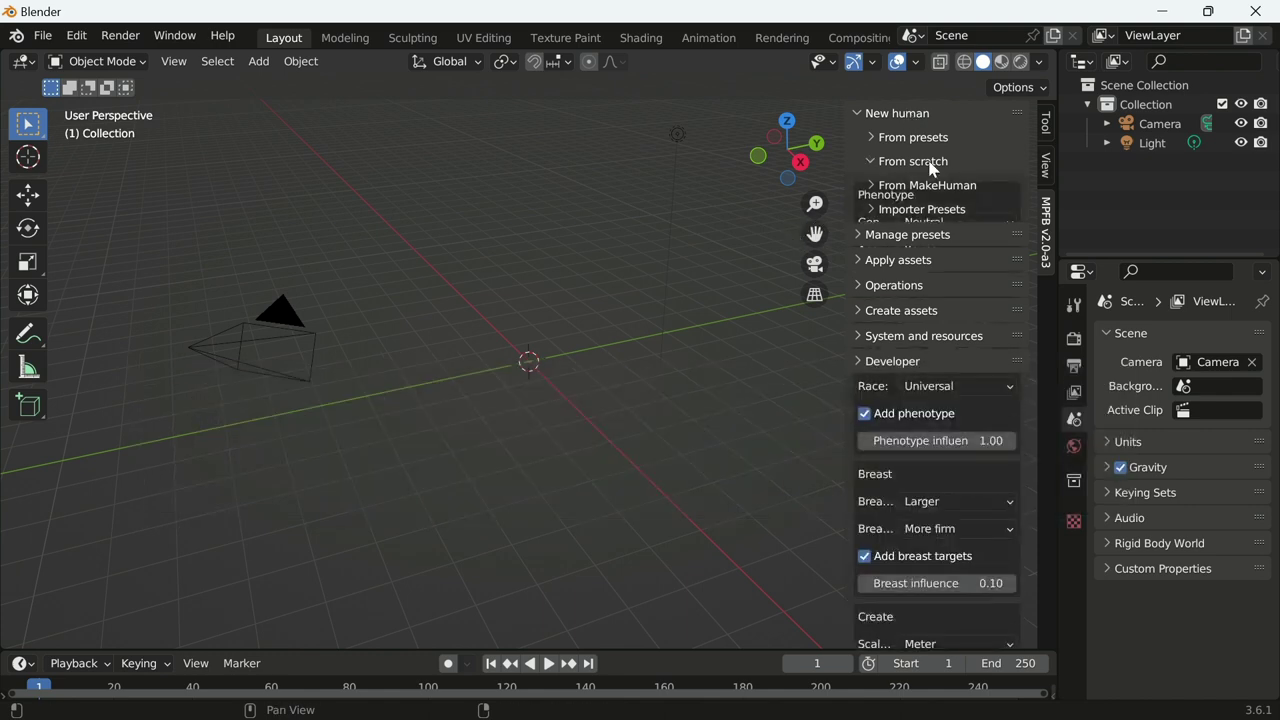
# Set the new human's gender to Male and race to Caucasian.
pyautogui.scroll(-2, 956, 250)
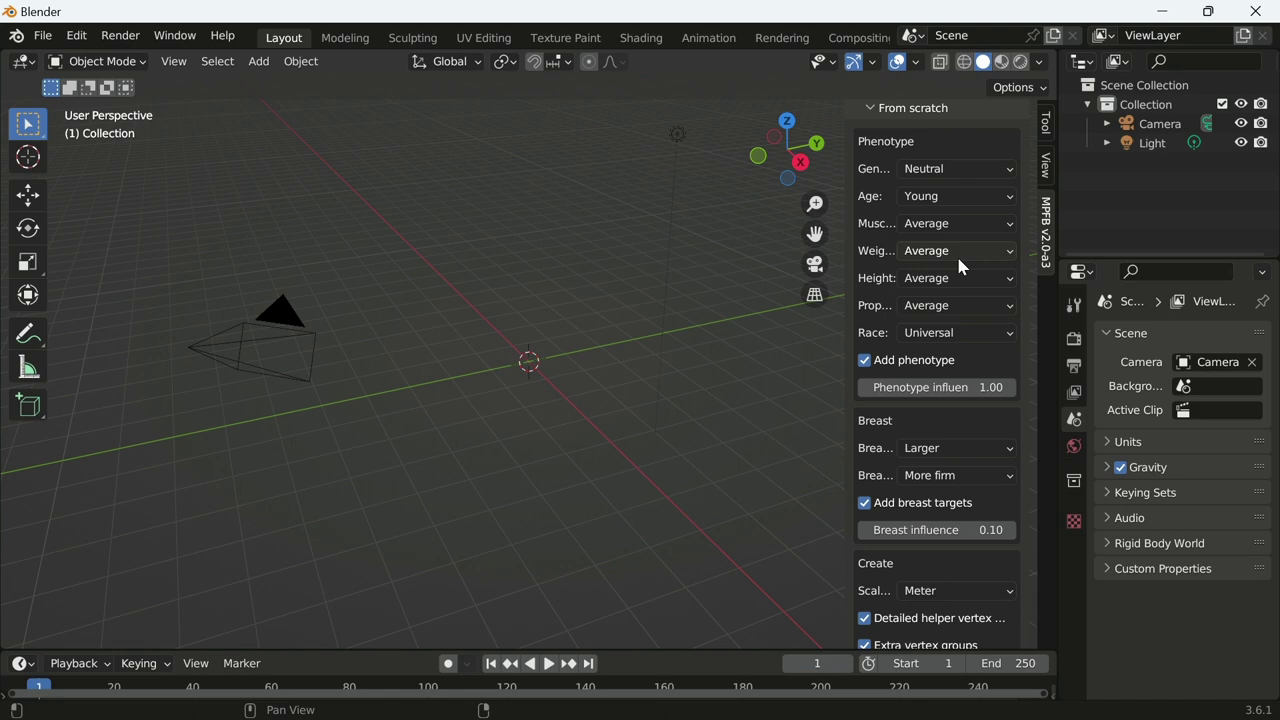
pyautogui.click(974, 170)
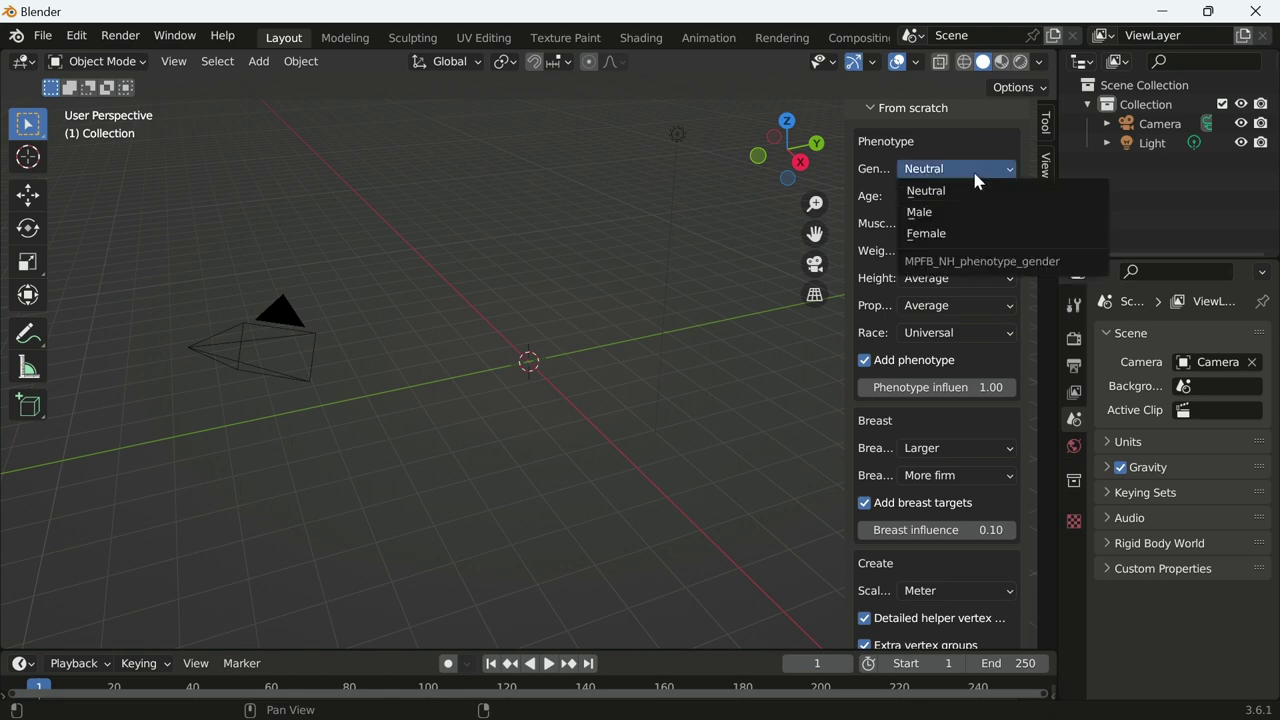
pyautogui.click(969, 218)
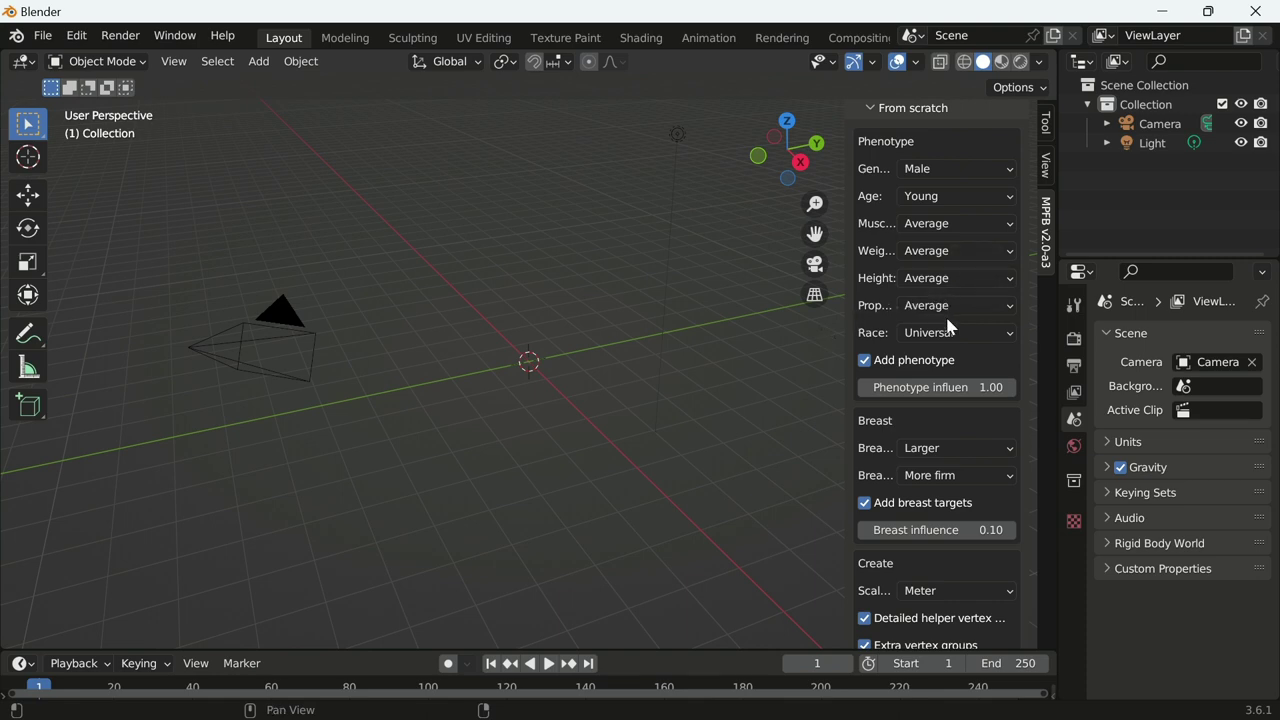
pyautogui.scroll(-2, 950, 320)
pyautogui.click(957, 280)
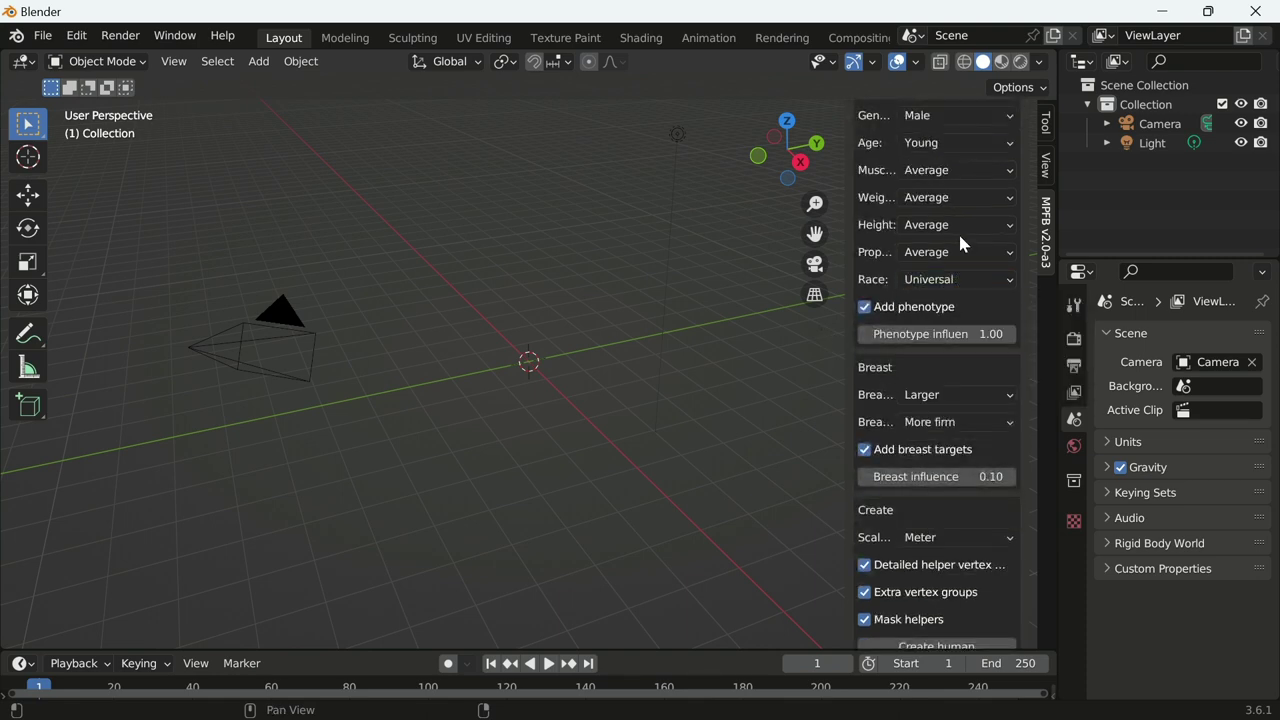
pyautogui.click(969, 289)
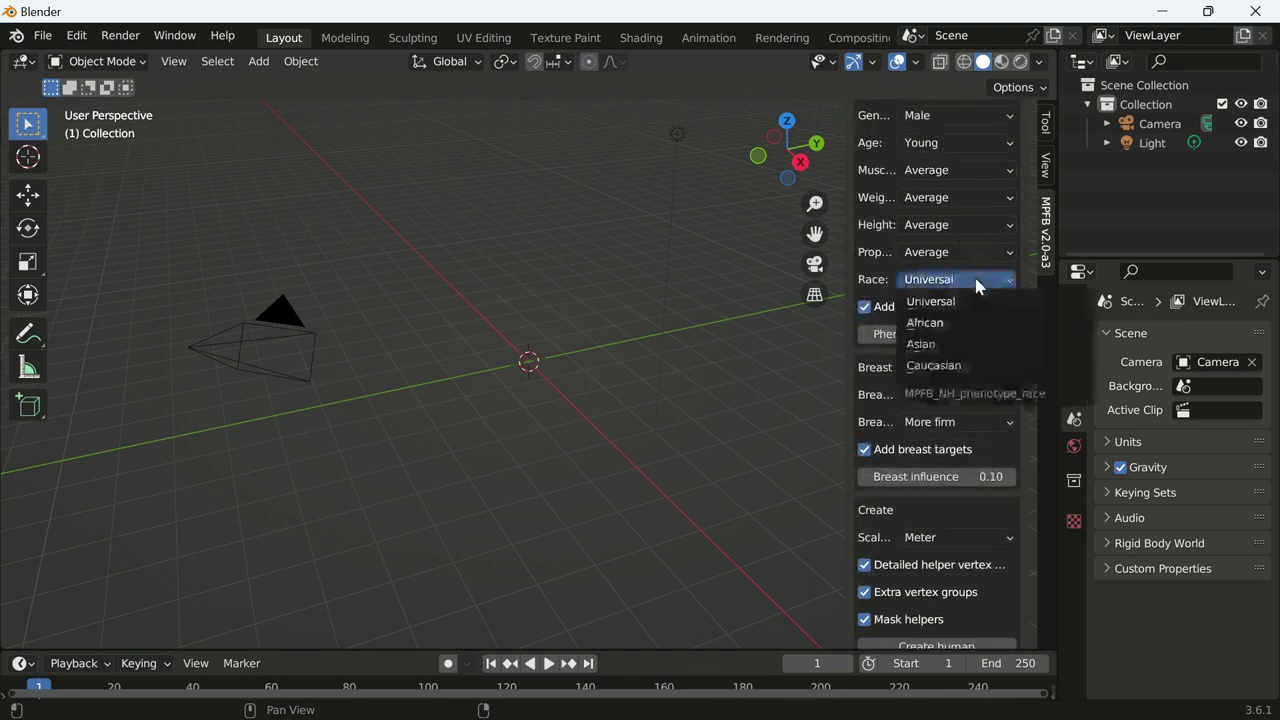
pyautogui.click(965, 366)
pyautogui.scroll(-3, 970, 292)
pyautogui.scroll(-3, 970, 292)
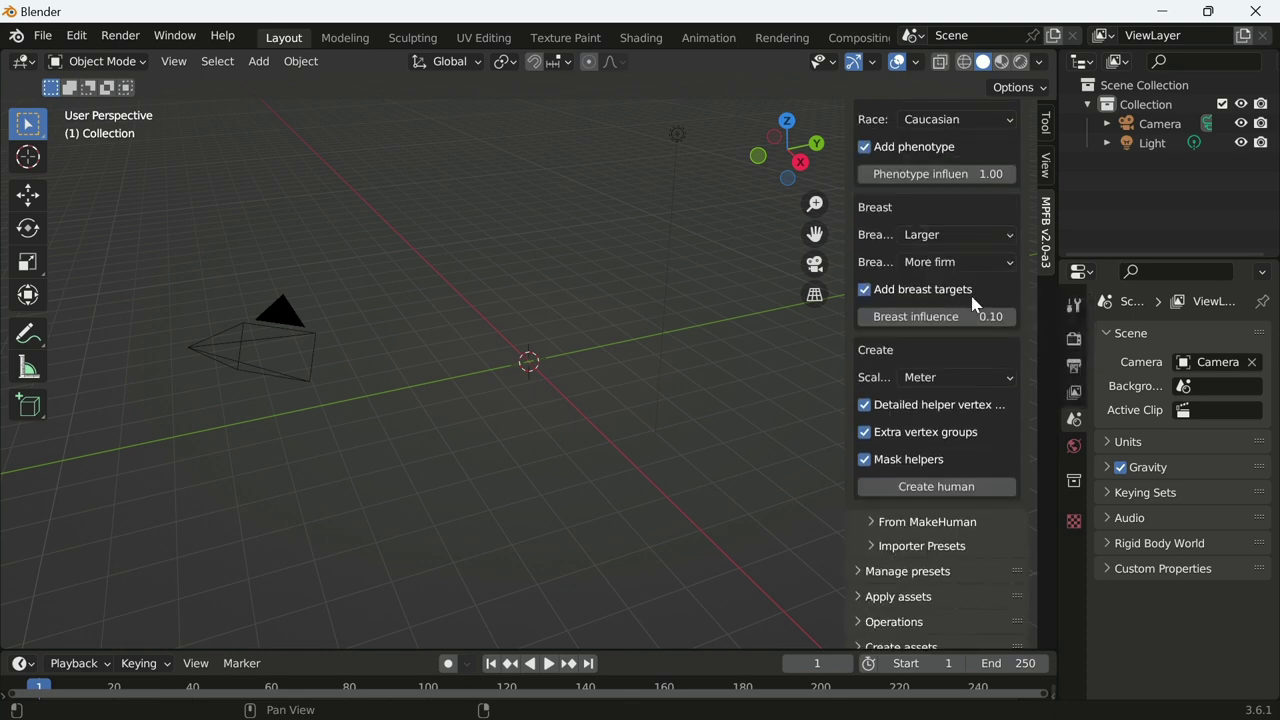
# Create the human and orbit the view to face it.
pyautogui.click(966, 488)
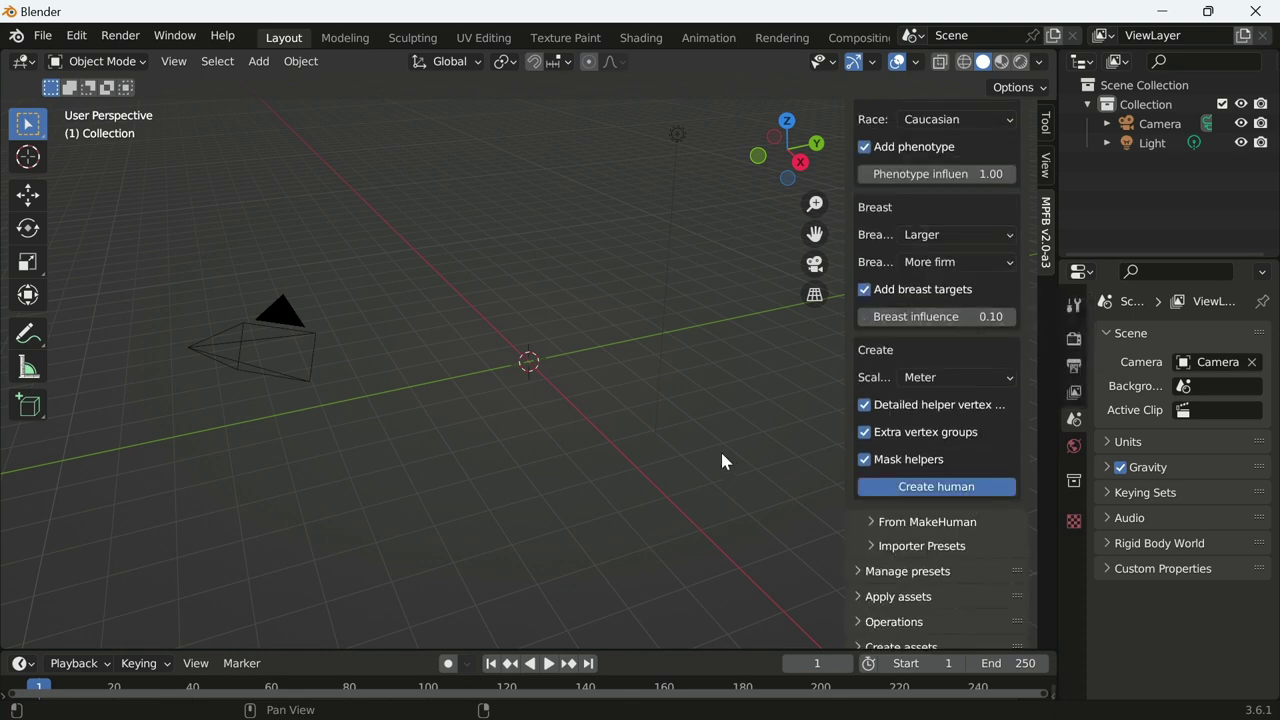
pyautogui.scroll(2, 690, 452)
pyautogui.scroll(3, 638, 447)
pyautogui.moveTo(582, 437)
pyautogui.mouseDown(button='middle')
pyautogui.moveTo(625, 363)
pyautogui.moveTo(650, 429)
pyautogui.mouseUp(button='middle')
pyautogui.scroll(1, 650, 429)
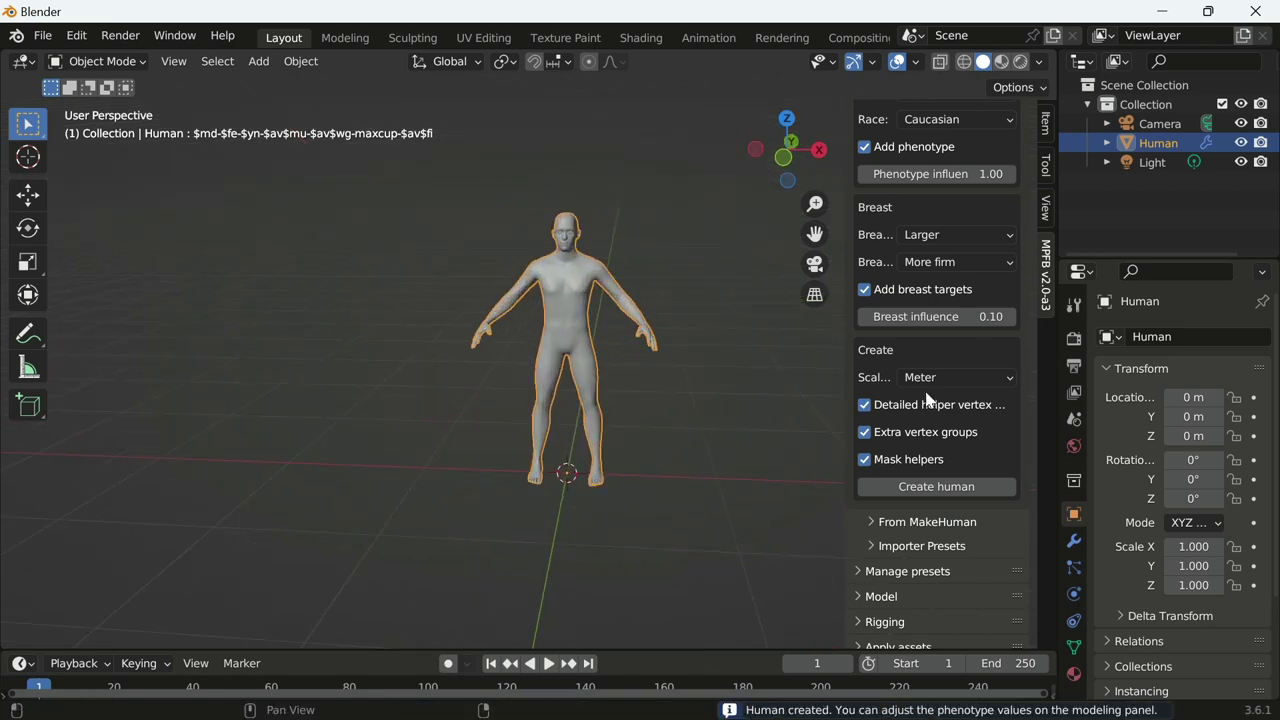
pyautogui.scroll(5, 964, 330)
pyautogui.scroll(4, 966, 332)
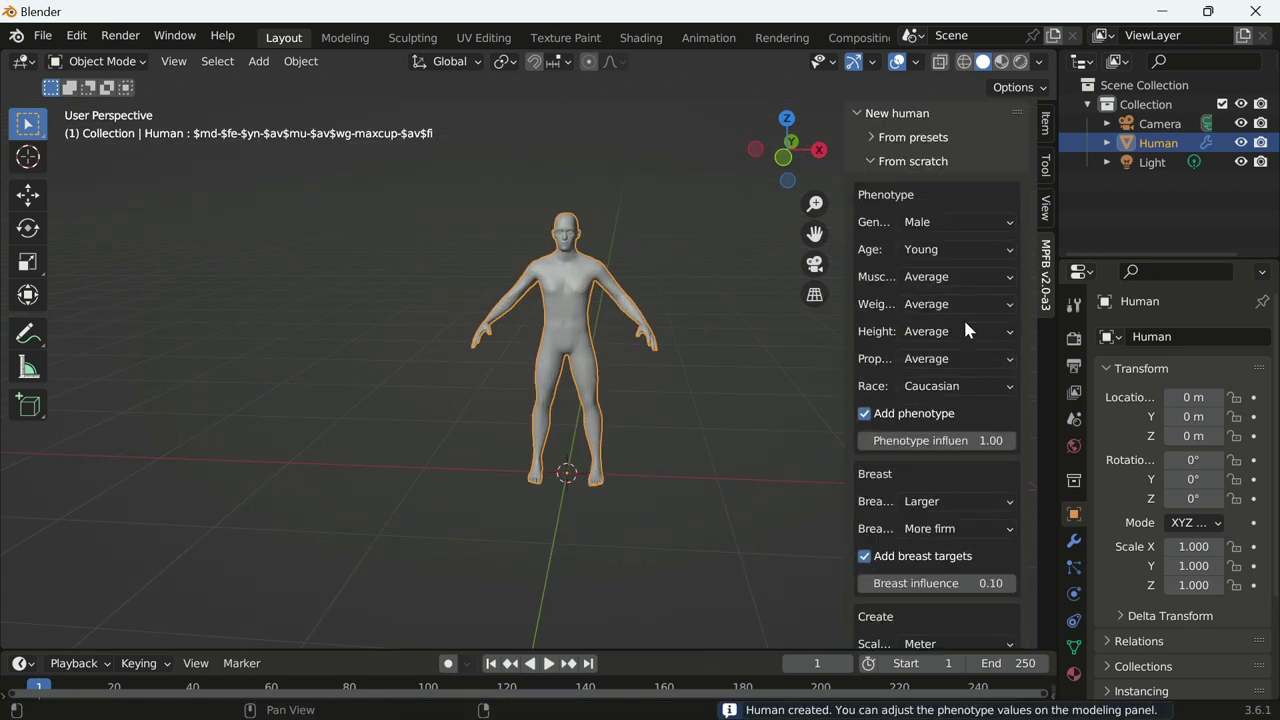
# Add a standard Mixamo rig to the human from MPFB's Rigging > Add rig options.
pyautogui.click(904, 116)
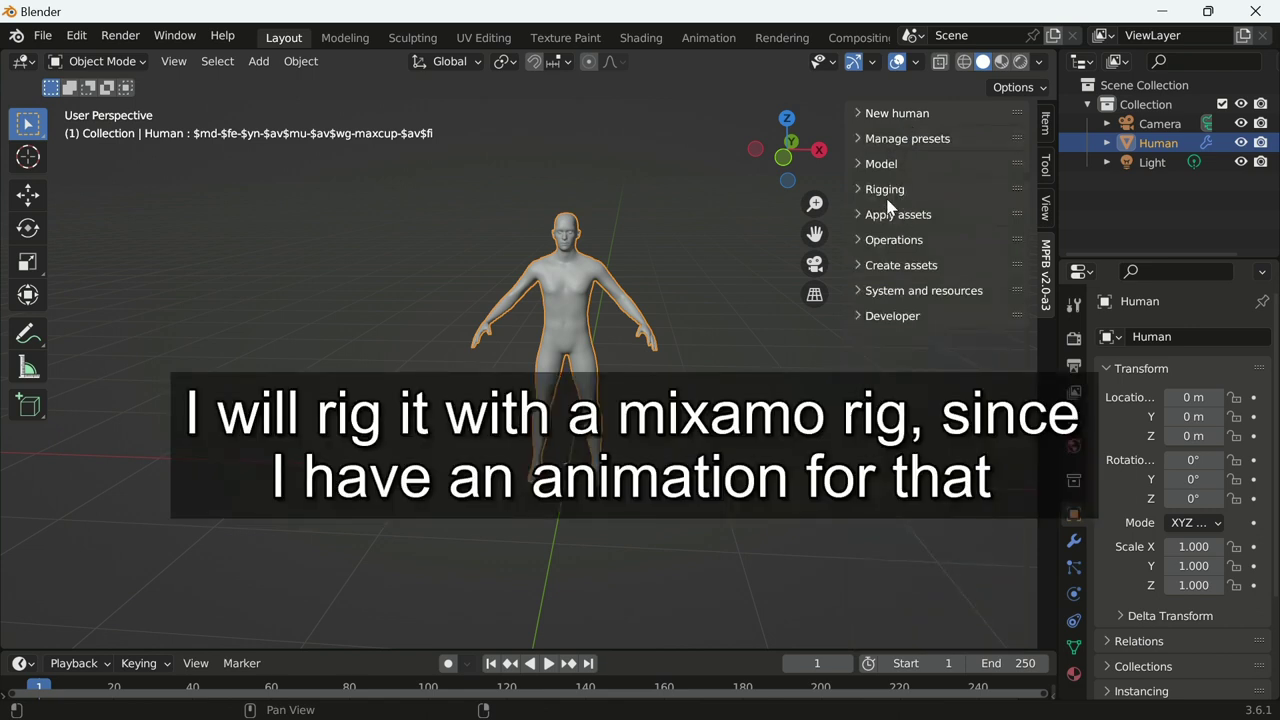
pyautogui.click(886, 198)
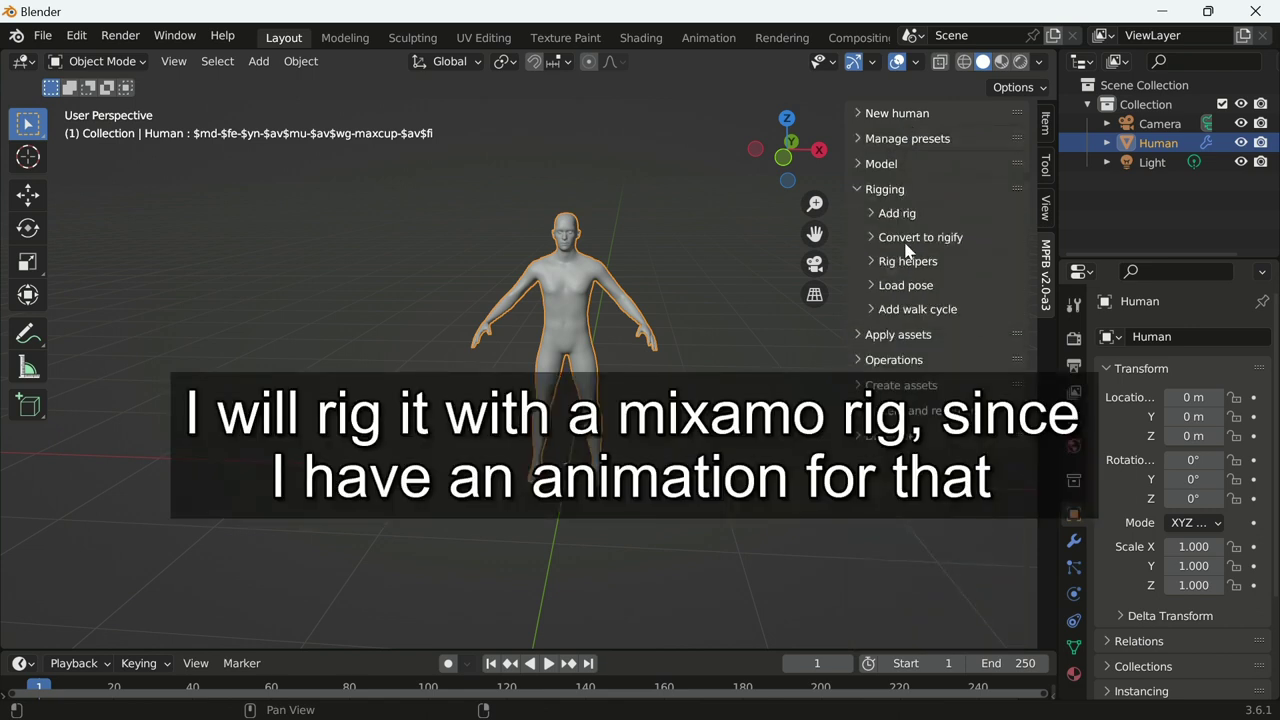
pyautogui.click(905, 215)
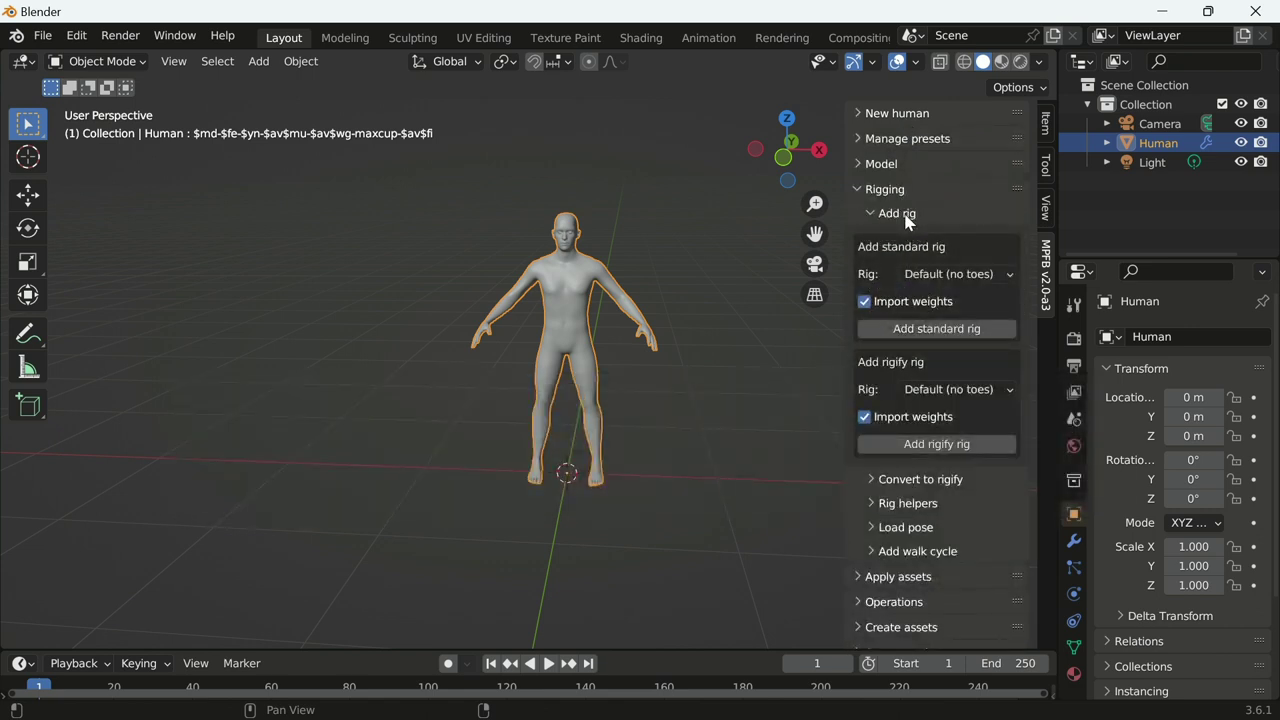
pyautogui.click(958, 275)
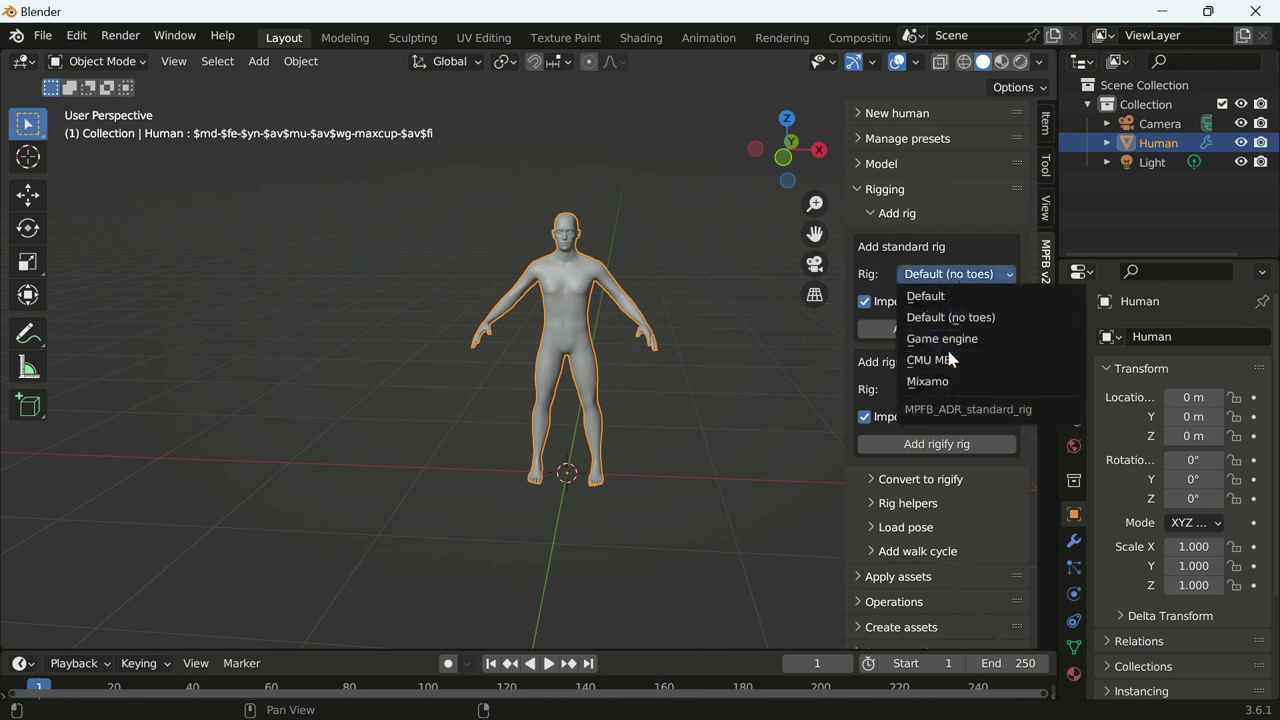
pyautogui.click(953, 384)
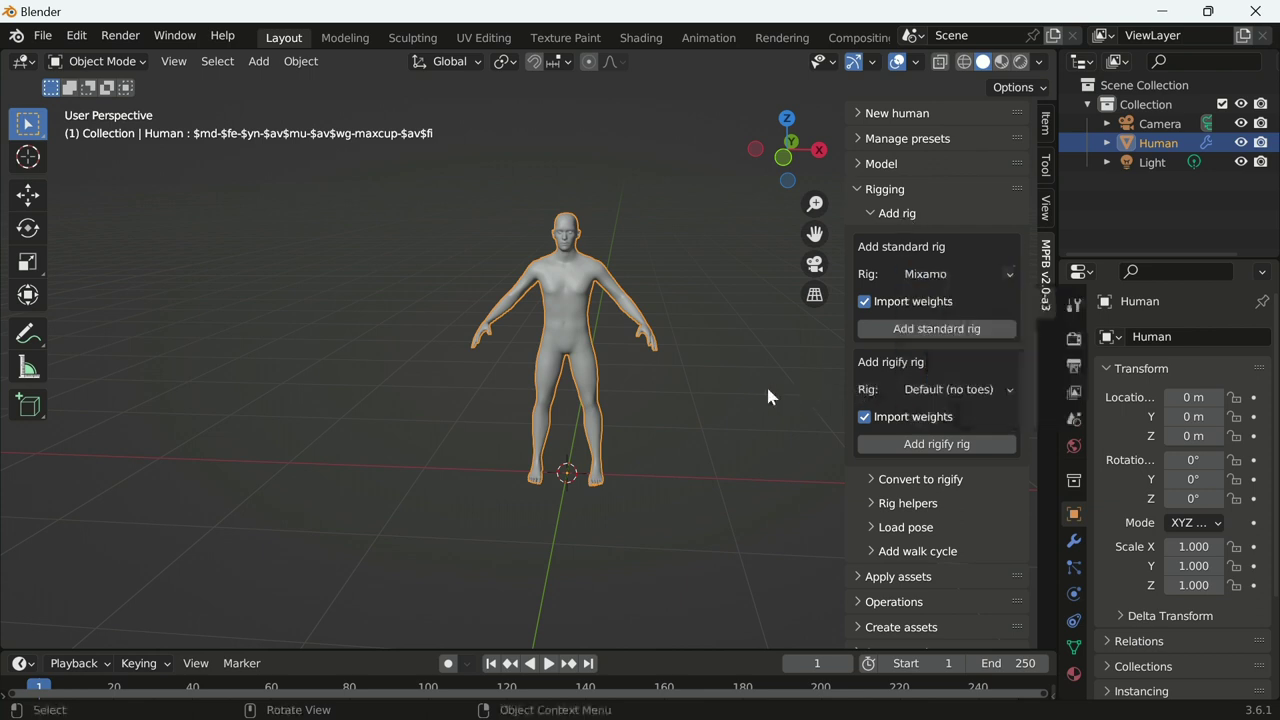
pyautogui.click(940, 329)
pyautogui.scroll(2, 730, 391)
pyautogui.scroll(3, 682, 397)
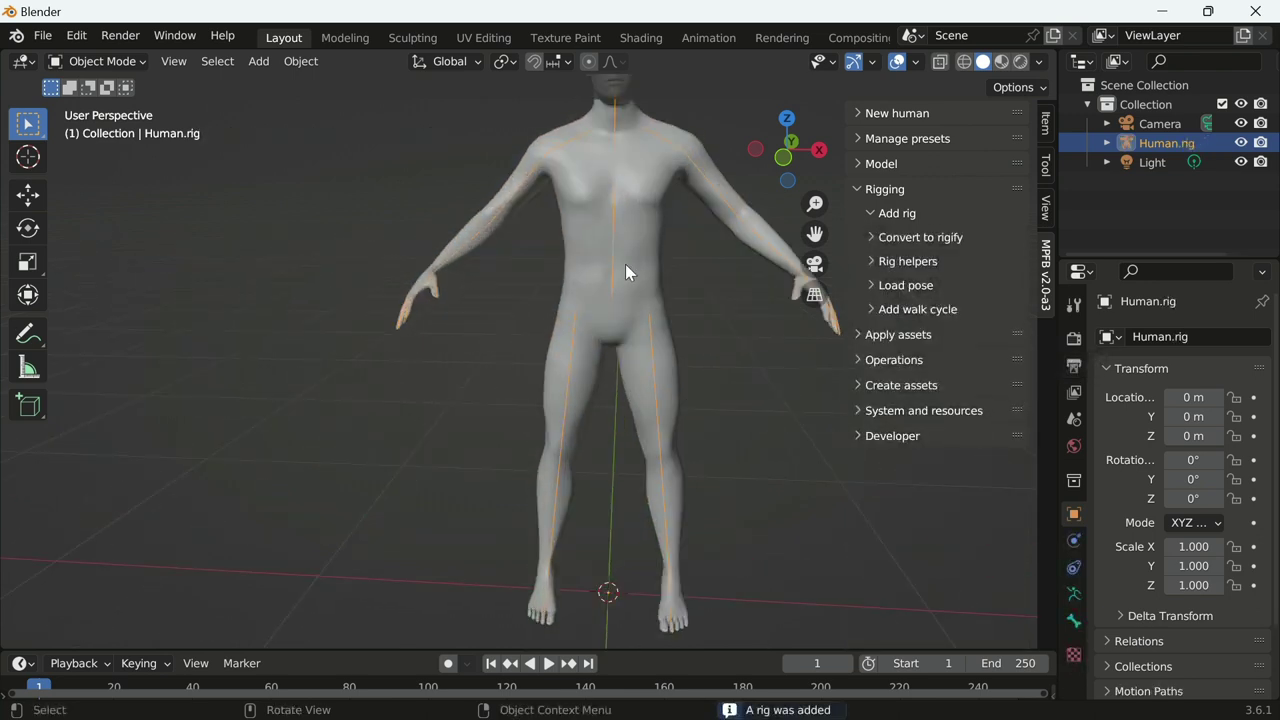
pyautogui.keyDown('shift'); pyautogui.moveTo(698, 323); pyautogui.dragTo(661, 437, button='middle'); pyautogui.keyUp('shift')
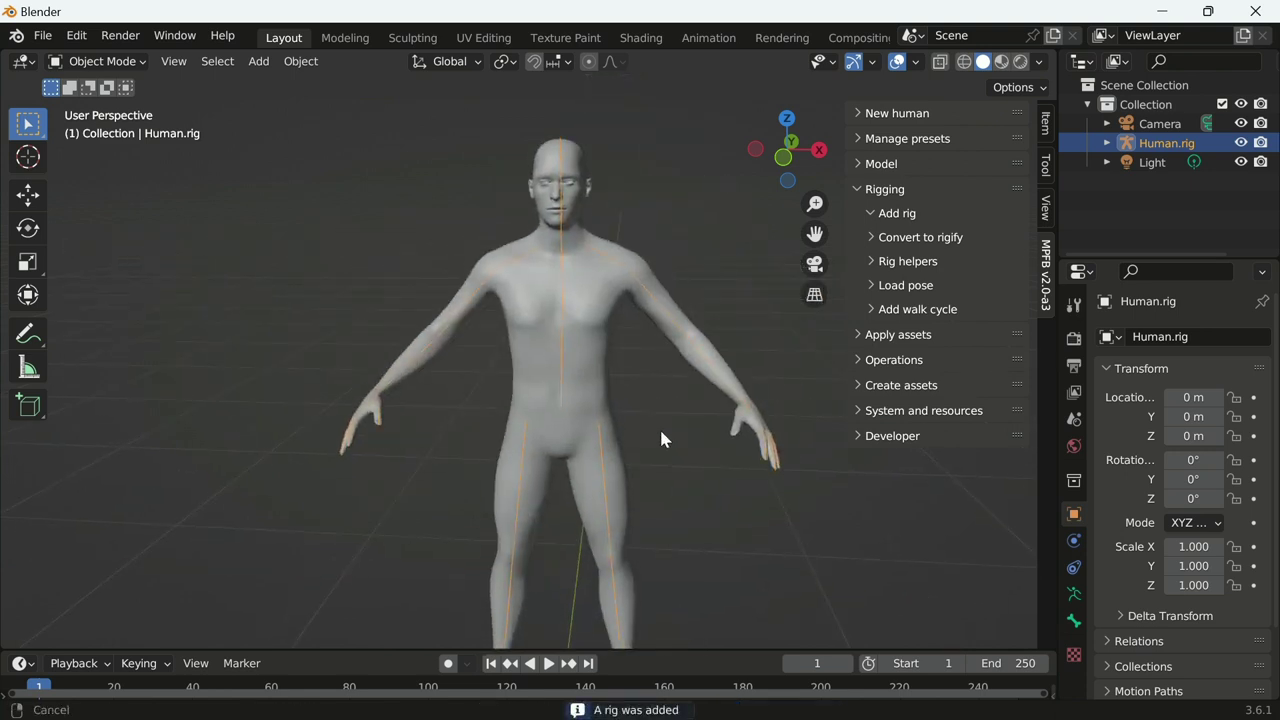
pyautogui.click(868, 189)
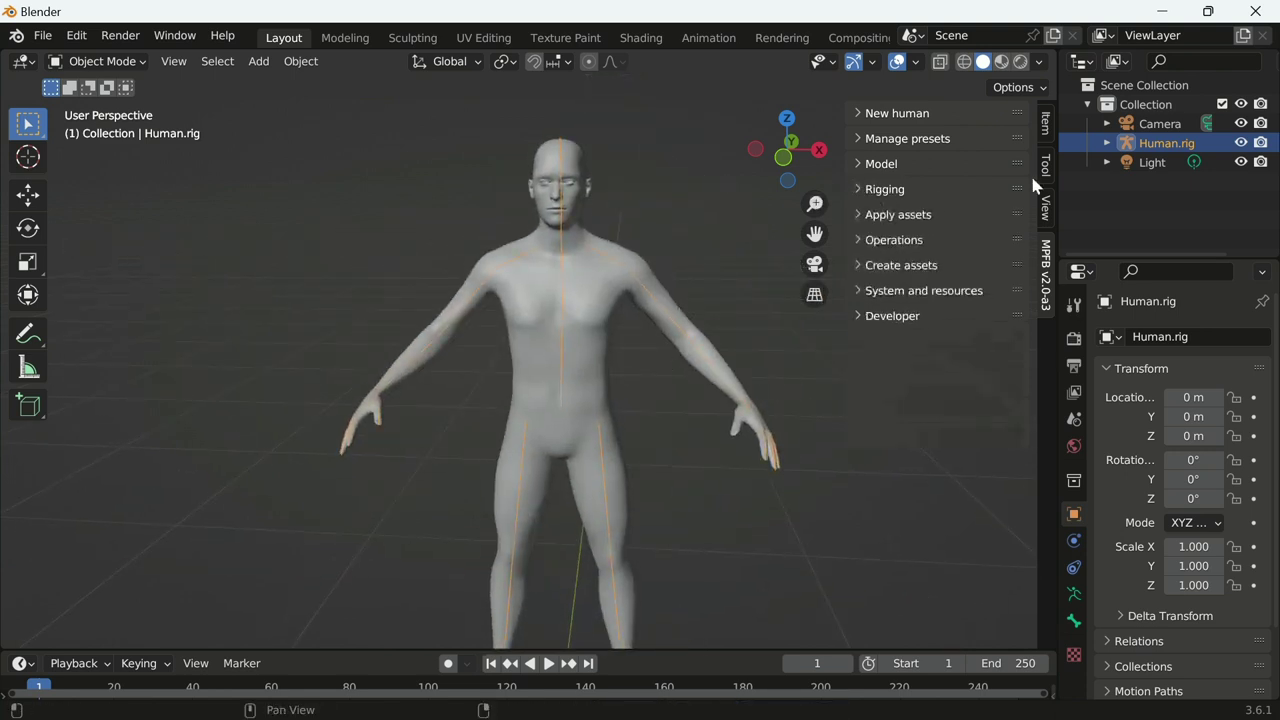
# Expand the MPFB Apply assets section and collapse Operations.
pyautogui.click(916, 238)
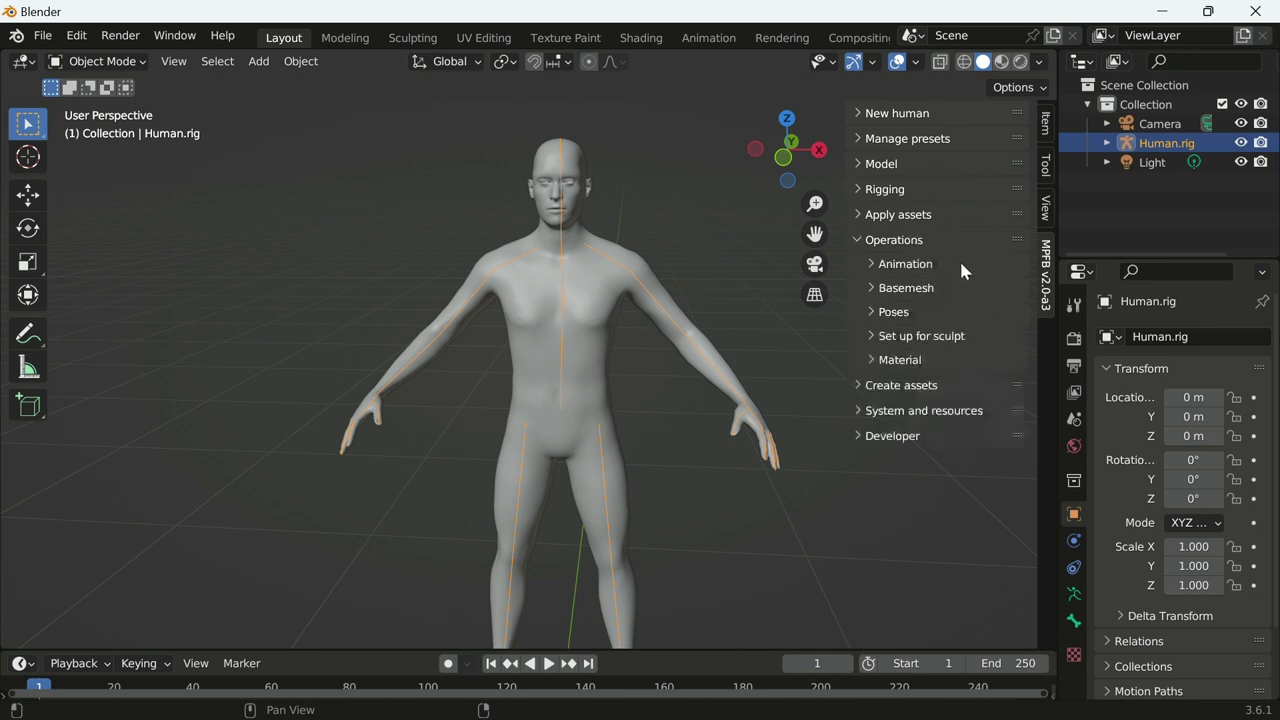
pyautogui.click(922, 219)
pyautogui.scroll(-3, 913, 420)
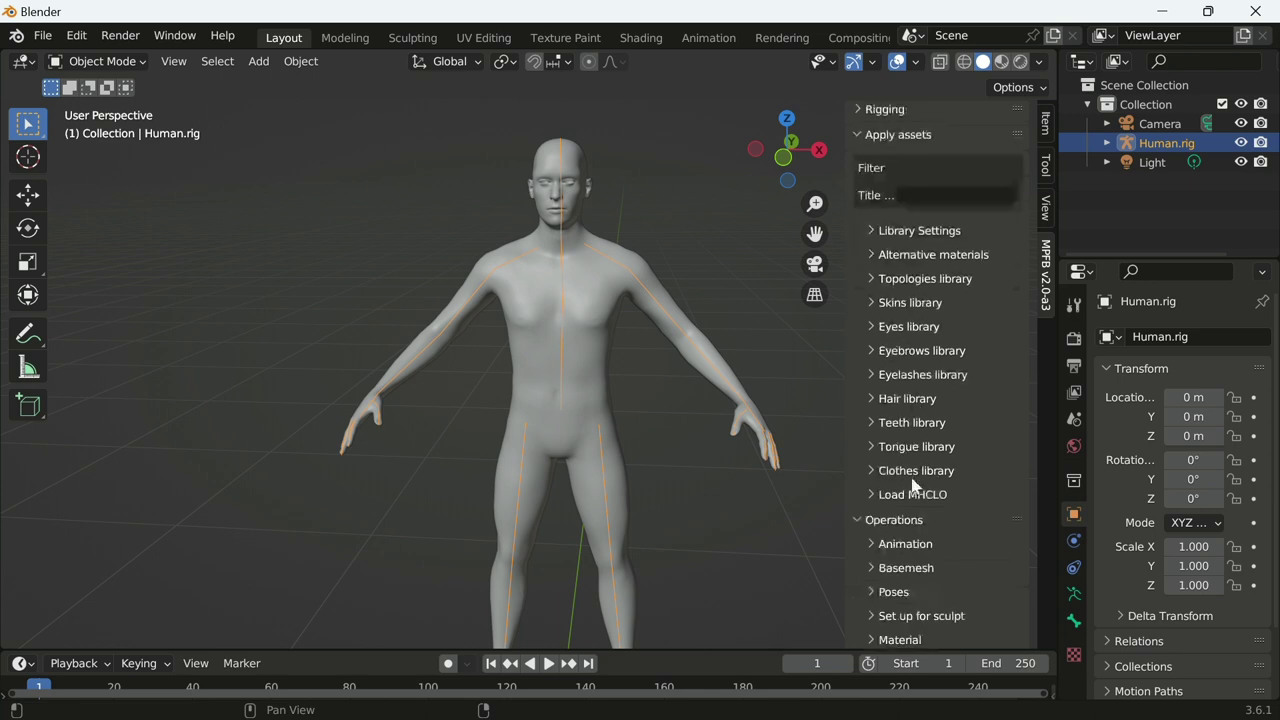
pyautogui.click(914, 520)
pyautogui.scroll(1, 940, 428)
pyautogui.scroll(1, 935, 370)
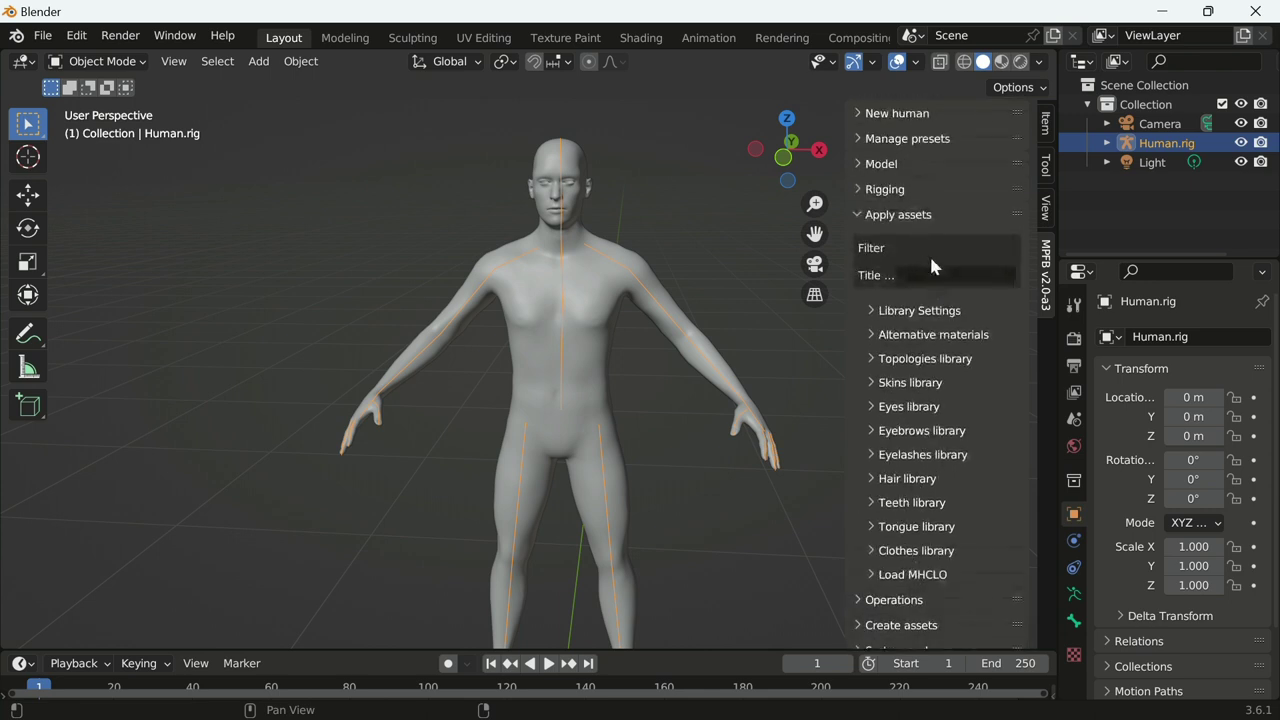
# In Library Settings, set the skin model to MakeSkin and turn off material instances.
pyautogui.click(936, 310)
pyautogui.scroll(-1, 938, 302)
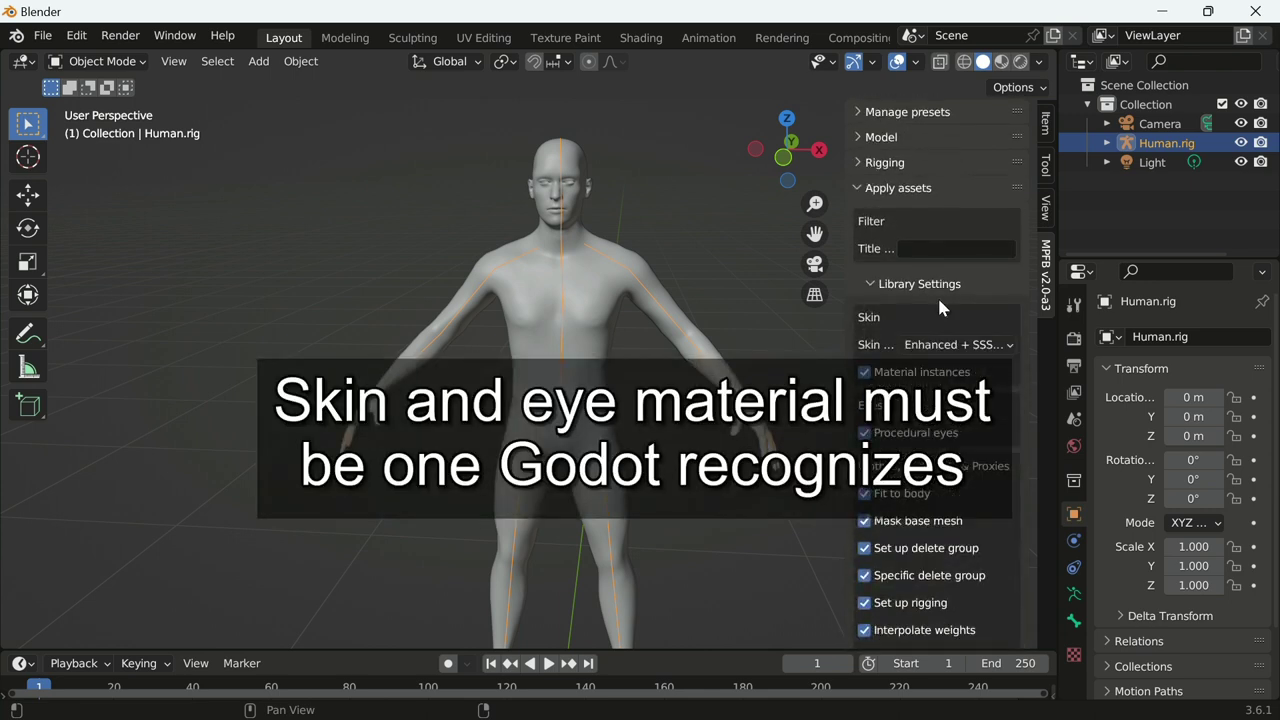
pyautogui.scroll(-3, 938, 300)
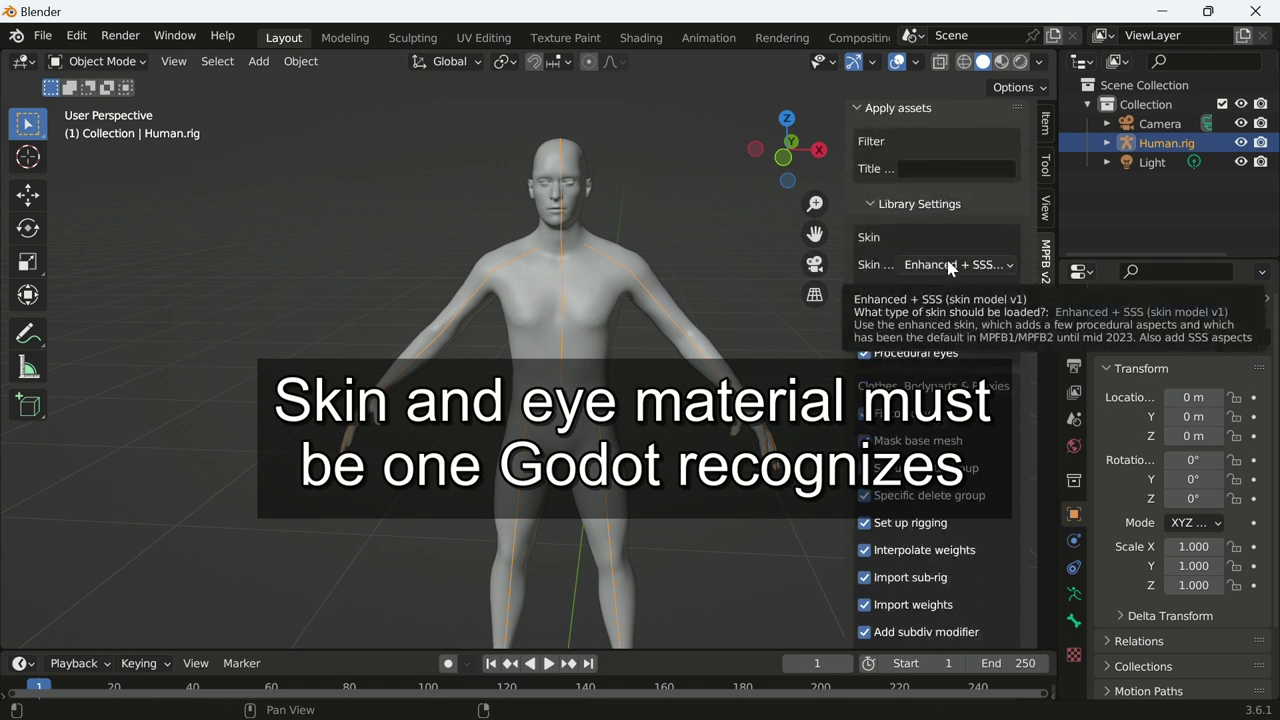
pyautogui.click(950, 266)
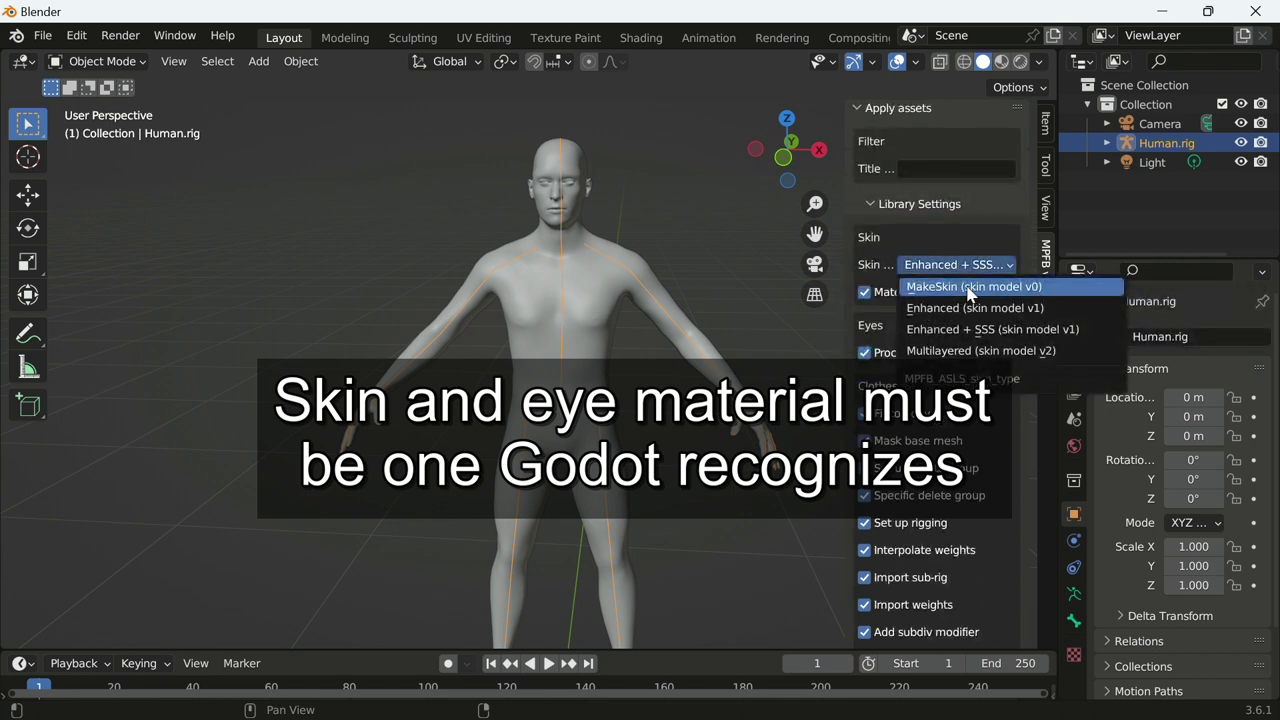
pyautogui.click(995, 288)
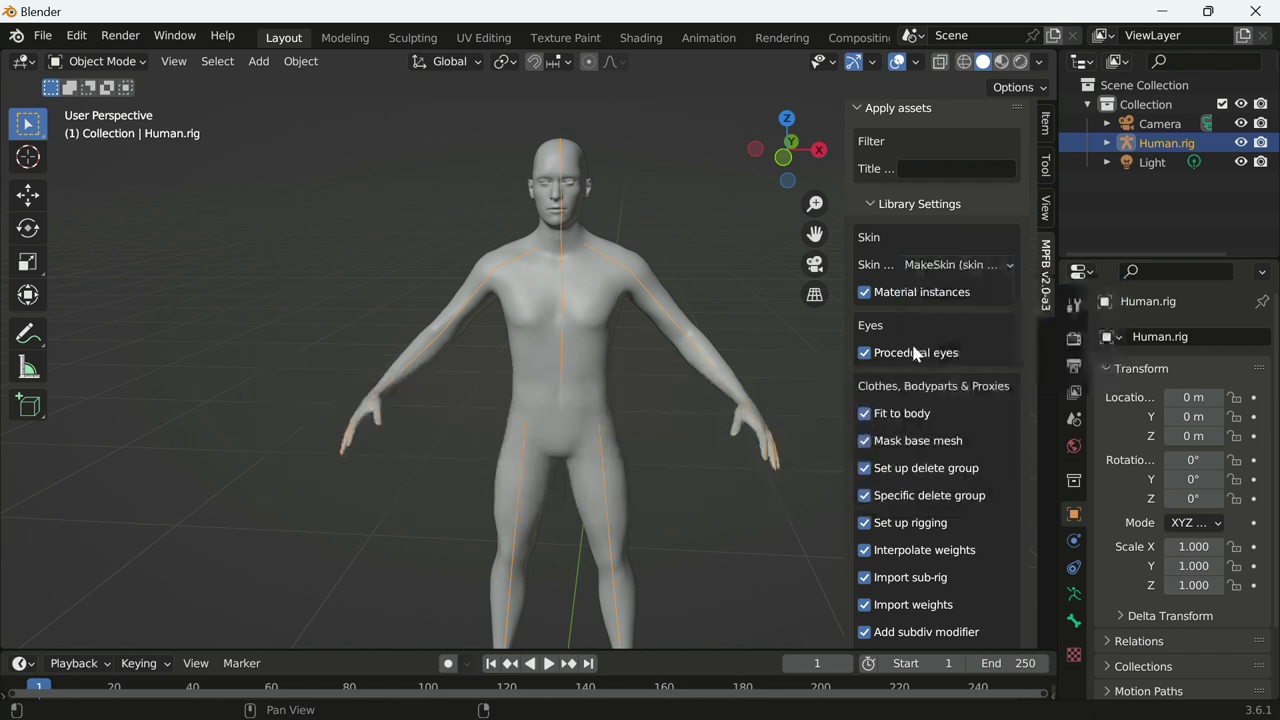
pyautogui.click(864, 292)
pyautogui.scroll(-1, 1015, 341)
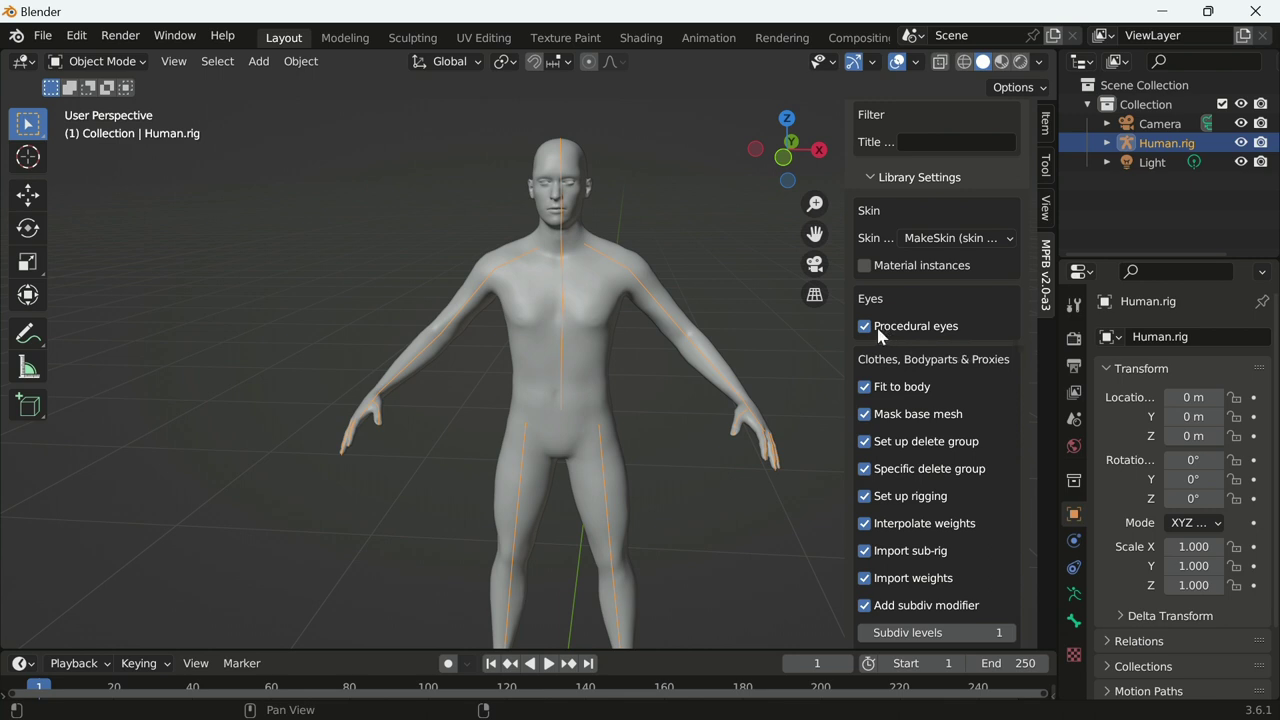
pyautogui.scroll(-1, 993, 330)
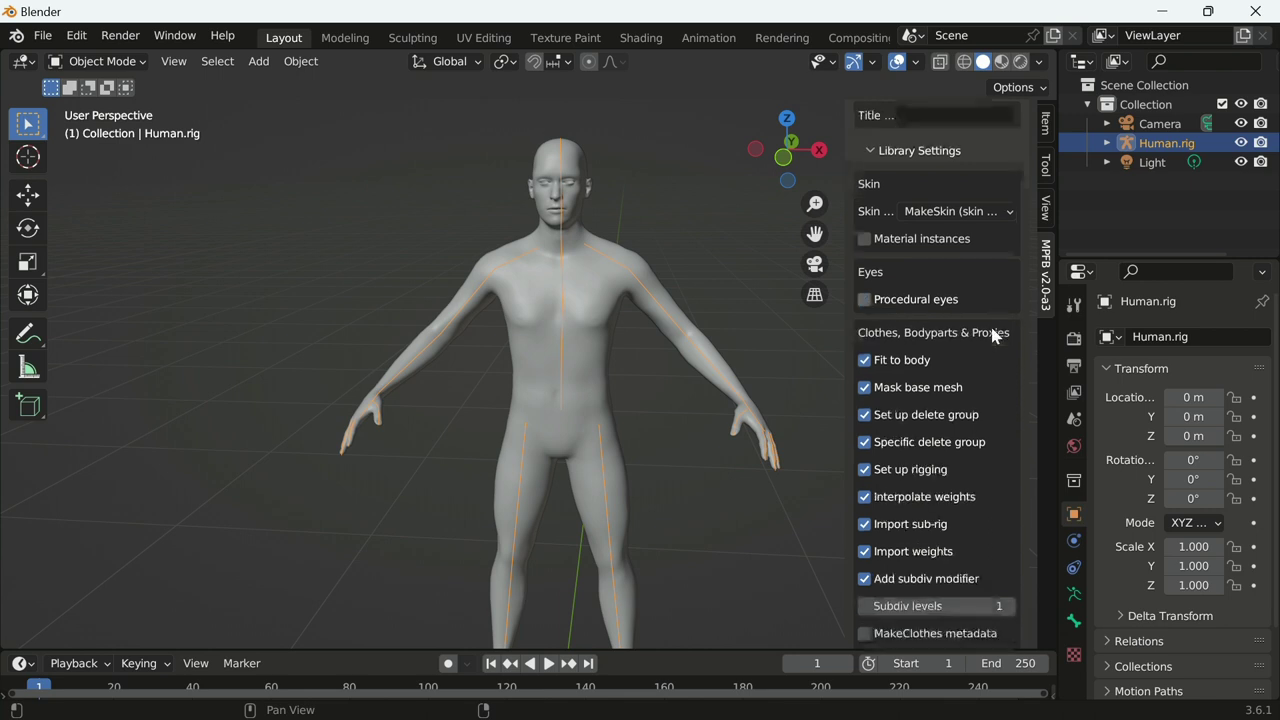
pyautogui.scroll(-3, 992, 333)
pyautogui.scroll(-2, 991, 335)
pyautogui.scroll(-3, 991, 337)
pyautogui.scroll(-1, 989, 330)
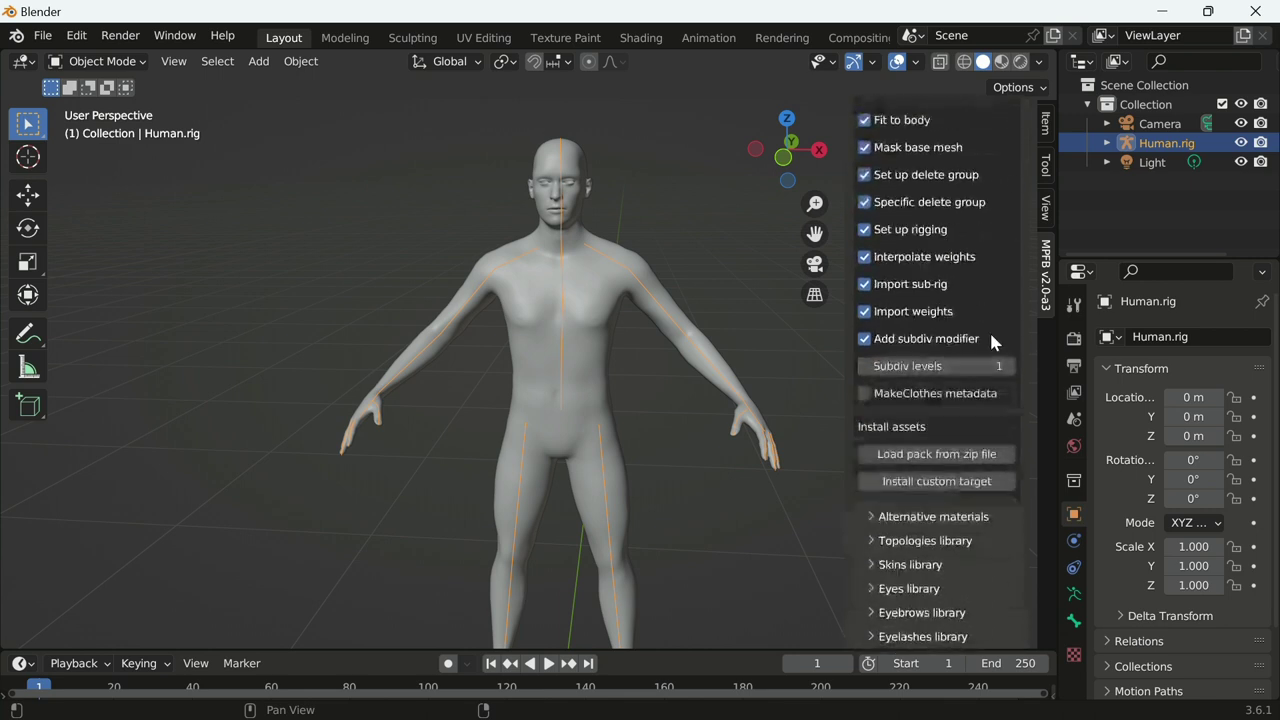
pyautogui.scroll(-1, 989, 330)
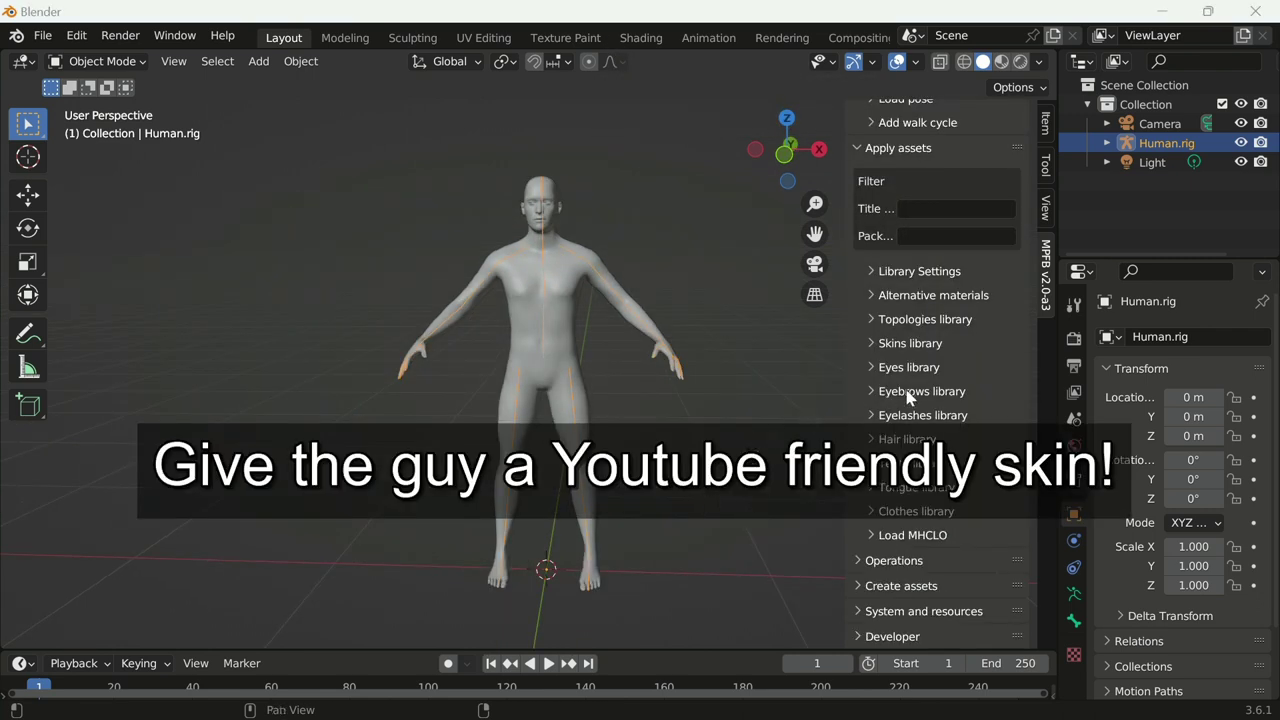
# Load the Toon01 skin from the Skins library onto the human.
pyautogui.click(912, 343)
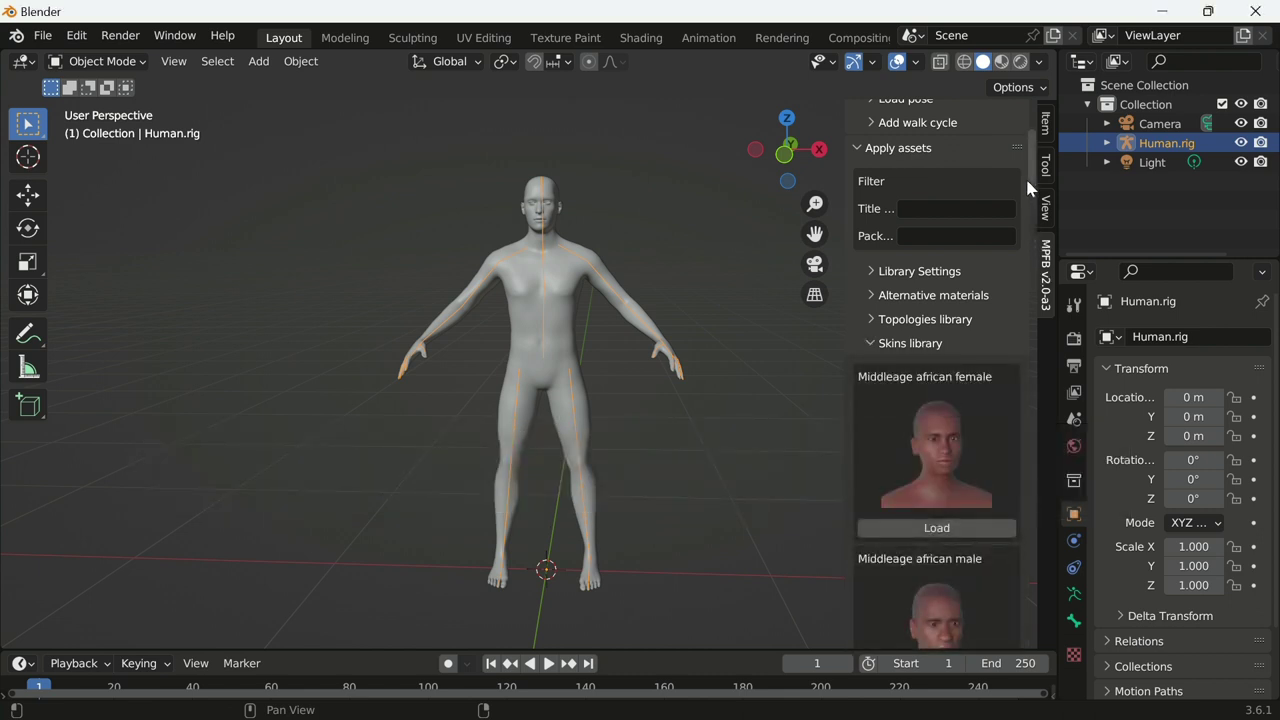
pyautogui.moveTo(1025, 176); pyautogui.dragTo(1046, 436)
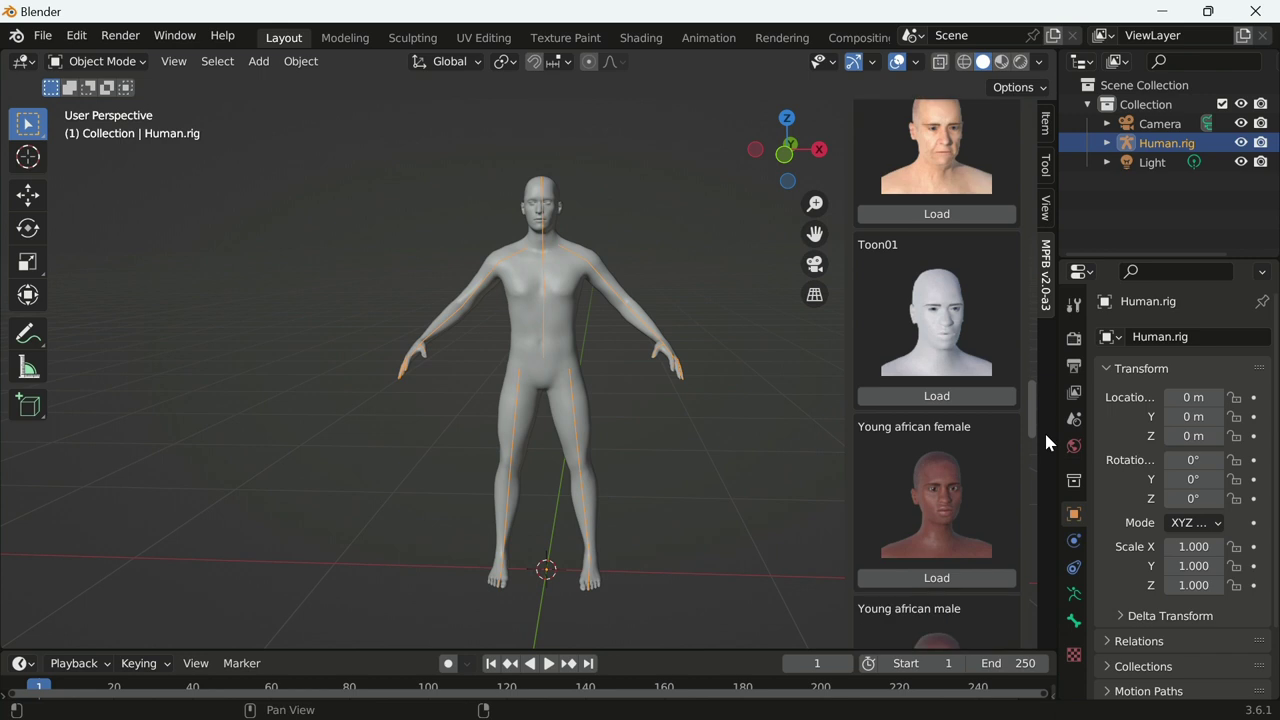
pyautogui.click(933, 400)
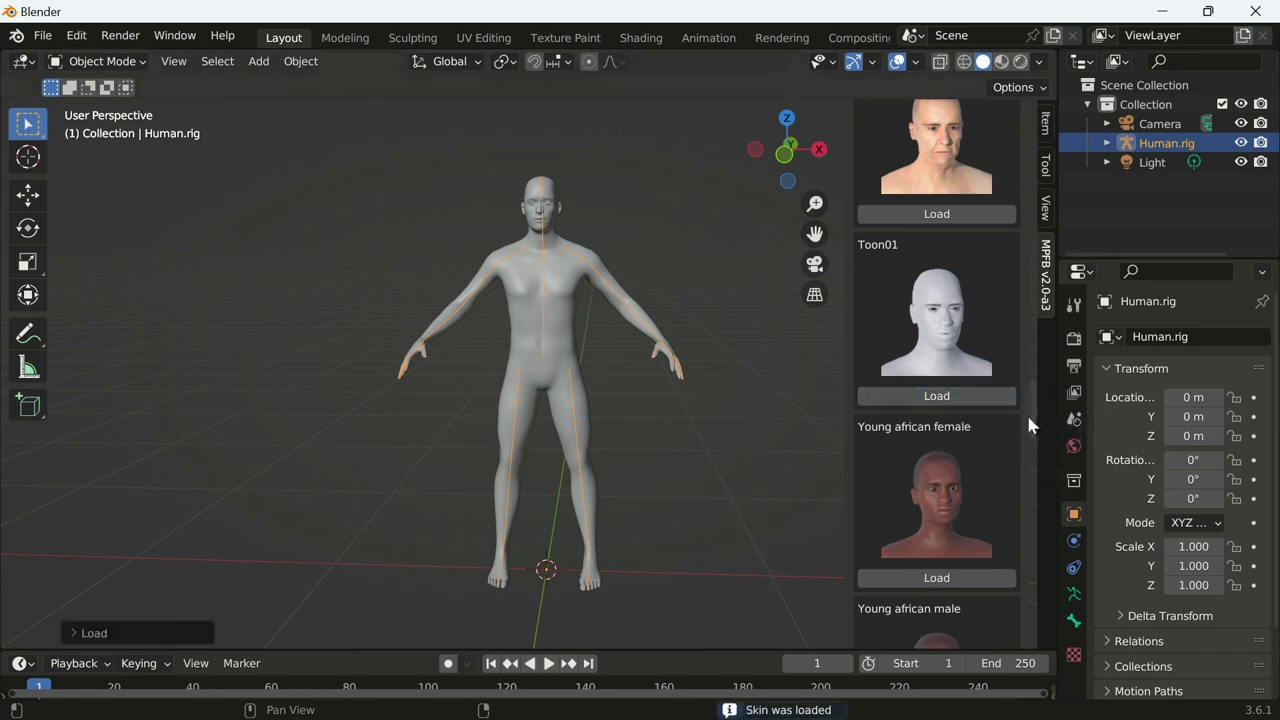
pyautogui.moveTo(1026, 412); pyautogui.dragTo(1017, 156)
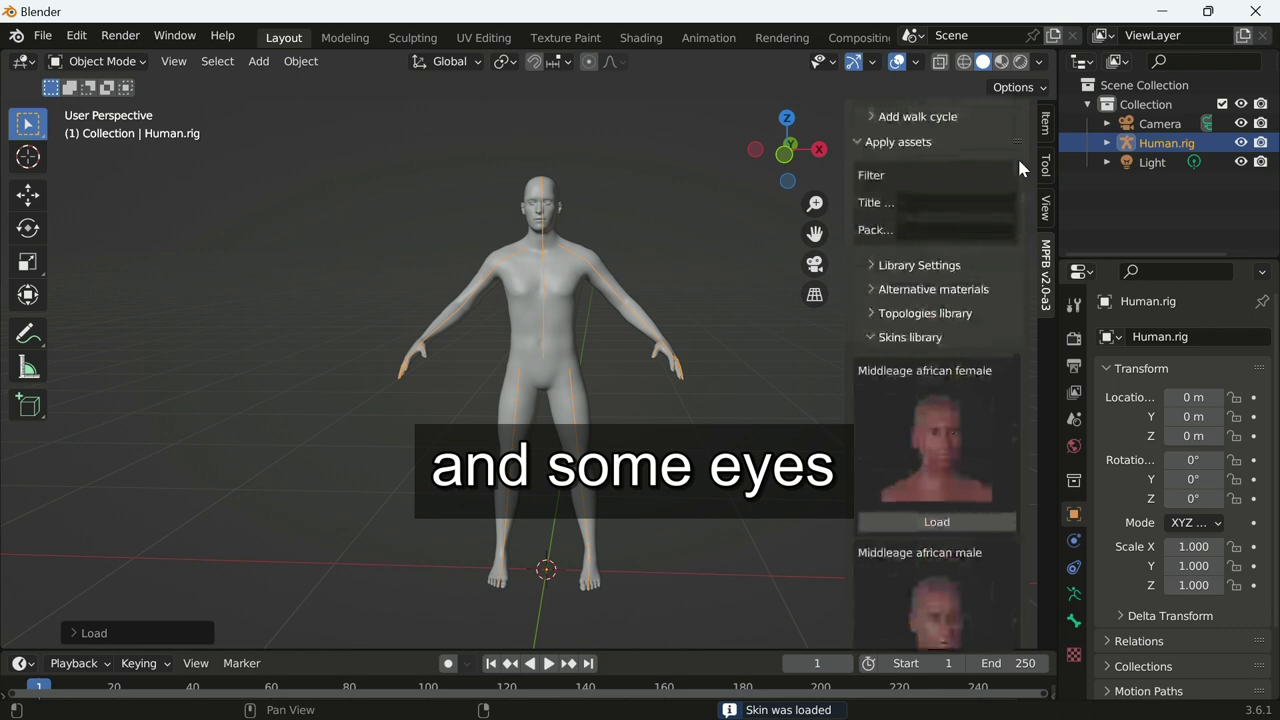
pyautogui.click(899, 339)
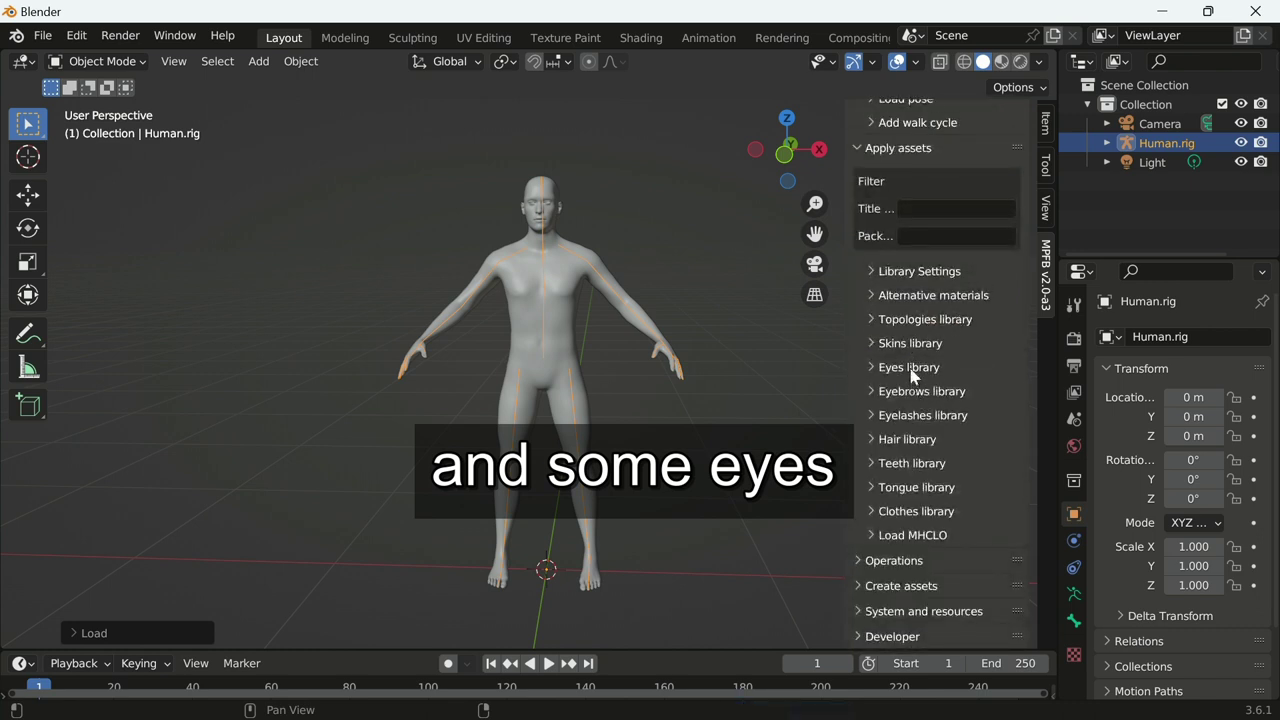
# Load the Low-poly eyes from the Eyes library onto the human.
pyautogui.click(911, 372)
pyautogui.moveTo(1037, 314); pyautogui.dragTo(1026, 451)
pyautogui.click(935, 535)
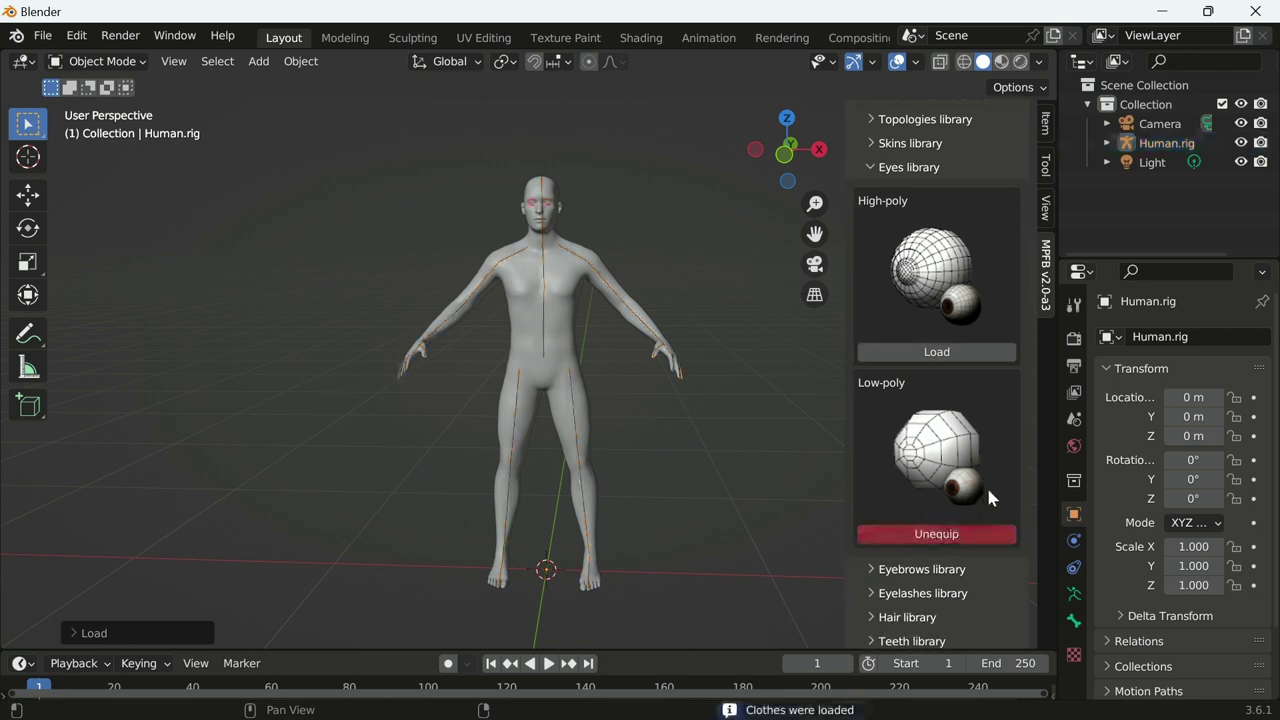
pyautogui.click(908, 167)
# Collapse the Rigging and Apply assets sections of the MPFB panel.
pyautogui.scroll(5, 955, 400)
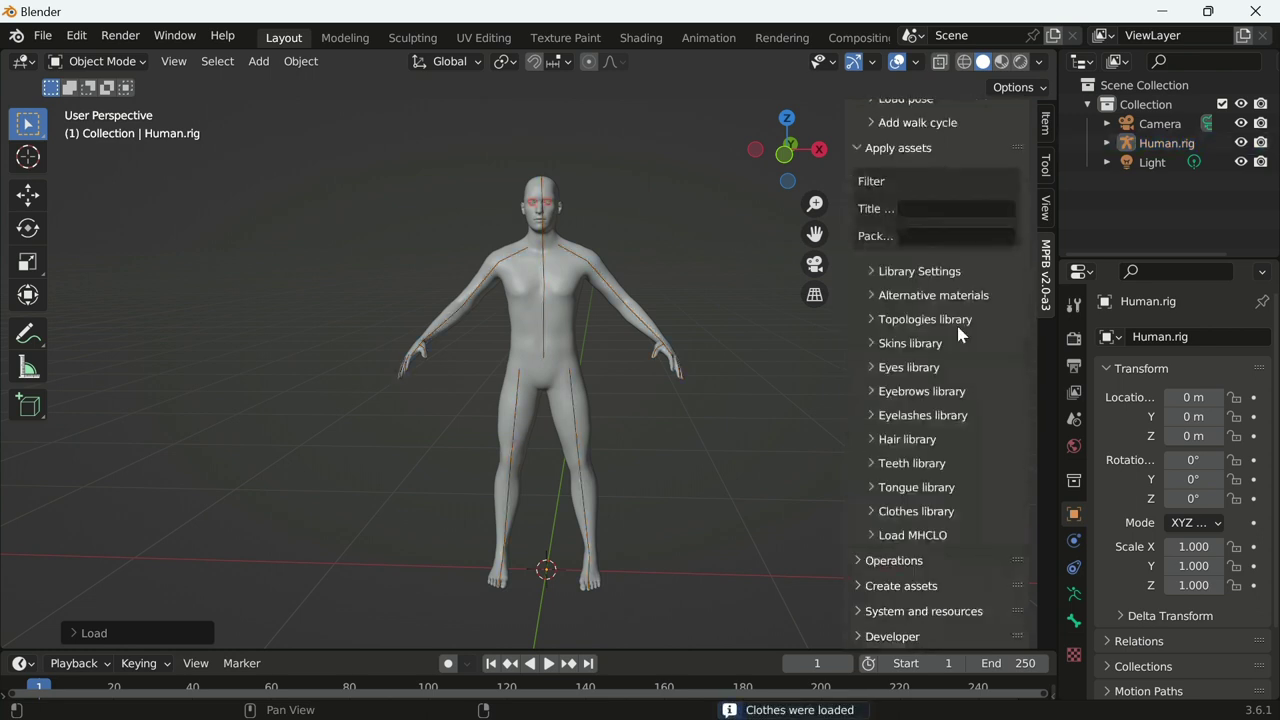
pyautogui.scroll(3, 959, 457)
pyautogui.scroll(2, 959, 457)
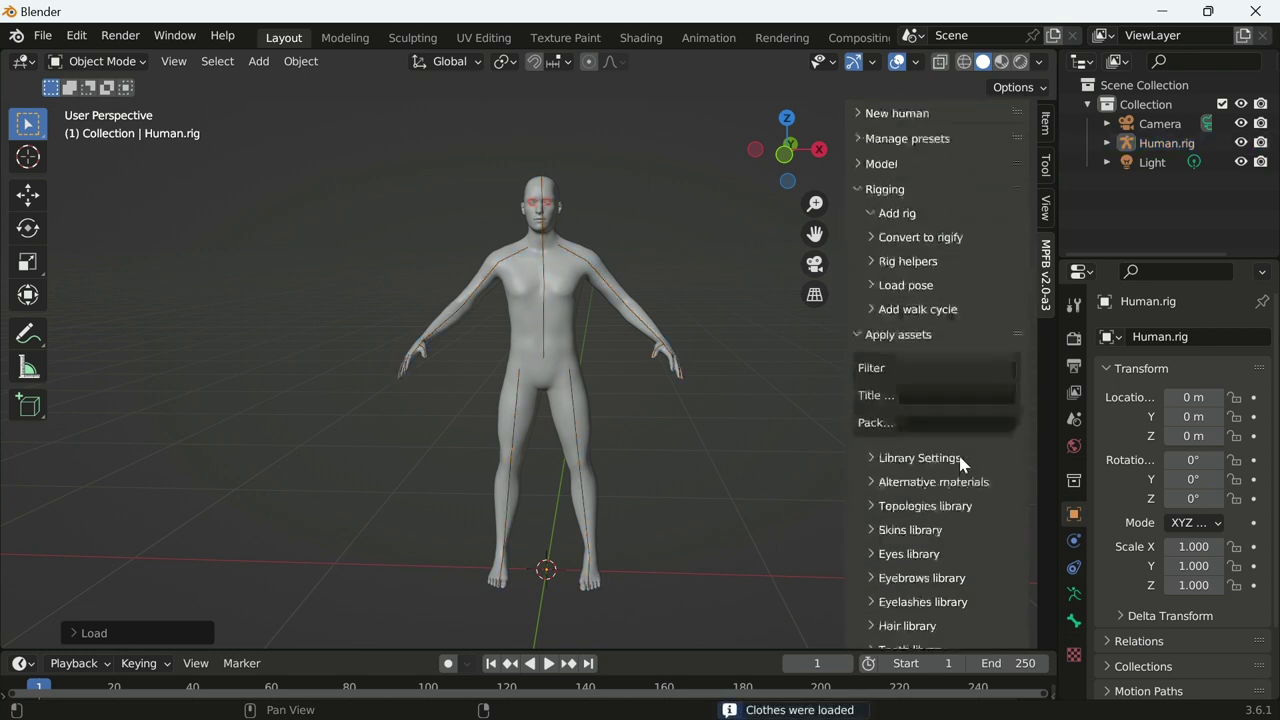
pyautogui.click(893, 189)
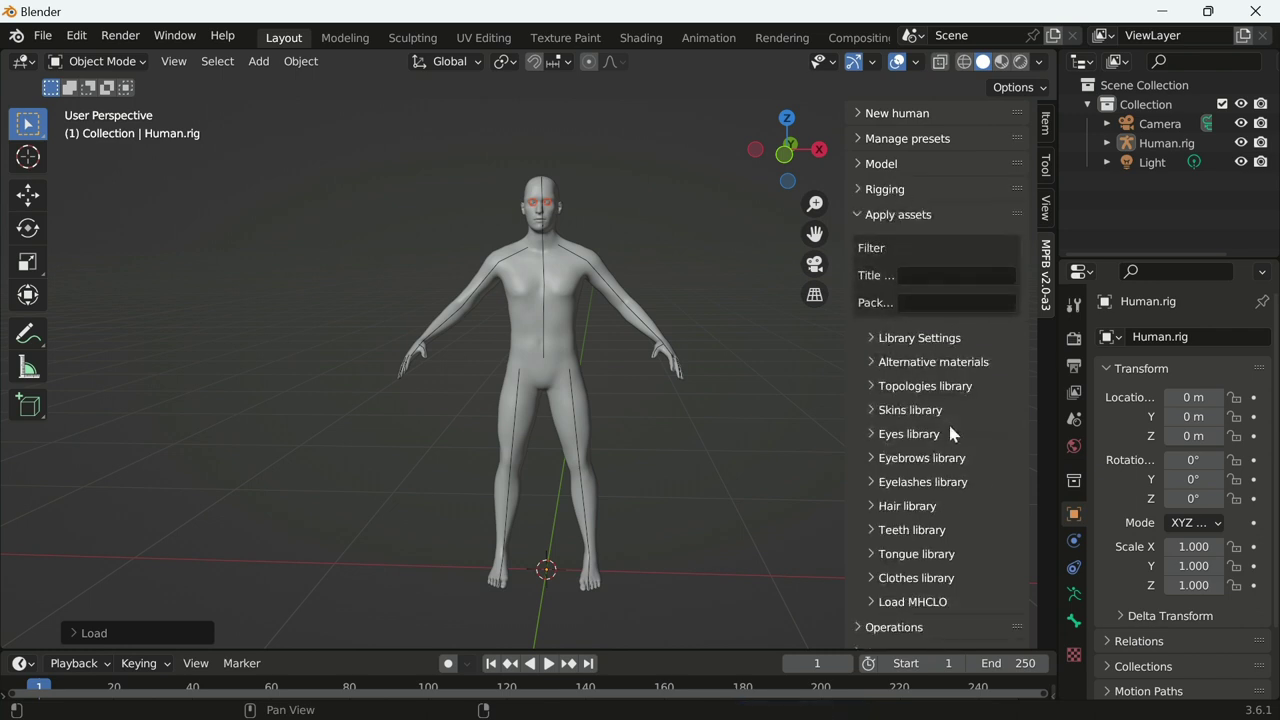
pyautogui.click(893, 214)
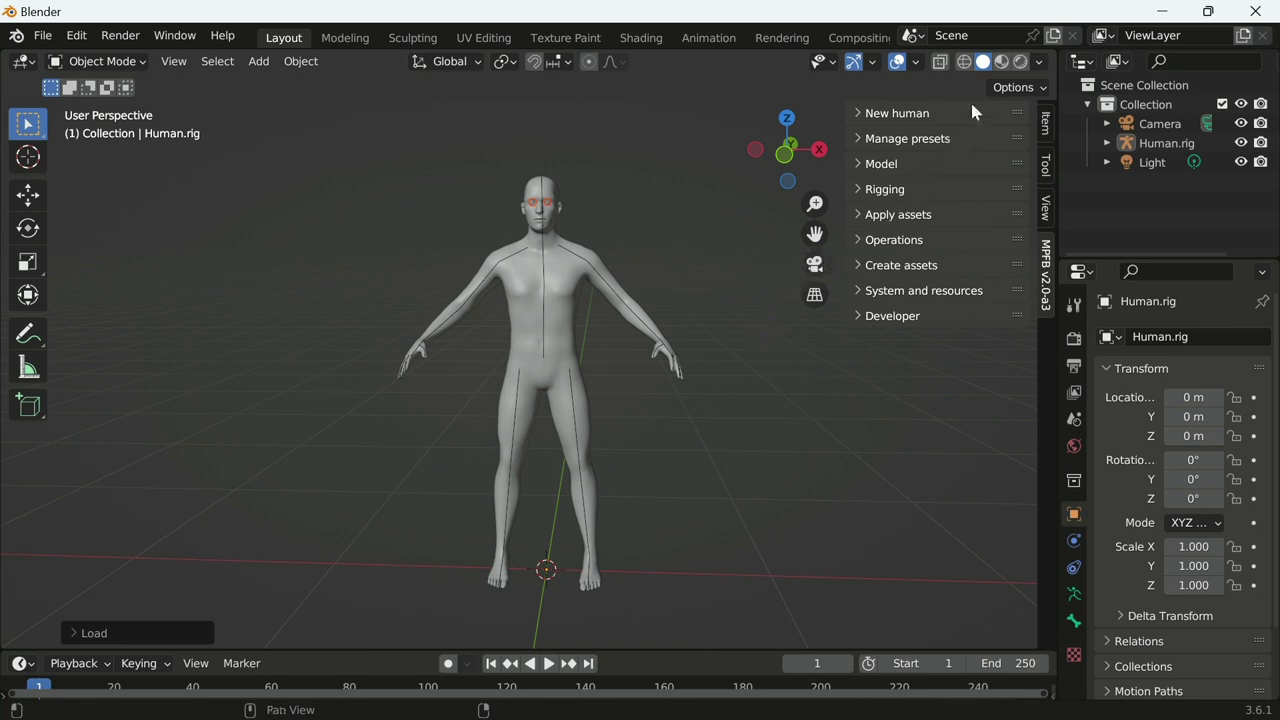
# Switch the viewport to Material Preview shading and zoom in on the human's head.
pyautogui.click(1003, 62)
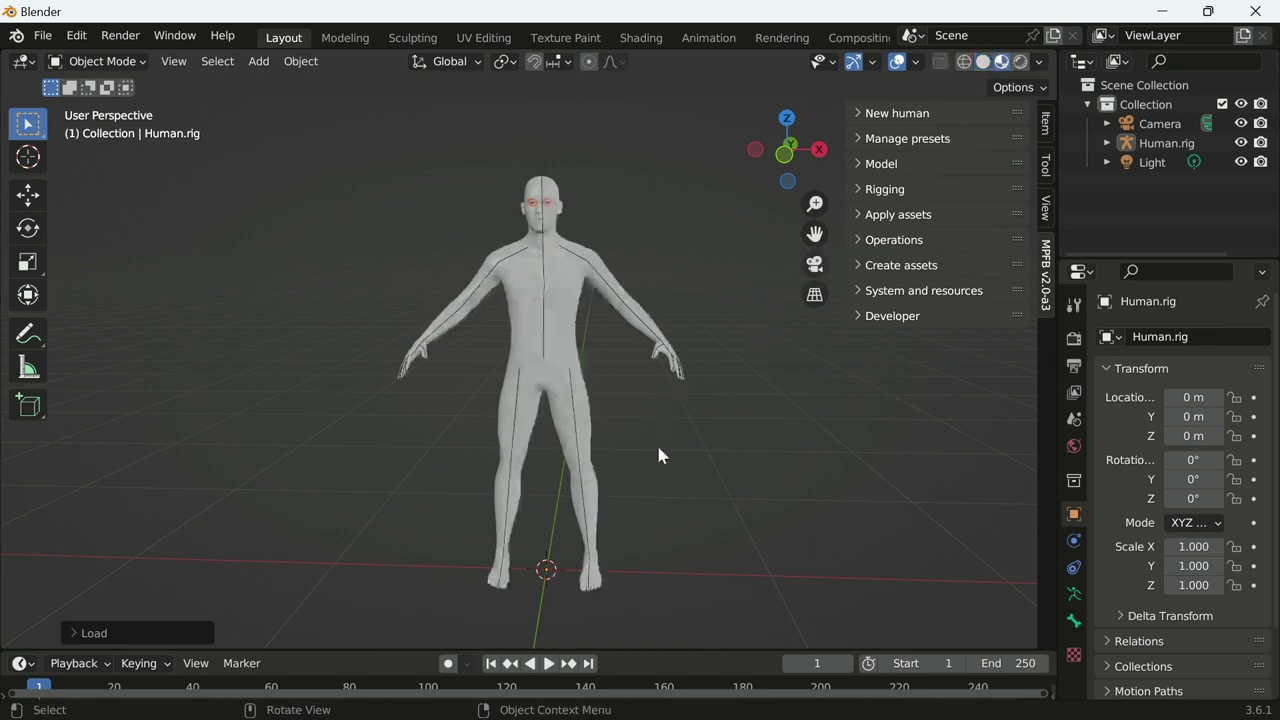
pyautogui.scroll(2, 652, 458)
pyautogui.scroll(2, 648, 474)
pyautogui.scroll(2, 690, 423)
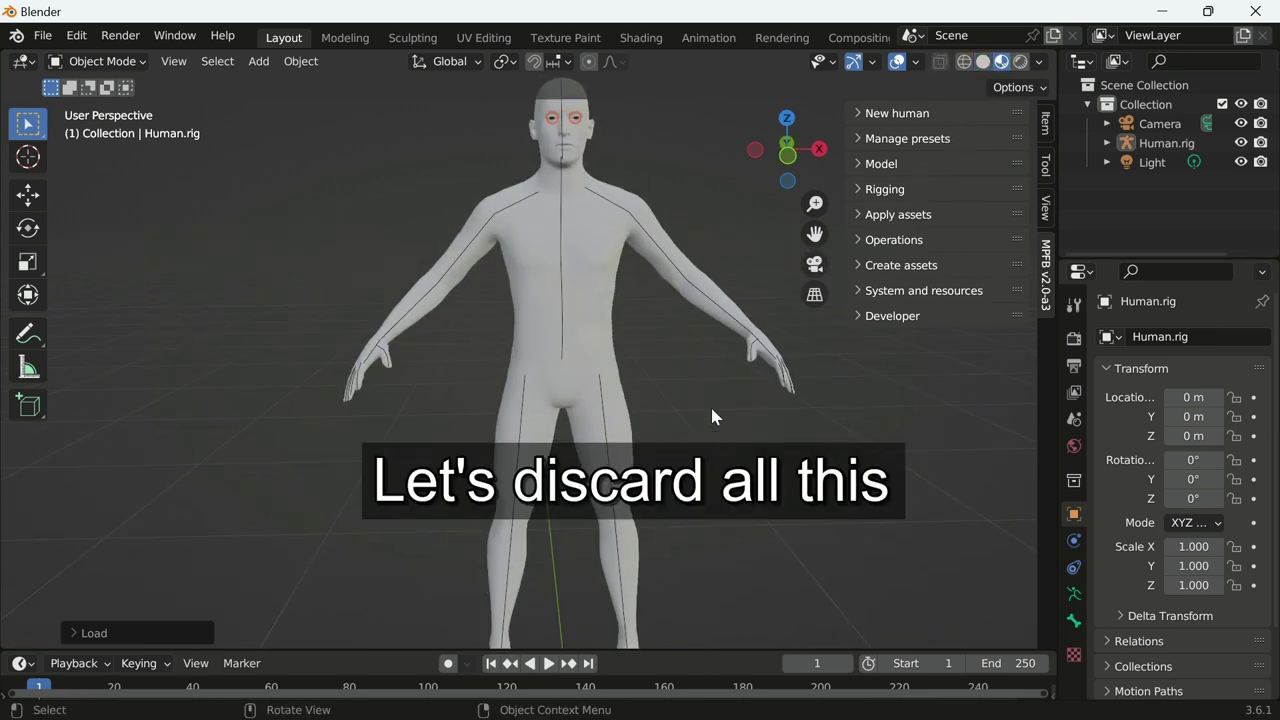
pyautogui.scroll(2, 710, 410)
pyautogui.scroll(2, 716, 450)
pyautogui.moveTo(720, 461); pyautogui.dragTo(872, 386, button='middle')
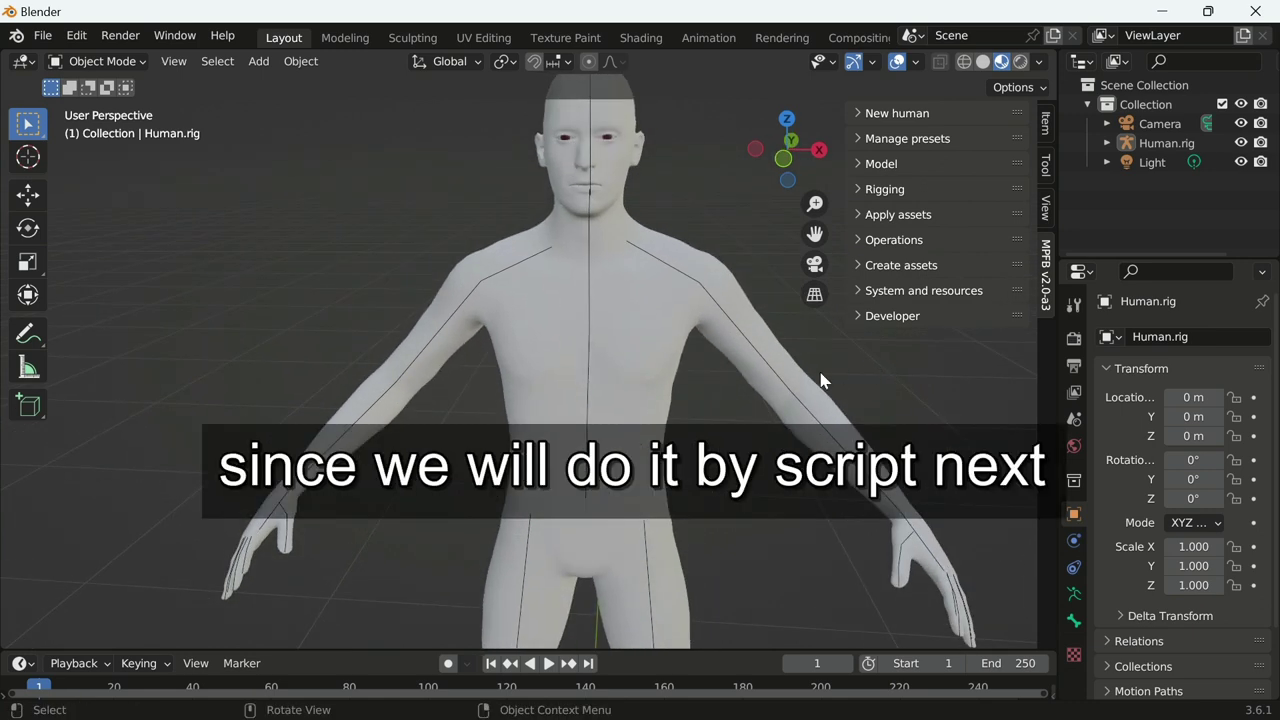
# Close Blender without saving and relaunch it from the blender-3.6.1-windows-x64 folder.
pyautogui.click(1262, 8)
pyautogui.click(662, 405)
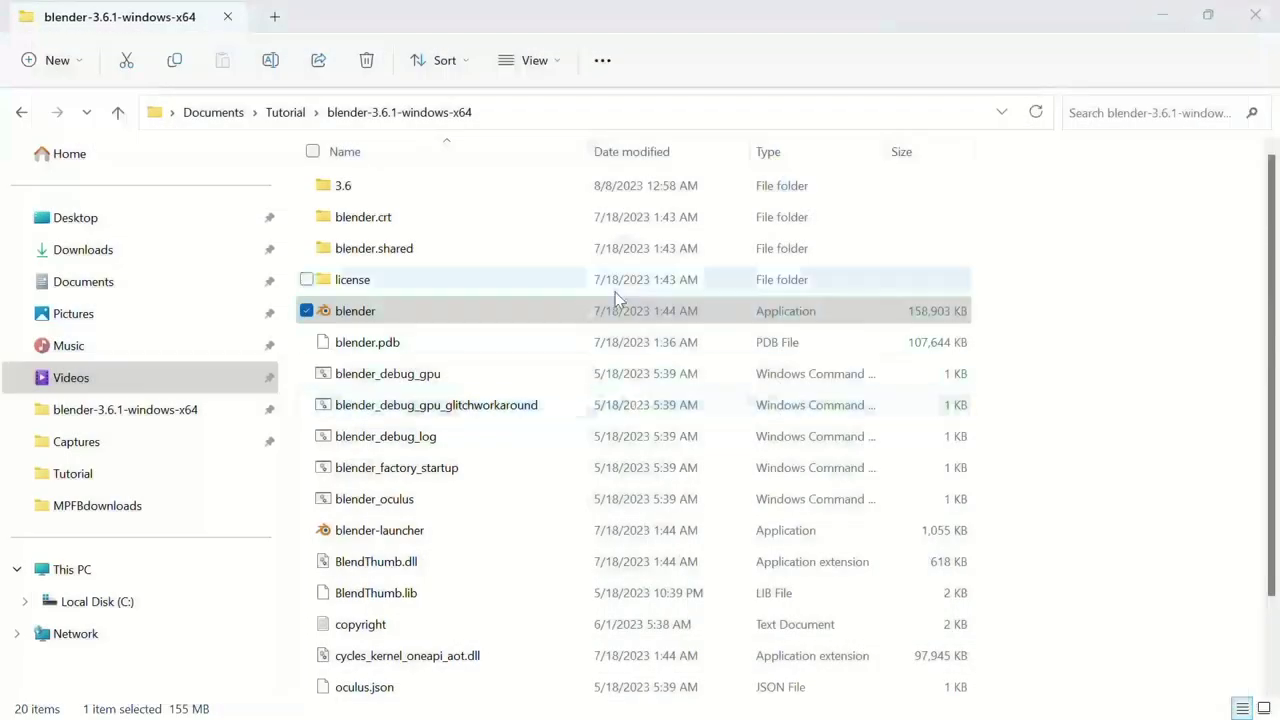
pyautogui.hotkey('alt', 'Up')
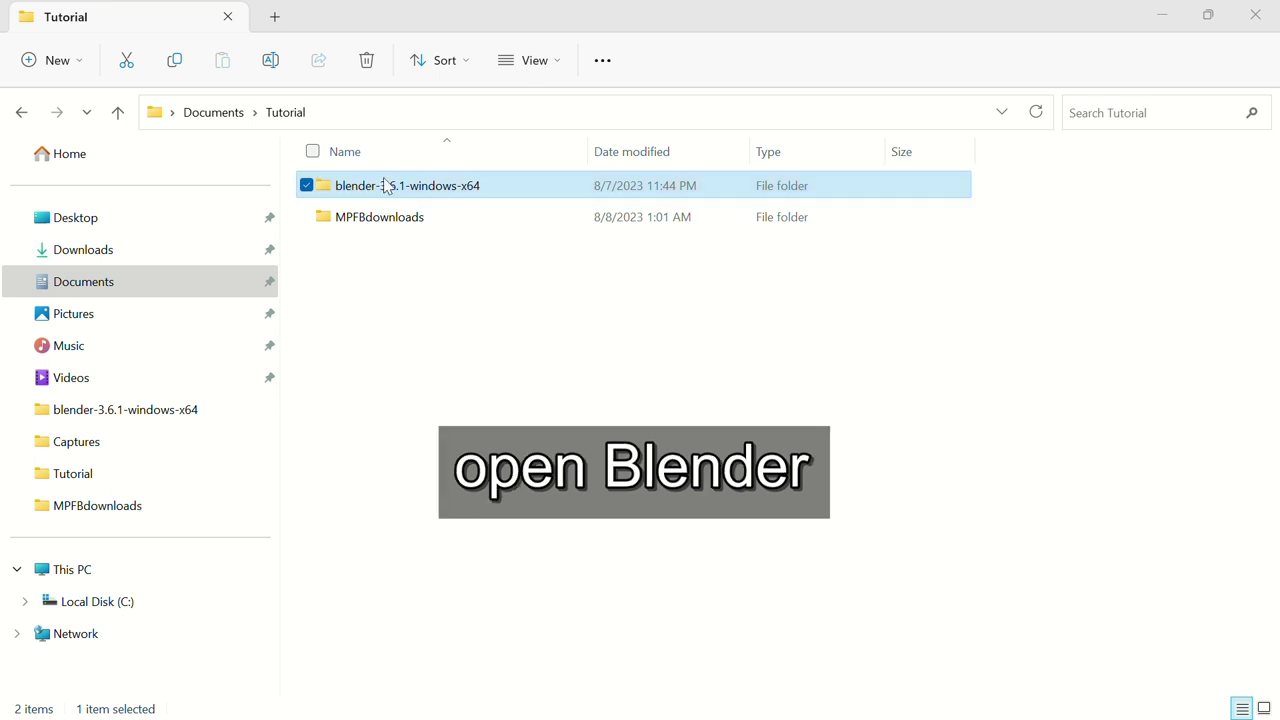
pyautogui.doubleClick(386, 186)
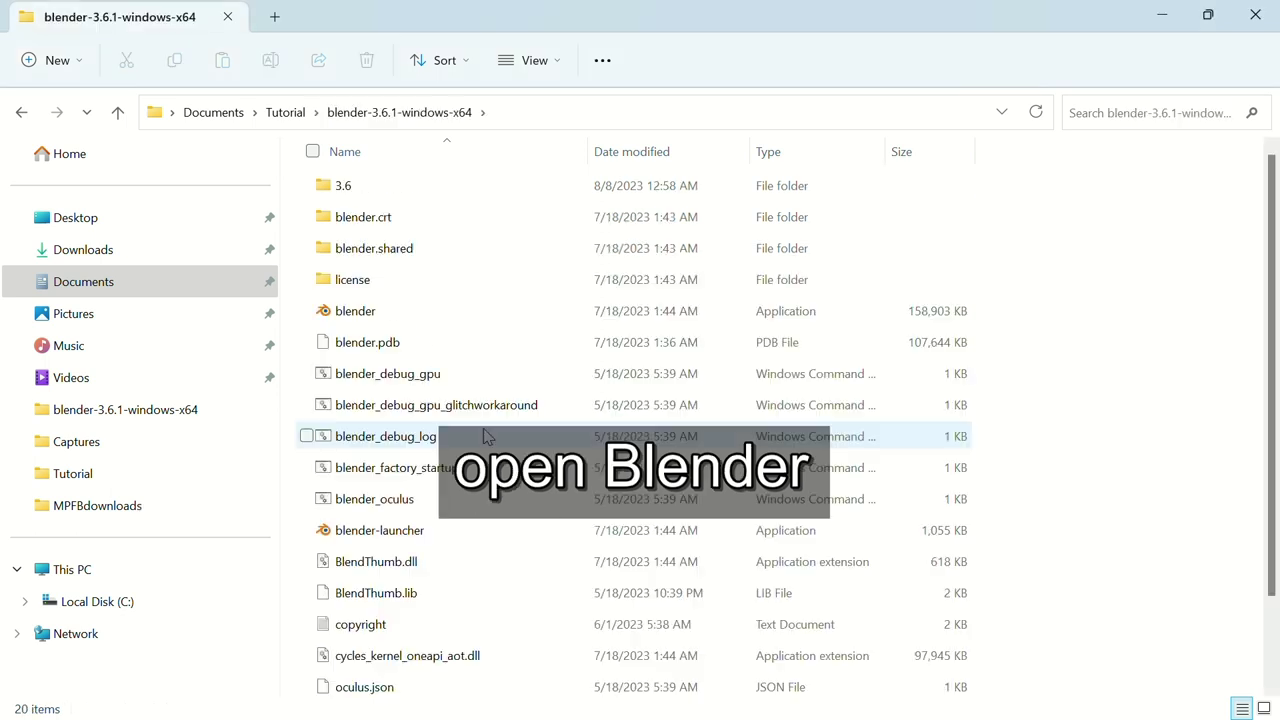
pyautogui.doubleClick(427, 311)
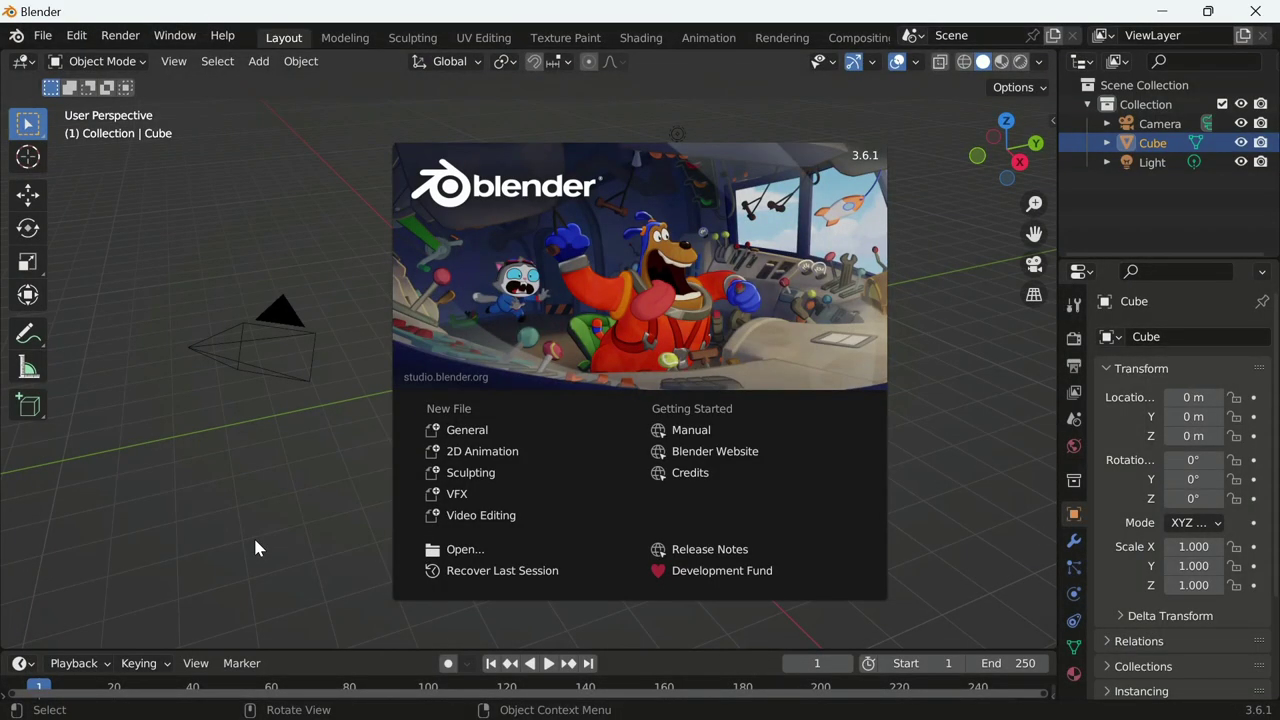
# Dismiss the splash screen and orbit and zoom around the default cube.
pyautogui.click(255, 545)
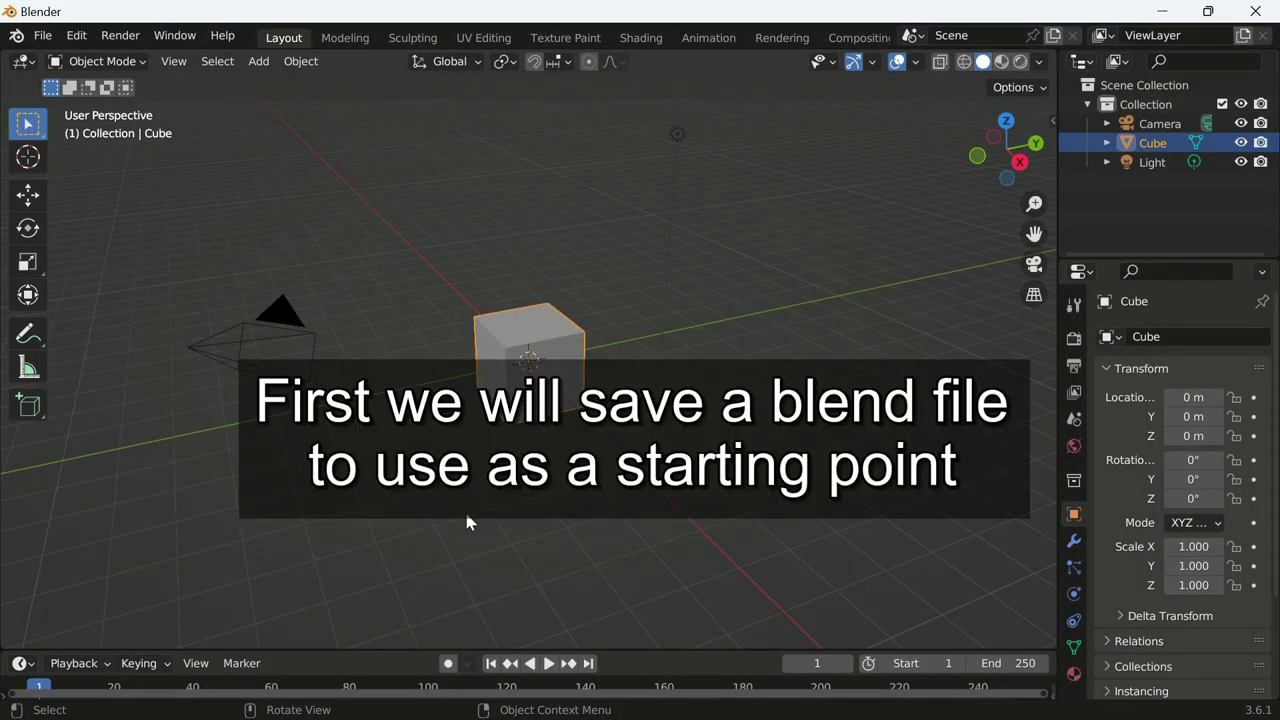
pyautogui.moveTo(463, 510); pyautogui.dragTo(620, 483, button='middle')
pyautogui.scroll(3, 620, 483)
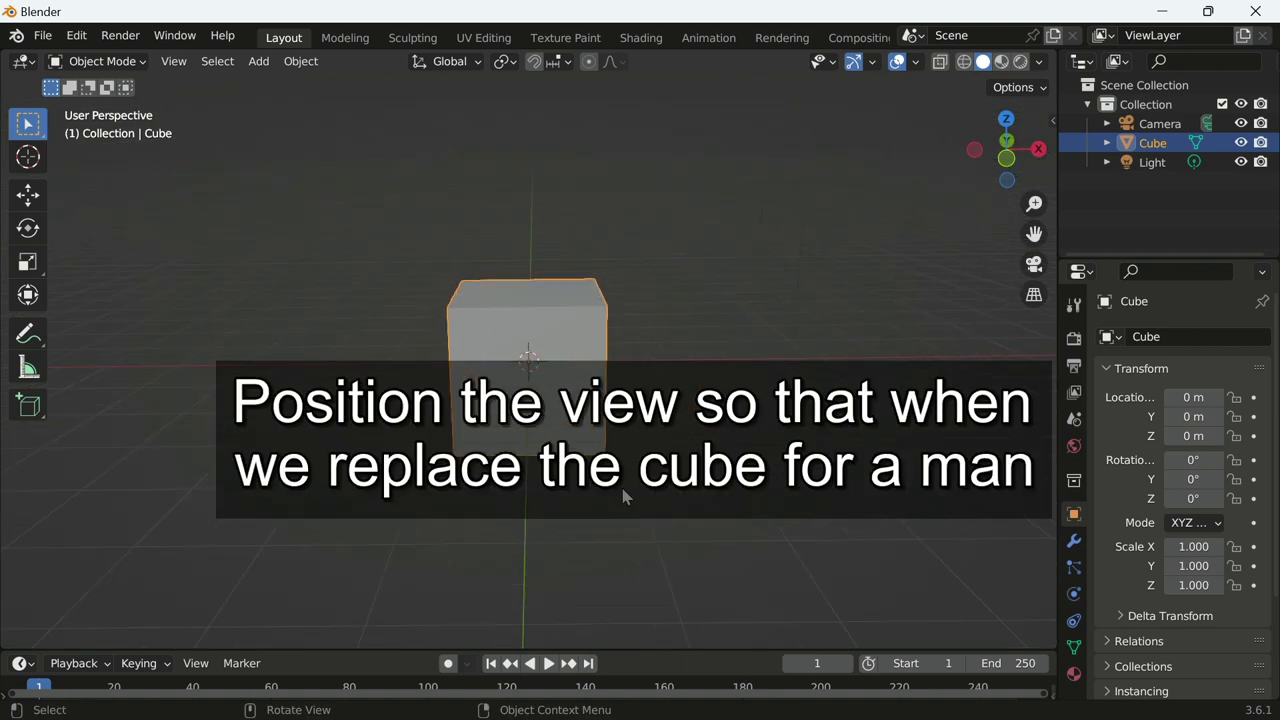
pyautogui.scroll(2, 620, 483)
pyautogui.scroll(2, 621, 487)
pyautogui.scroll(2, 621, 487)
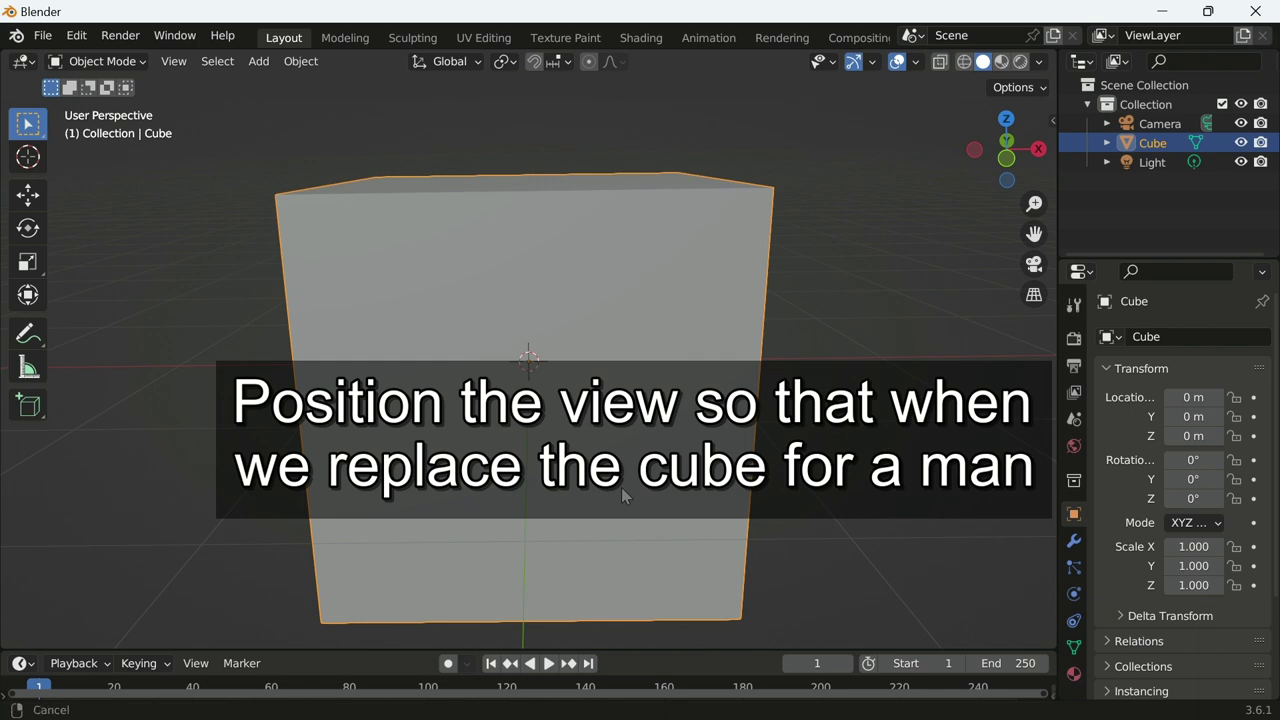
pyautogui.moveTo(621, 487)
pyautogui.mouseDown(button='middle')
pyautogui.moveTo(638, 612)
pyautogui.moveTo(634, 543)
pyautogui.mouseUp(button='middle')
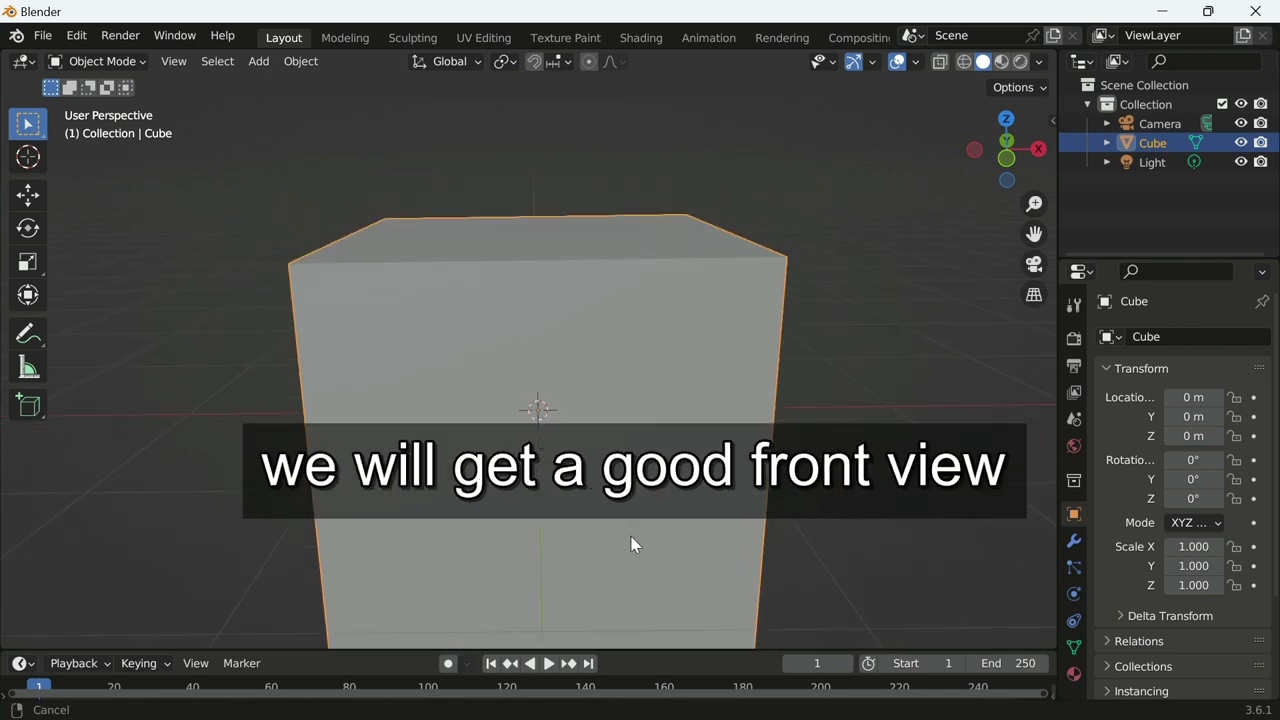
# Look over the File menu, orbit to a corner view, and open the Edit menu.
pyautogui.click(45, 36)
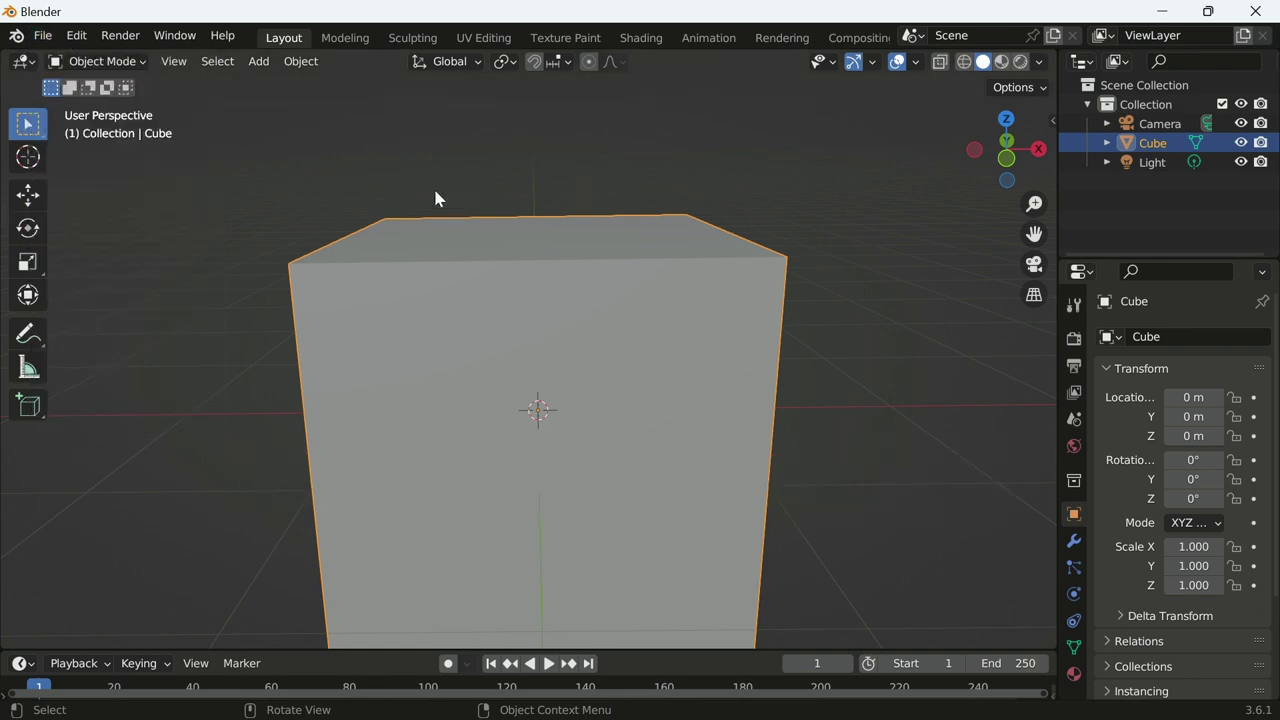
pyautogui.moveTo(522, 247); pyautogui.dragTo(467, 274, button='middle')
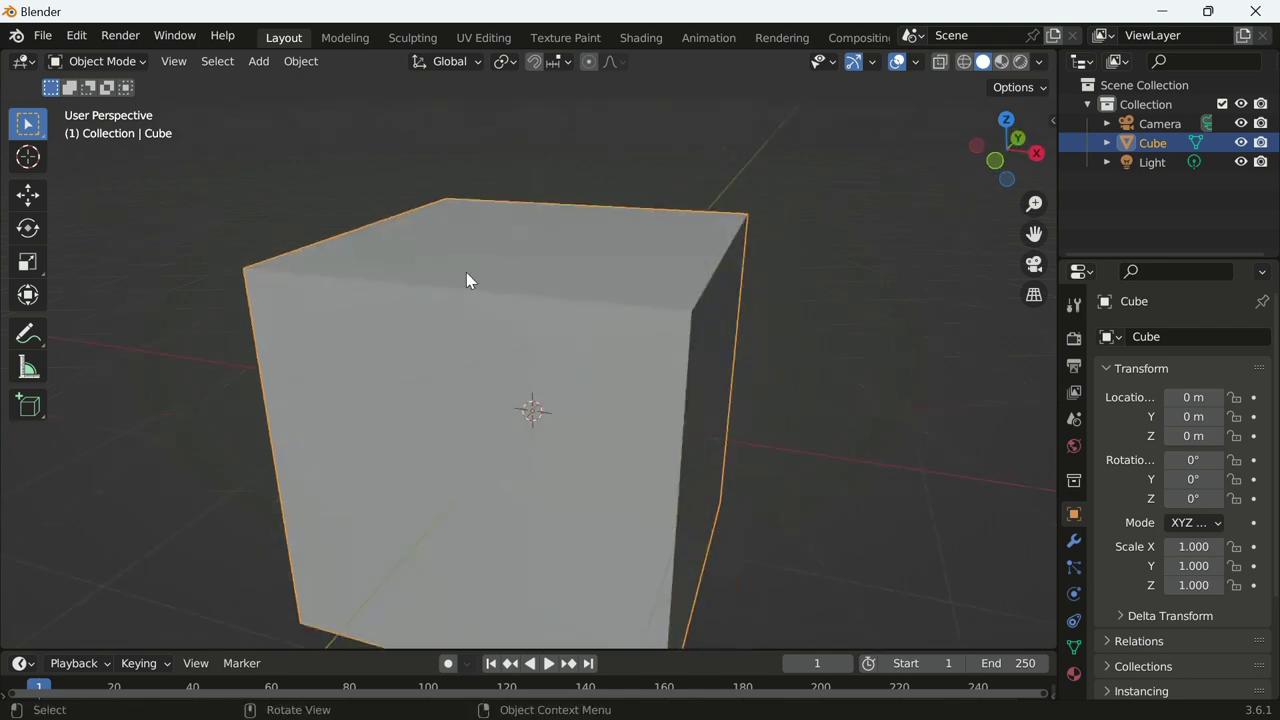
pyautogui.scroll(-4, 471, 279)
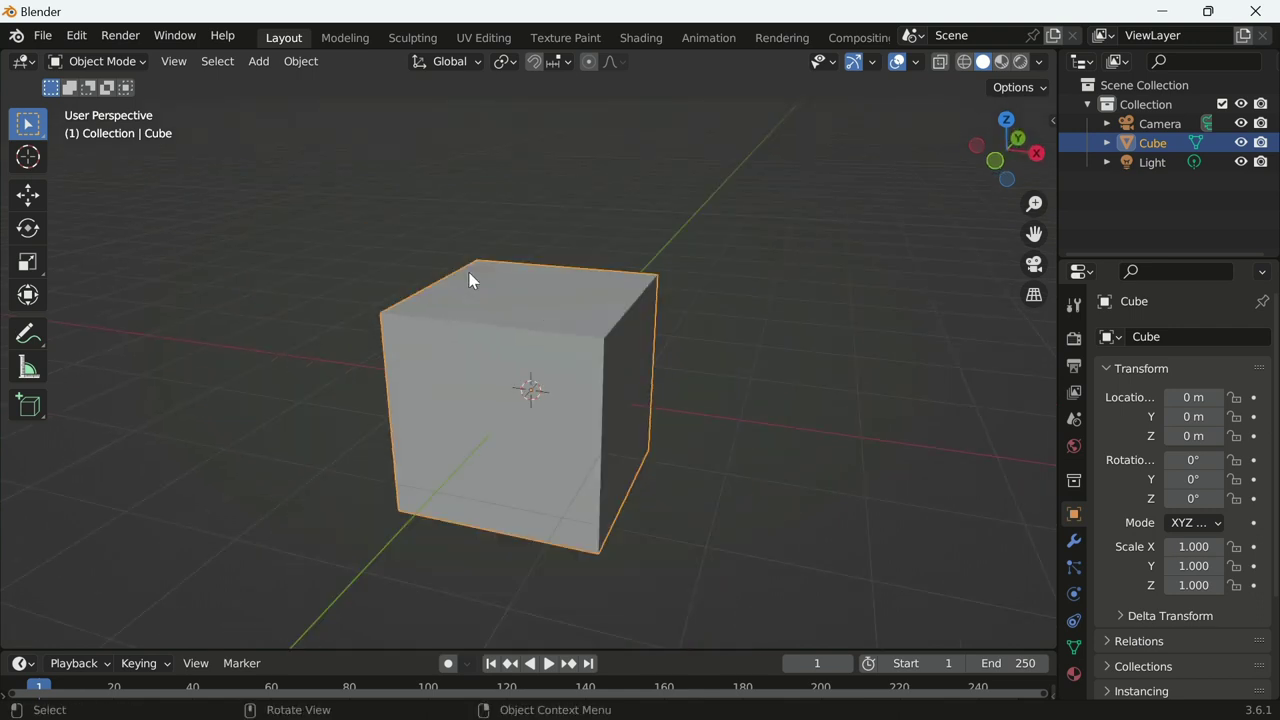
pyautogui.click(76, 35)
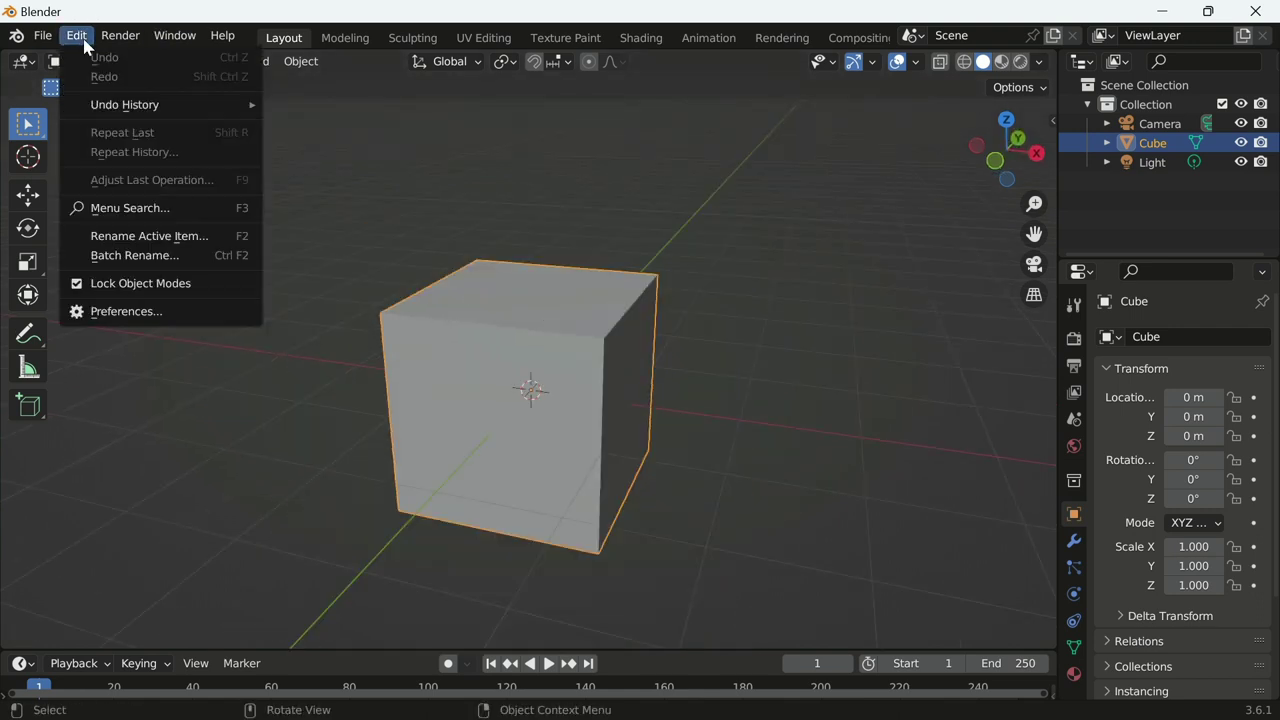
pyautogui.click(166, 313)
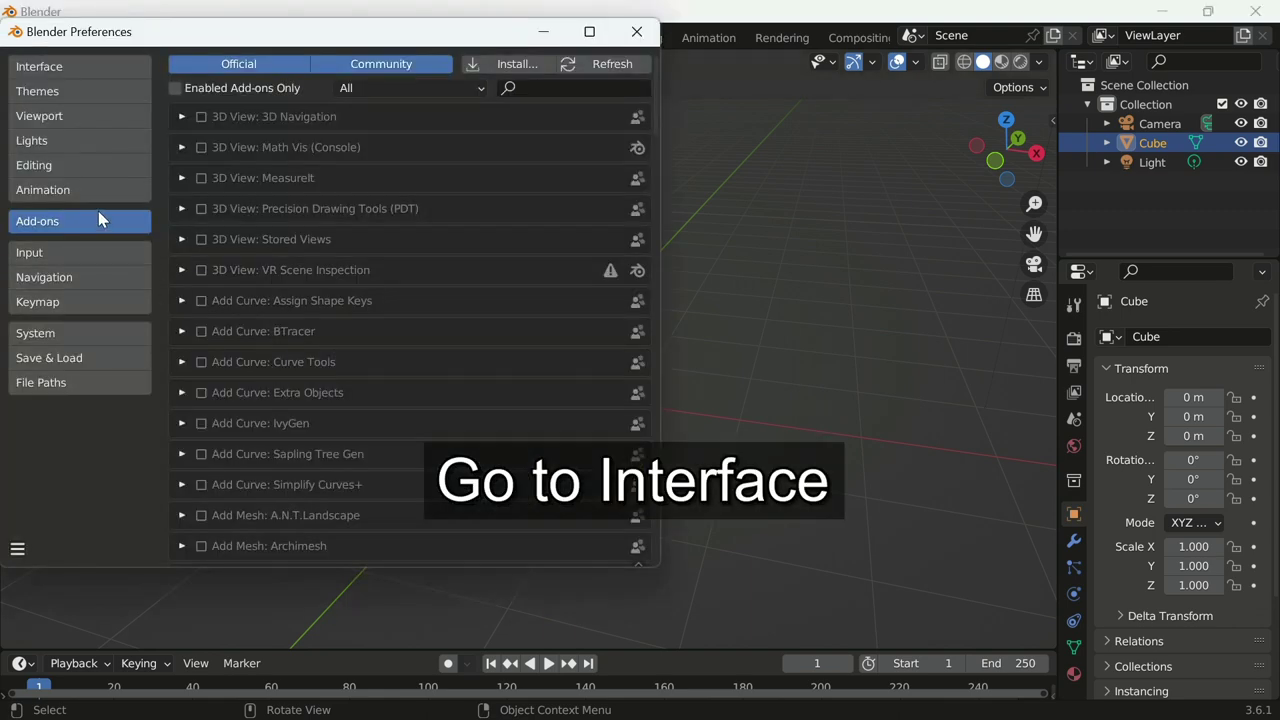
pyautogui.click(100, 68)
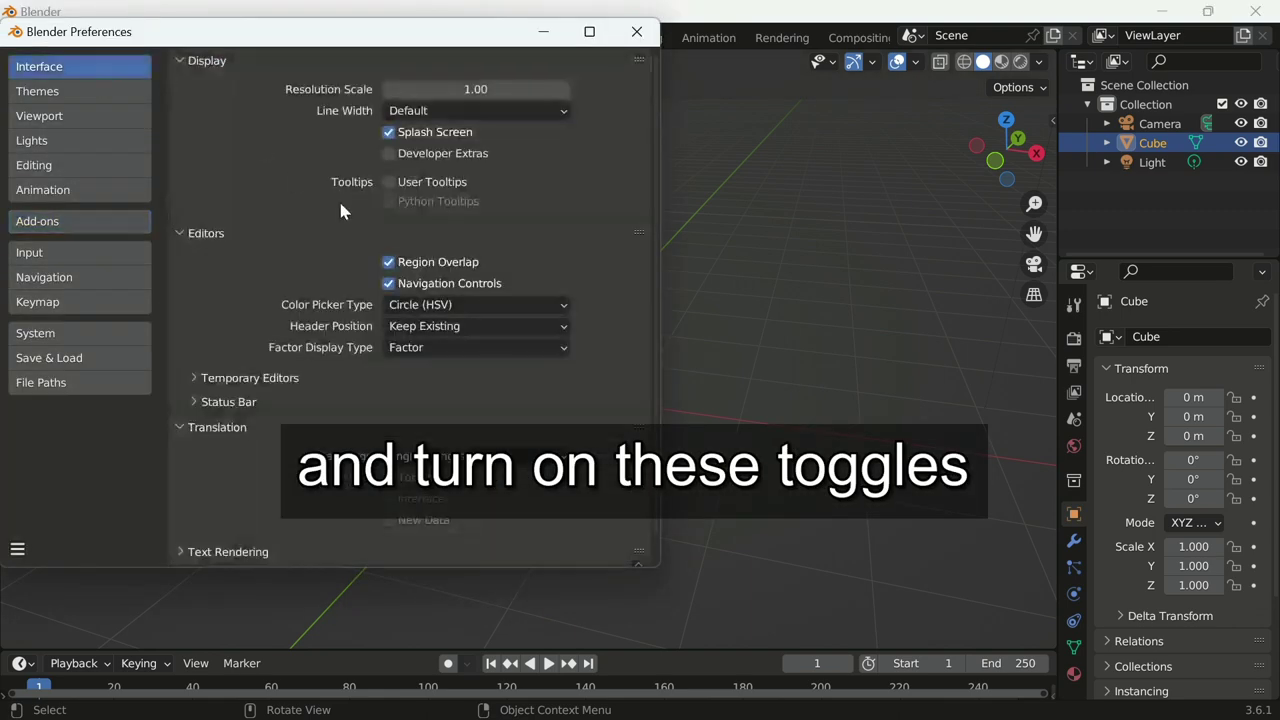
pyautogui.click(388, 153)
pyautogui.click(388, 182)
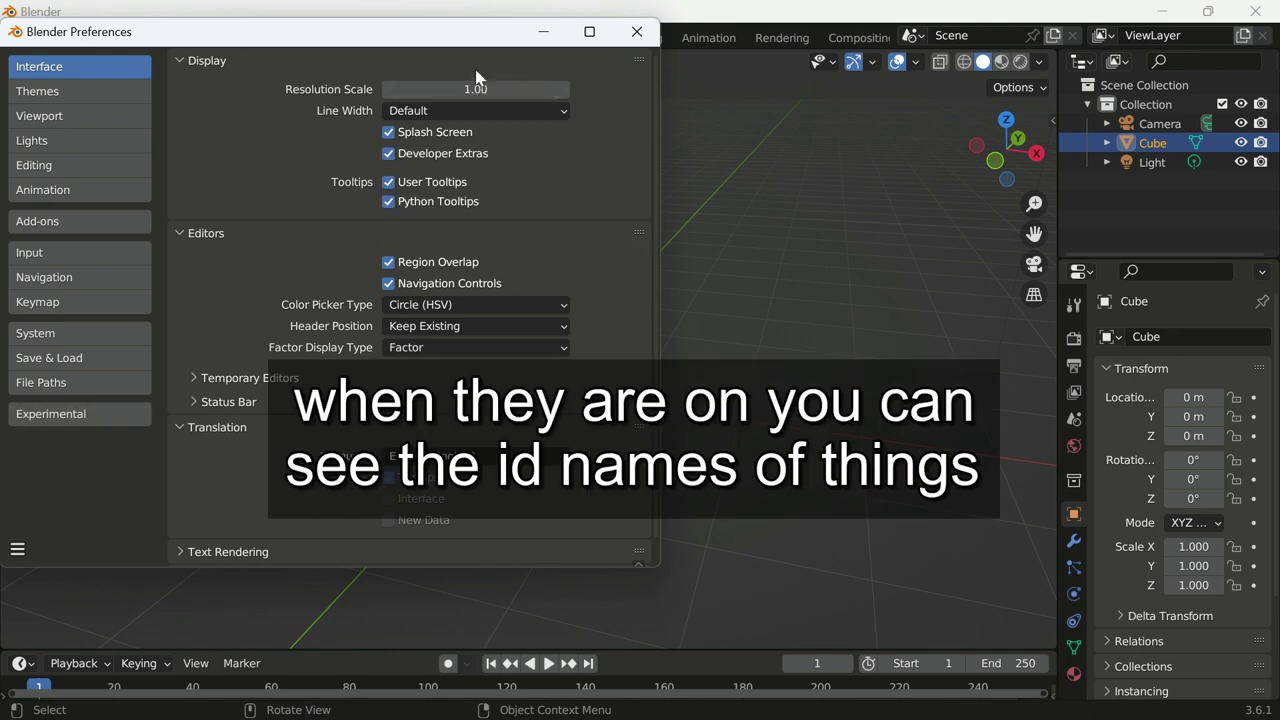
pyautogui.moveTo(571, 33); pyautogui.dragTo(645, 120)
pyautogui.click(710, 119)
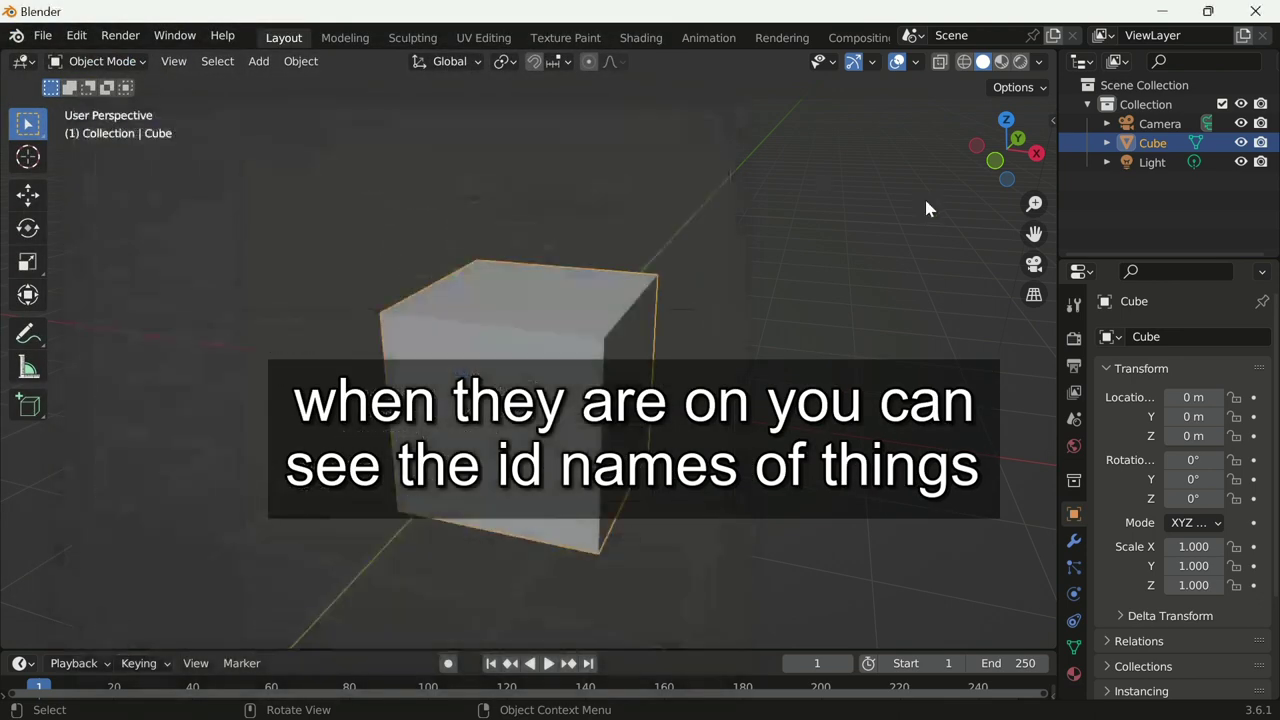
pyautogui.click(1050, 122)
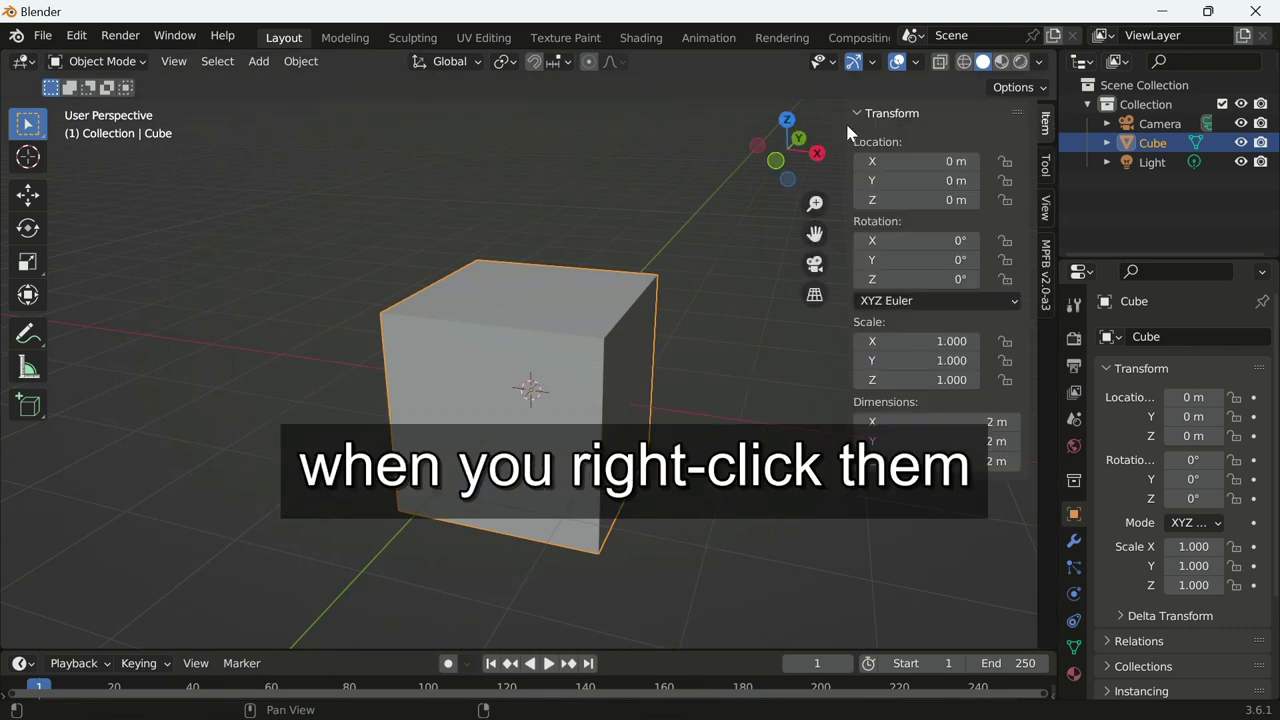
pyautogui.click(1045, 297)
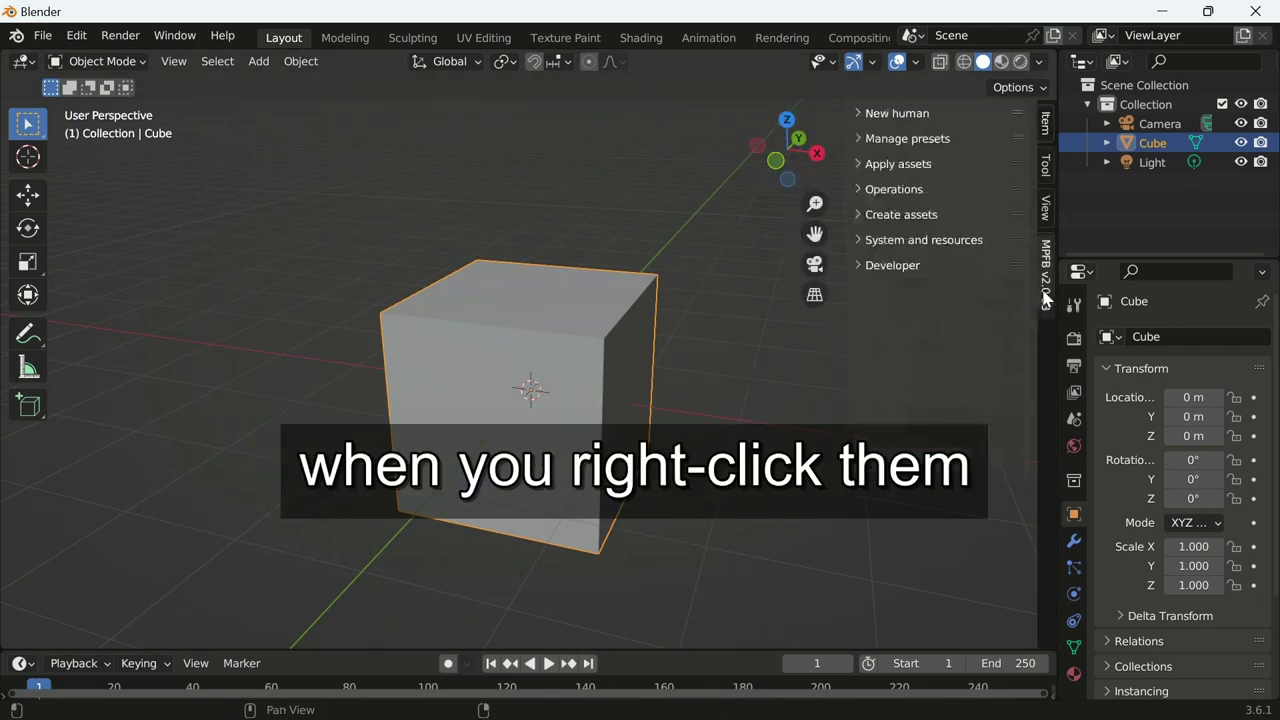
pyautogui.rightClick(913, 112)
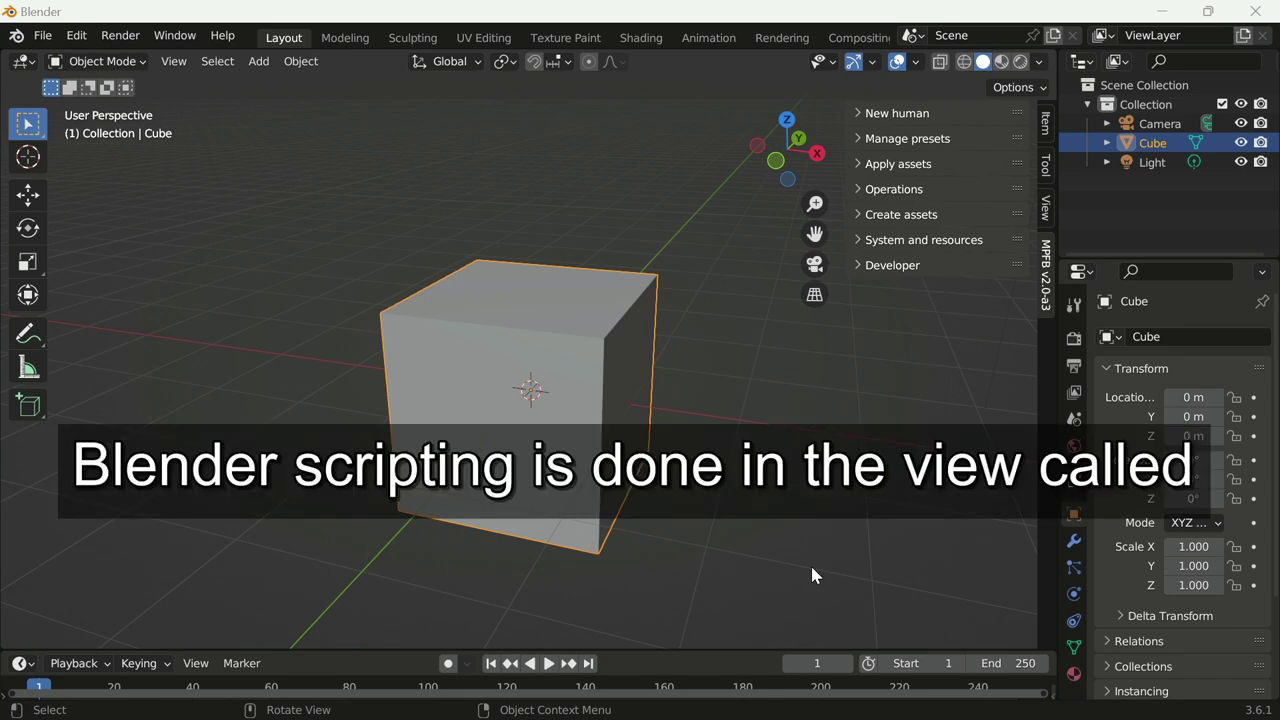
# Switch to the Scripting workspace, create a new text block named Text, and browse Templates.
pyautogui.scroll(-2, 850, 40)
pyautogui.scroll(-4, 843, 45)
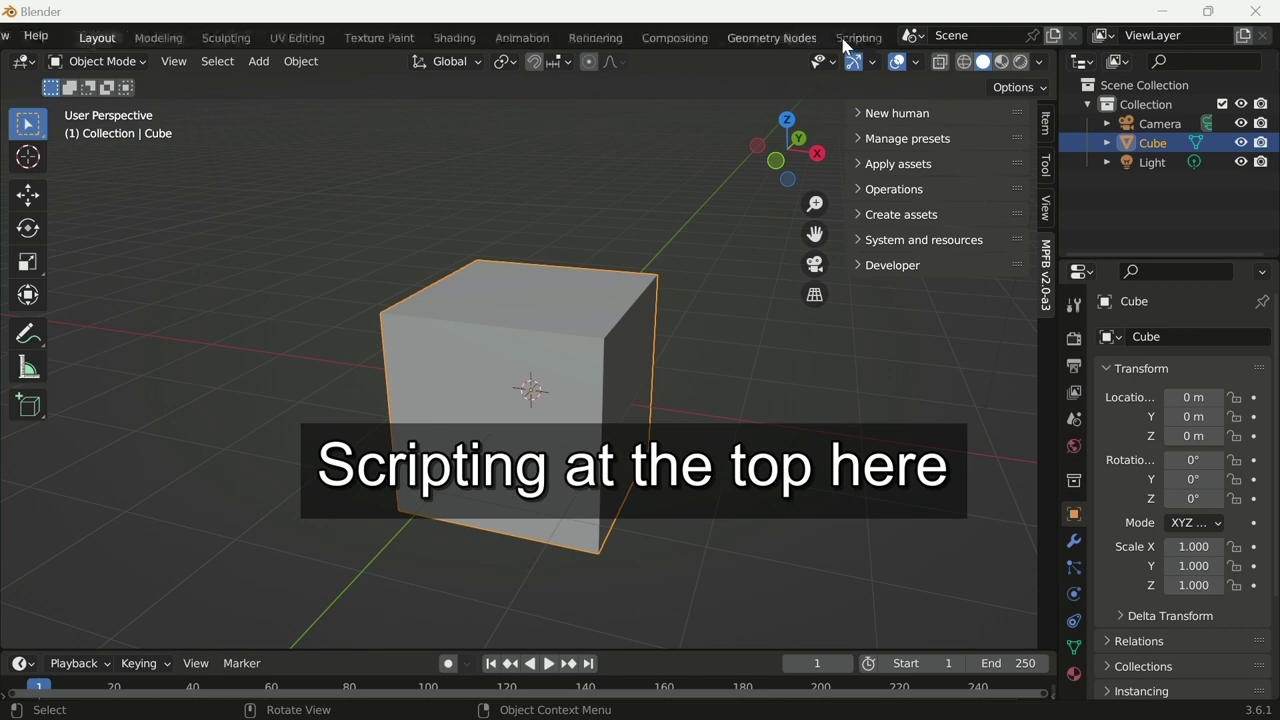
pyautogui.scroll(-1, 843, 45)
pyautogui.click(843, 38)
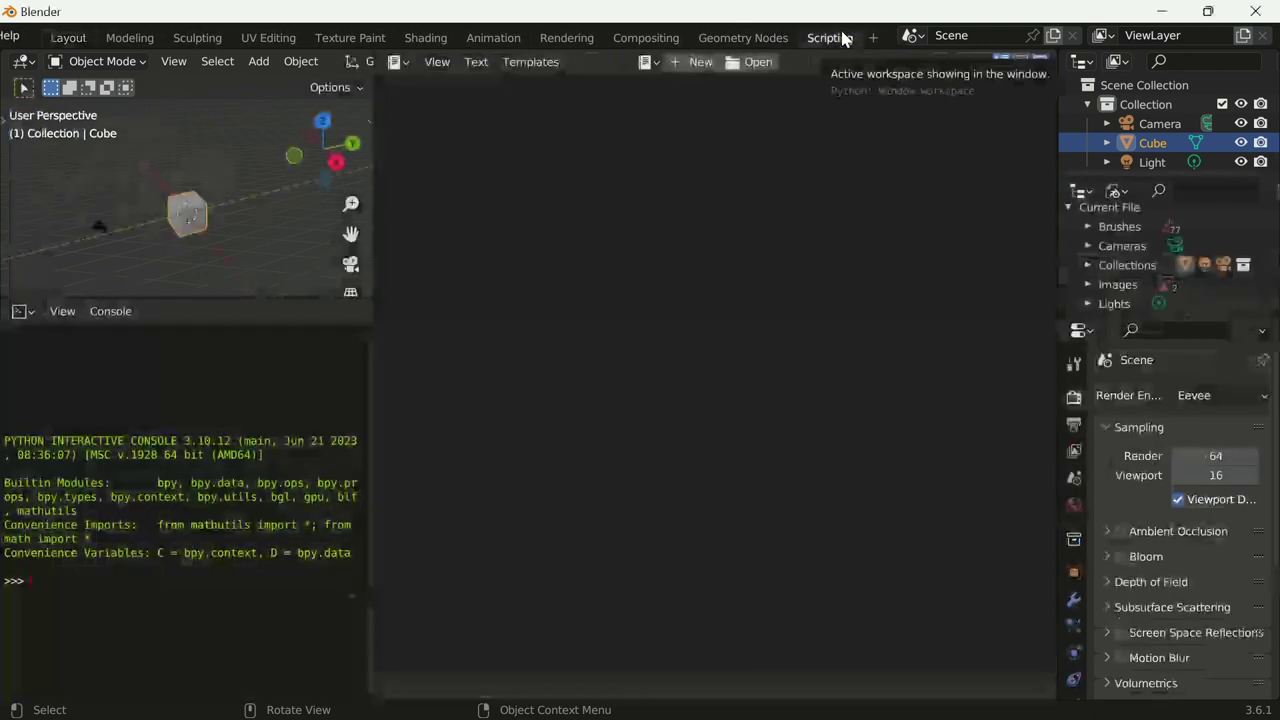
pyautogui.moveTo(975, 17); pyautogui.dragTo(975, 36)
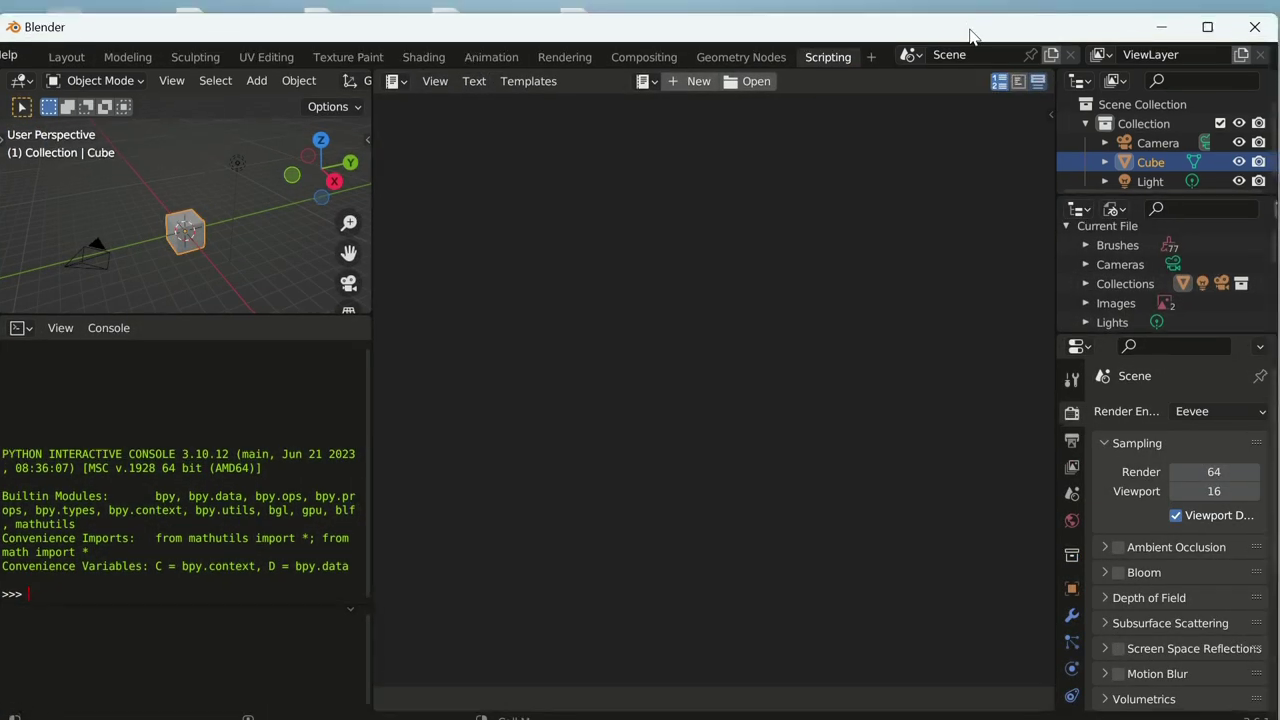
pyautogui.click(688, 84)
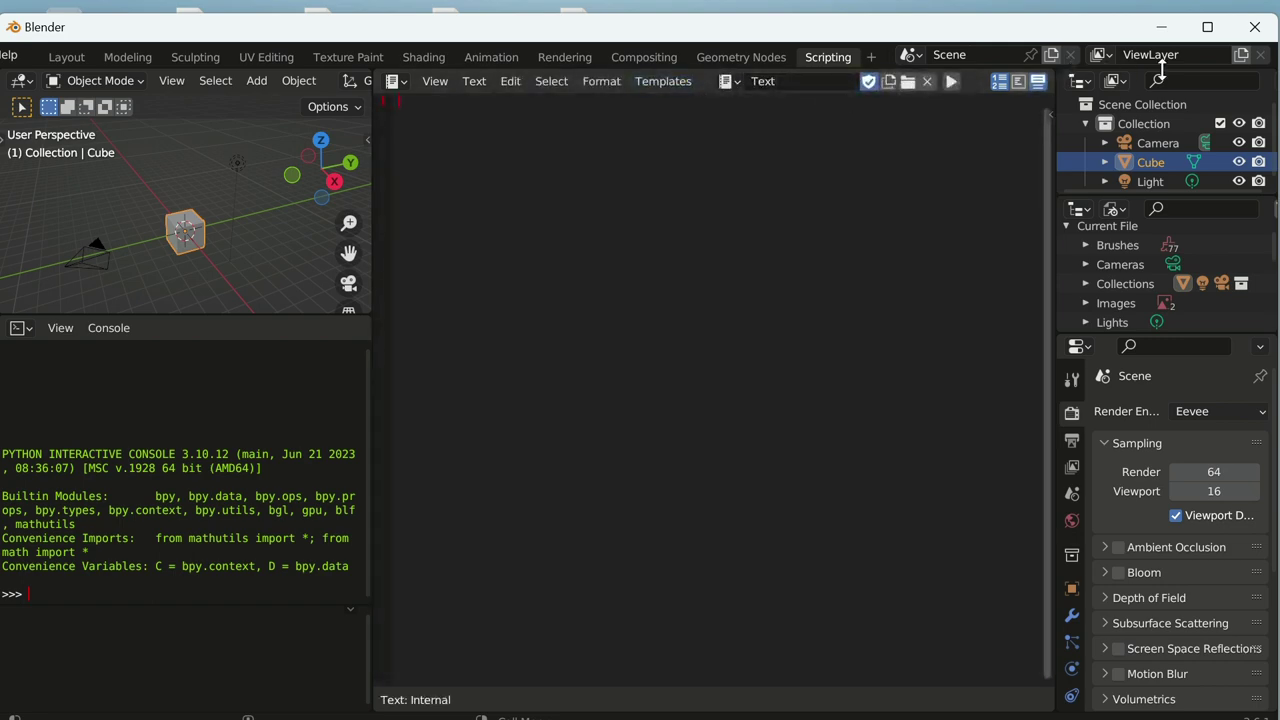
pyautogui.click(1205, 30)
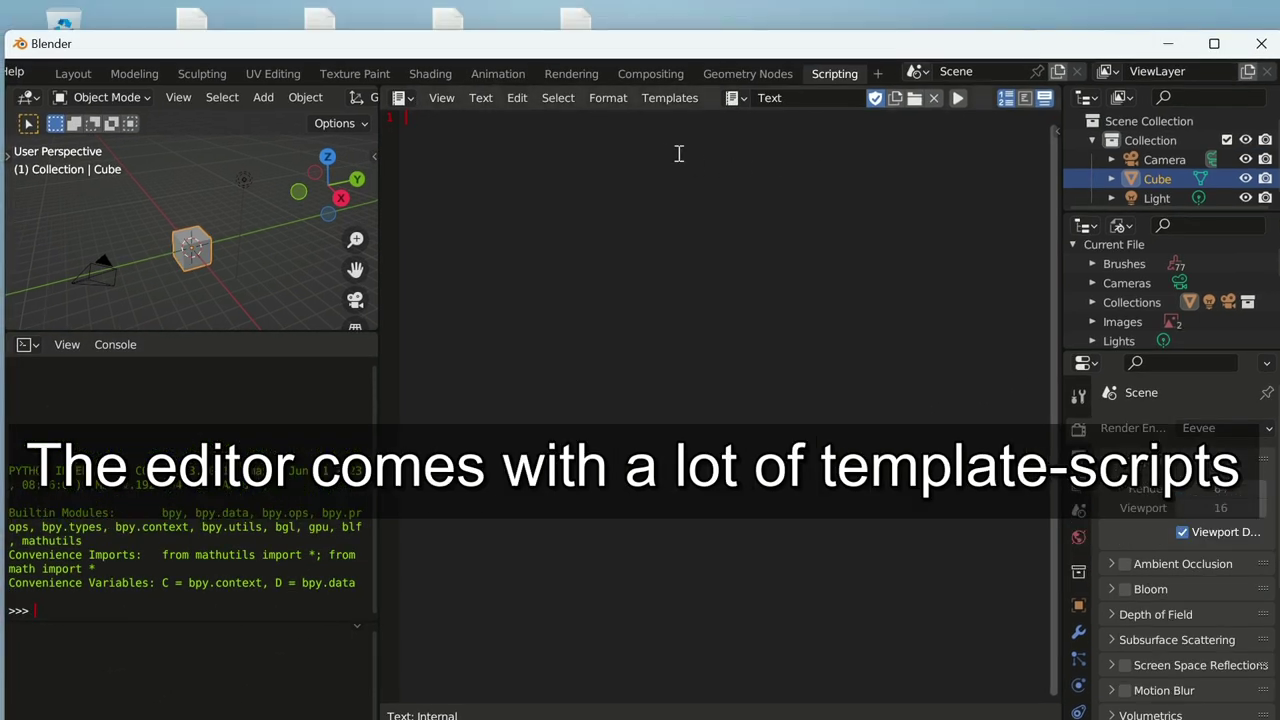
pyautogui.click(666, 62)
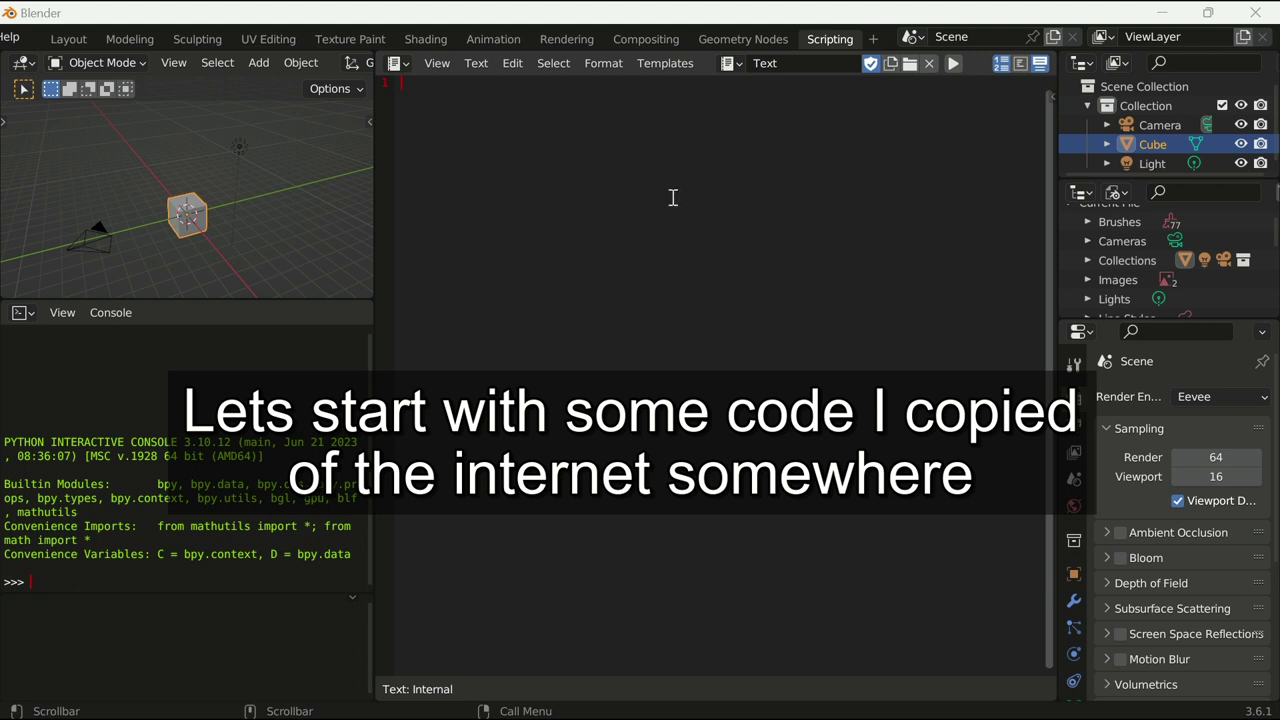
# Paste the copied panel code into the Text block and run the script.
pyautogui.hotkey('ctrl', 'v')
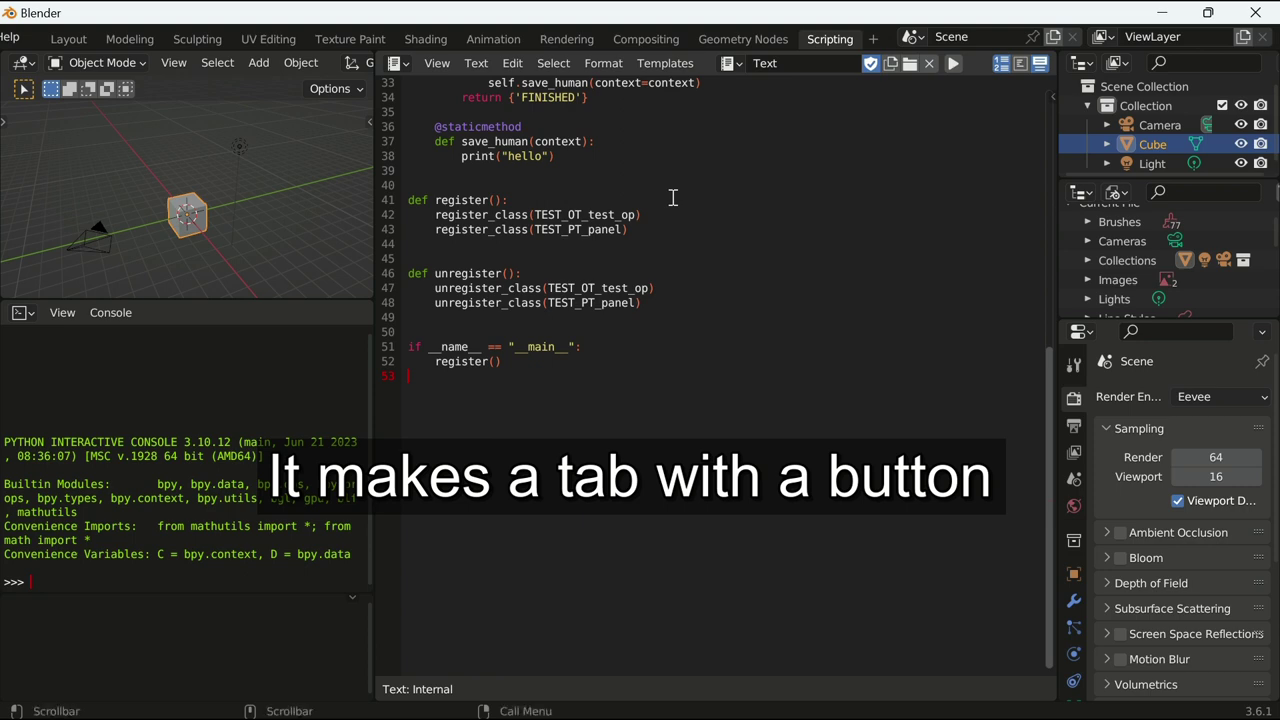
pyautogui.scroll(1, 673, 200)
pyautogui.scroll(2, 676, 214)
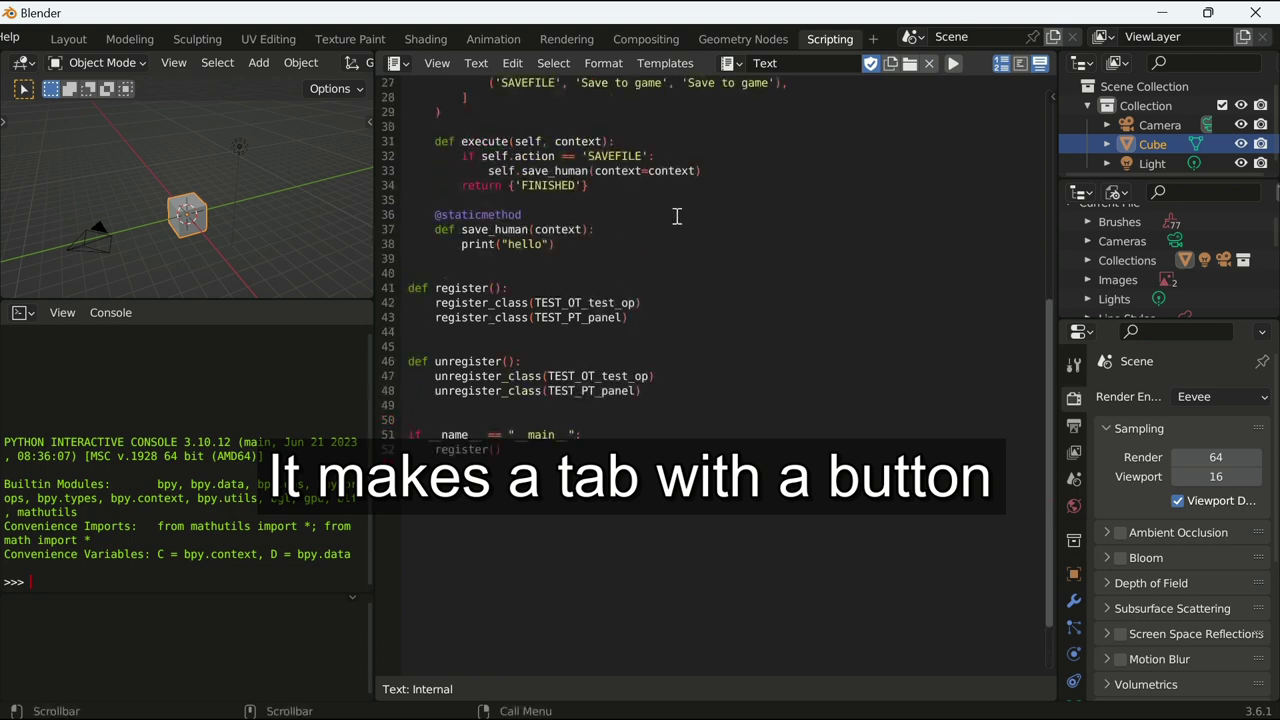
pyautogui.scroll(4, 676, 216)
pyautogui.scroll(1, 676, 218)
pyautogui.scroll(4, 675, 220)
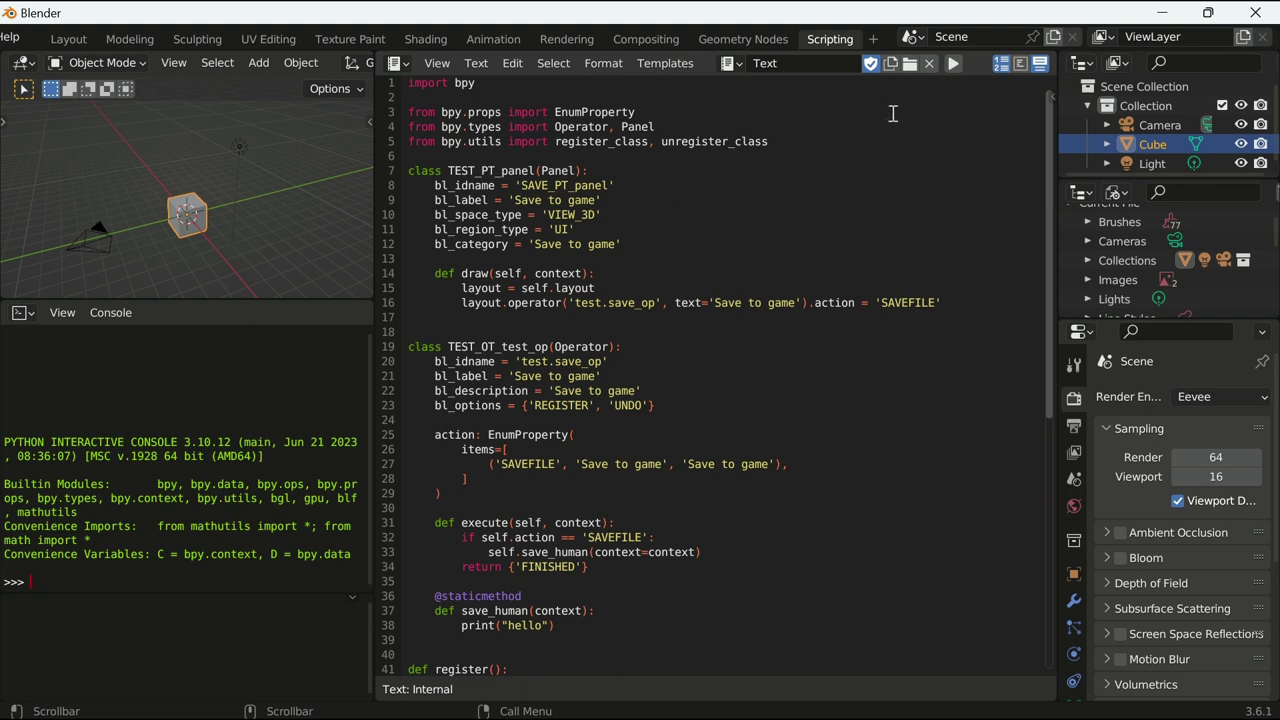
pyautogui.click(953, 63)
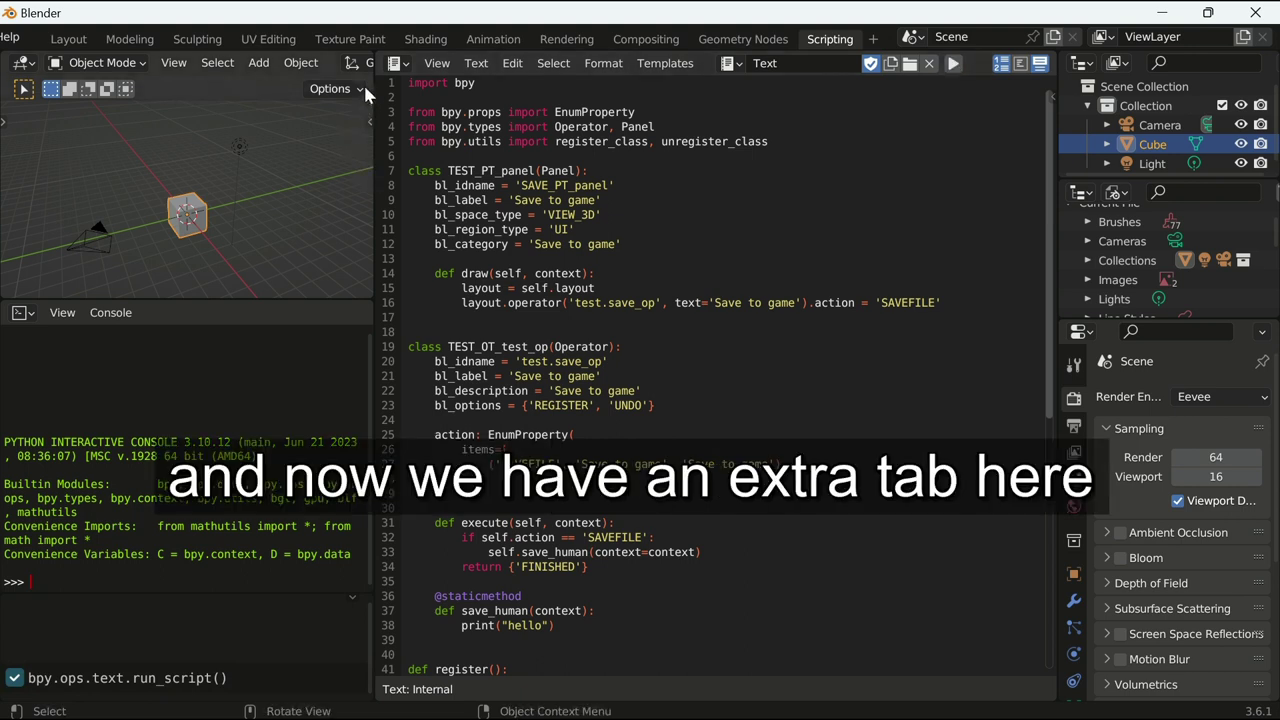
# Show the 3D view sidebar on the new Save to game tab.
pyautogui.press('n')
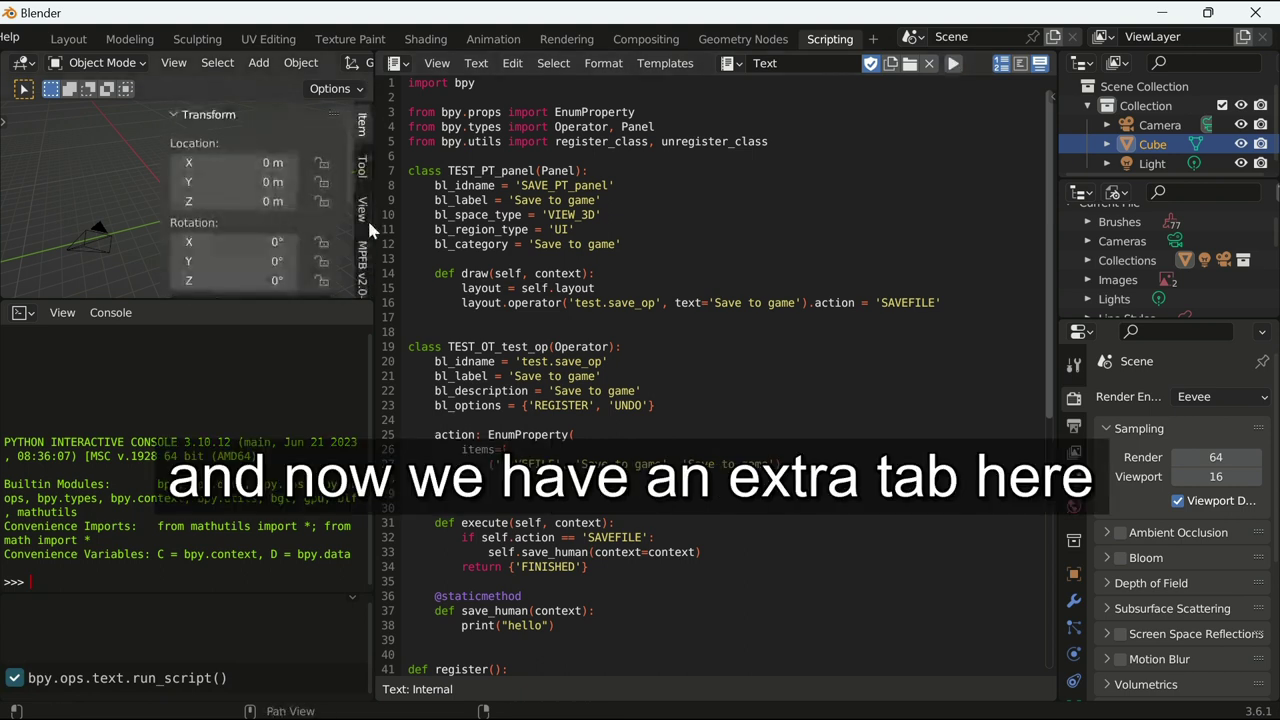
pyautogui.click(362, 262)
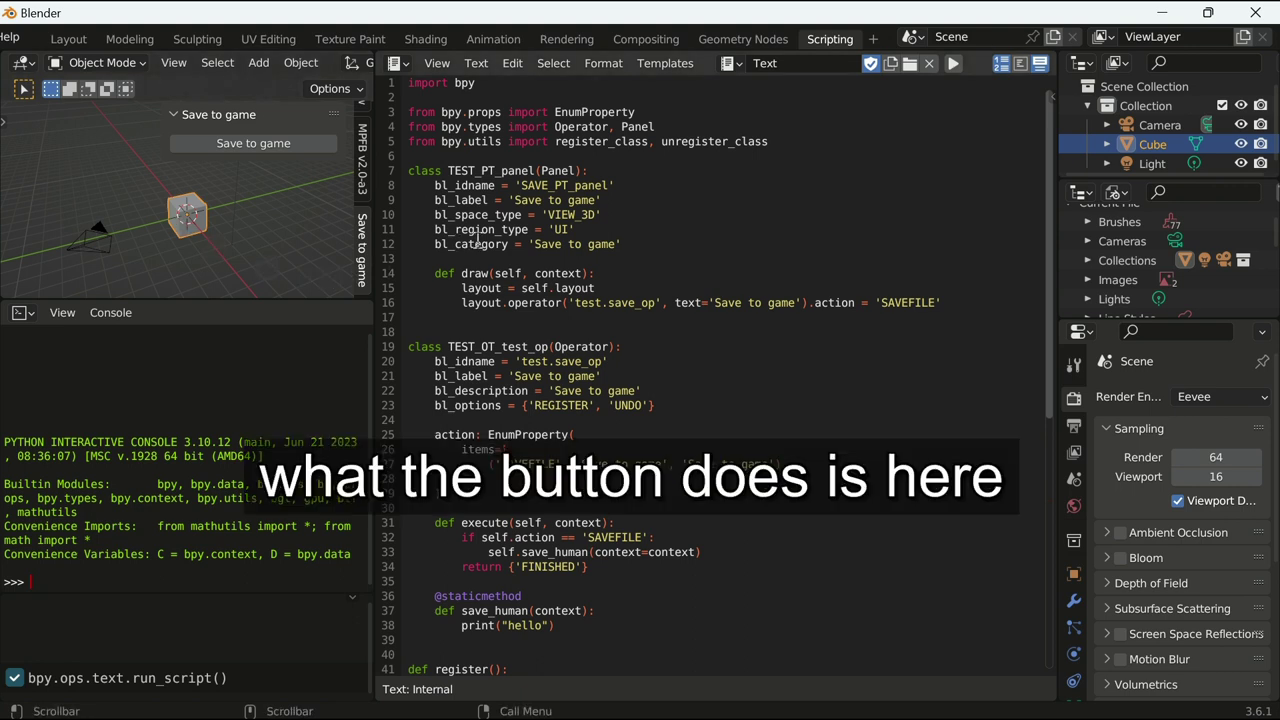
pyautogui.scroll(-3, 600, 240)
pyautogui.scroll(-2, 735, 232)
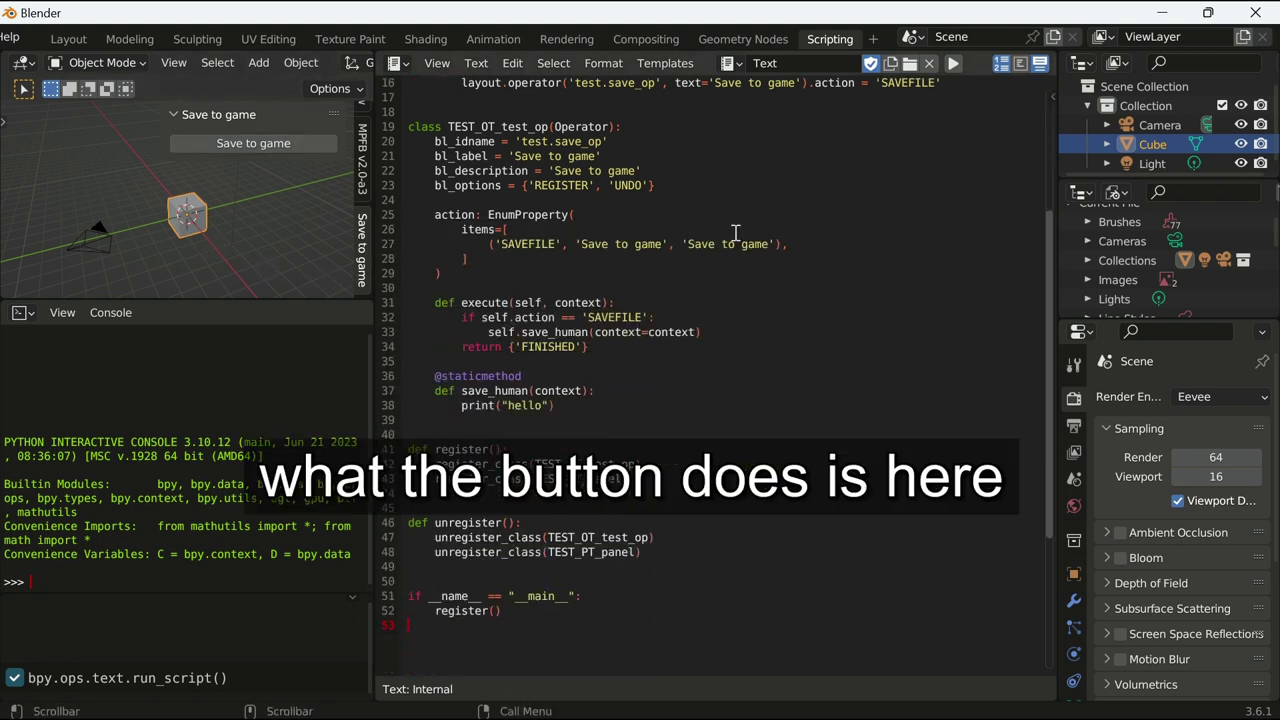
pyautogui.scroll(-1, 735, 232)
pyautogui.scroll(-3, 735, 232)
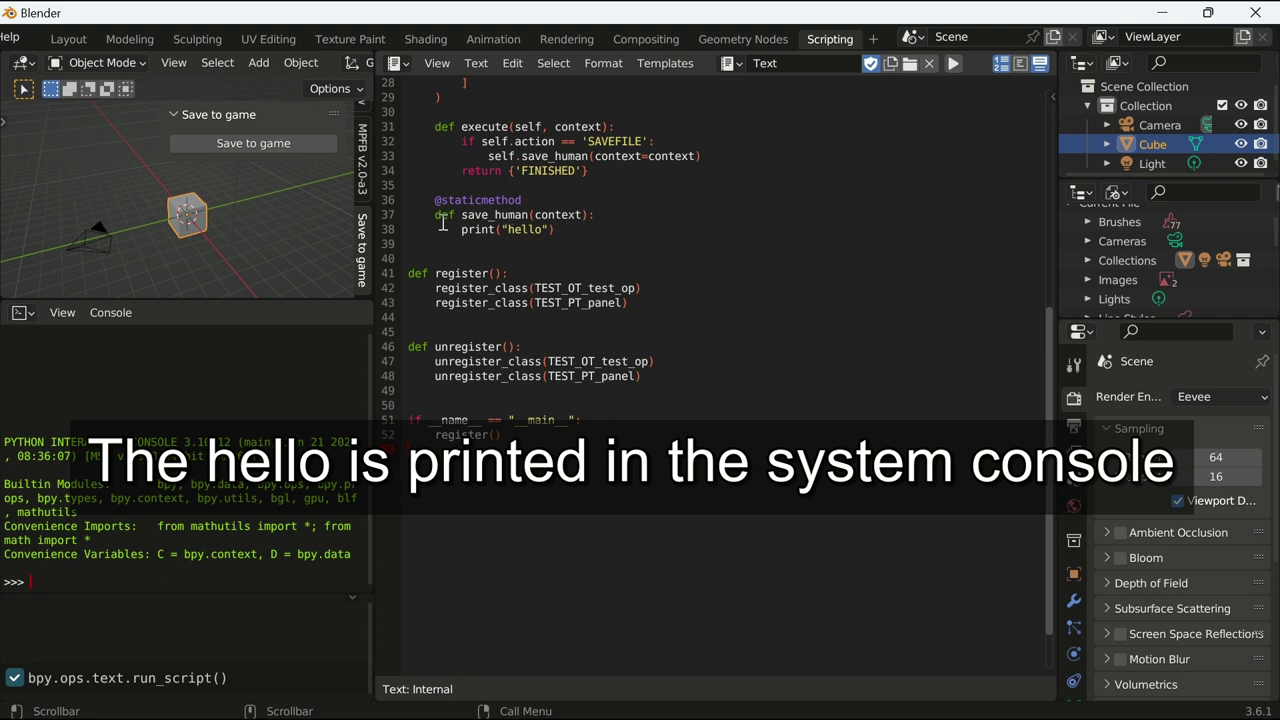
# Run the Save to game operator and toggle the system console from the Window menu.
pyautogui.click(250, 143)
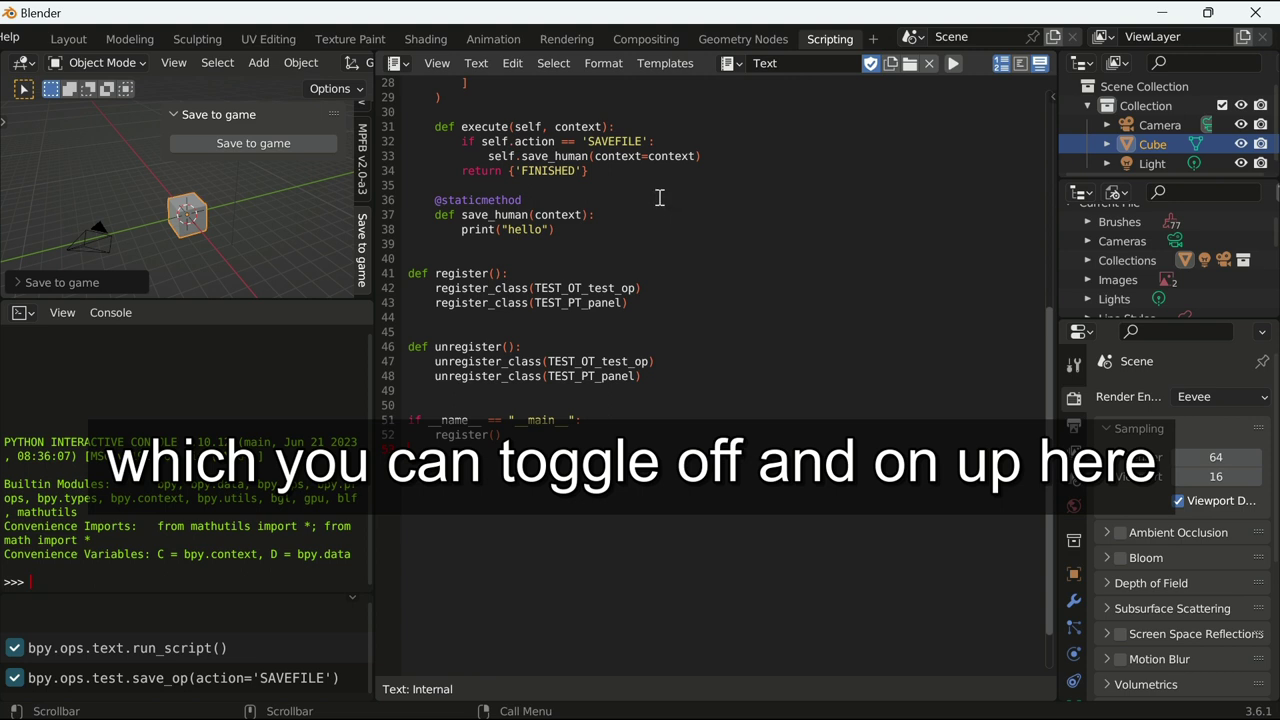
pyautogui.scroll(2, 236, 33)
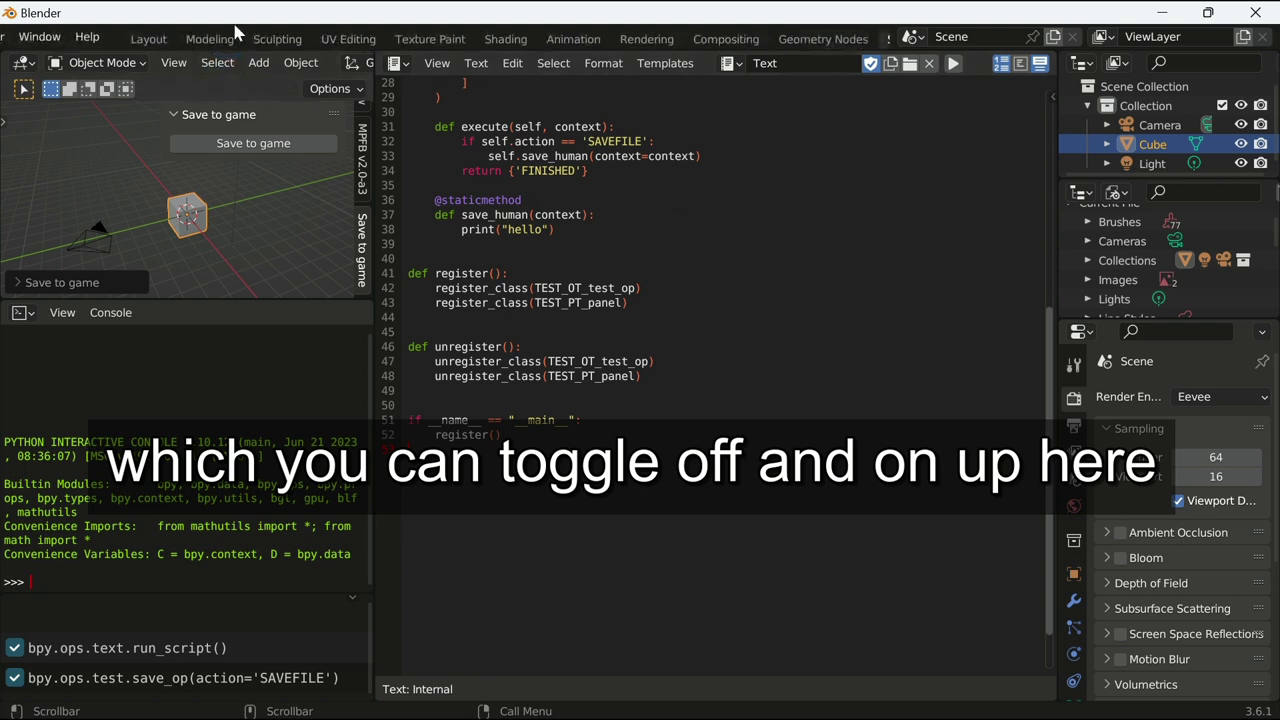
pyautogui.scroll(3, 237, 30)
pyautogui.click(186, 37)
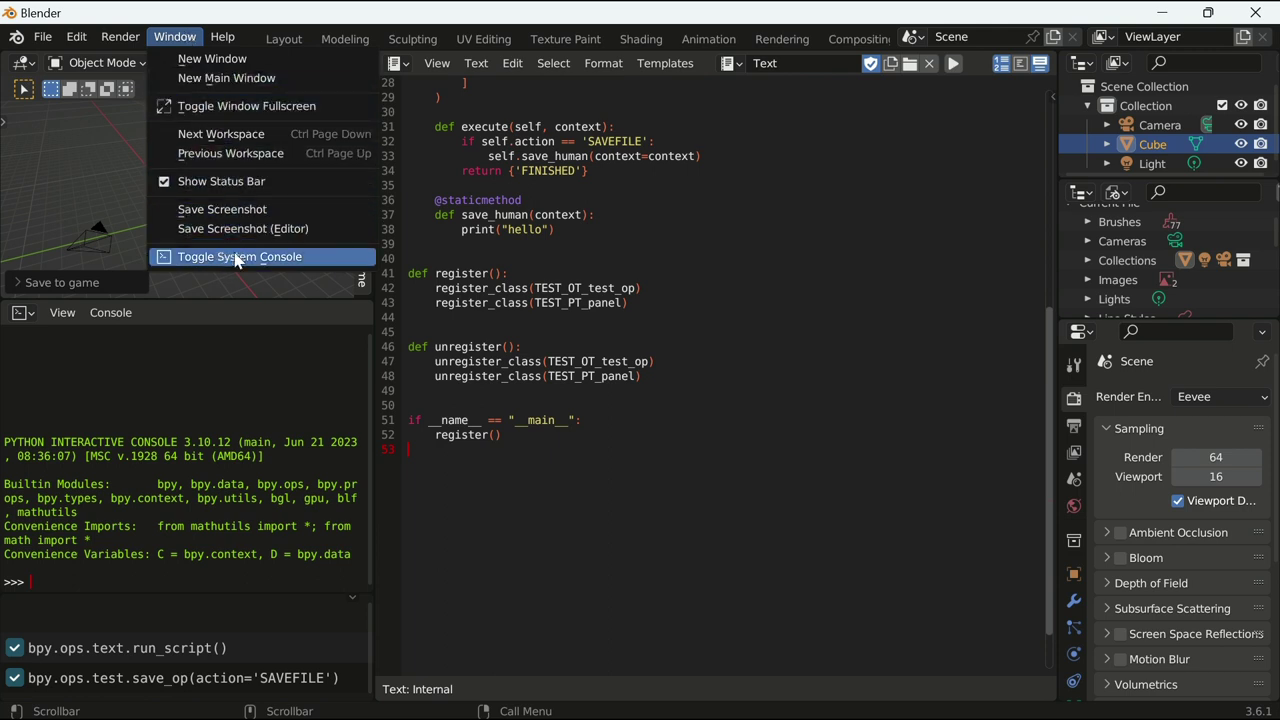
pyautogui.click(238, 258)
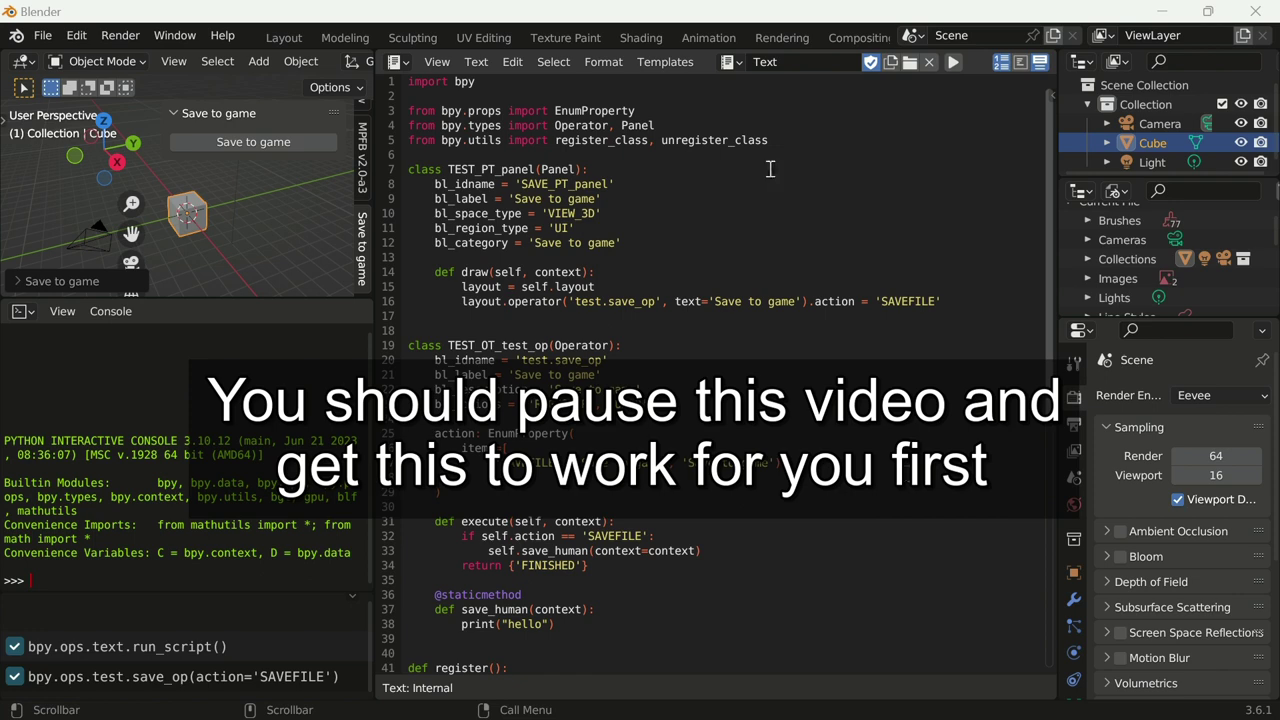
pyautogui.scroll(-1, 770, 169)
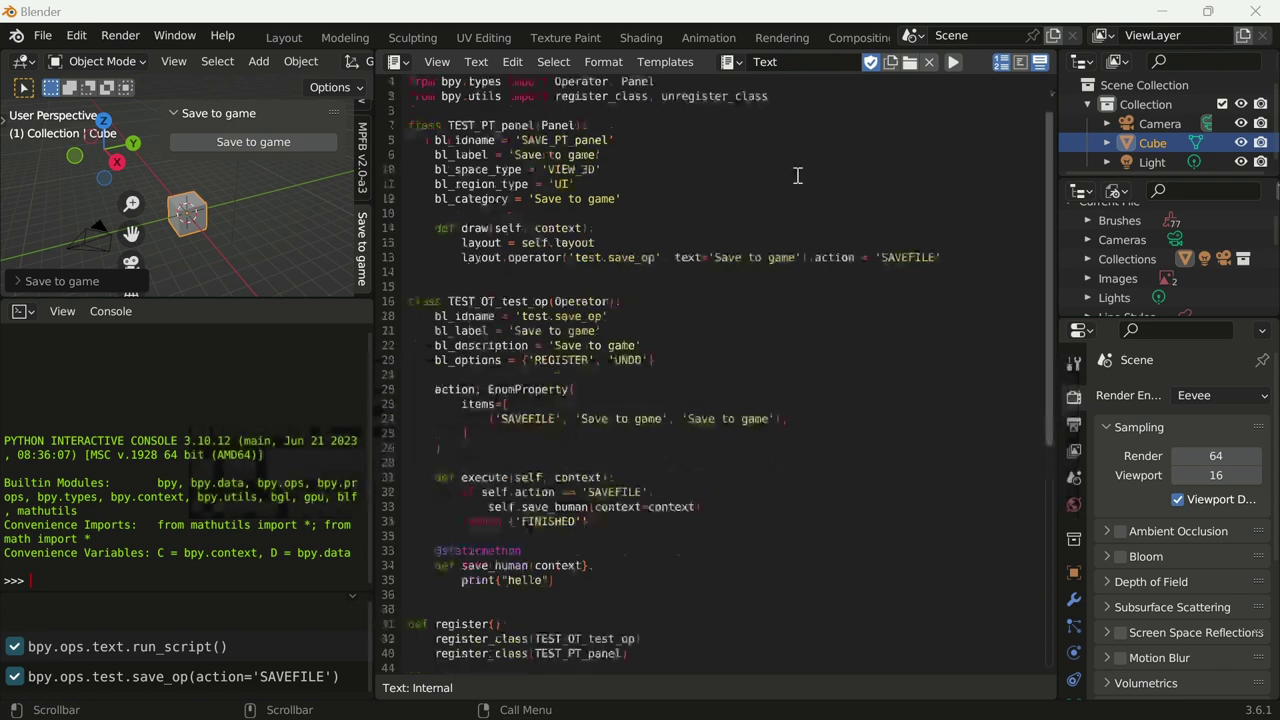
pyautogui.scroll(-1, 797, 175)
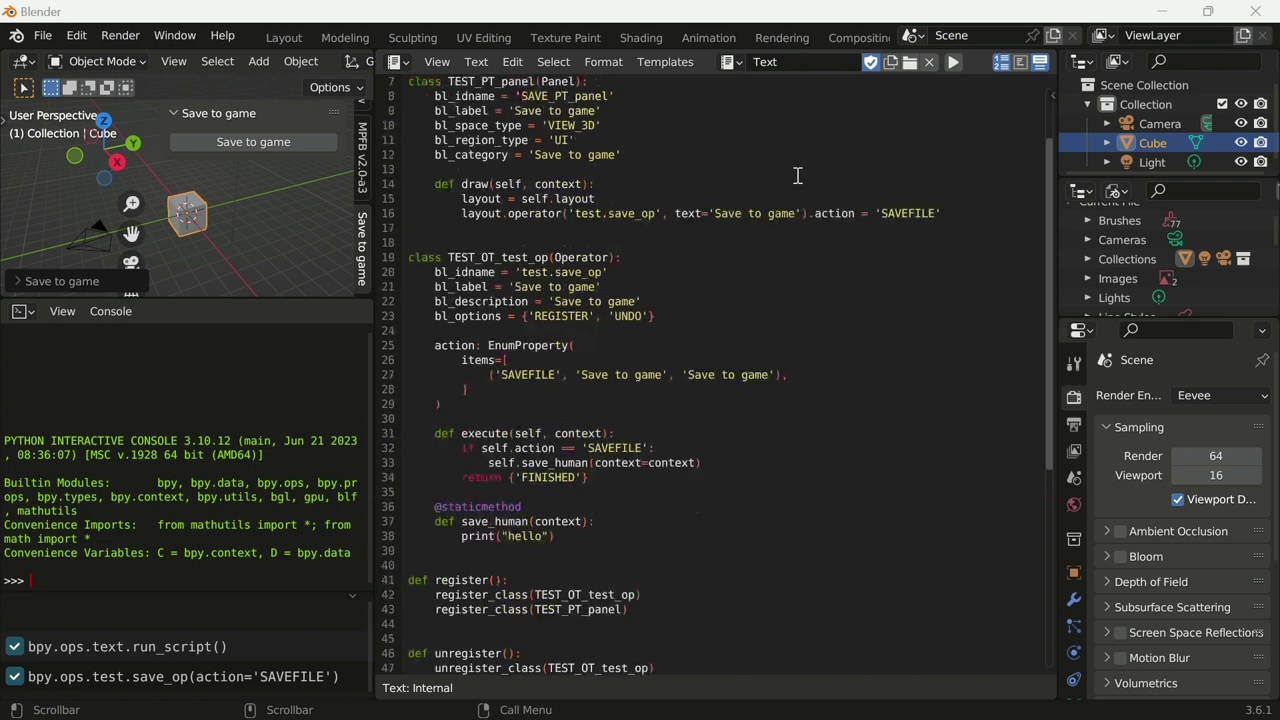
pyautogui.scroll(-1, 797, 175)
pyautogui.scroll(-1, 797, 175)
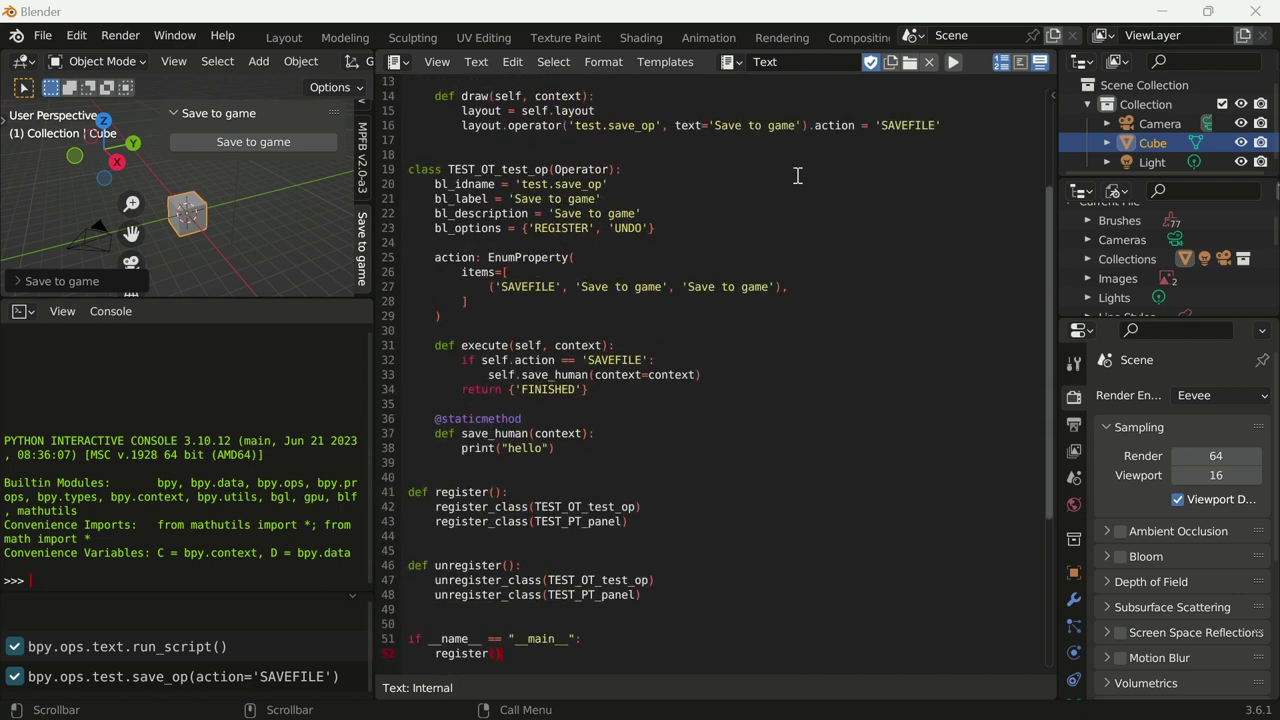
pyautogui.scroll(-1, 797, 175)
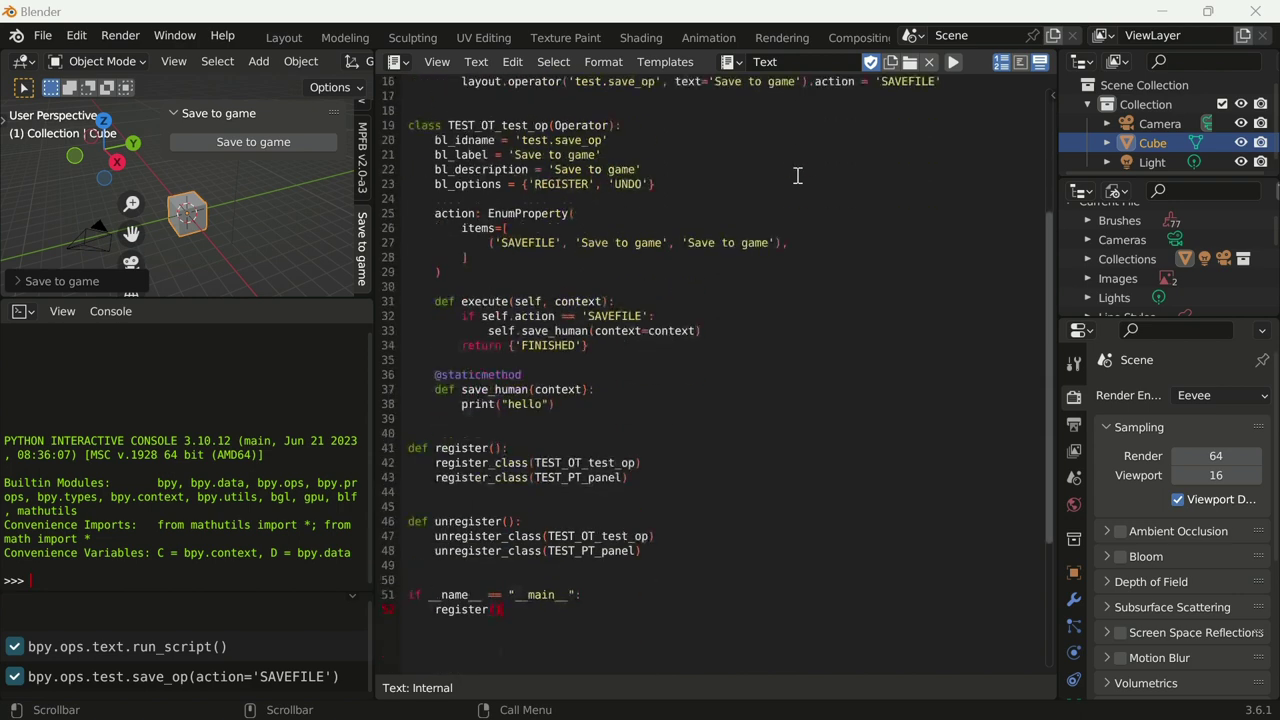
pyautogui.scroll(-1, 797, 175)
pyautogui.scroll(-1, 797, 175)
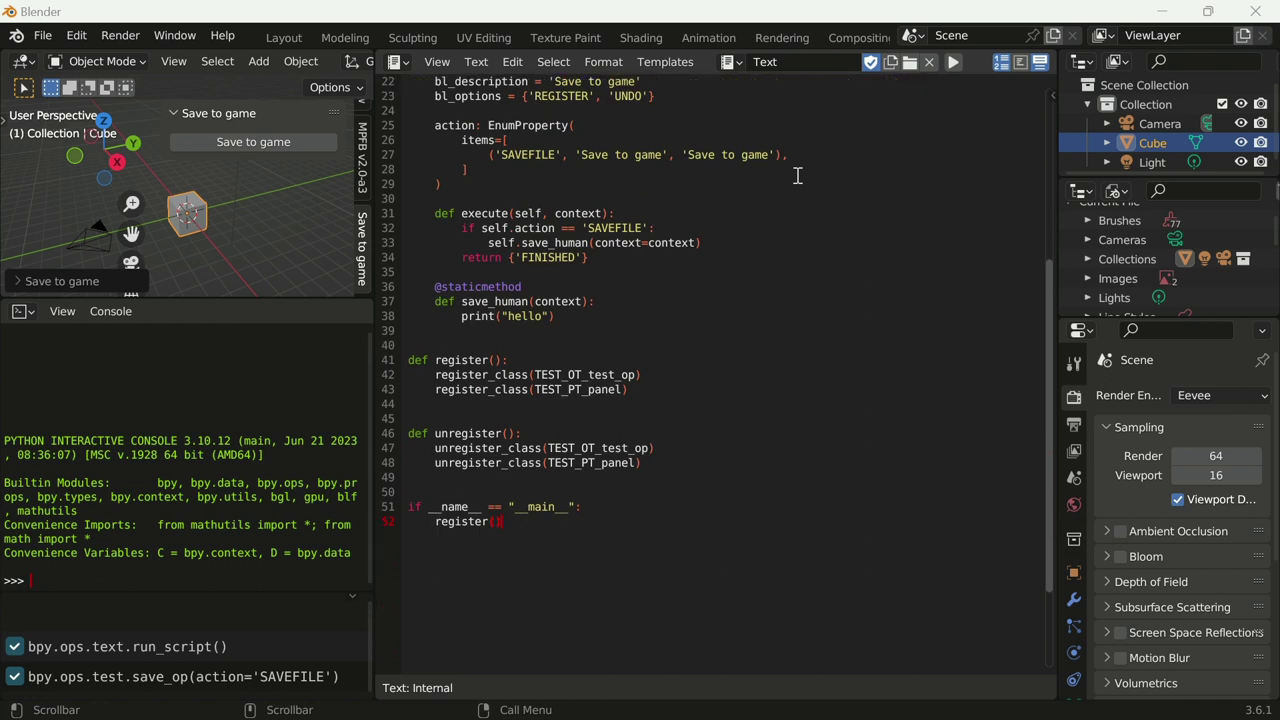
pyautogui.scroll(-1, 797, 175)
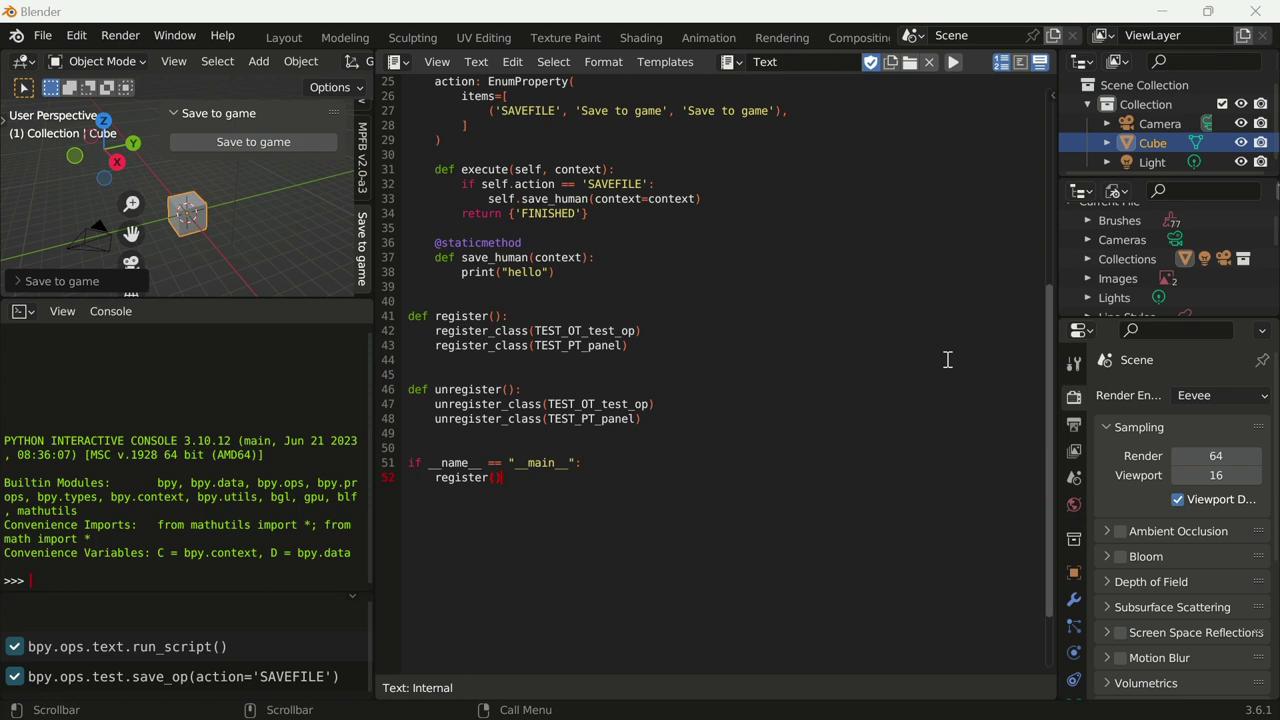
pyautogui.scroll(1, 947, 359)
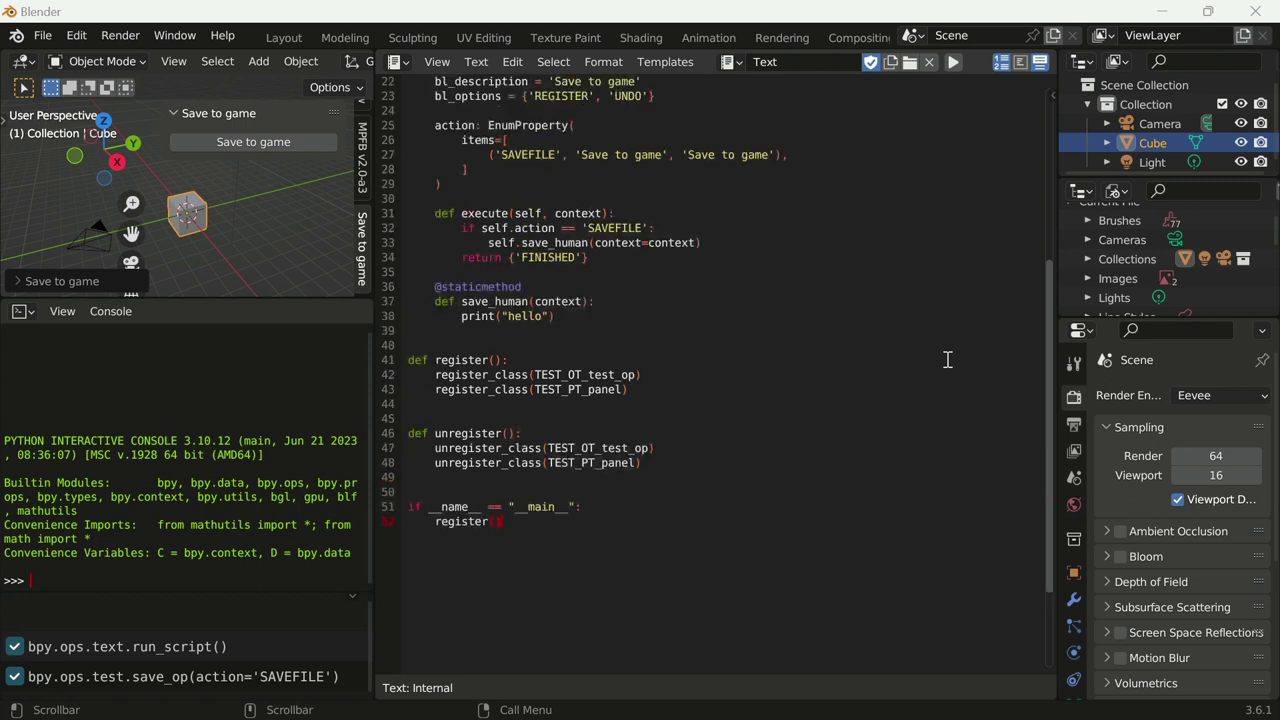
pyautogui.scroll(1, 947, 359)
pyautogui.scroll(1, 947, 359)
pyautogui.scroll(1, 948, 360)
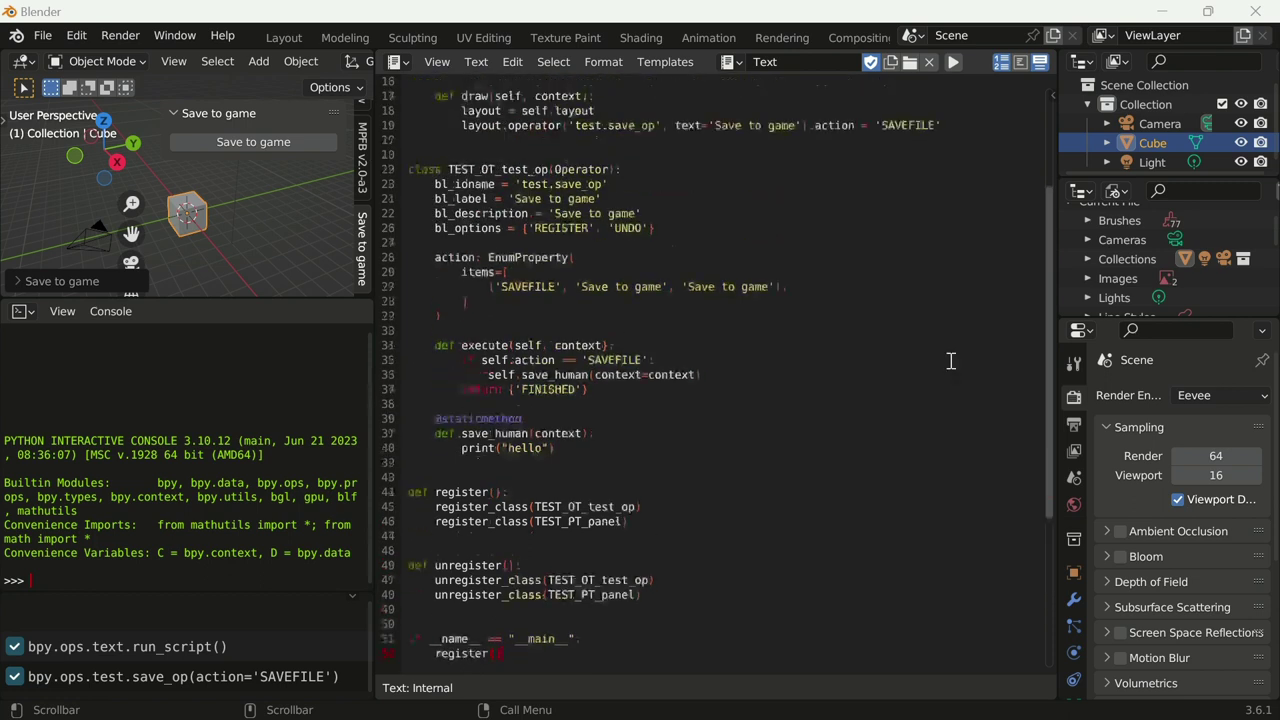
pyautogui.scroll(1, 951, 361)
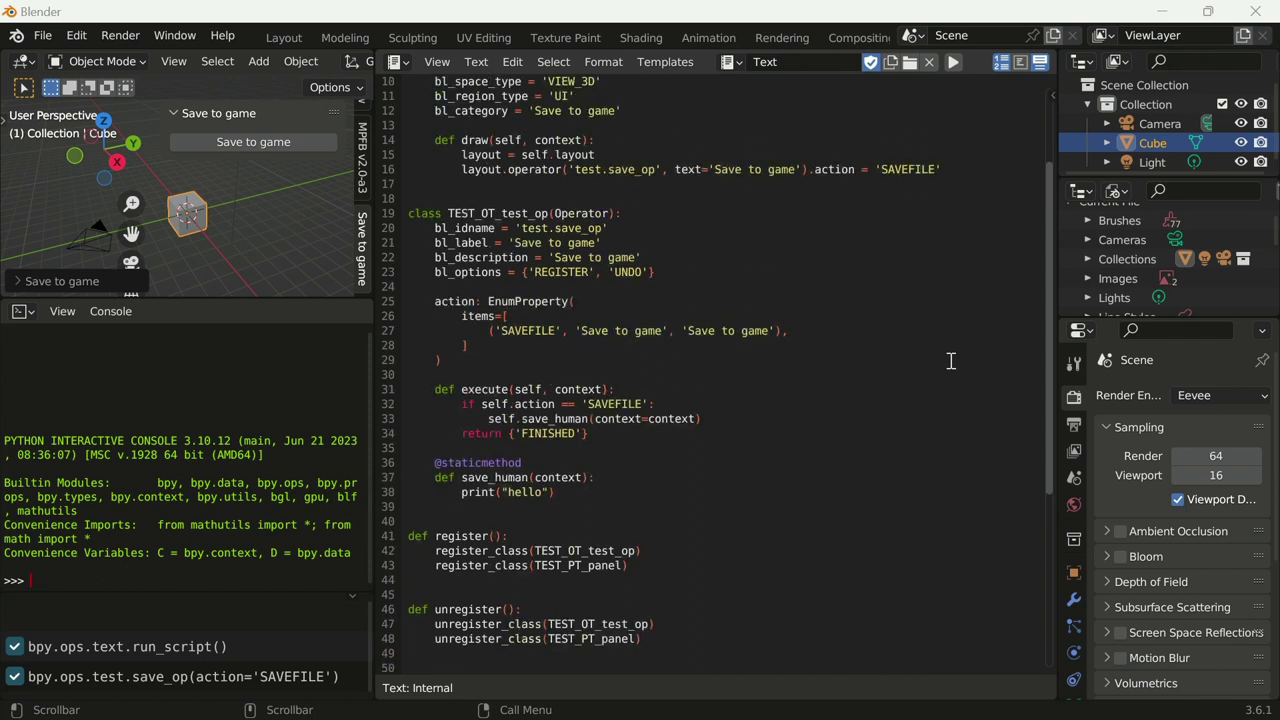
pyautogui.scroll(1, 951, 361)
pyautogui.scroll(1, 951, 361)
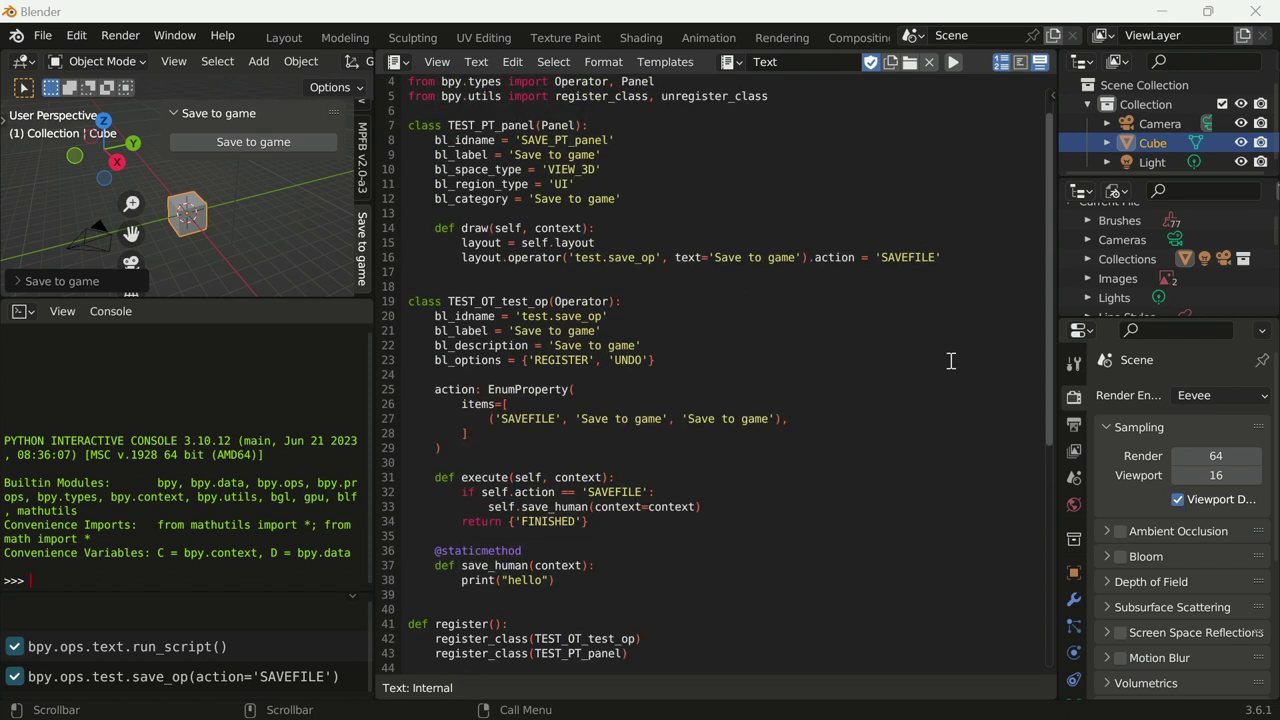
pyautogui.scroll(1, 951, 361)
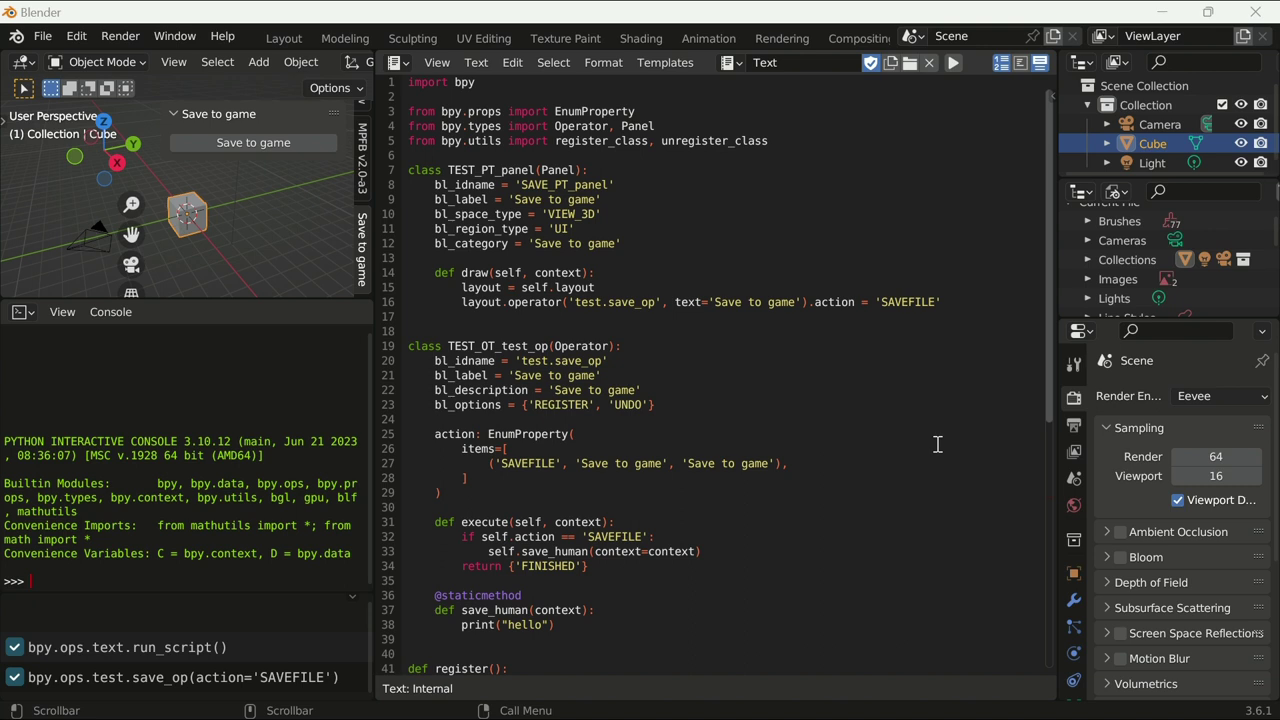
# Paste a commented block after the imports that selects bpy.data.objects['Cube'] and deletes it.
pyautogui.click(490, 156)
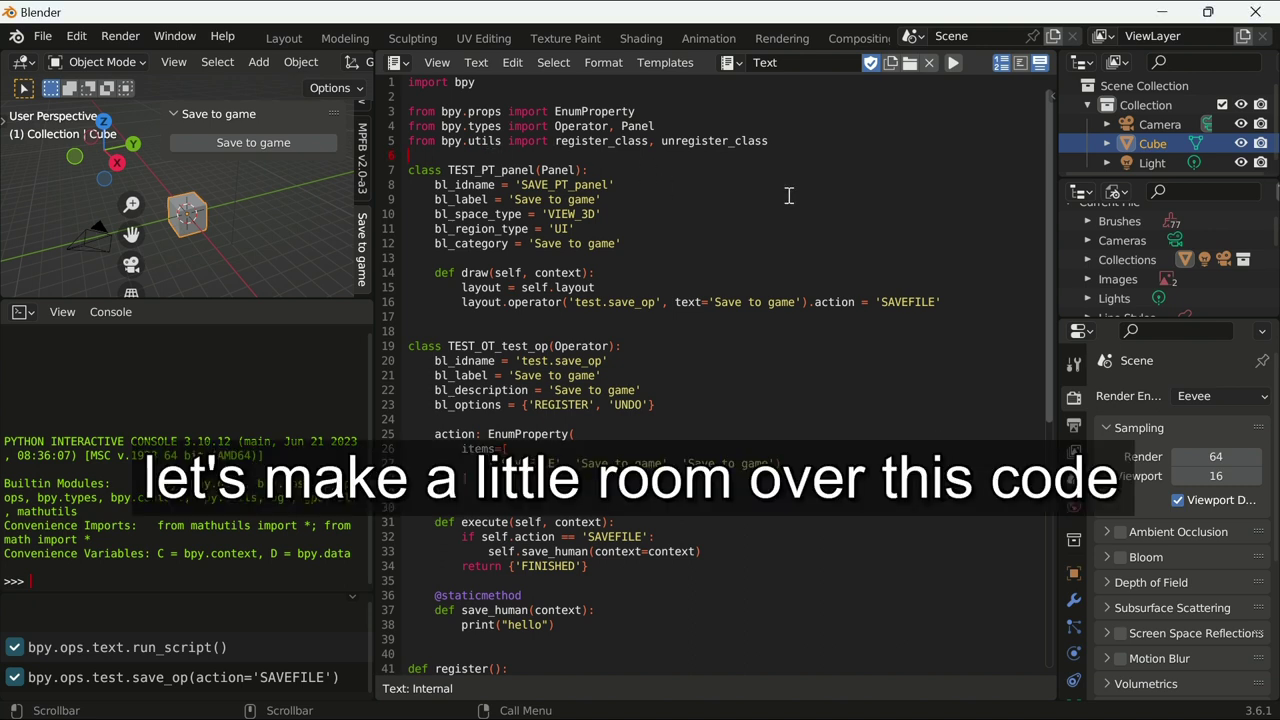
pyautogui.press('Return')
pyautogui.press('Return')
pyautogui.press('Return')
pyautogui.press('Return')
pyautogui.press('Return')
pyautogui.press('Return')
pyautogui.press('Return')
pyautogui.press('Return')
pyautogui.press('Return')
pyautogui.press('Return')
pyautogui.press('Return')
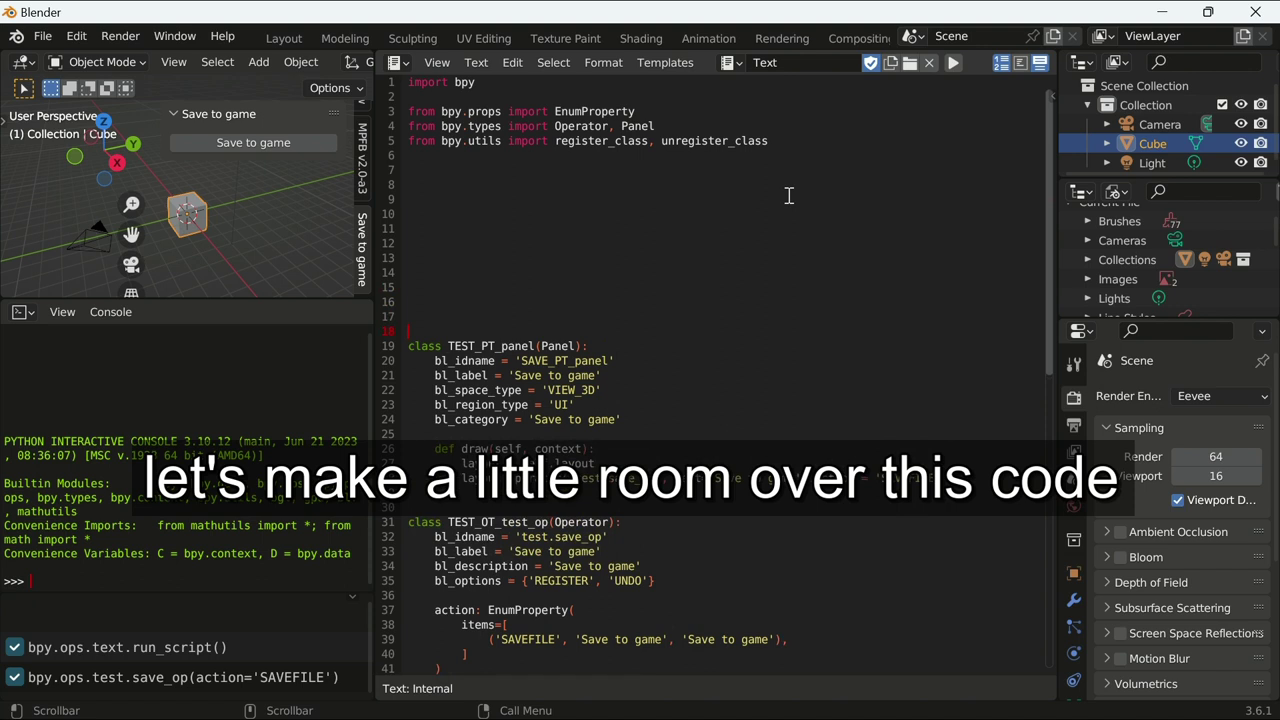
pyautogui.press('Up')
pyautogui.press('Up')
pyautogui.press('Up')
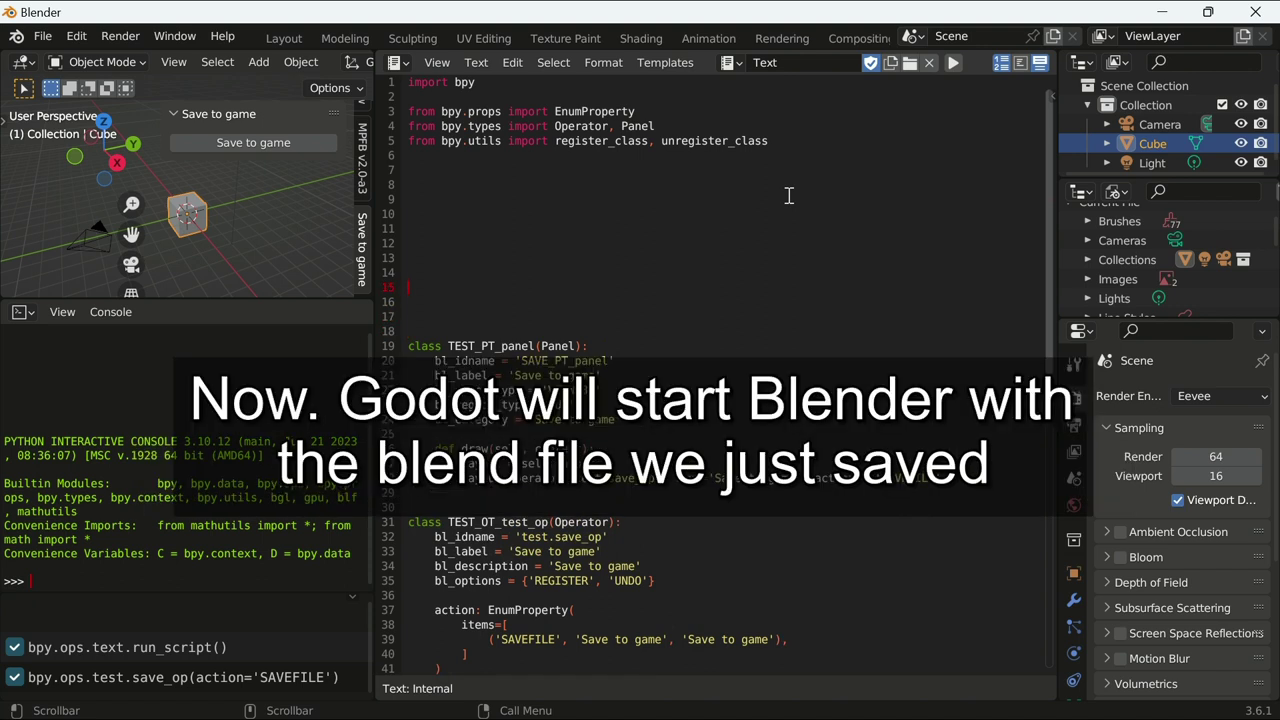
pyautogui.press('Up')
pyautogui.press('Up')
pyautogui.press('Up')
pyautogui.press('Up')
pyautogui.press('Up')
pyautogui.press('Up')
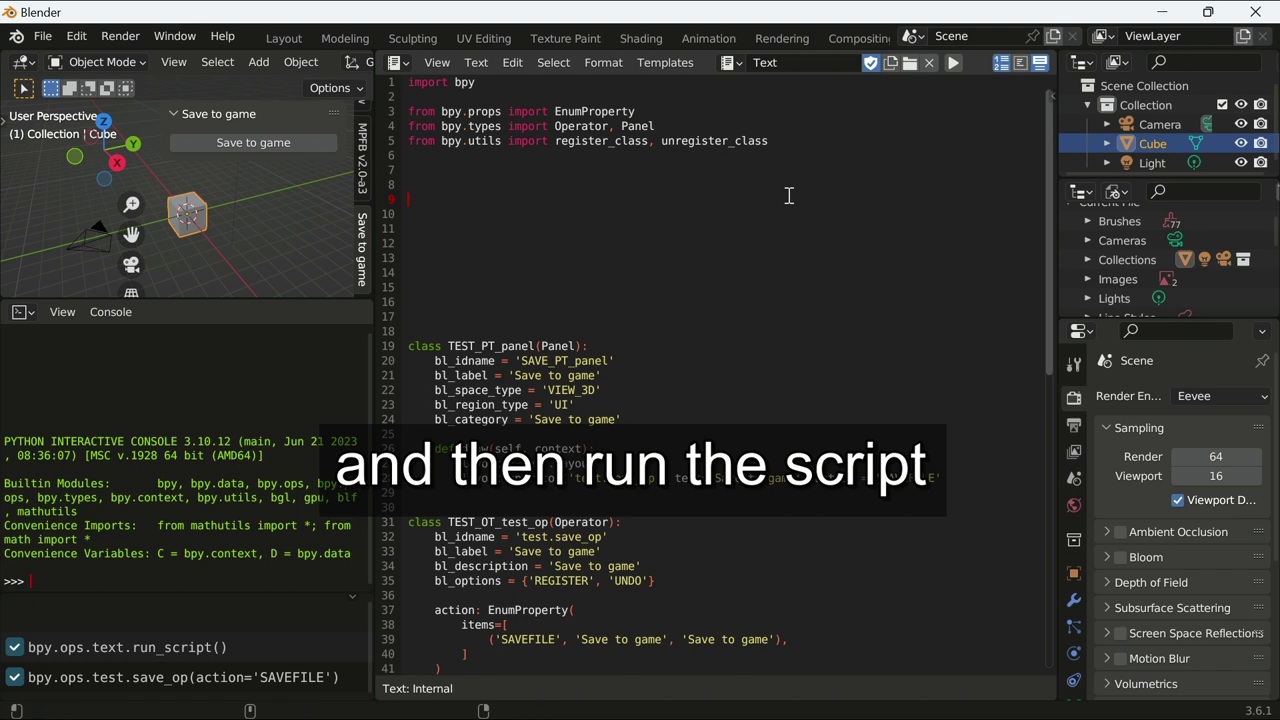
pyautogui.write('# delete Cube, Camera, Light from Collection and scene objectToSelect = bpy.data.objects["Cube"] objectToSelect.select_set(True) bpy.context.view_layer.objects.active = objectToSelect bpy.ops.object.delete(use_global=False, confirm=False)')
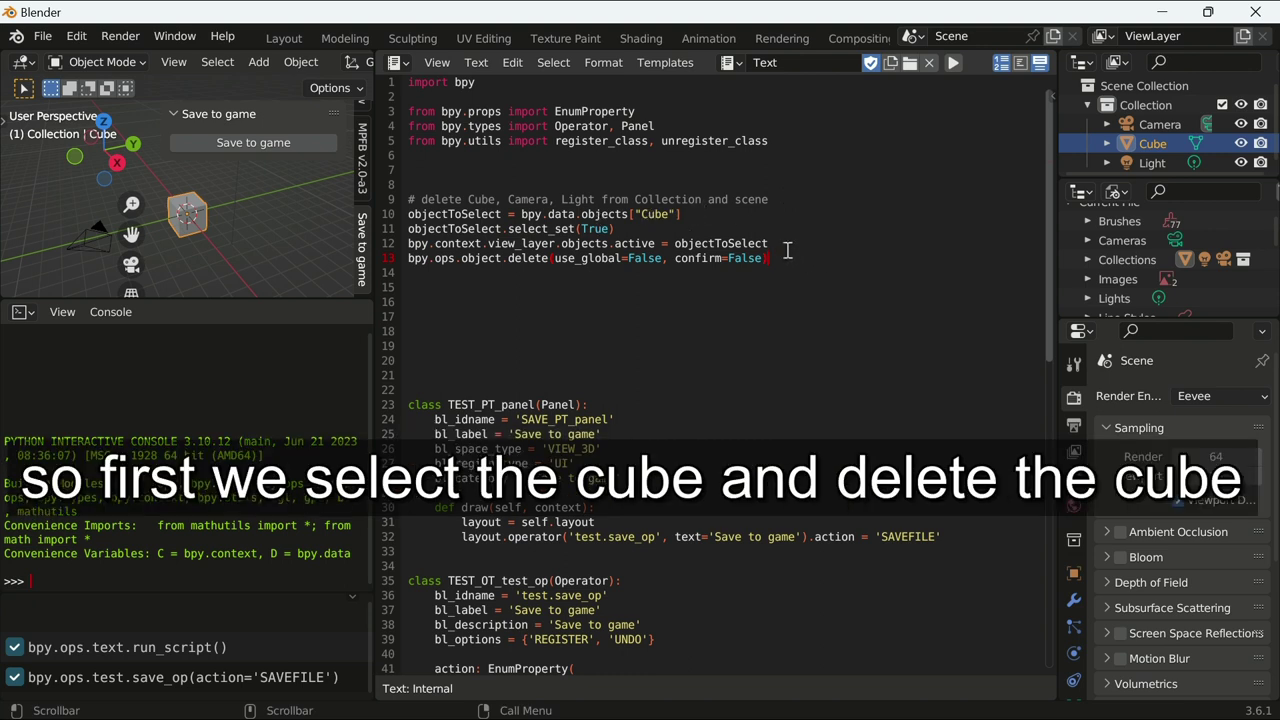
# Duplicate the four Cube-deleting lines twice below the original block.
pyautogui.moveTo(770, 258); pyautogui.dragTo(400, 219)
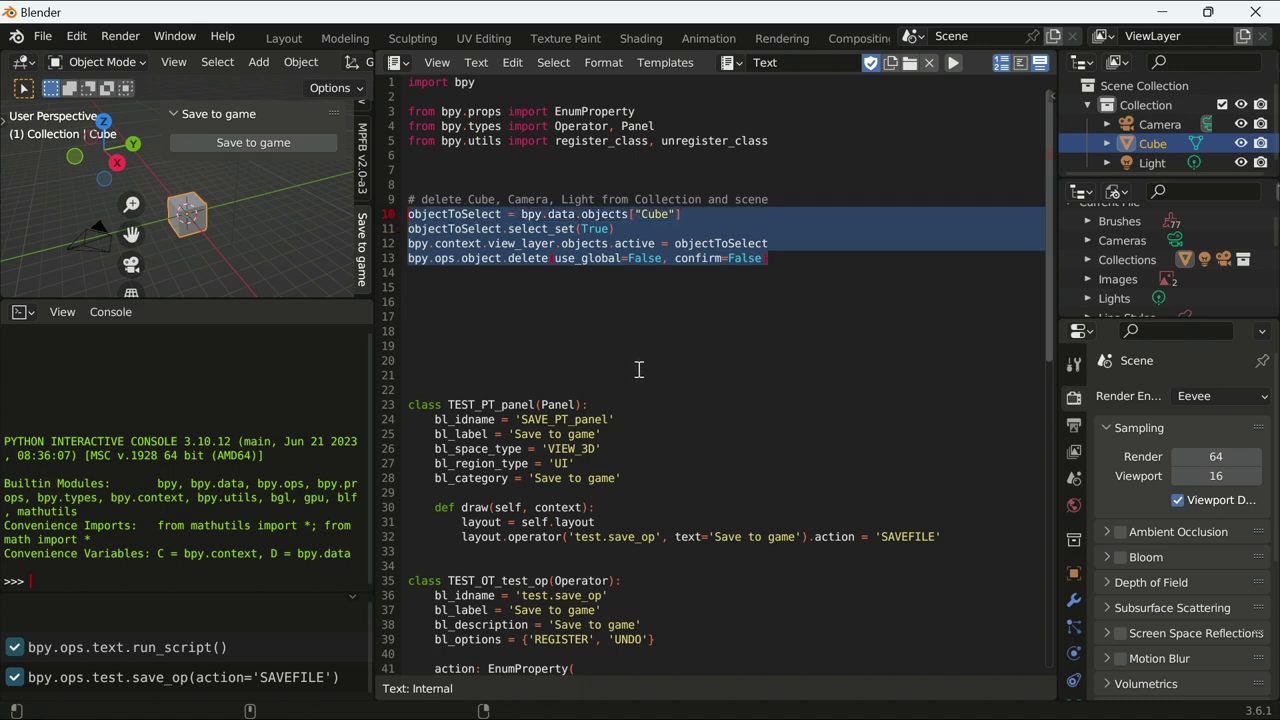
pyautogui.click(561, 278)
pyautogui.write('objectToSelect = bpy.data.objects["Cube"] objectToSelect.select_set(True) bpy.context.view_layer.objects.active = objectToSelect bpy.ops.object.delete(use_global=False, confirm=False)')
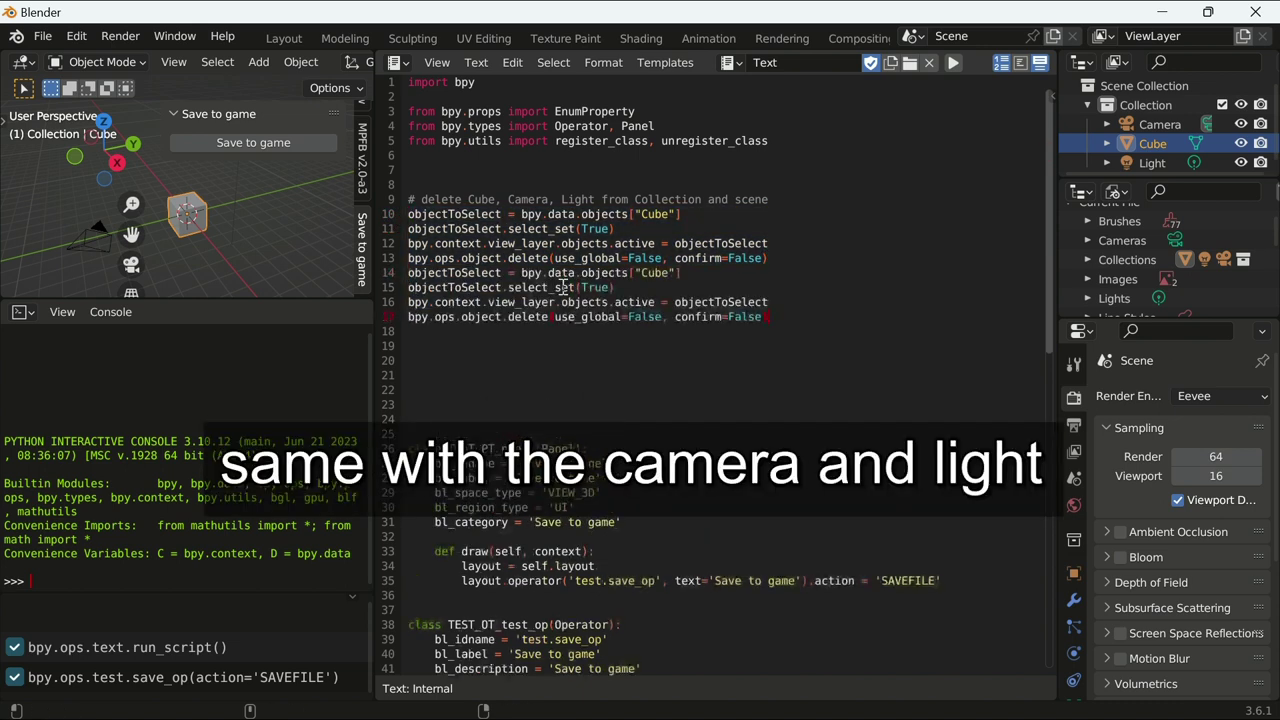
pyautogui.click(583, 343)
pyautogui.click(579, 332)
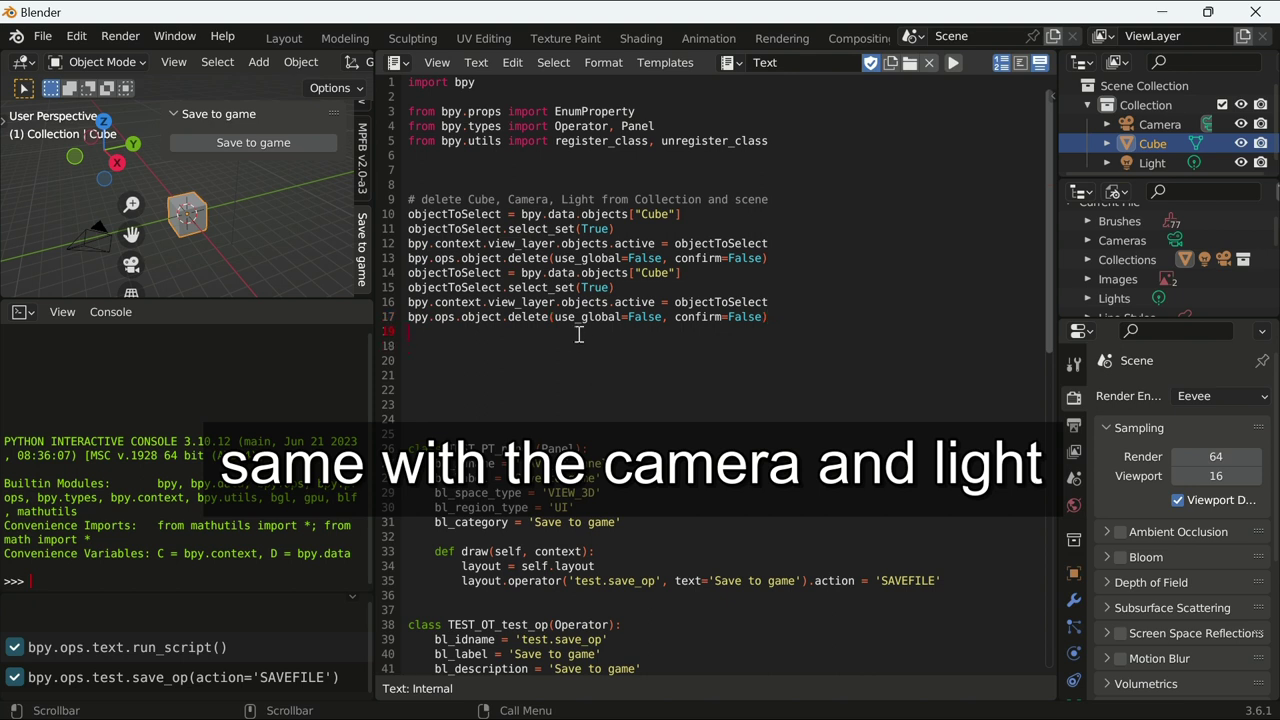
pyautogui.write('objectToSelect = bpy.data.objects["Cube"] objectToSelect.select_set(True) bpy.context.view_layer.objects.active = objectToSelect bpy.ops.object.delete(use_global=False, confirm=False)')
# Rename the object in the two copies from 'Cube' to 'Camera' and 'Light'.
pyautogui.click(677, 277)
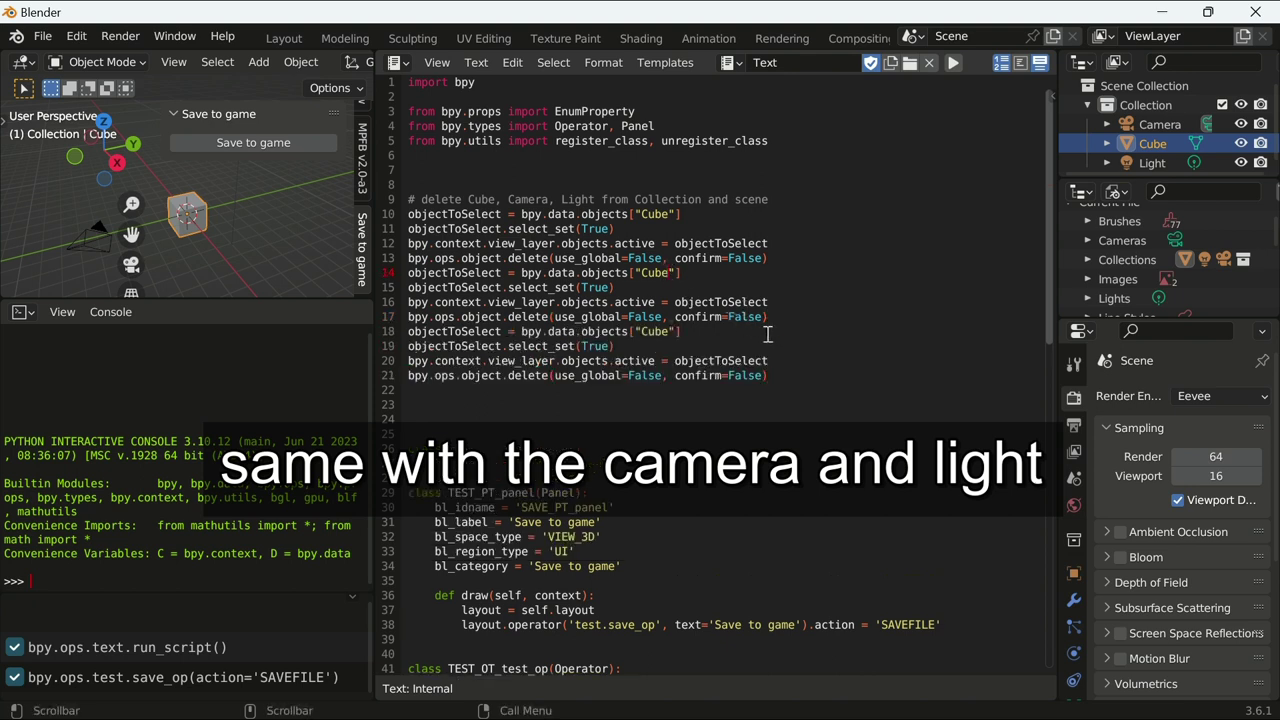
pyautogui.press('BackSpace')
pyautogui.press('BackSpace')
pyautogui.press('BackSpace')
pyautogui.write('Ca')
pyautogui.write('mera')
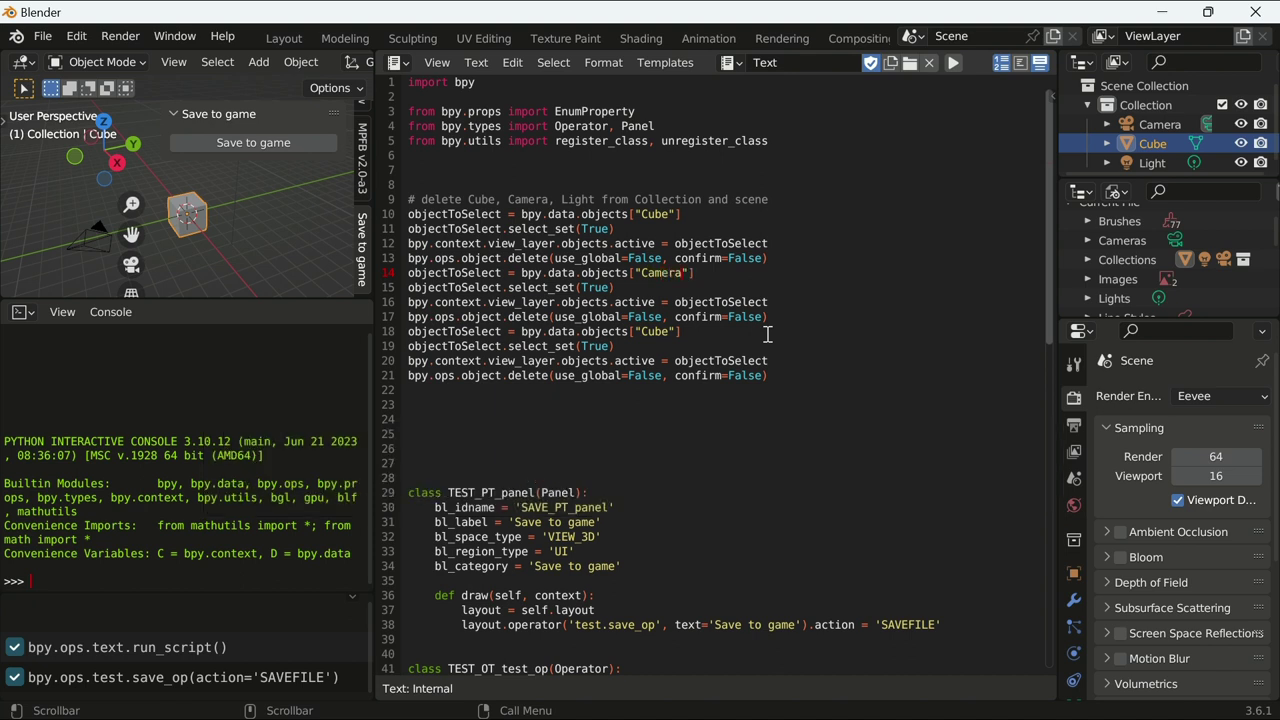
pyautogui.click(674, 331)
pyautogui.press('BackSpace')
pyautogui.press('BackSpace')
pyautogui.press('BackSpace')
pyautogui.press('BackSpace')
pyautogui.write('Light')
pyautogui.click(840, 433)
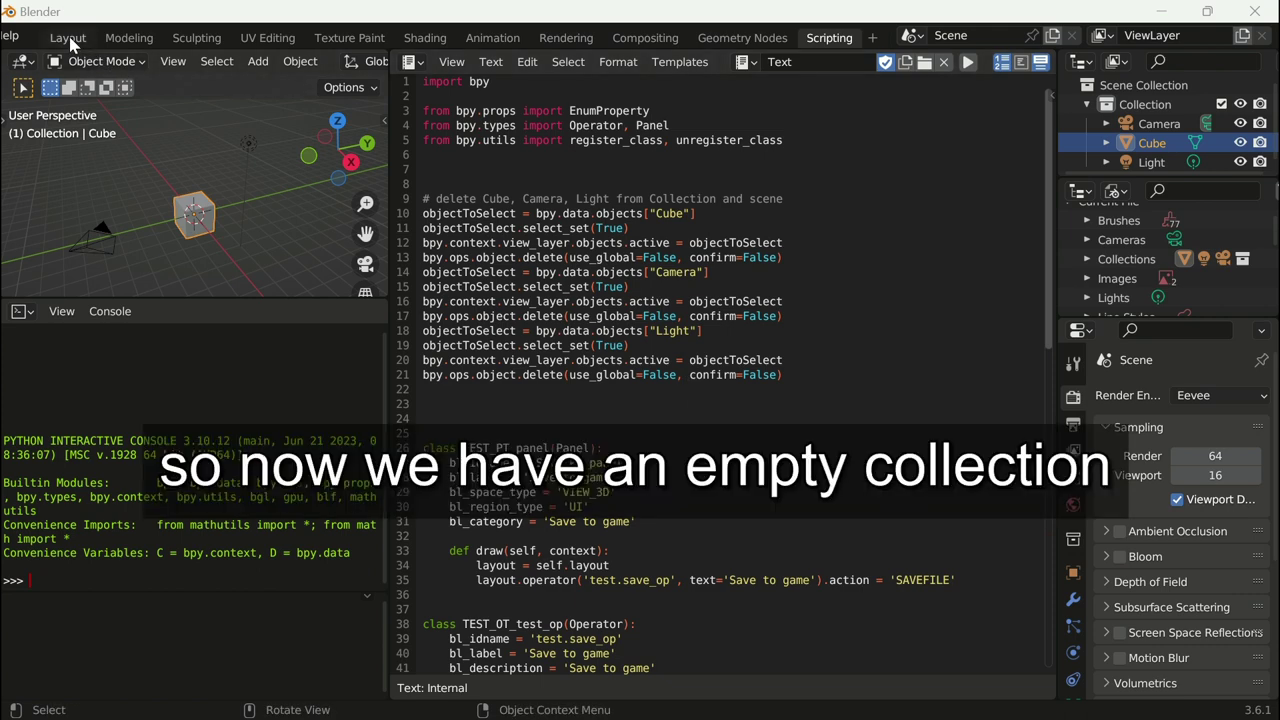
# Check the scene in Layout, then delete the Cube from the scene in Scripting.
pyautogui.click(70, 42)
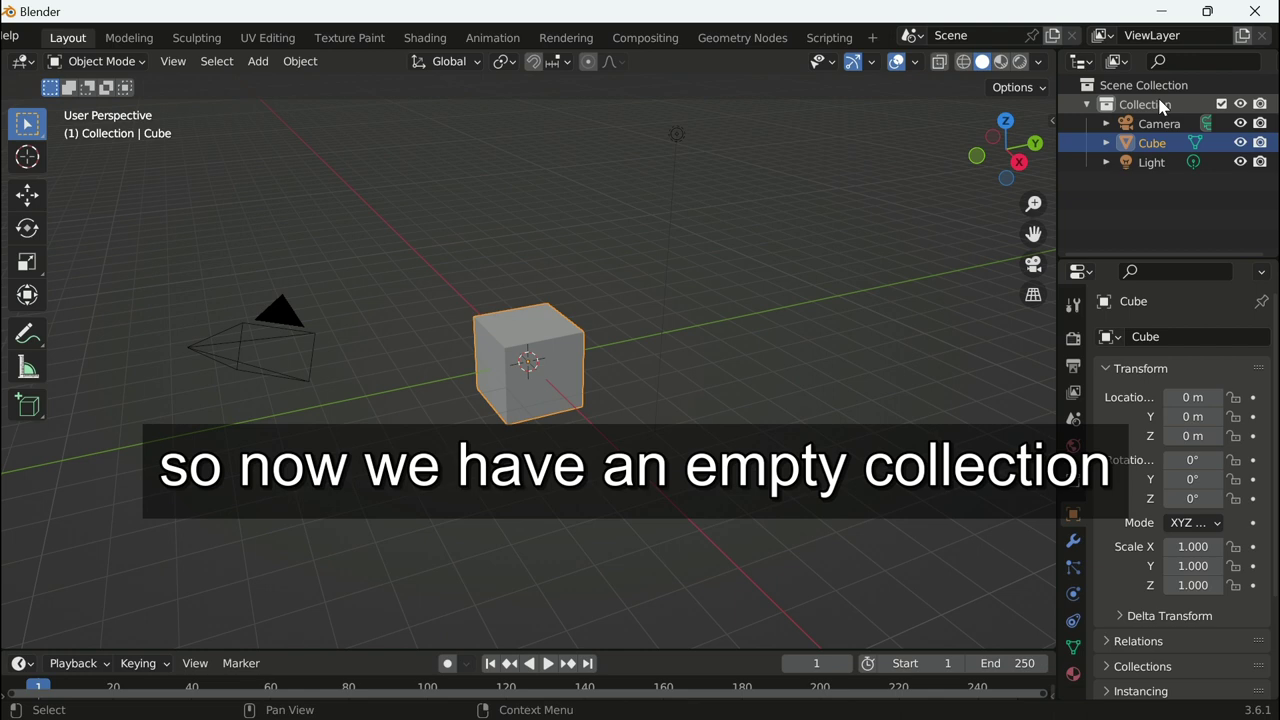
pyautogui.click(831, 40)
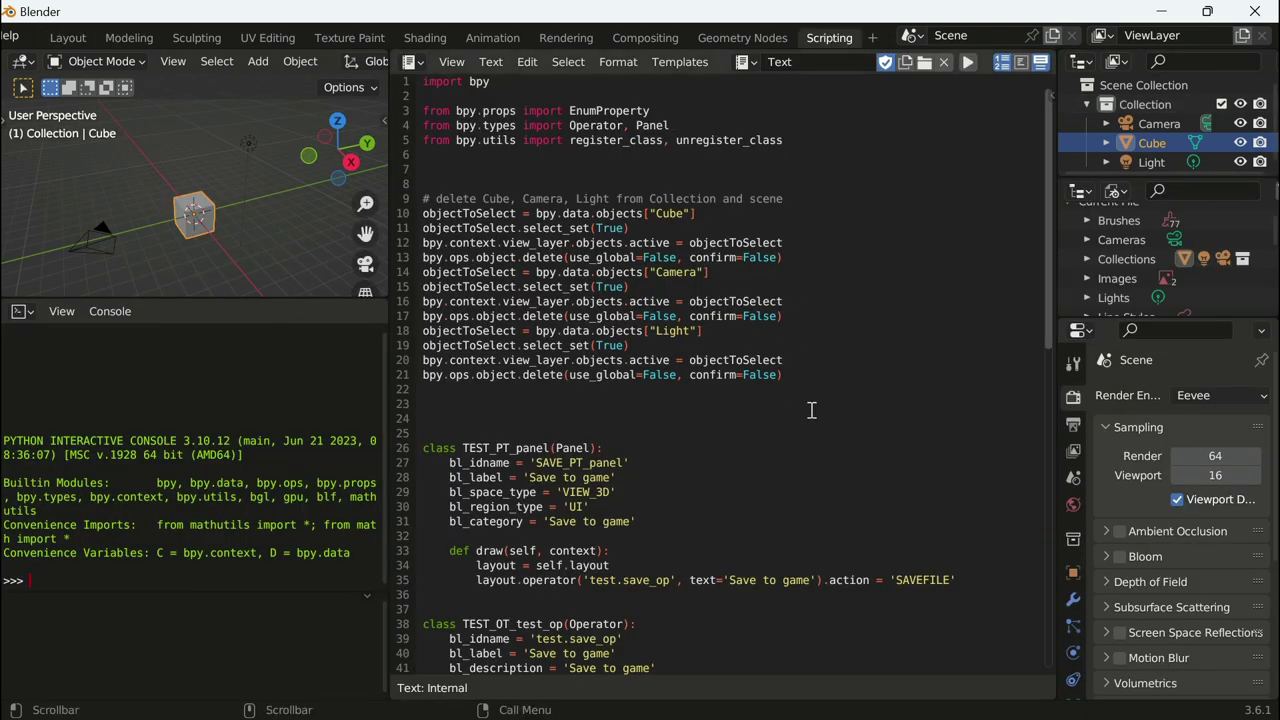
pyautogui.click(595, 404)
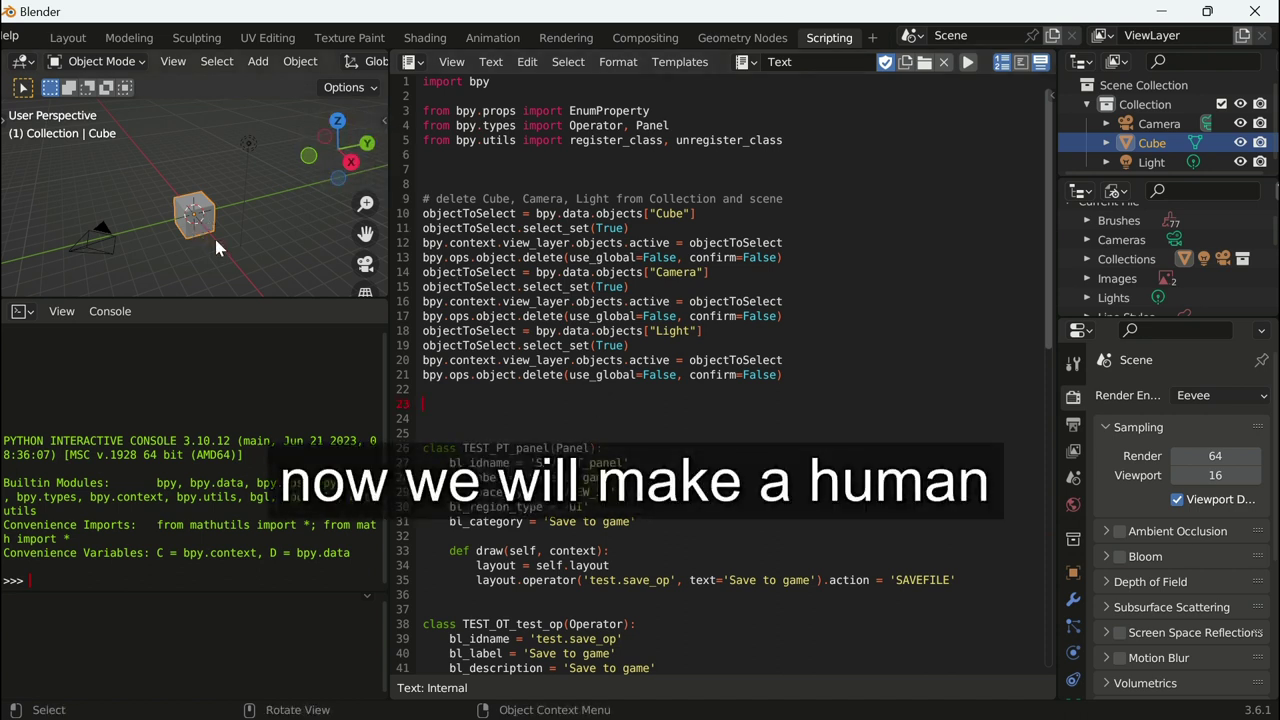
pyautogui.press('Delete')
# Set Gender to Male in MPFB's New human > From scratch settings.
pyautogui.click(383, 120)
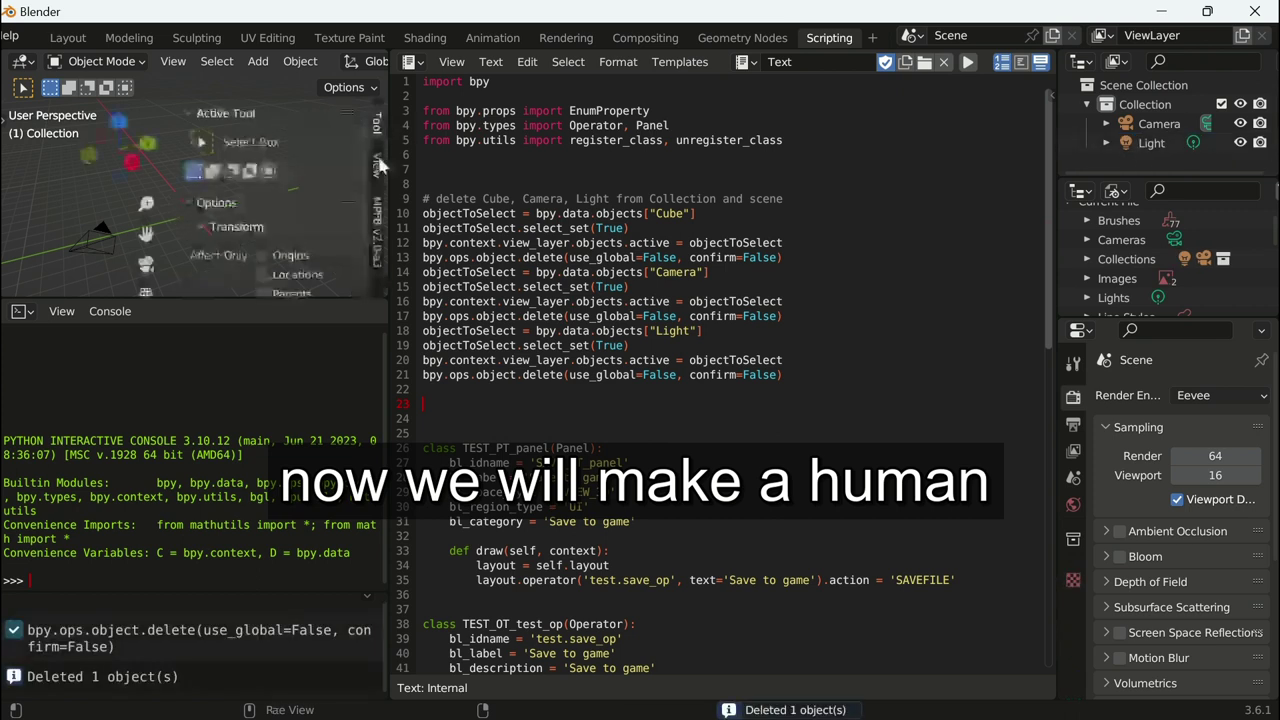
pyautogui.click(377, 232)
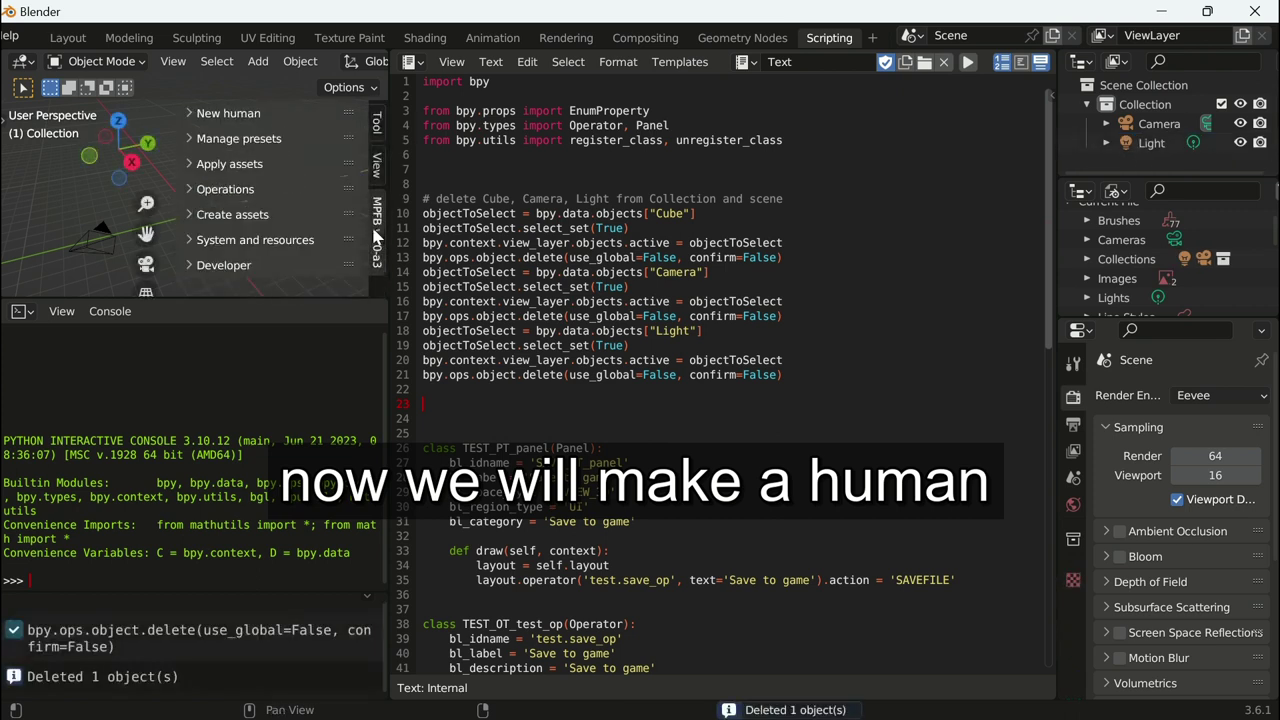
pyautogui.click(263, 120)
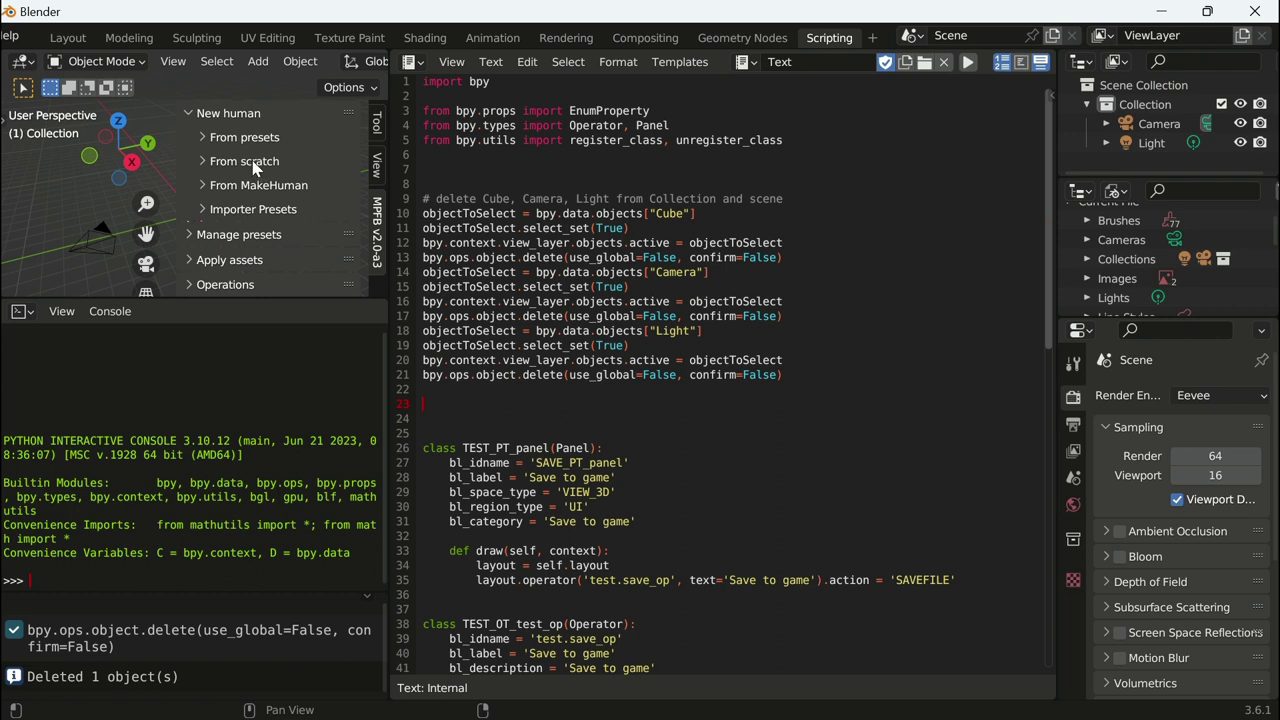
pyautogui.click(252, 163)
pyautogui.scroll(-1, 284, 162)
pyautogui.scroll(-1, 284, 162)
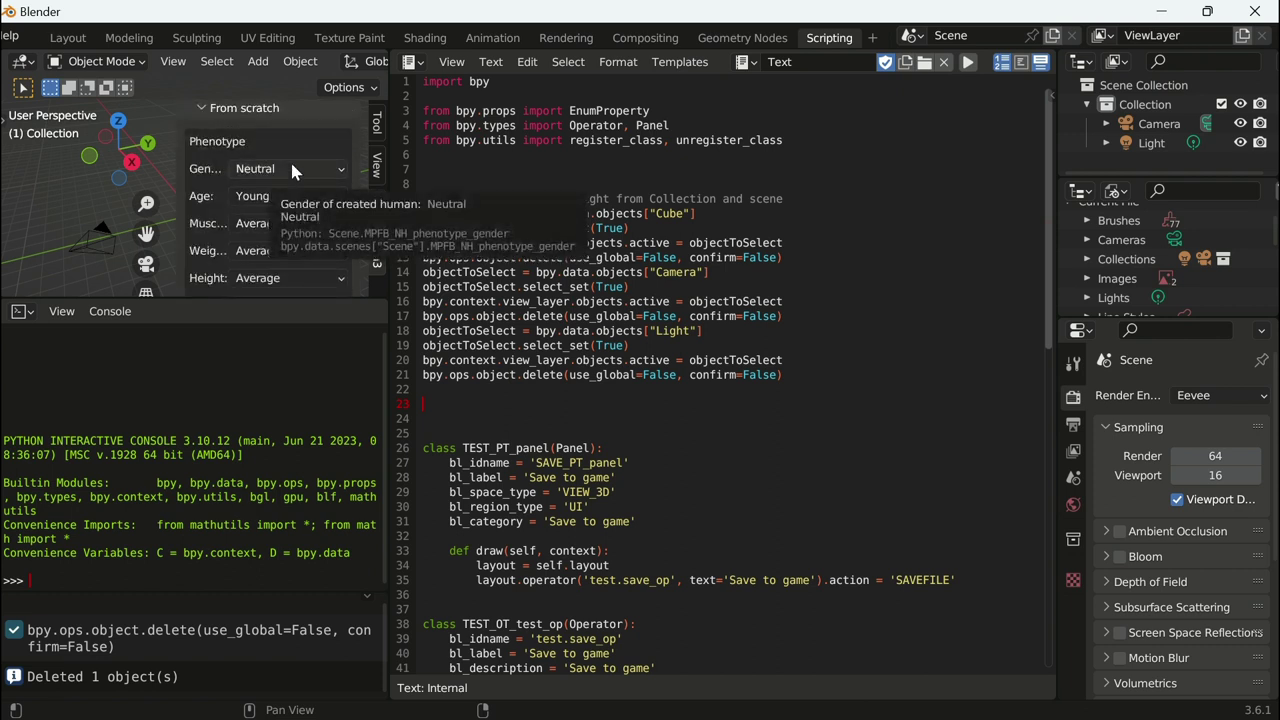
pyautogui.click(292, 170)
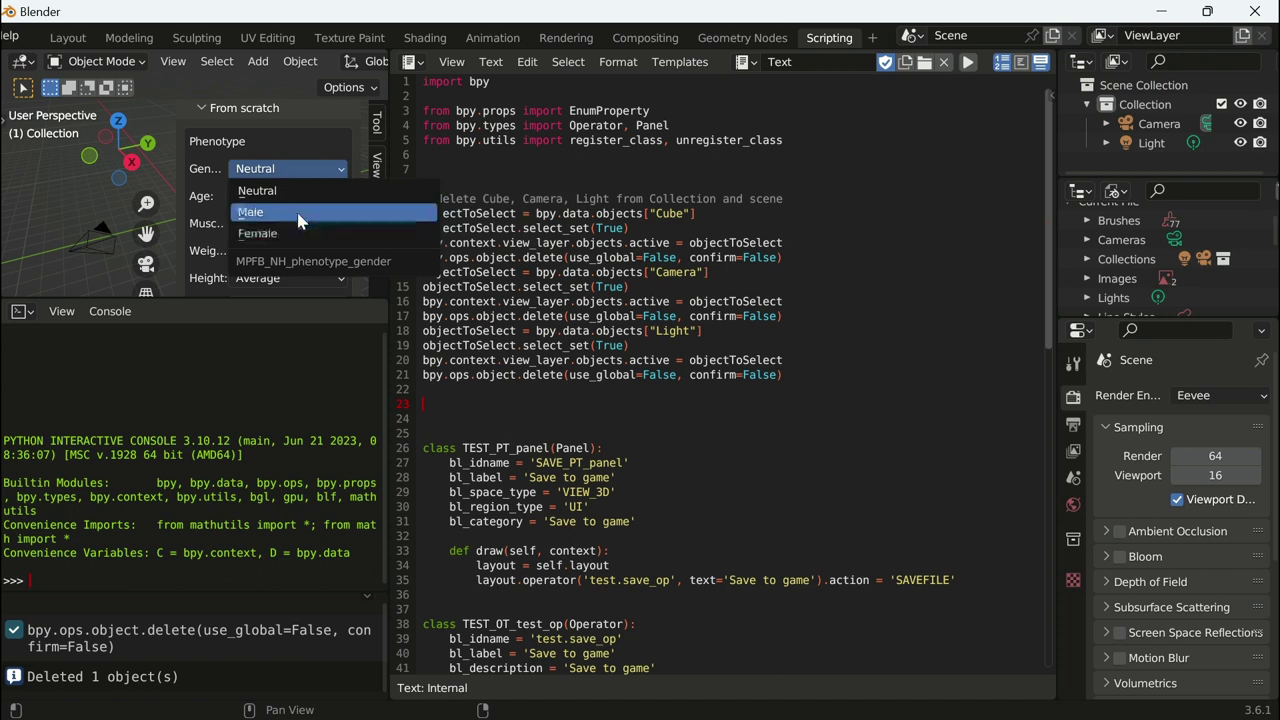
pyautogui.click(297, 213)
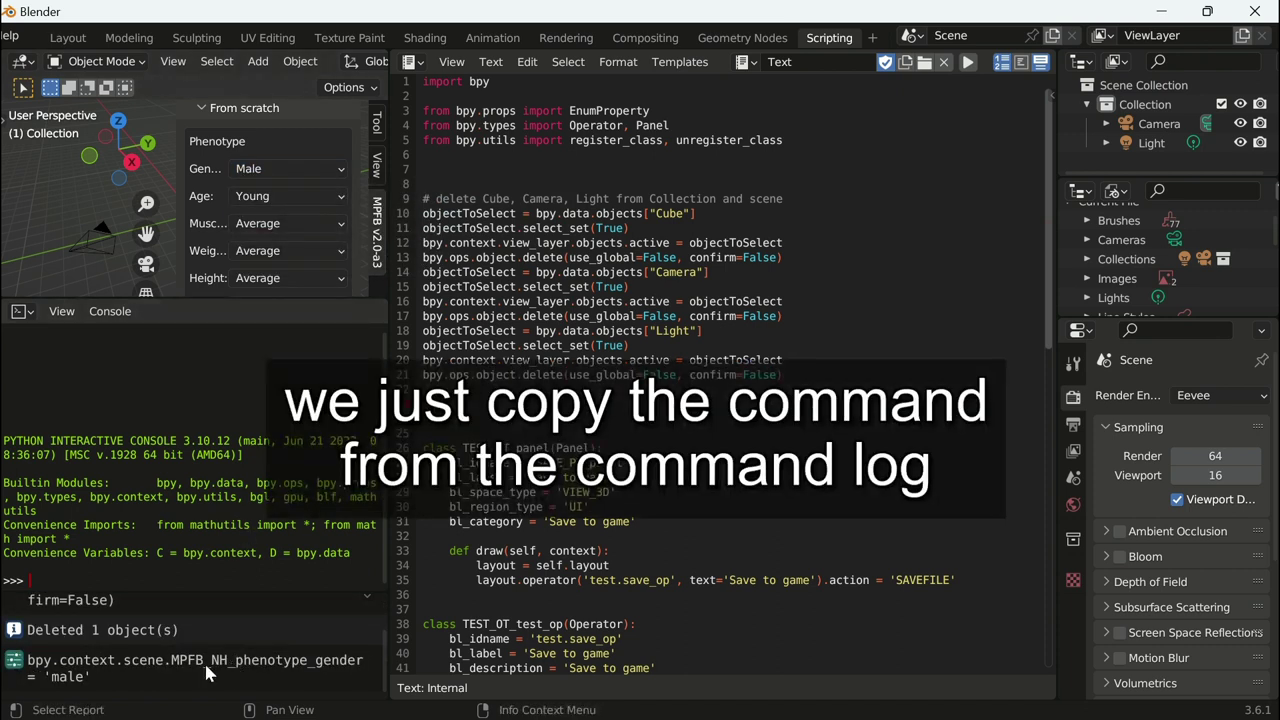
# Copy the logged MPFB_NH_phenotype_gender = 'male' command into the script at line 23.
pyautogui.click(208, 673)
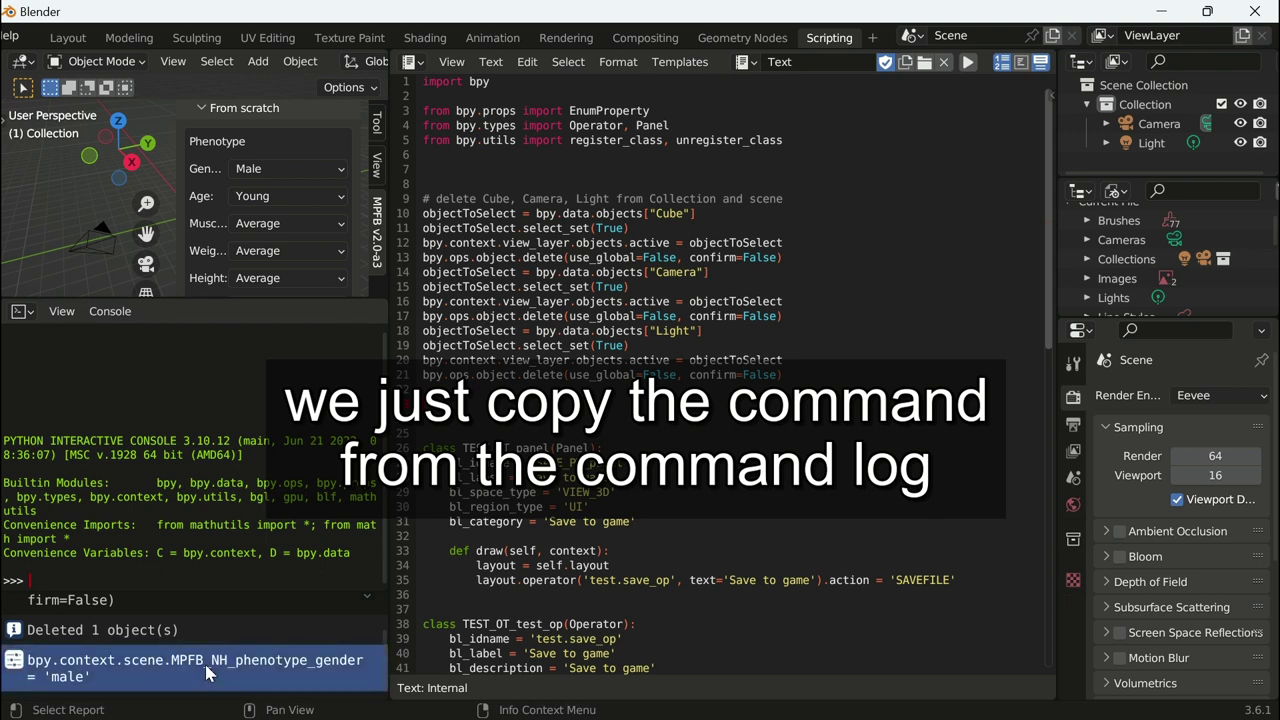
pyautogui.rightClick(172, 672)
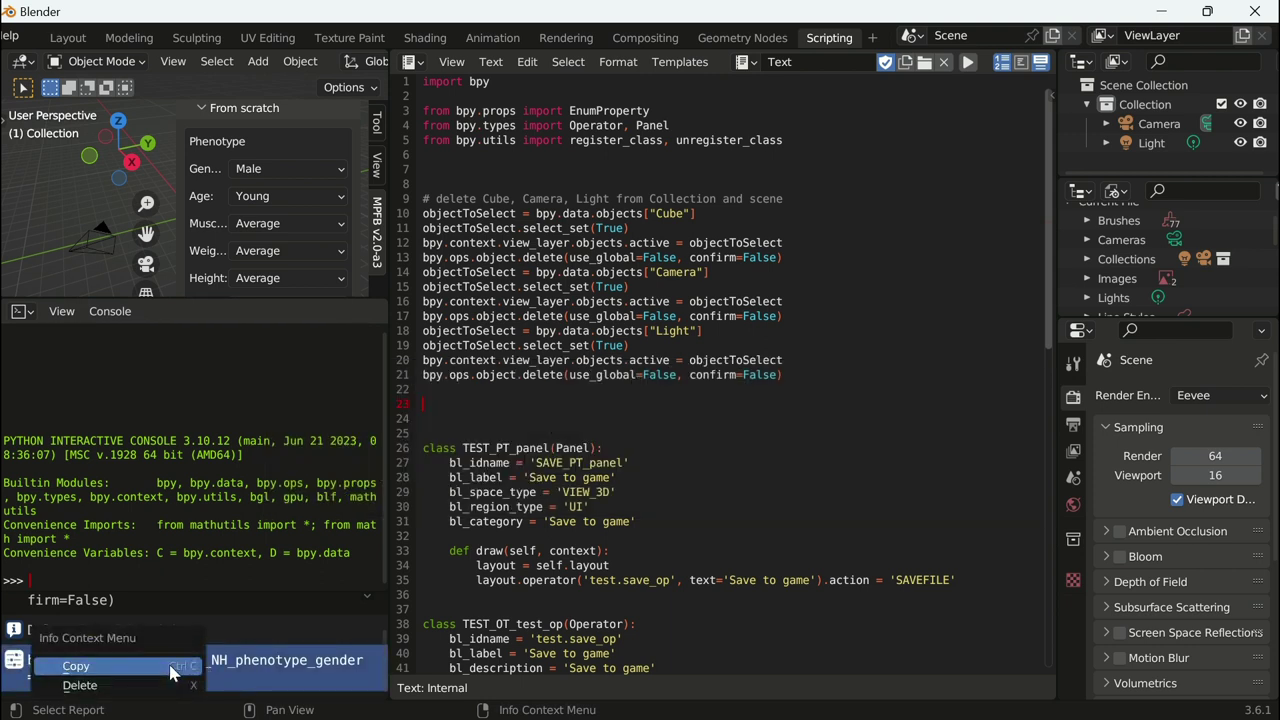
pyautogui.click(172, 666)
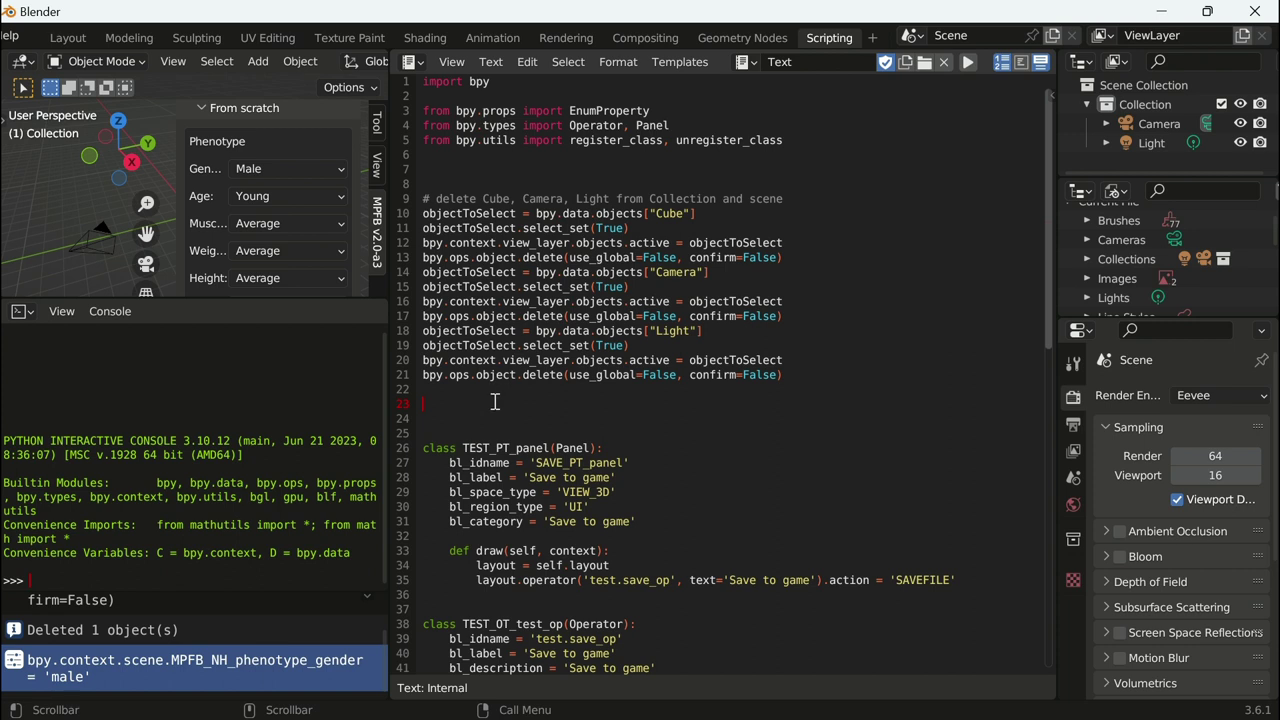
pyautogui.write("bpy.context.scene.MPFB_NH_phenotype_gender = 'male'")
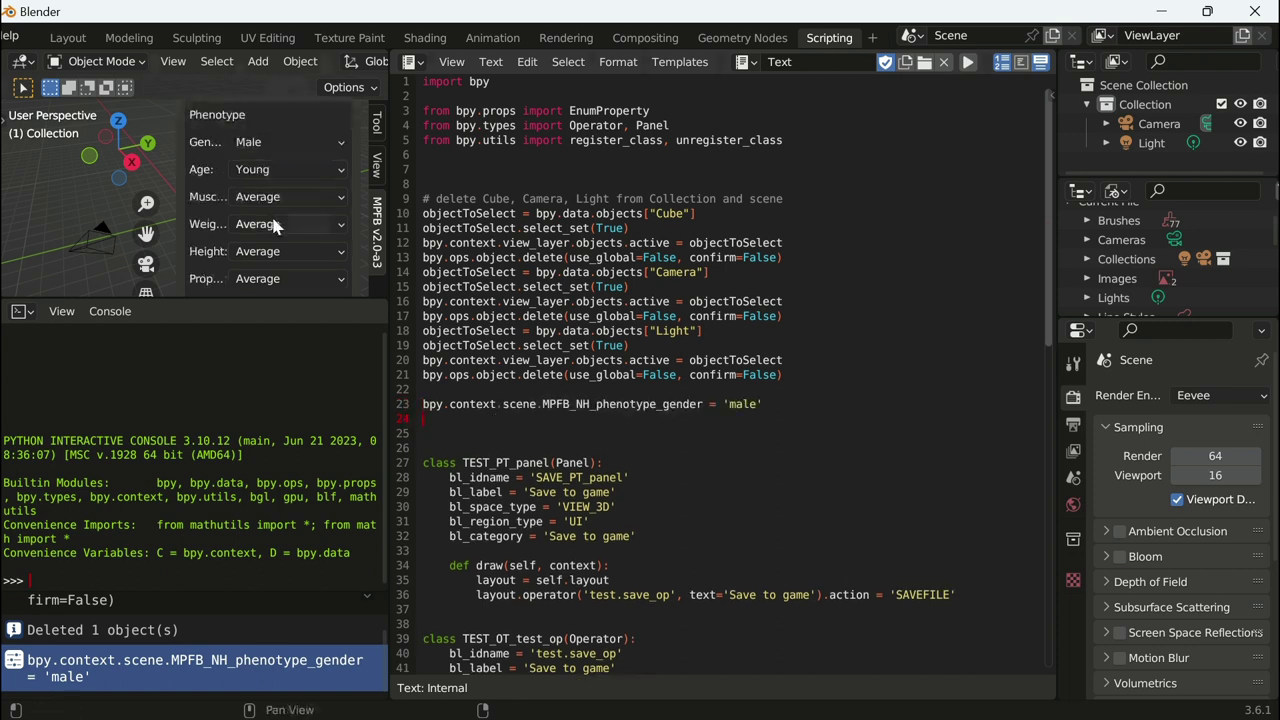
# Set Race to Caucasian and paste its logged command into the script at line 24.
pyautogui.scroll(-3, 287, 242)
pyautogui.scroll(-2, 288, 242)
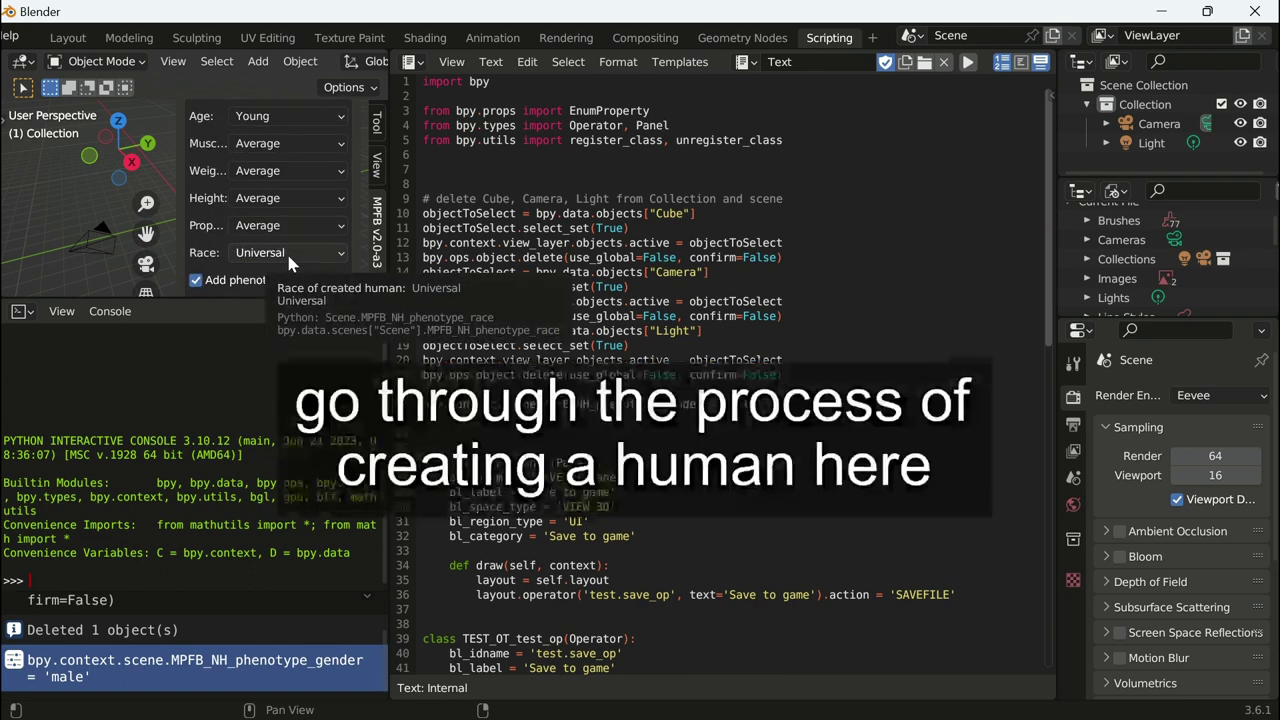
pyautogui.click(288, 257)
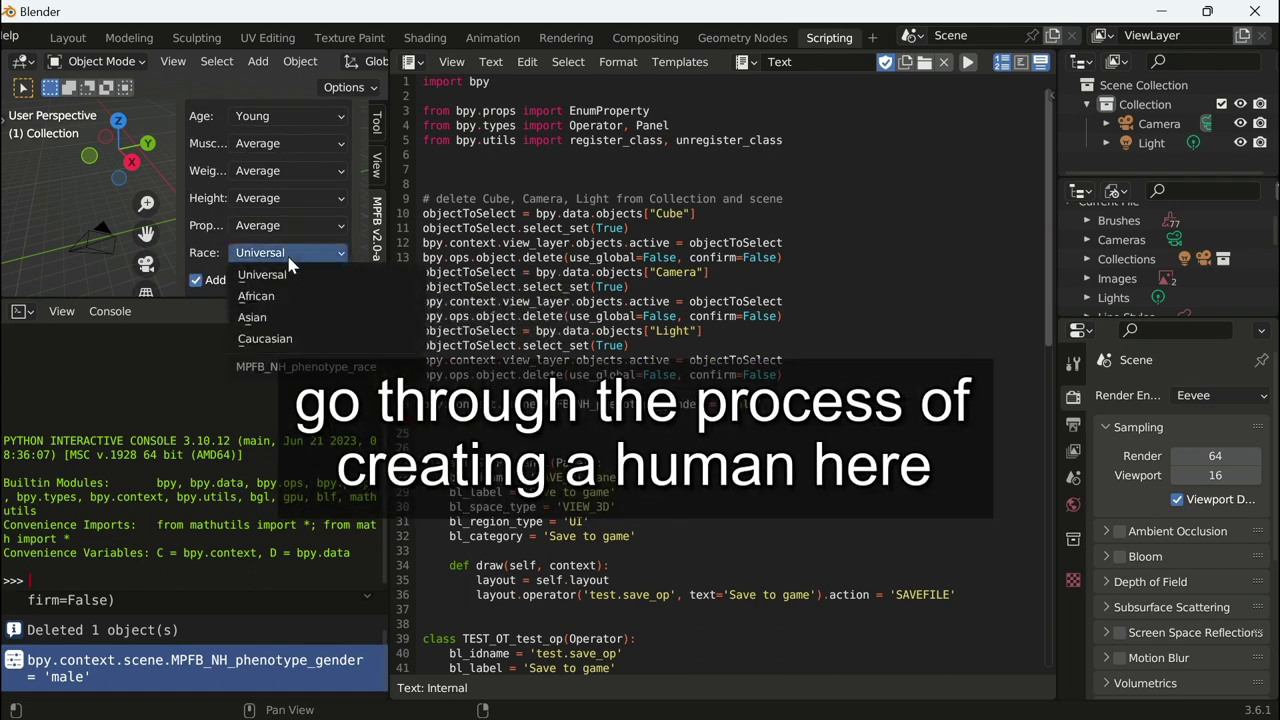
pyautogui.click(296, 342)
pyautogui.rightClick(185, 665)
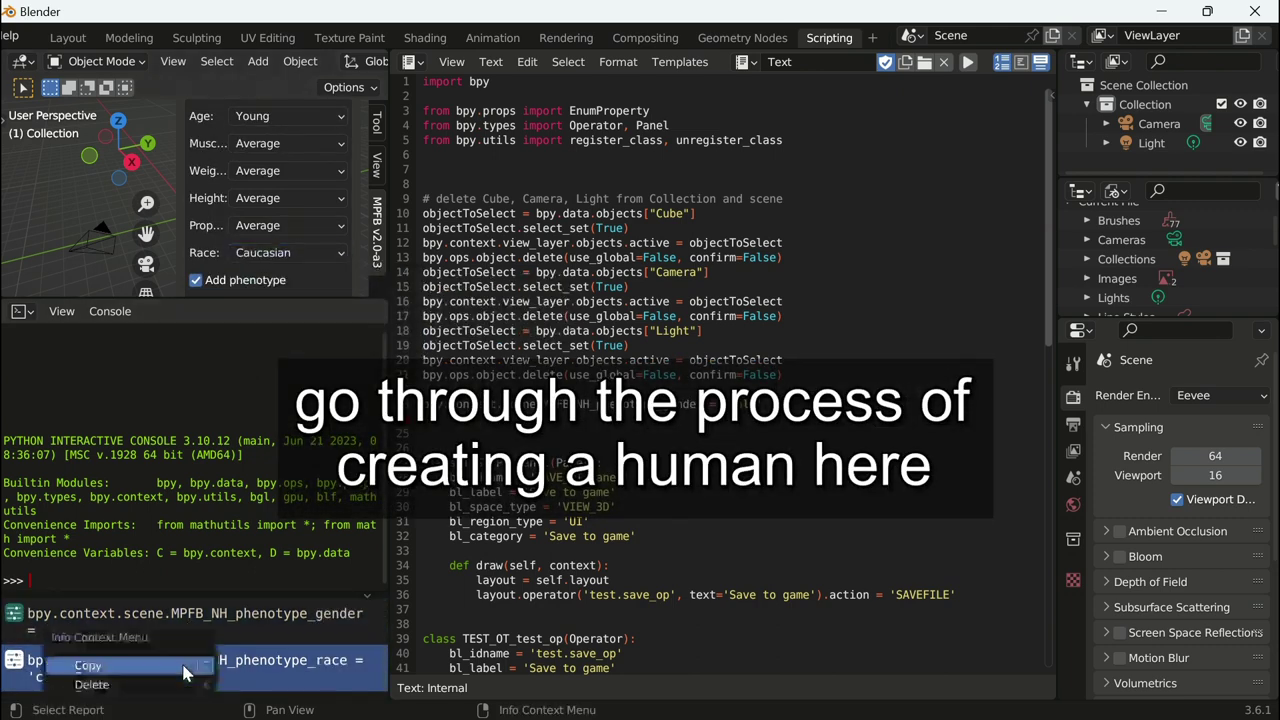
pyautogui.click(185, 668)
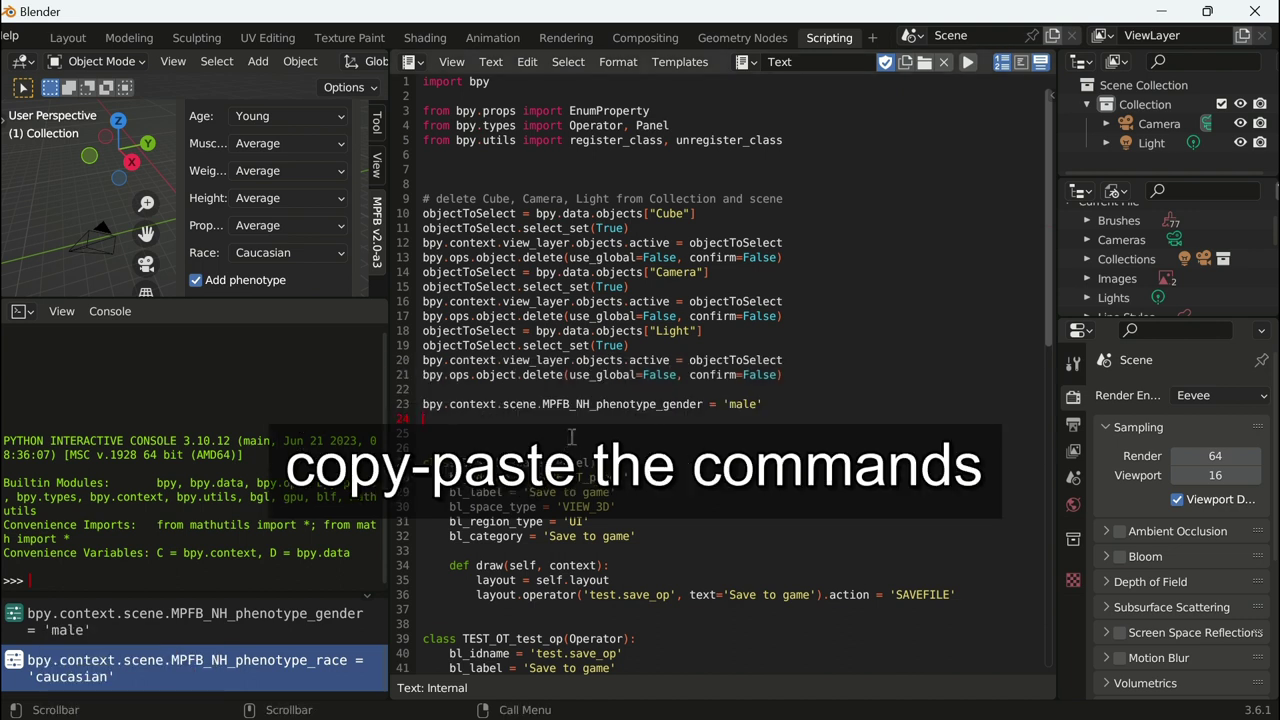
pyautogui.hotkey('ctrl', 'v')
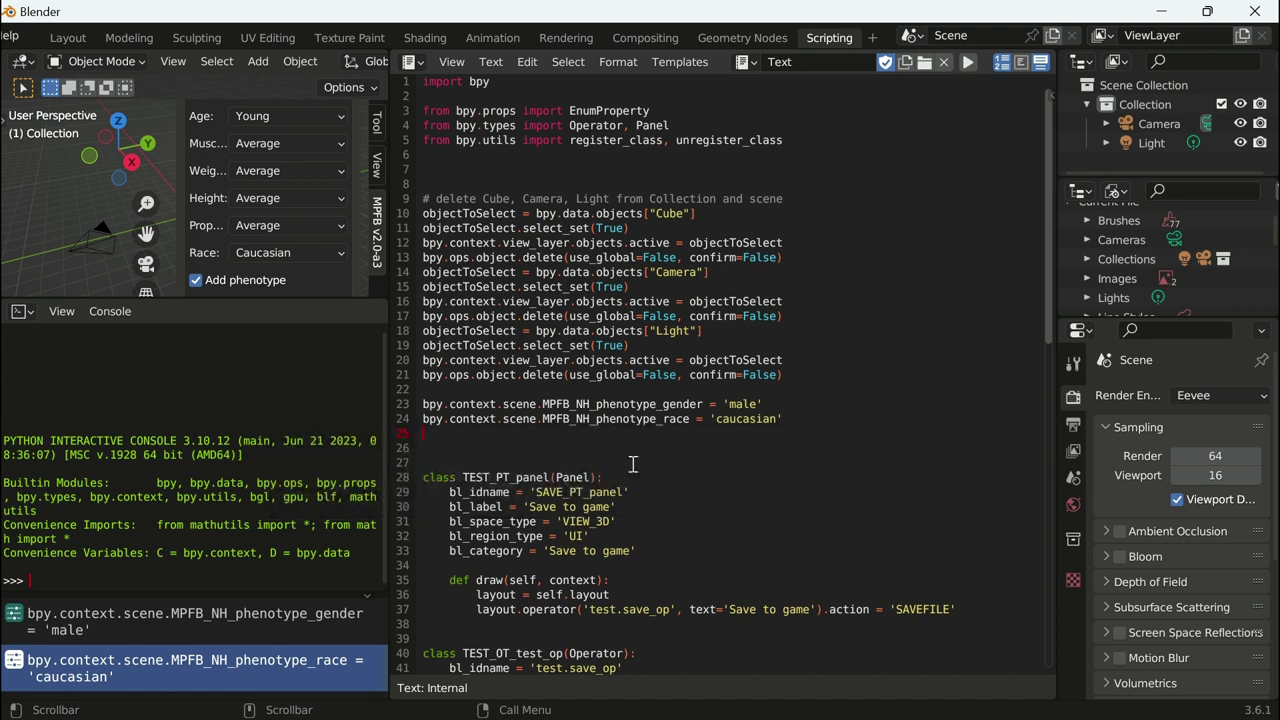
pyautogui.scroll(-1, 632, 464)
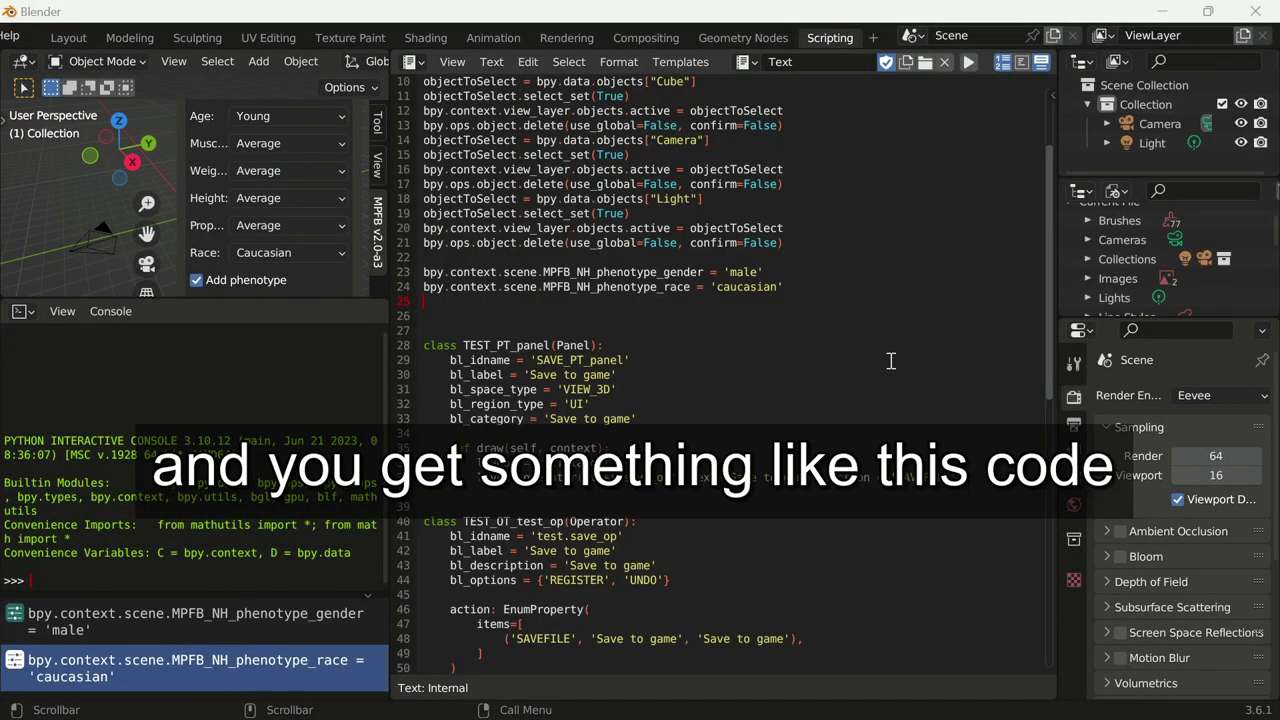
pyautogui.rightClick(688, 303)
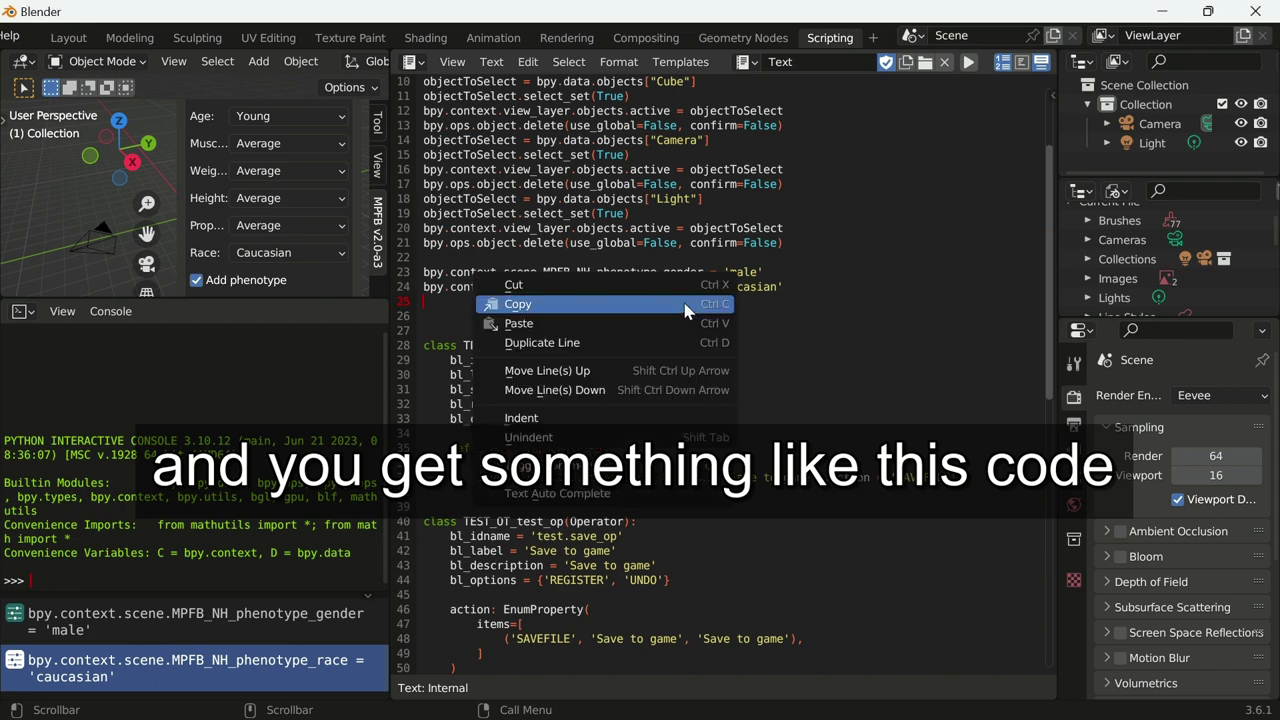
# Paste code setting age 'young' and 'mixamo' rig, then creating the human with rig, Toon01 skin, low-poly eyes.
pyautogui.click(652, 323)
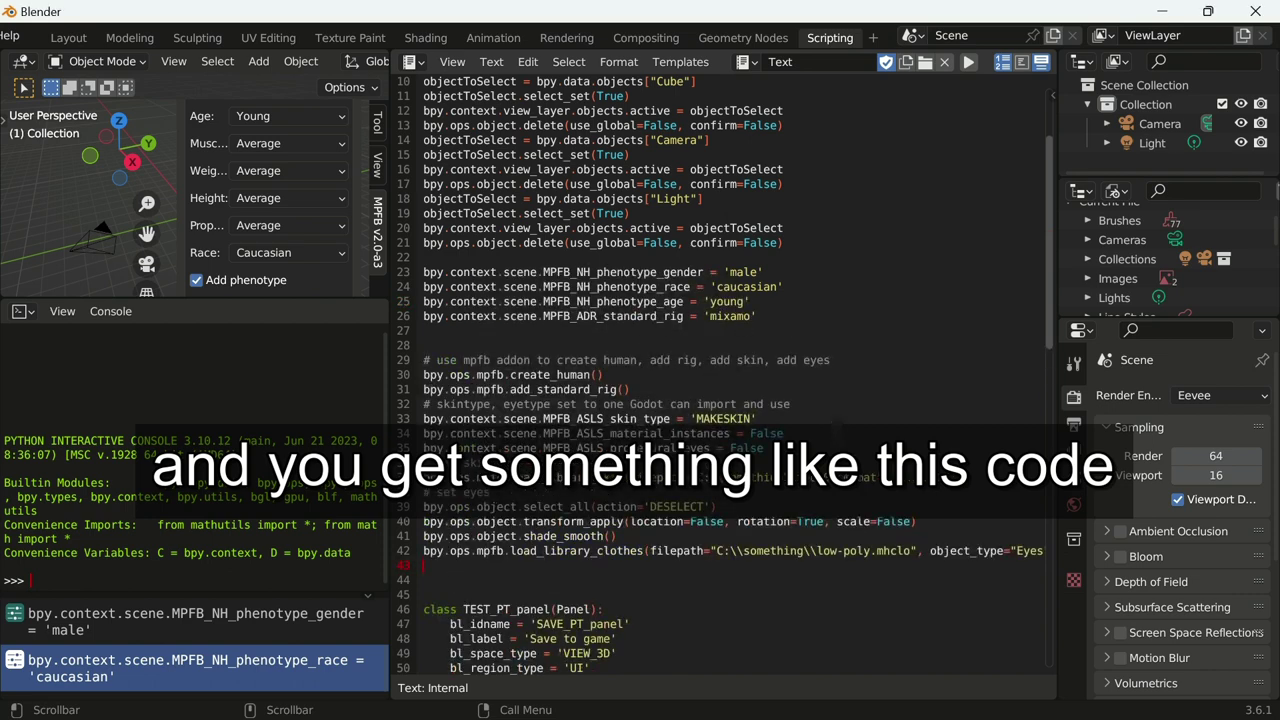
pyautogui.scroll(-1, 652, 323)
pyautogui.scroll(-1, 652, 323)
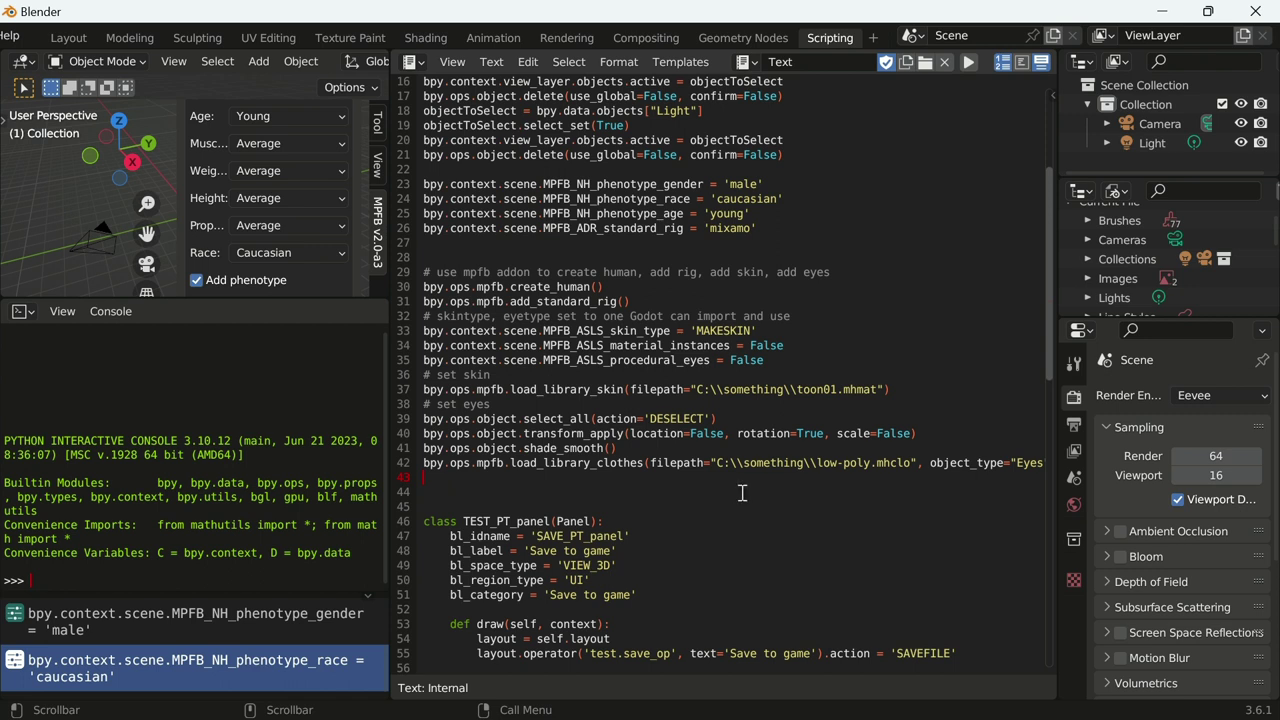
pyautogui.scroll(-1, 742, 492)
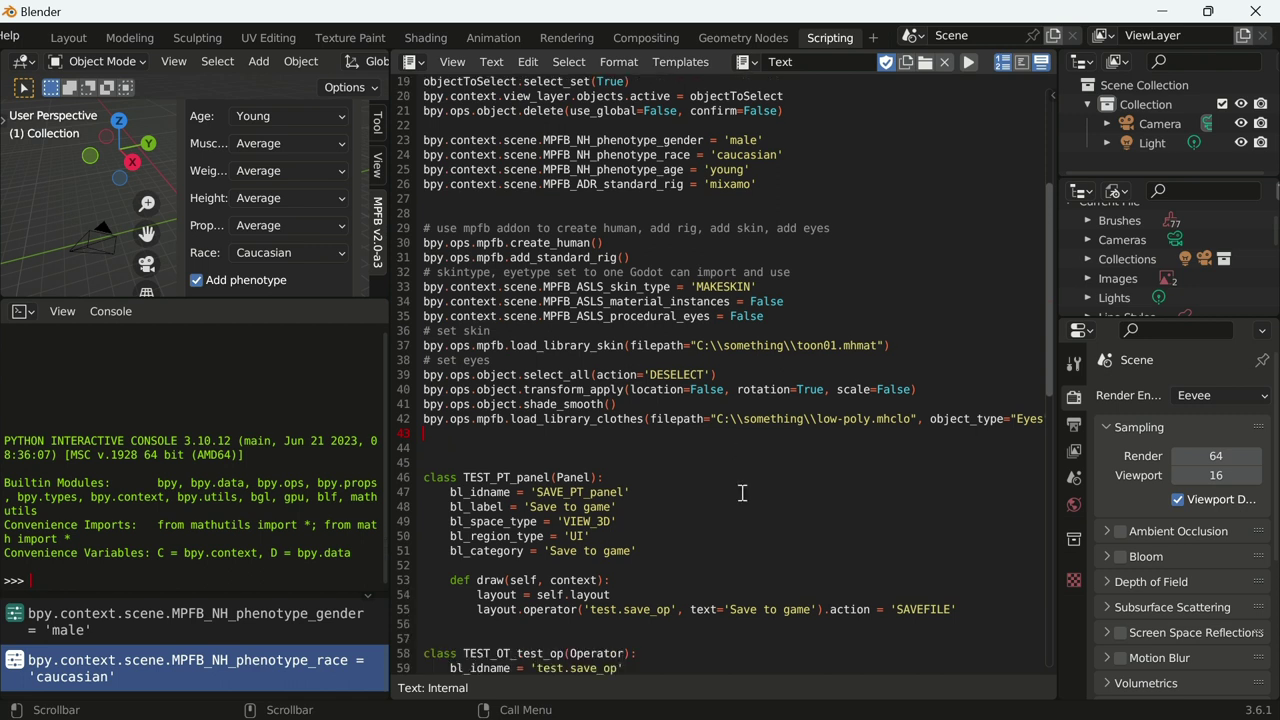
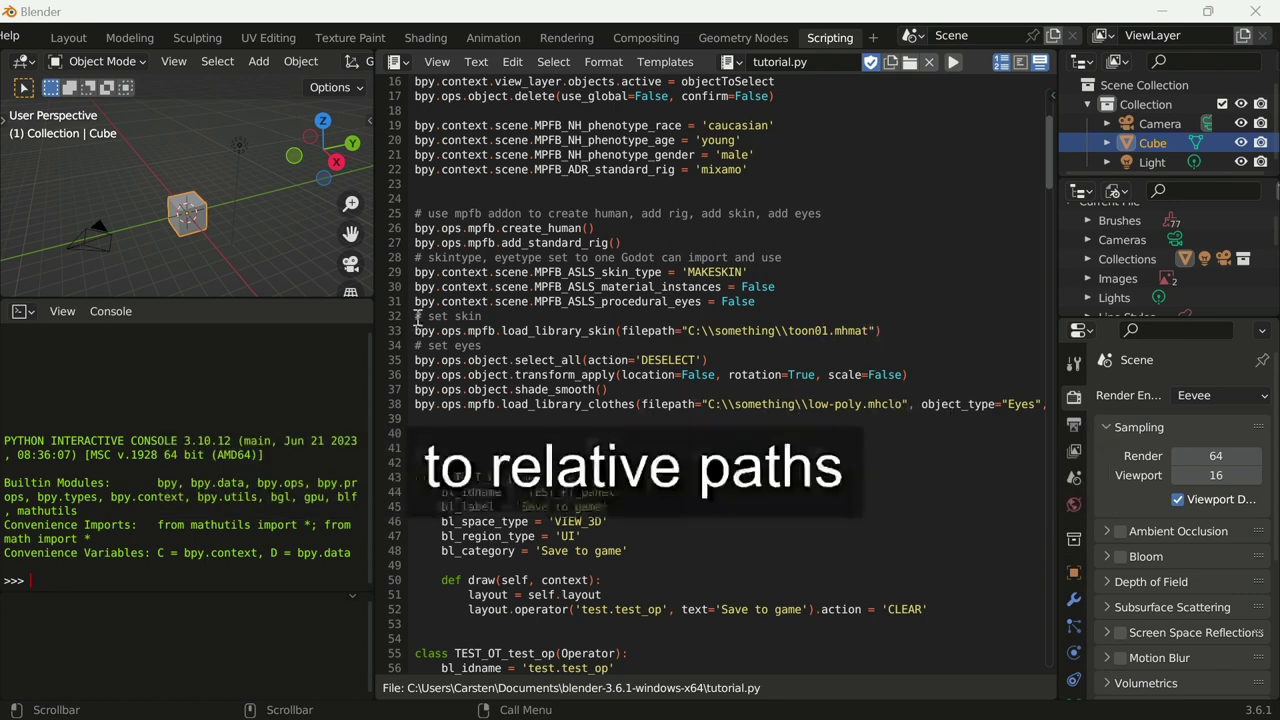
# Paste over script lines 32–38 so the skin and eye paths become relative //3.6/mpfb/data paths.
pyautogui.moveTo(417, 318); pyautogui.dragTo(399, 416)
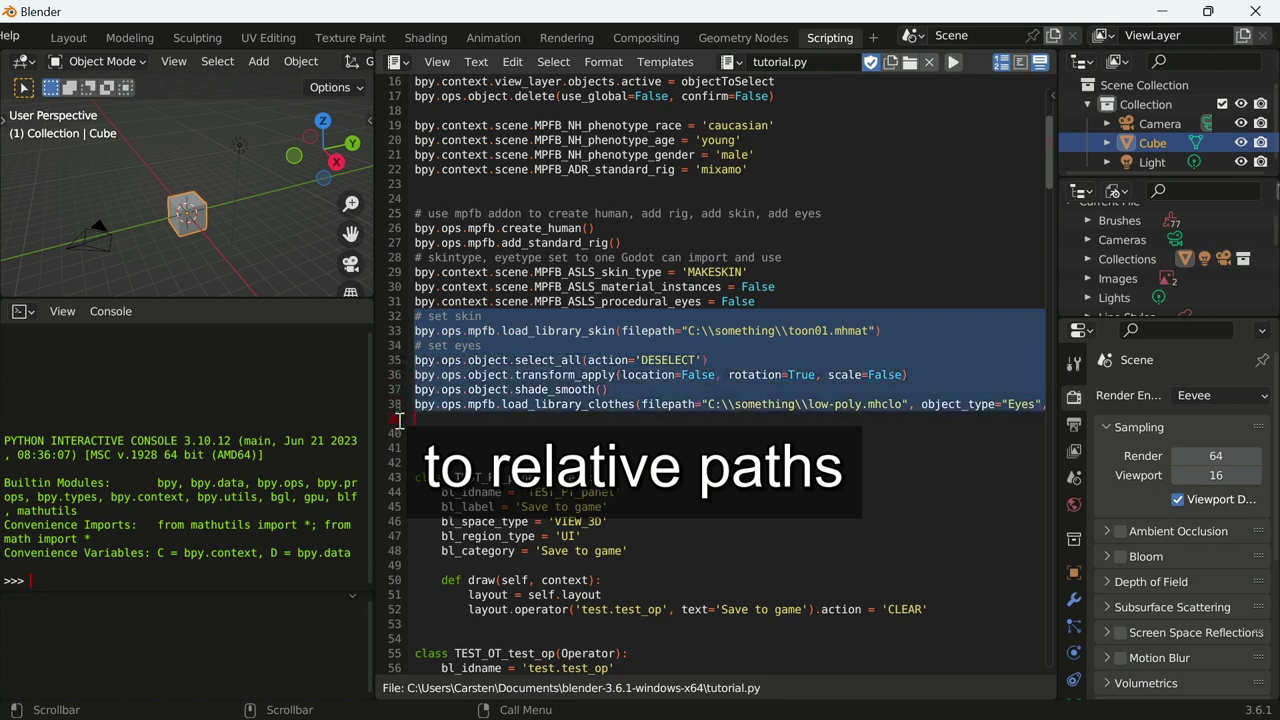
pyautogui.rightClick(622, 364)
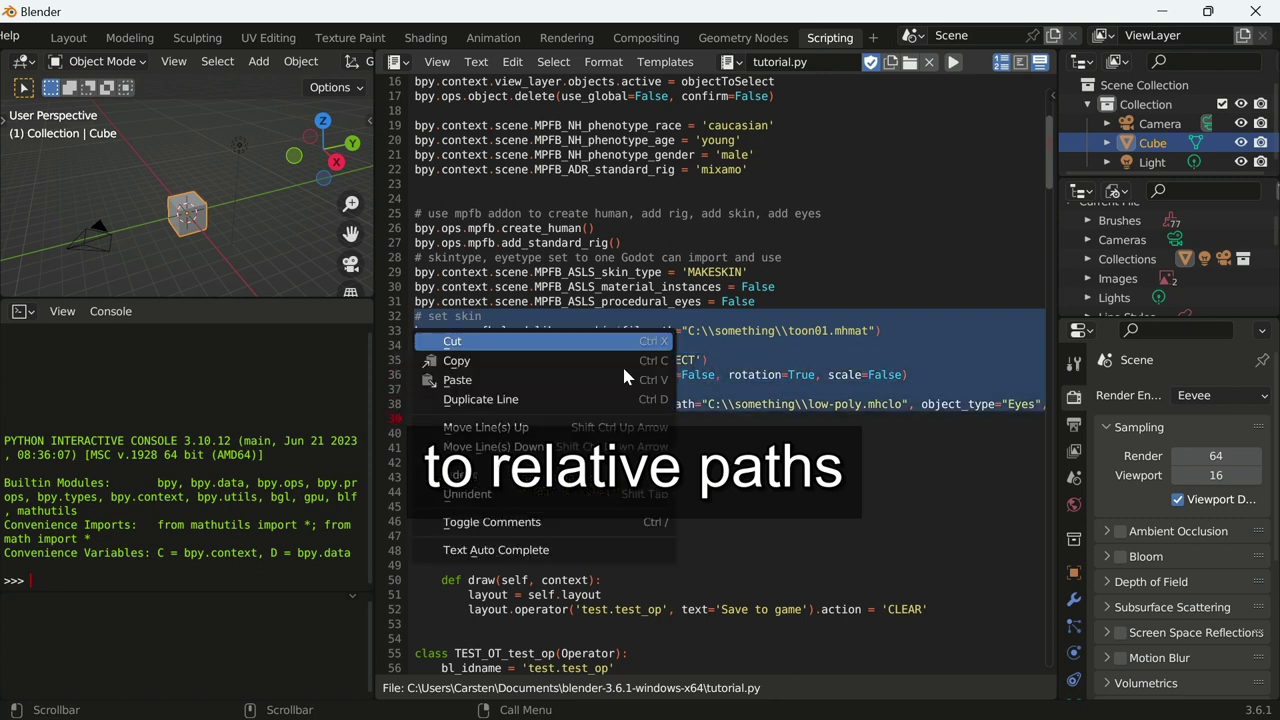
pyautogui.click(561, 380)
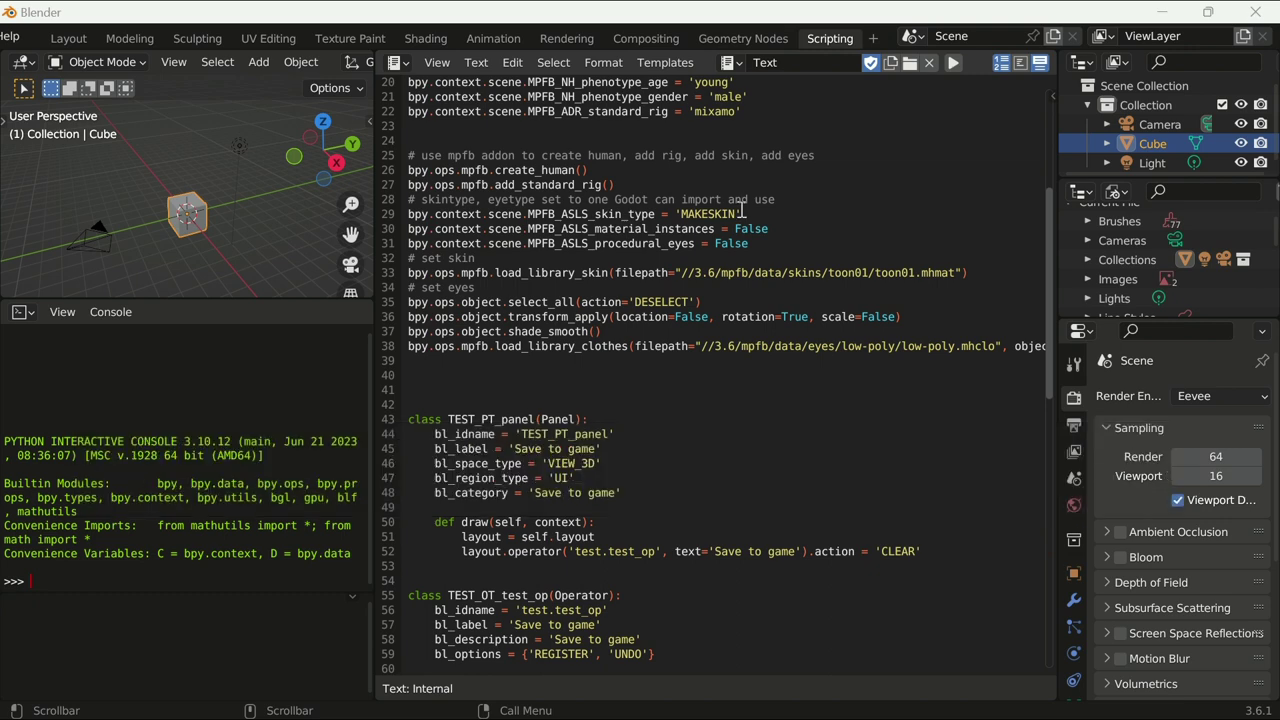
# Paste fullscreen setup code with material shading and hidden gizmos and overlays below the register block.
pyautogui.scroll(-1, 742, 213)
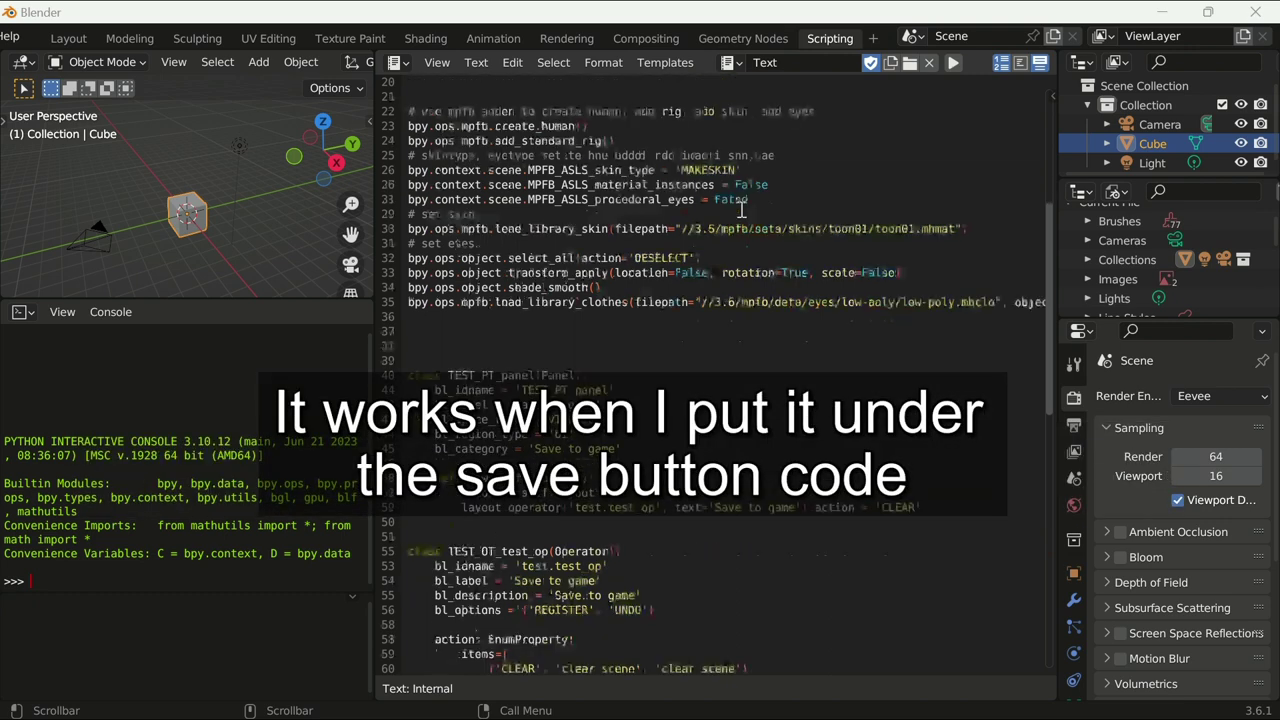
pyautogui.scroll(-2, 742, 210)
pyautogui.scroll(-2, 742, 210)
pyautogui.scroll(-1, 742, 210)
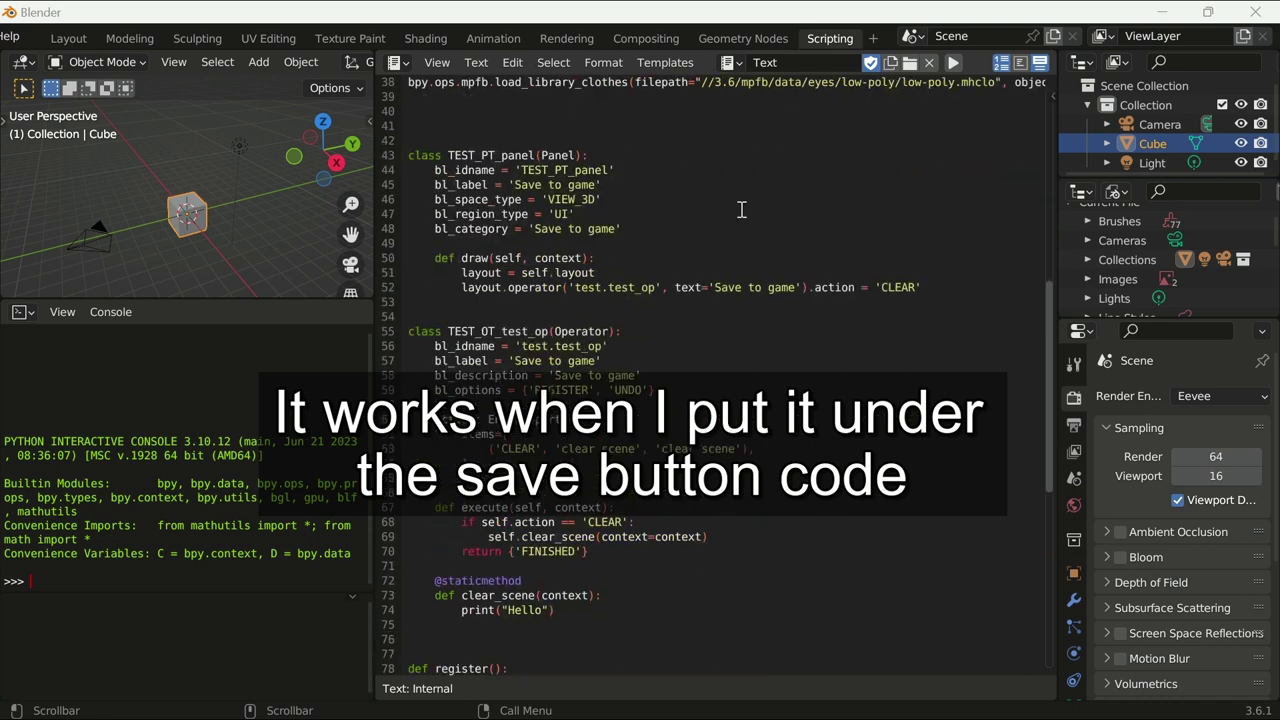
pyautogui.scroll(-1, 742, 210)
pyautogui.scroll(-1, 742, 210)
pyautogui.scroll(-1, 742, 210)
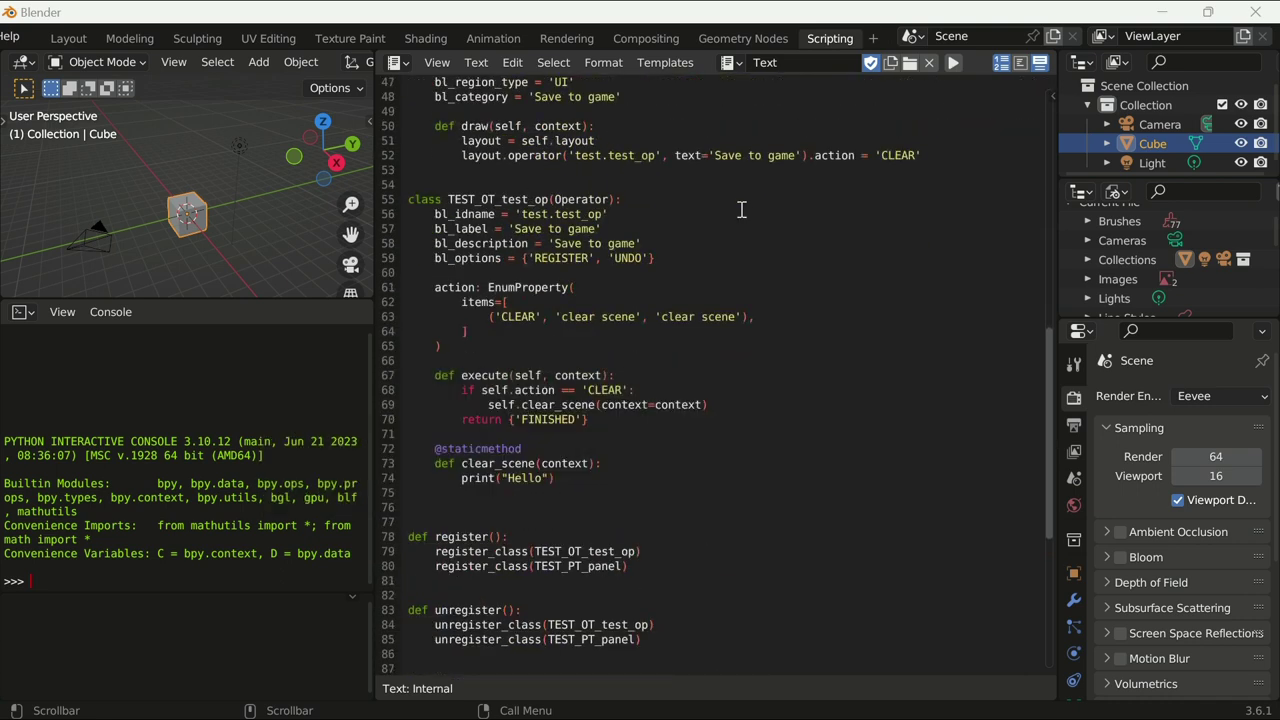
pyautogui.scroll(-4, 742, 209)
pyautogui.scroll(-1, 742, 209)
pyautogui.scroll(-3, 742, 209)
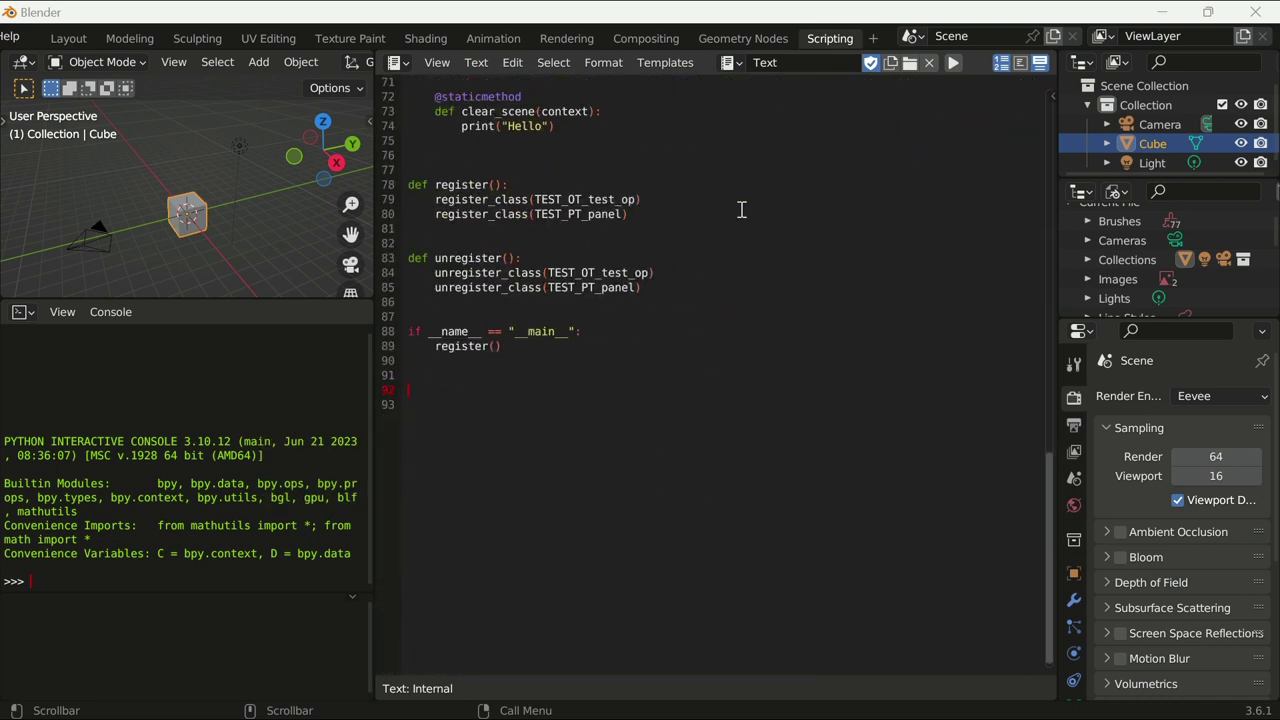
pyautogui.scroll(-1, 742, 209)
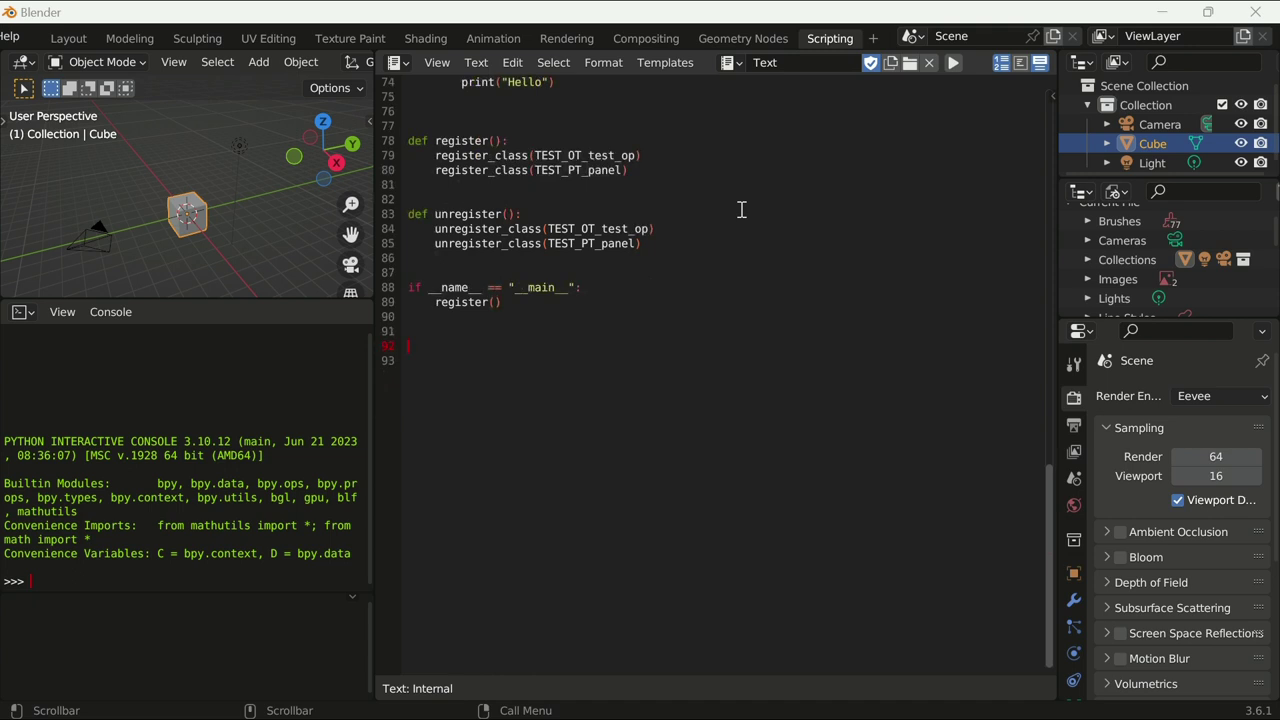
pyautogui.rightClick(477, 350)
pyautogui.click(461, 371)
pyautogui.scroll(-1, 797, 406)
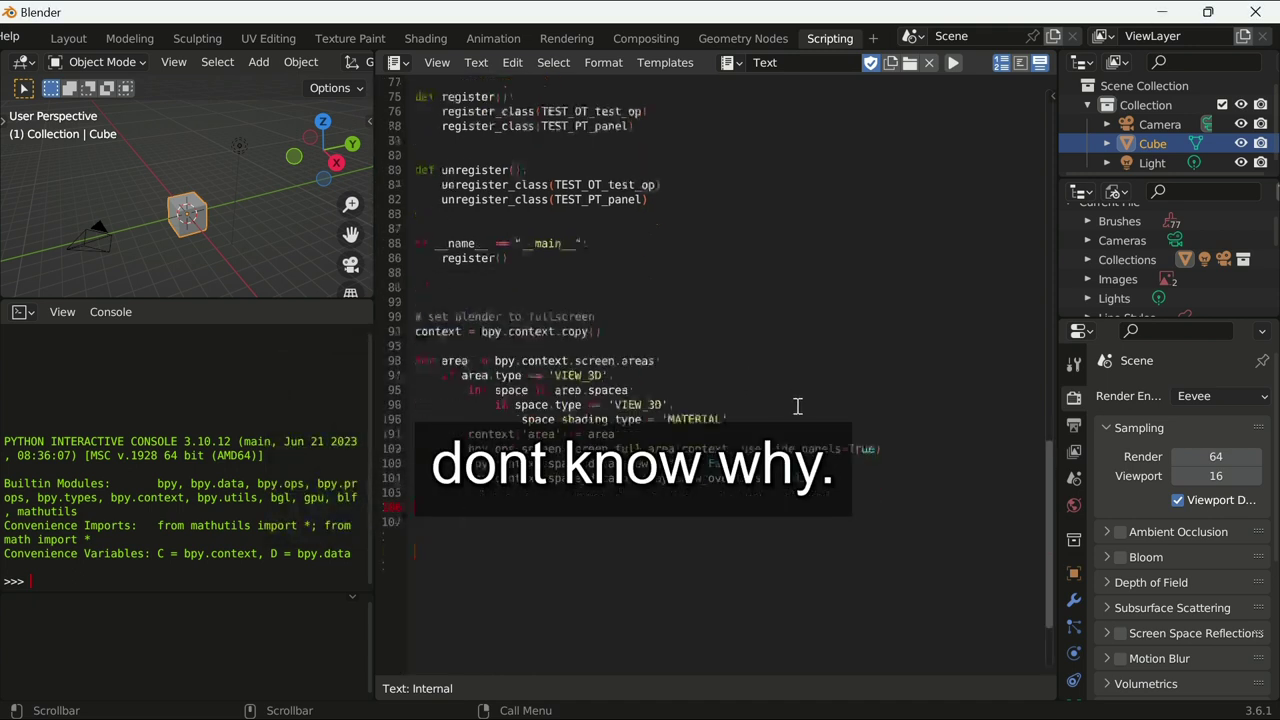
pyautogui.scroll(-2, 797, 406)
pyautogui.scroll(-1, 797, 406)
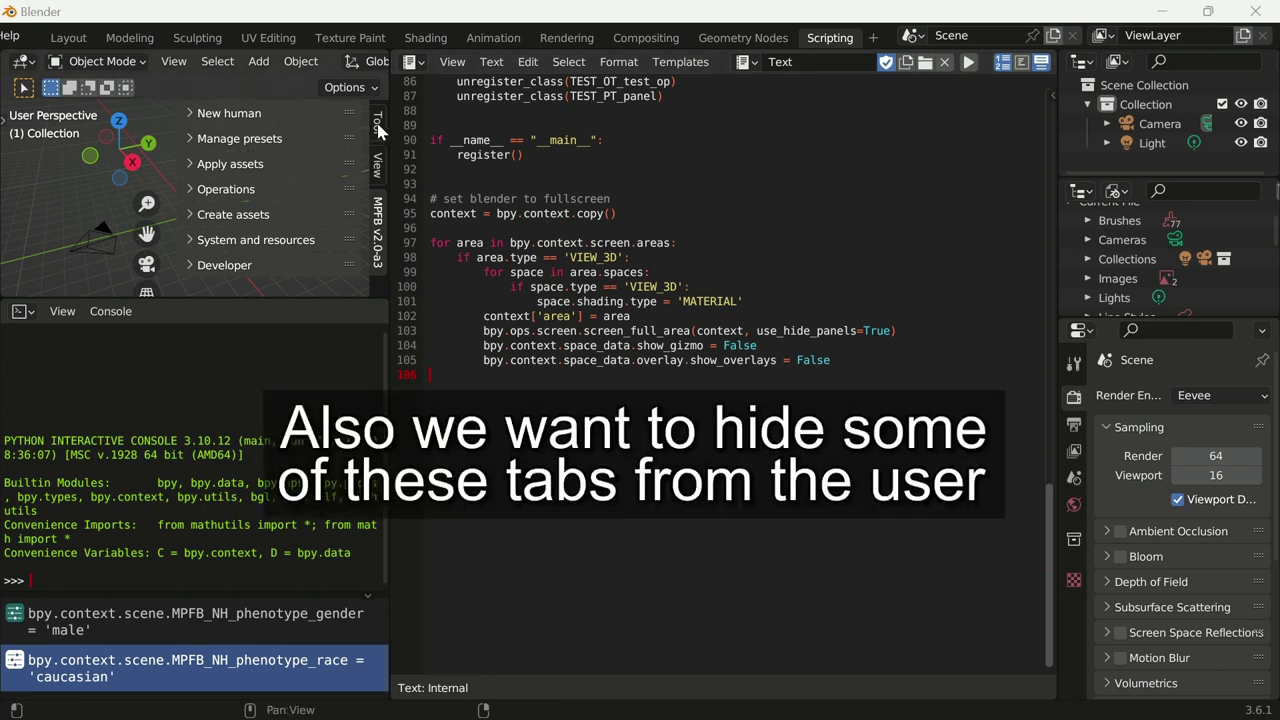
# Paste getattr/unregister_class code removing VIEW3D_PT_active_tool below the fullscreen block.
pyautogui.click(378, 128)
pyautogui.click(377, 163)
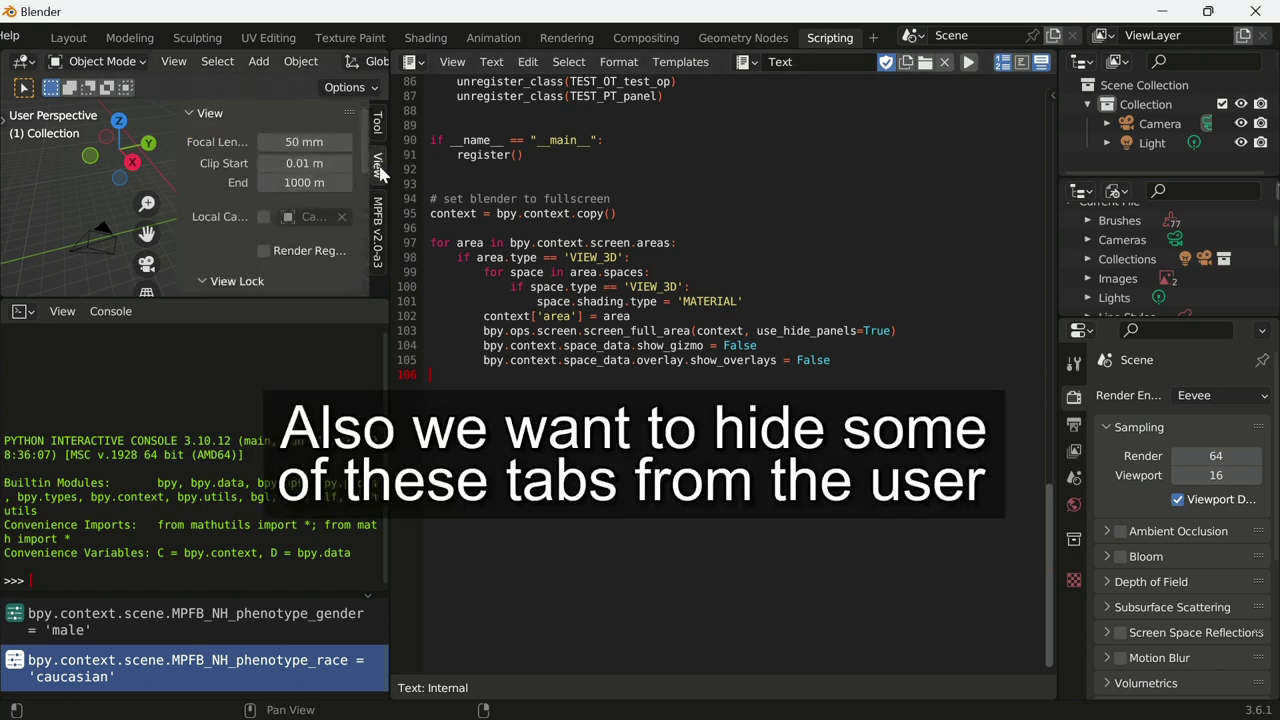
pyautogui.click(376, 228)
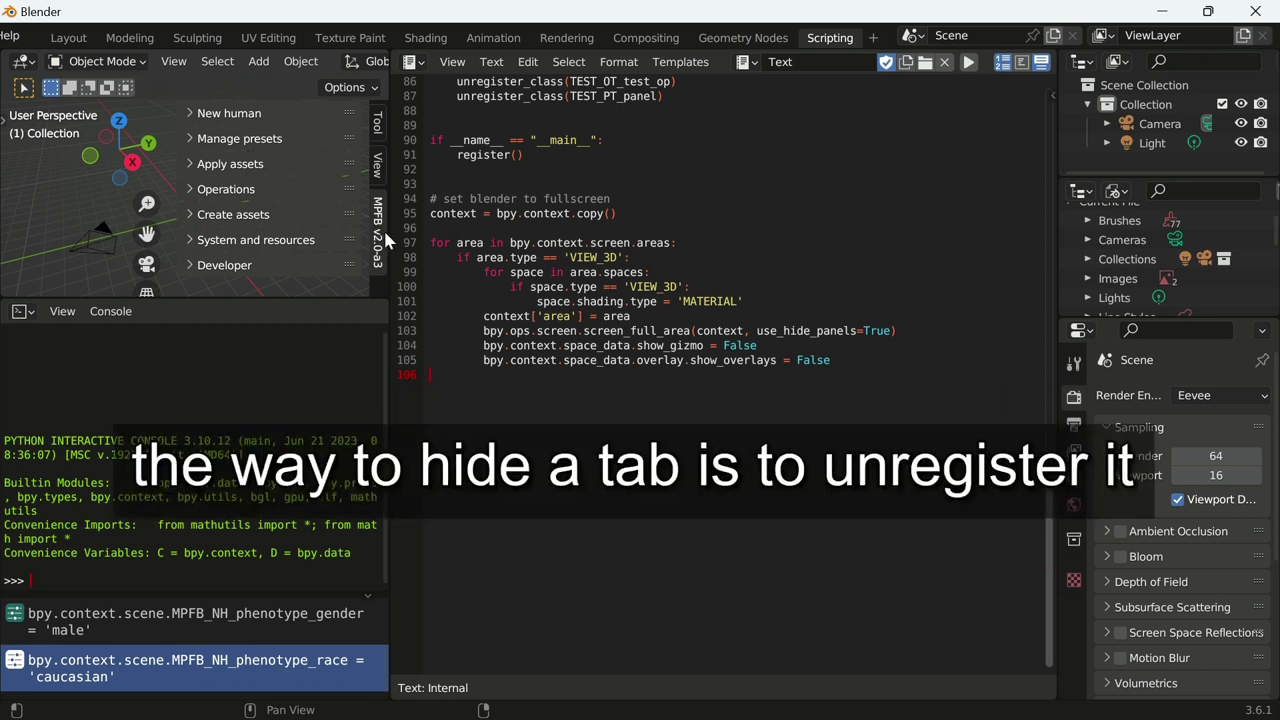
pyautogui.rightClick(531, 423)
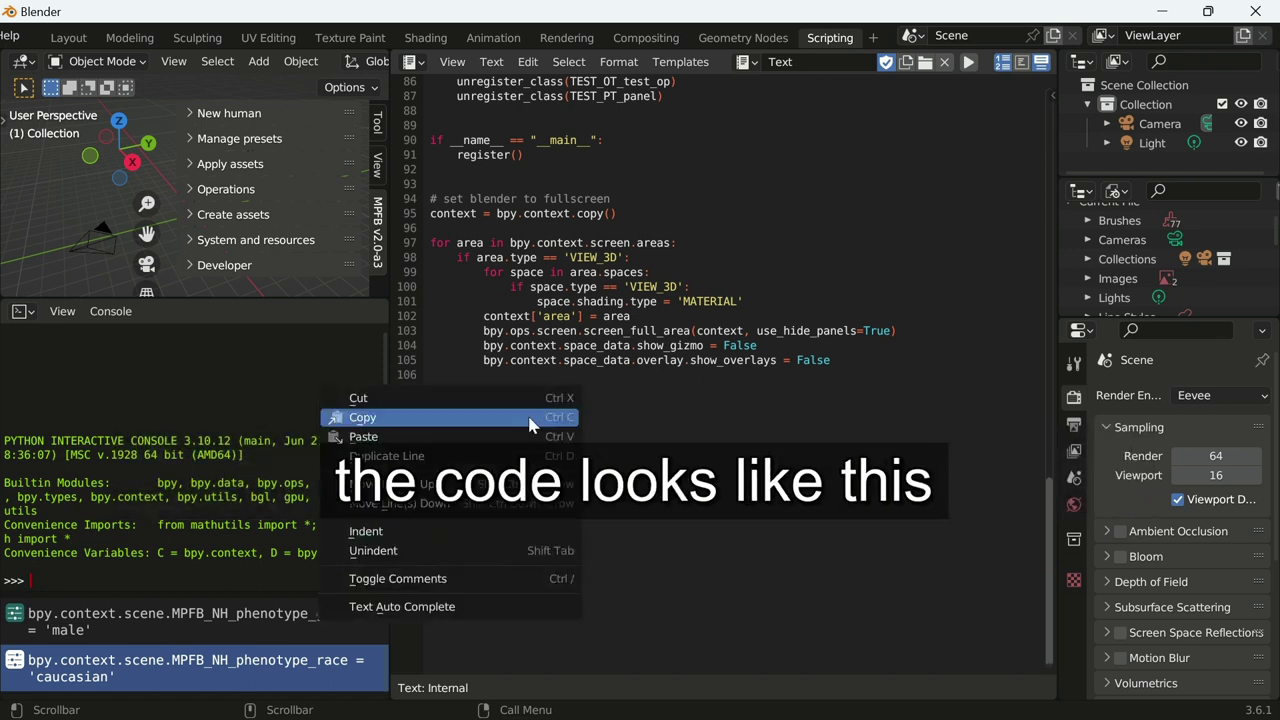
pyautogui.click(531, 437)
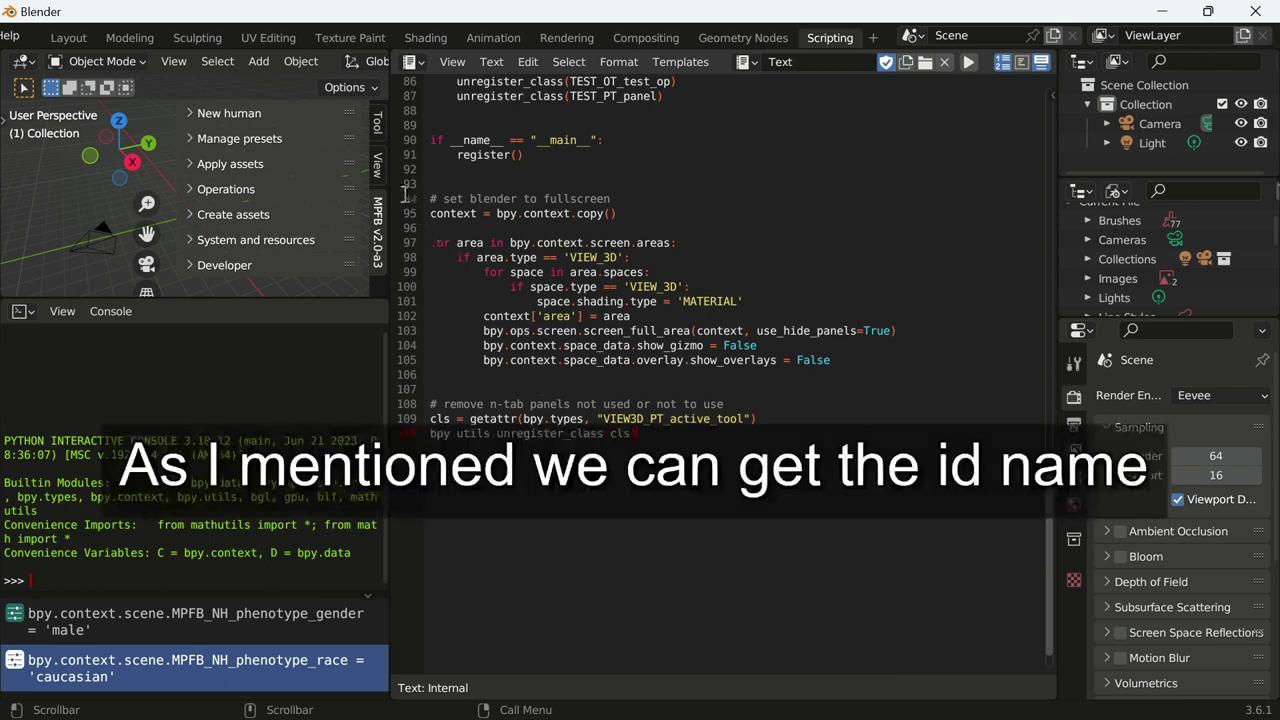
# Look up the Python ids of the Manage presets and Active Tool panels, then add blank lines.
pyautogui.rightClick(255, 140)
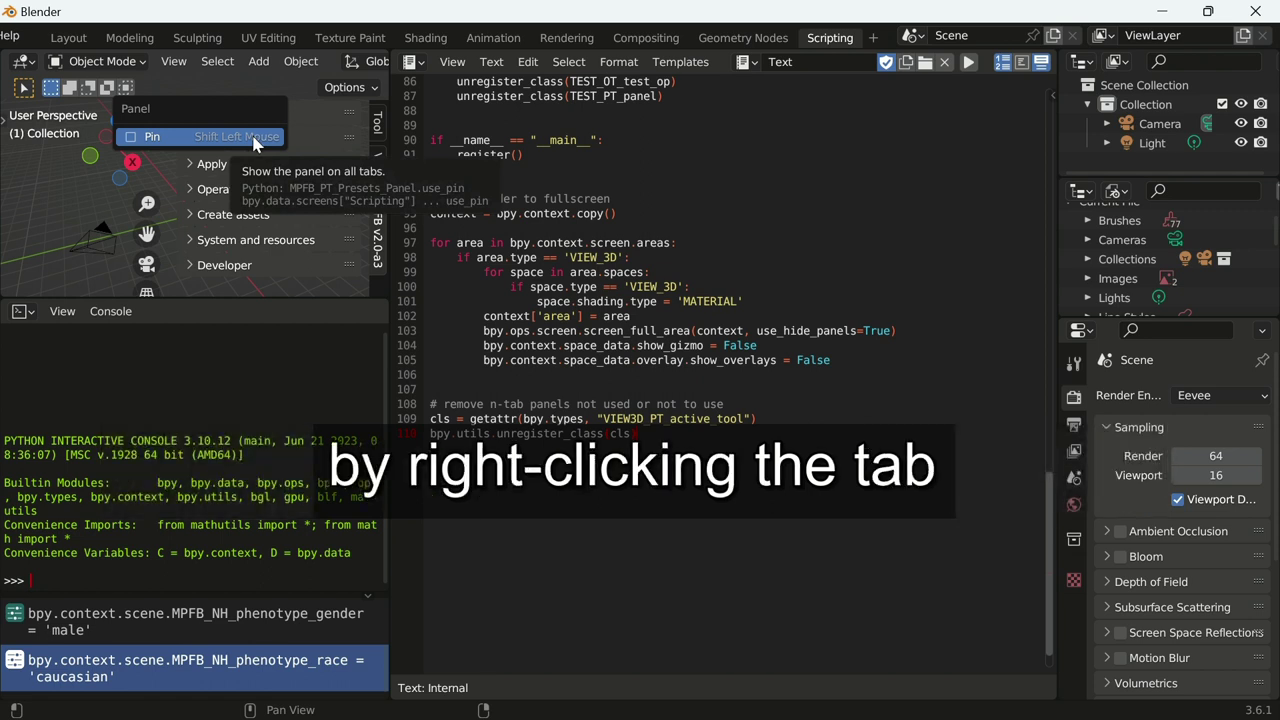
pyautogui.click(380, 135)
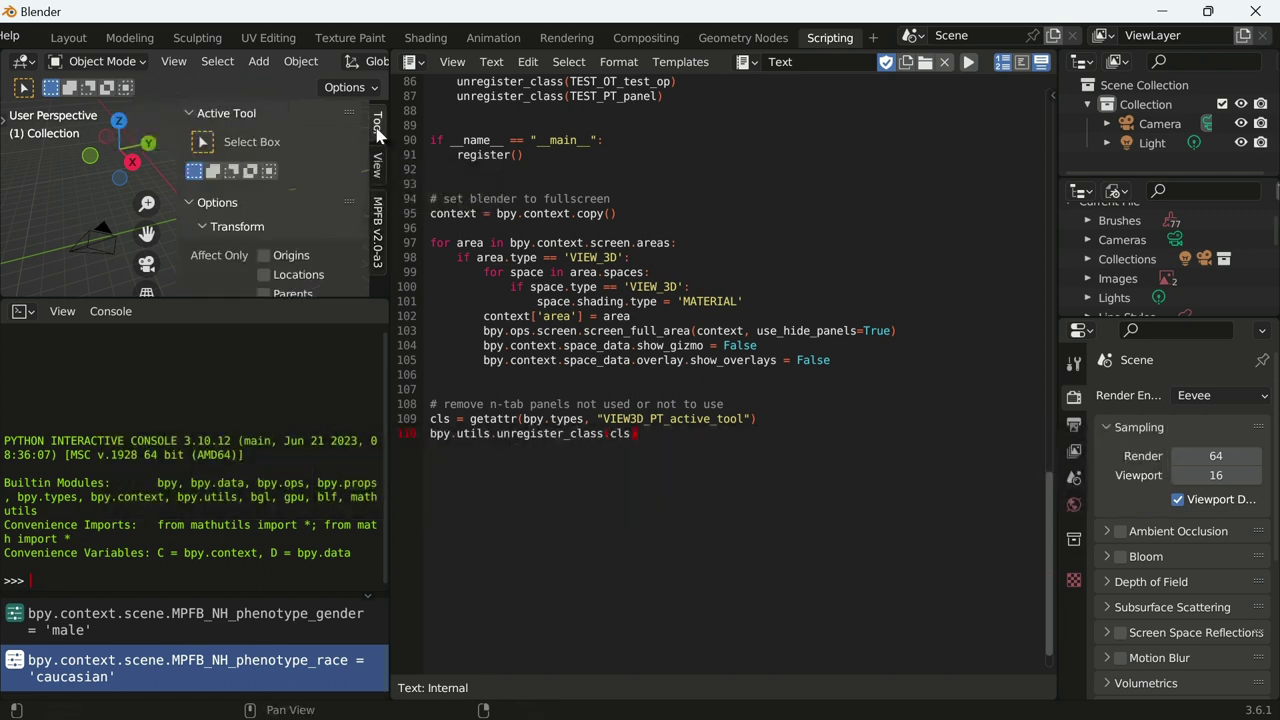
pyautogui.rightClick(250, 116)
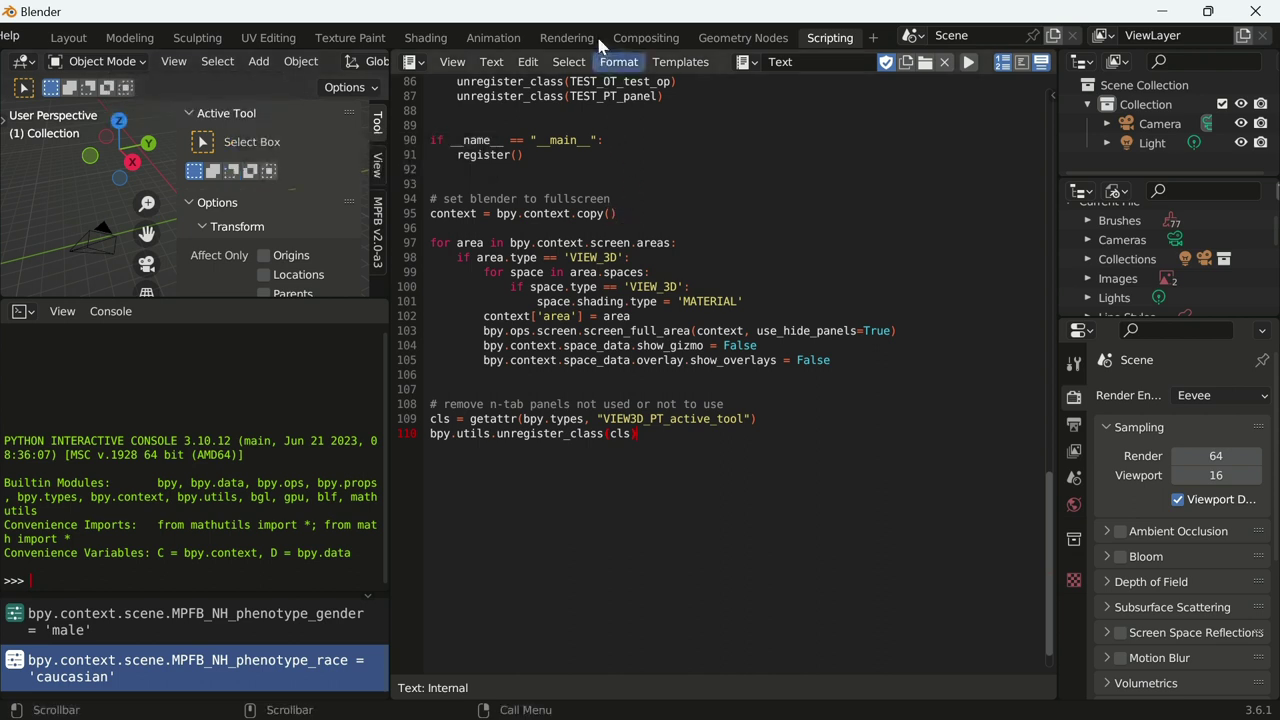
pyautogui.press('Return')
pyautogui.press('Return')
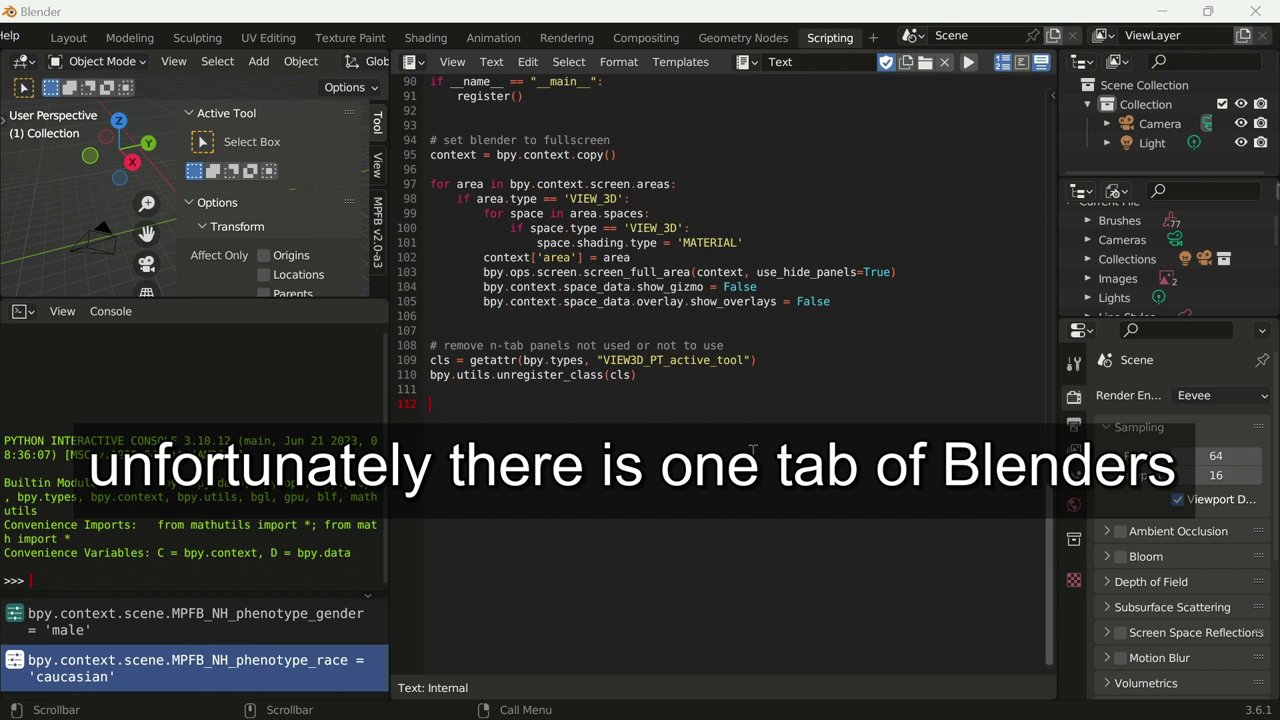
pyautogui.scroll(-1, 666, 492)
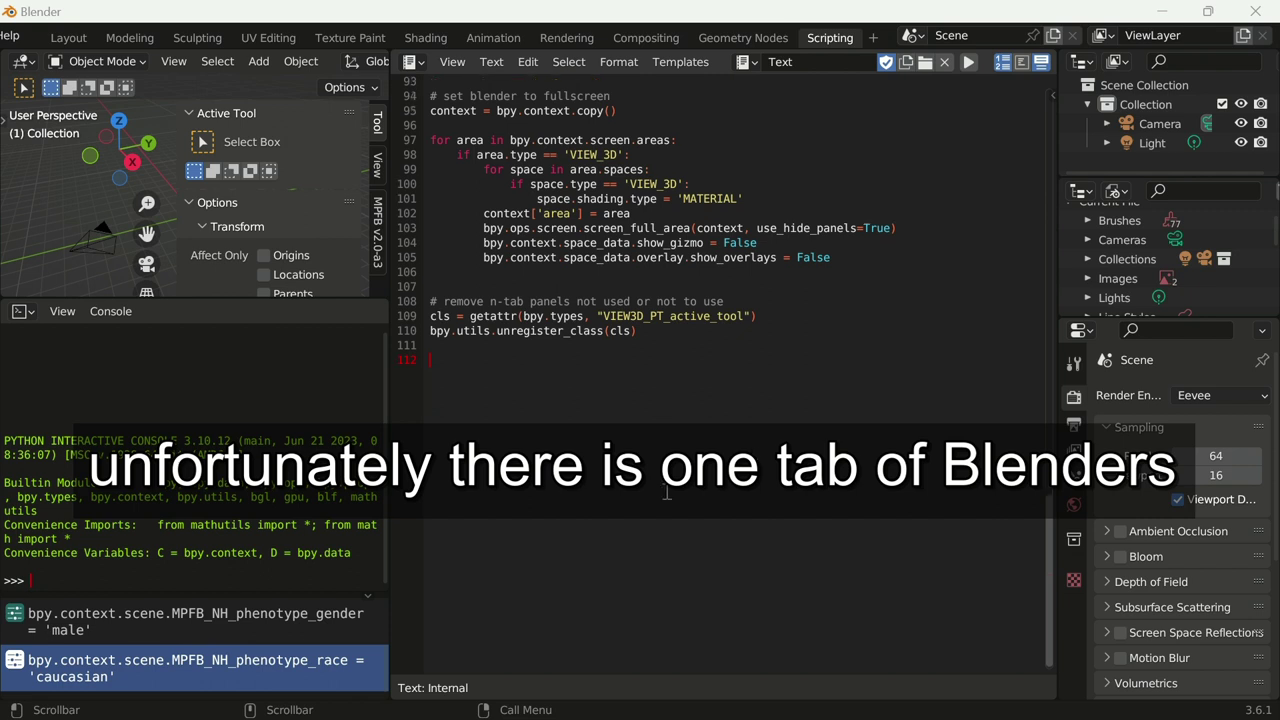
# Paste the unregister_class calls for five MPFB panels and scroll back up to review them.
pyautogui.rightClick(569, 367)
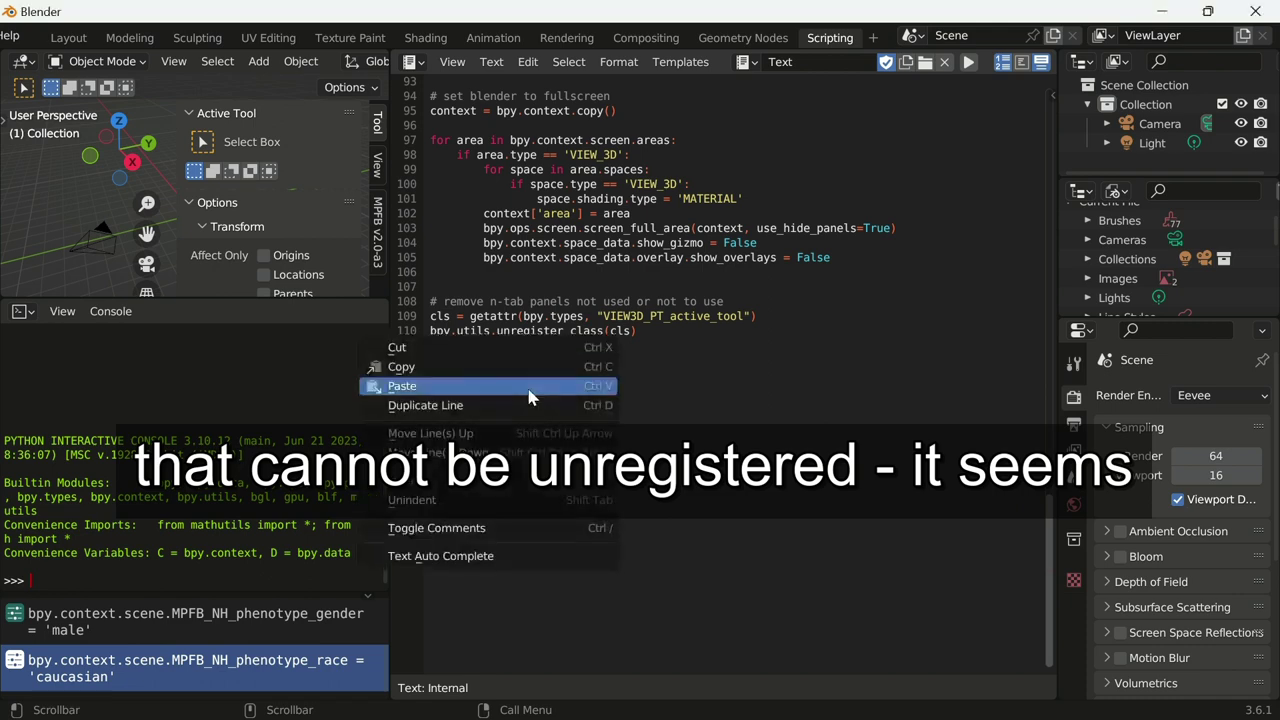
pyautogui.click(530, 386)
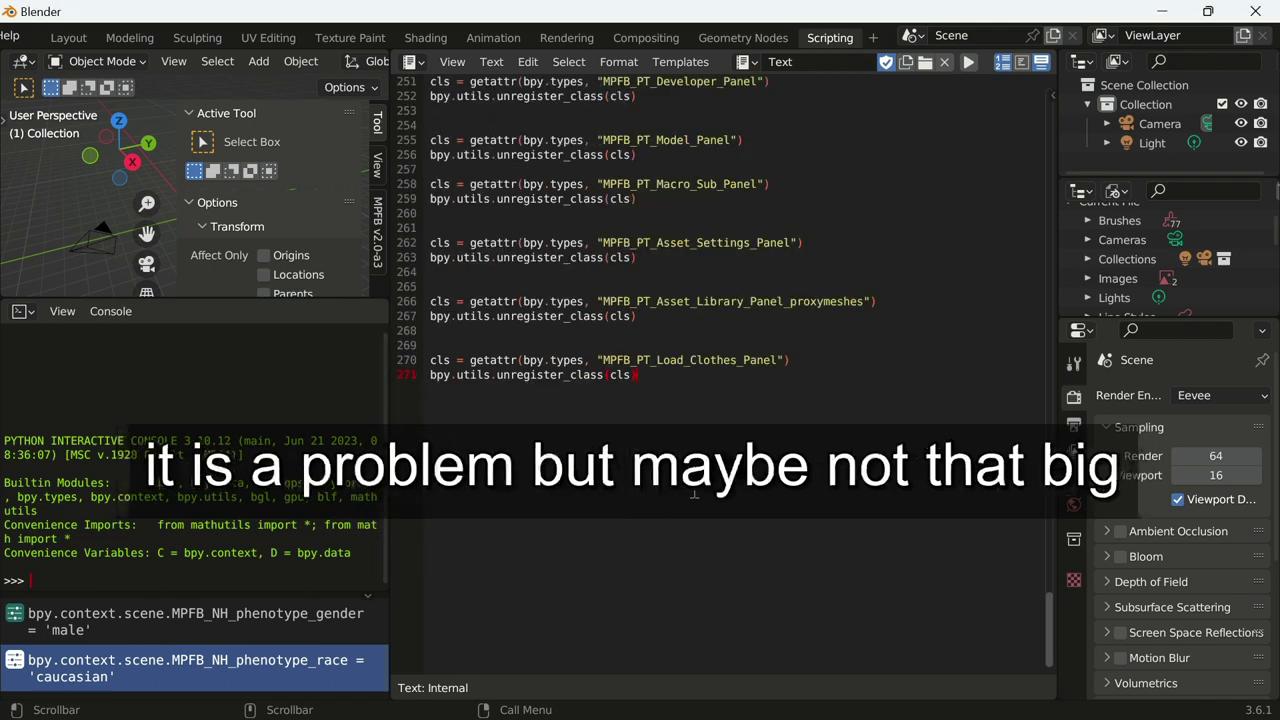
pyautogui.scroll(5, 694, 493)
pyautogui.scroll(5, 694, 493)
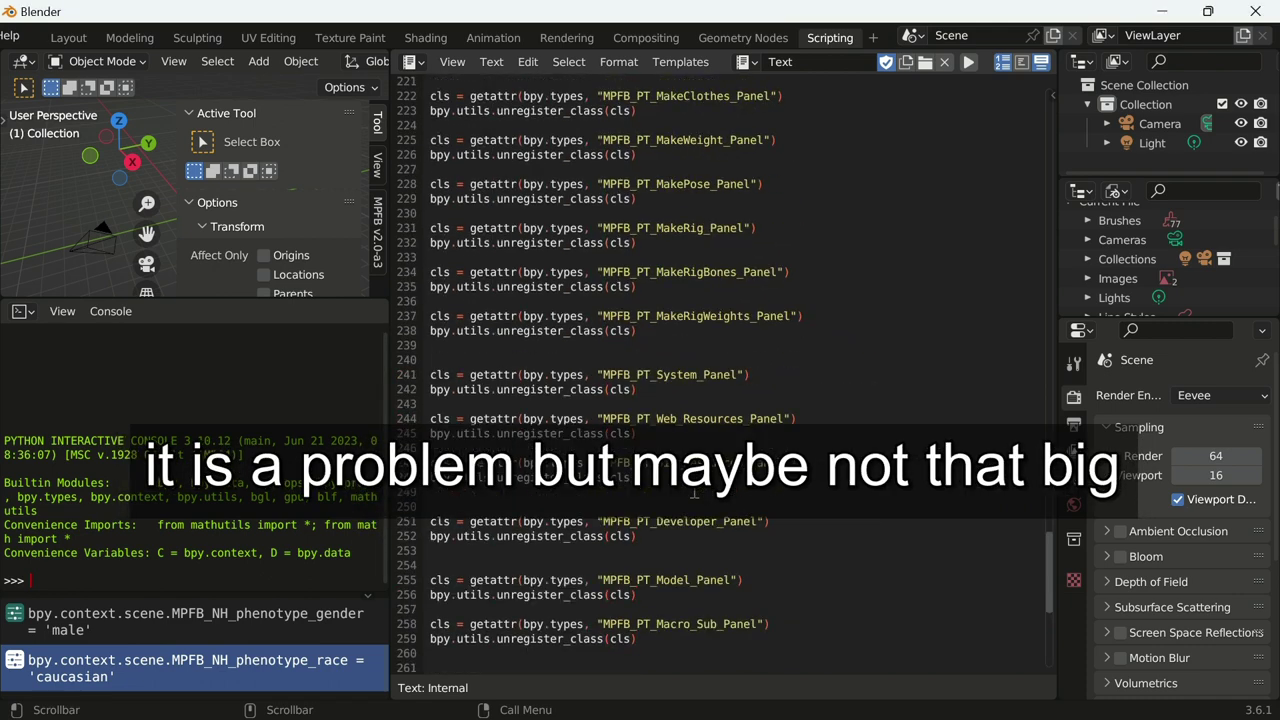
pyautogui.scroll(3, 694, 493)
pyautogui.scroll(2, 694, 493)
pyautogui.scroll(4, 694, 493)
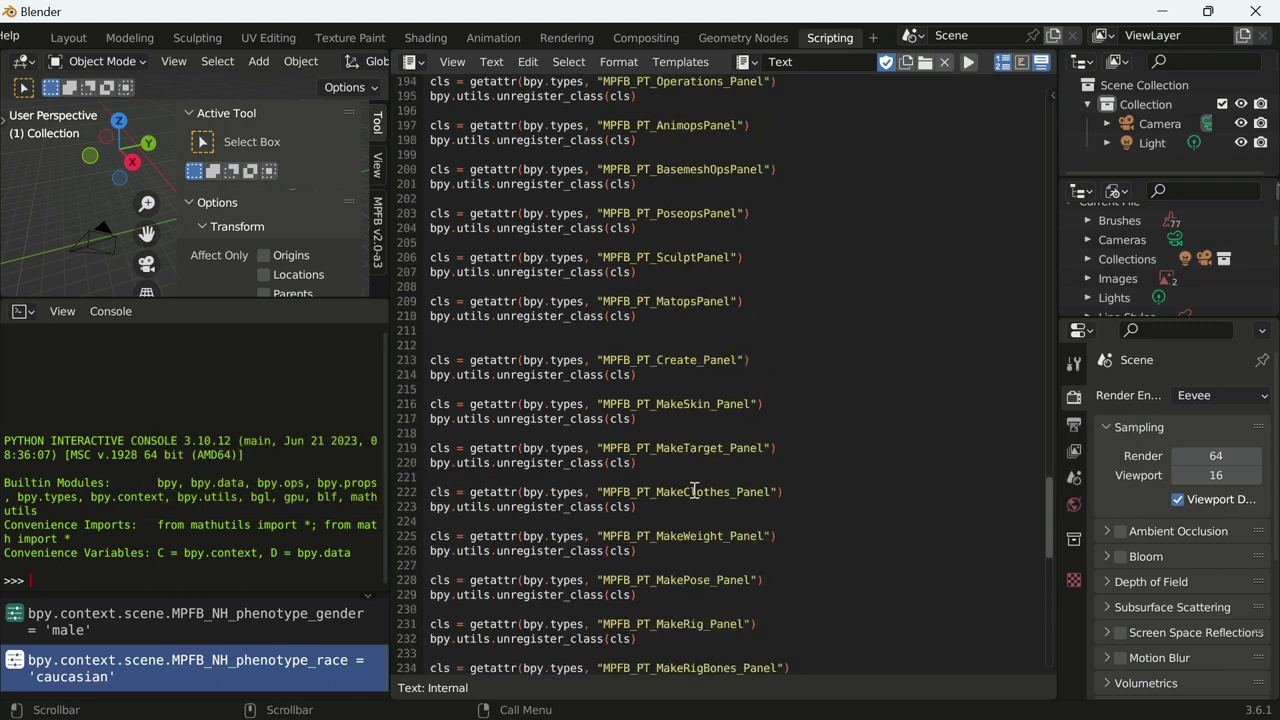
pyautogui.scroll(5, 694, 493)
pyautogui.scroll(1, 694, 493)
pyautogui.scroll(2, 694, 493)
pyautogui.scroll(1, 694, 493)
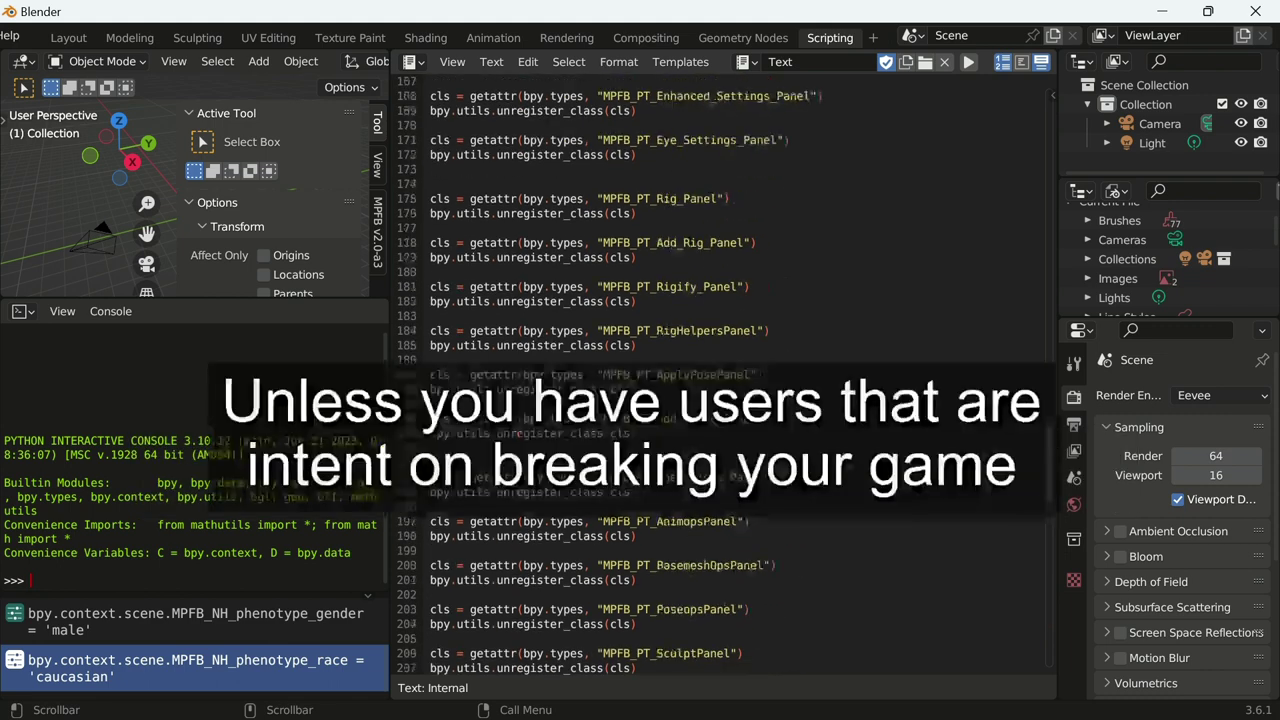
pyautogui.scroll(1, 694, 493)
pyautogui.scroll(3, 694, 493)
pyautogui.scroll(1, 720, 380)
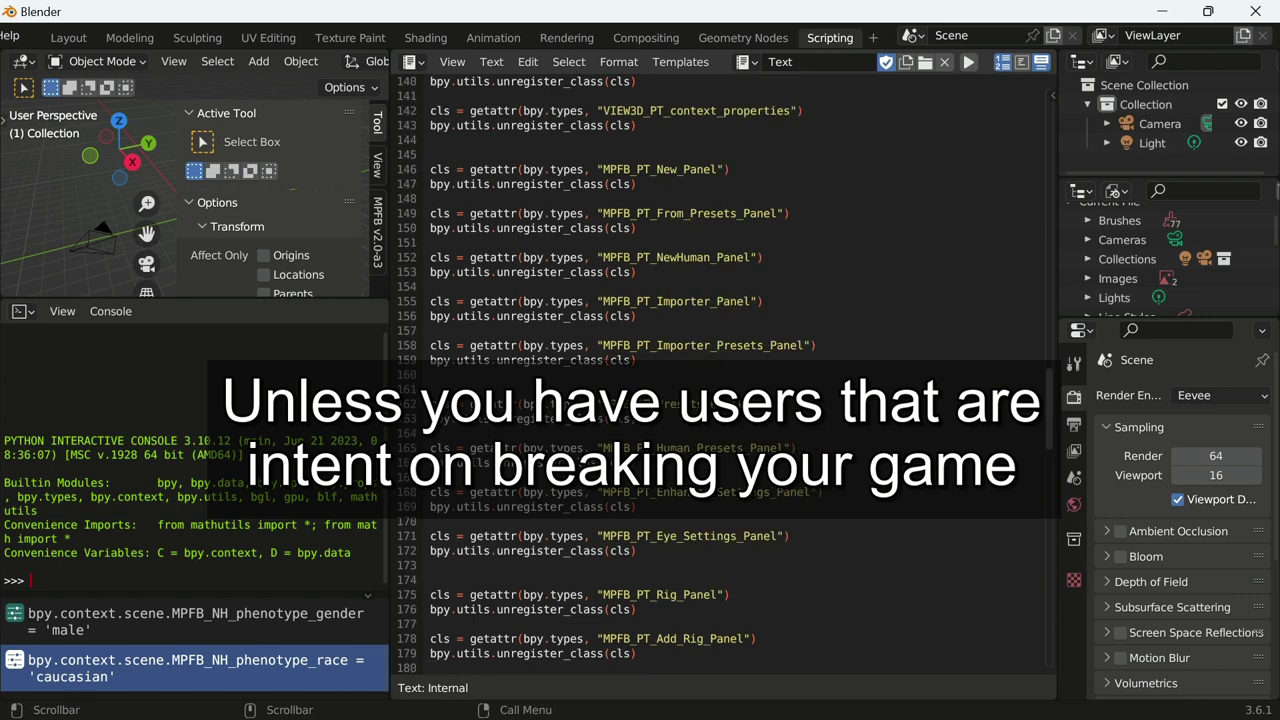
pyautogui.scroll(3, 720, 380)
pyautogui.scroll(2, 720, 380)
pyautogui.scroll(3, 720, 380)
pyautogui.scroll(1, 695, 488)
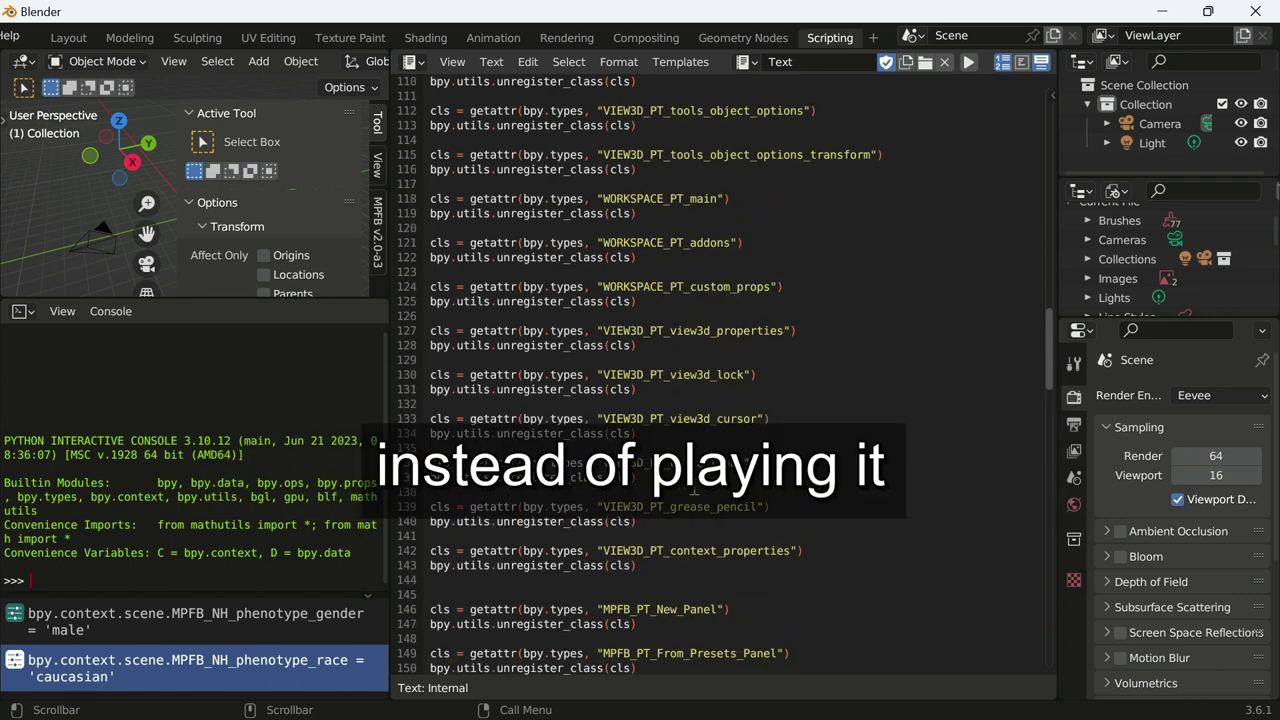
pyautogui.scroll(1, 695, 488)
pyautogui.scroll(4, 695, 488)
pyautogui.scroll(1, 695, 488)
pyautogui.scroll(1, 695, 488)
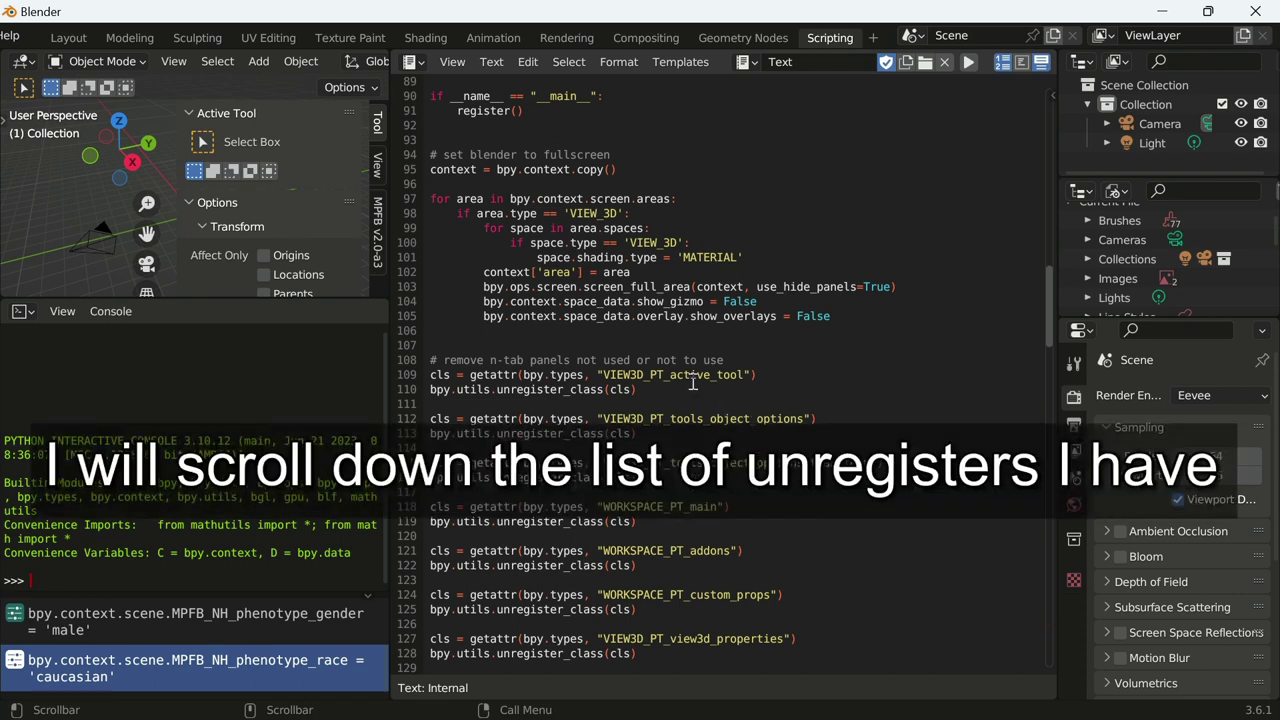
# Scroll down through the unregister lines to the script's end at MPFB_PT_Load_Clothes_Panel.
pyautogui.scroll(-1, 692, 383)
pyautogui.scroll(-1, 692, 403)
pyautogui.scroll(-2, 692, 403)
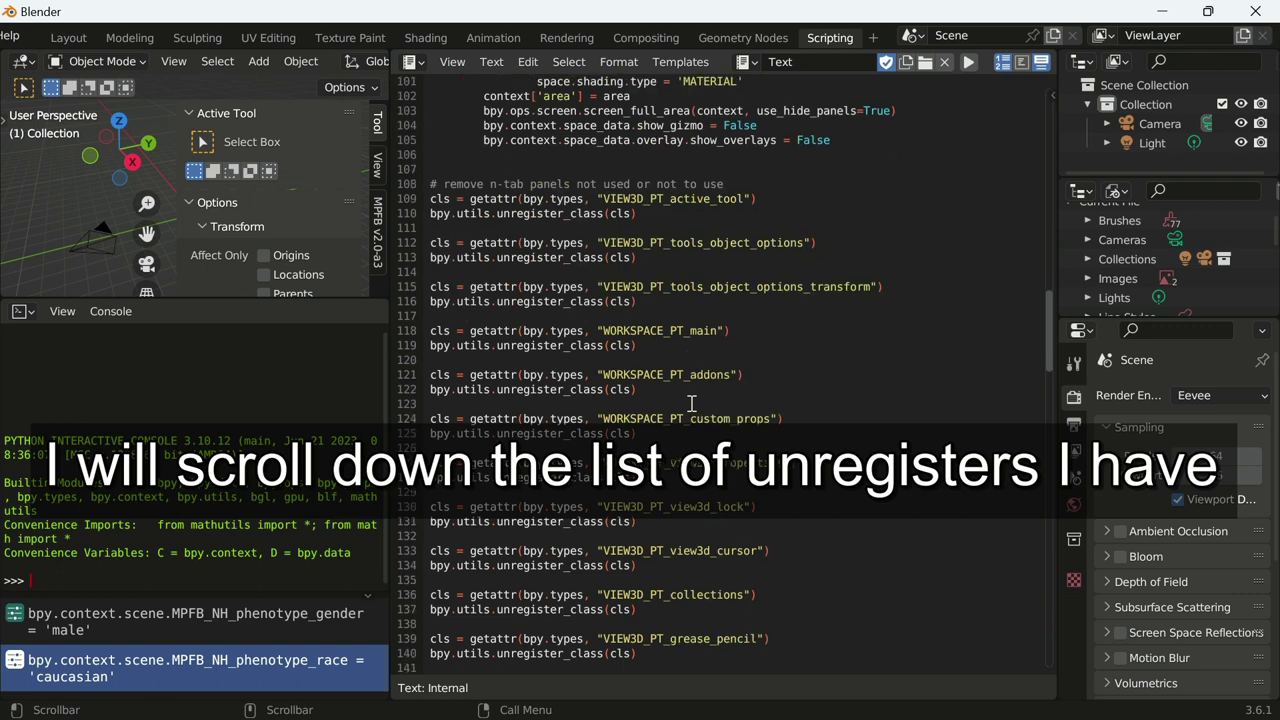
pyautogui.scroll(-1, 691, 403)
pyautogui.scroll(-2, 691, 403)
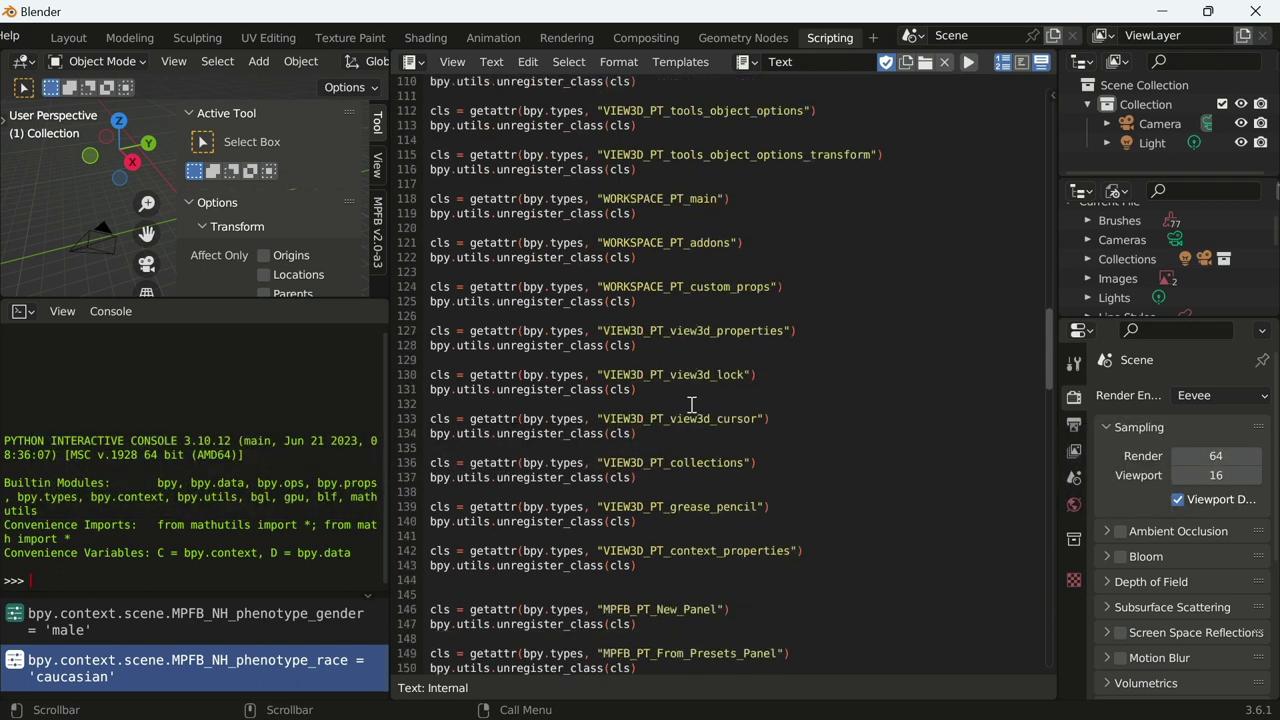
pyautogui.scroll(-2, 691, 403)
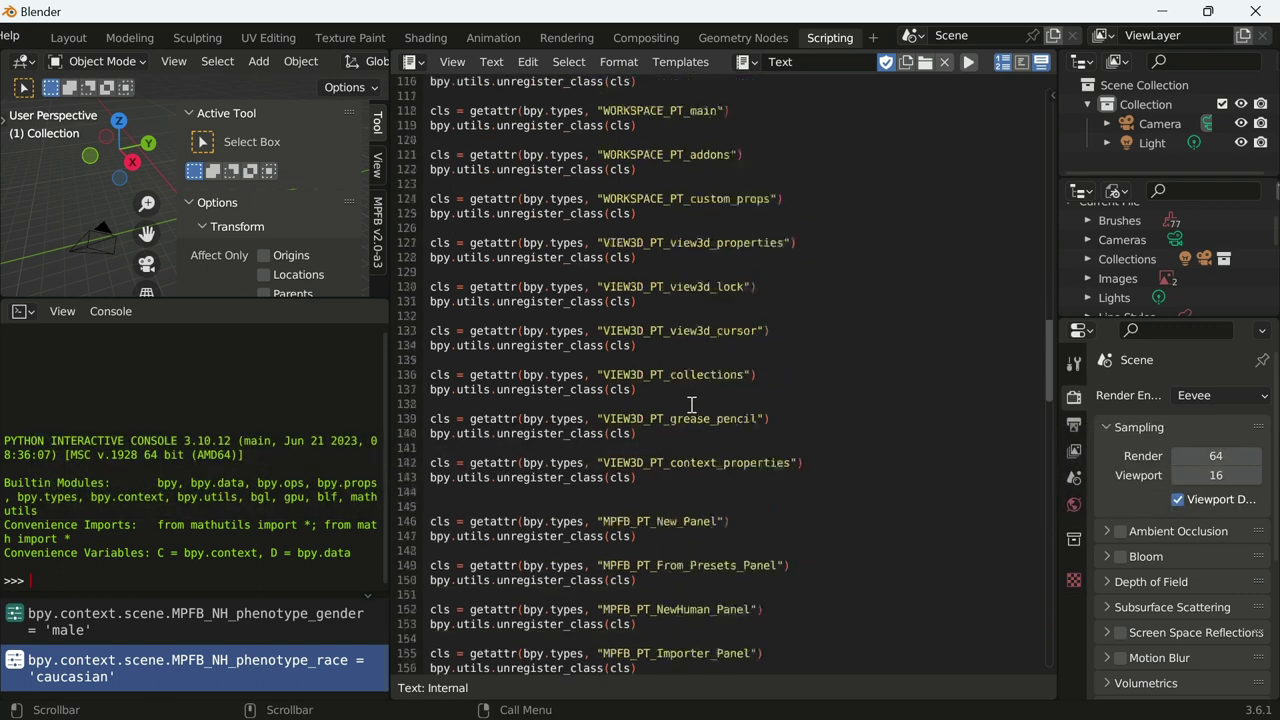
pyautogui.scroll(-1, 691, 403)
pyautogui.scroll(-3, 691, 404)
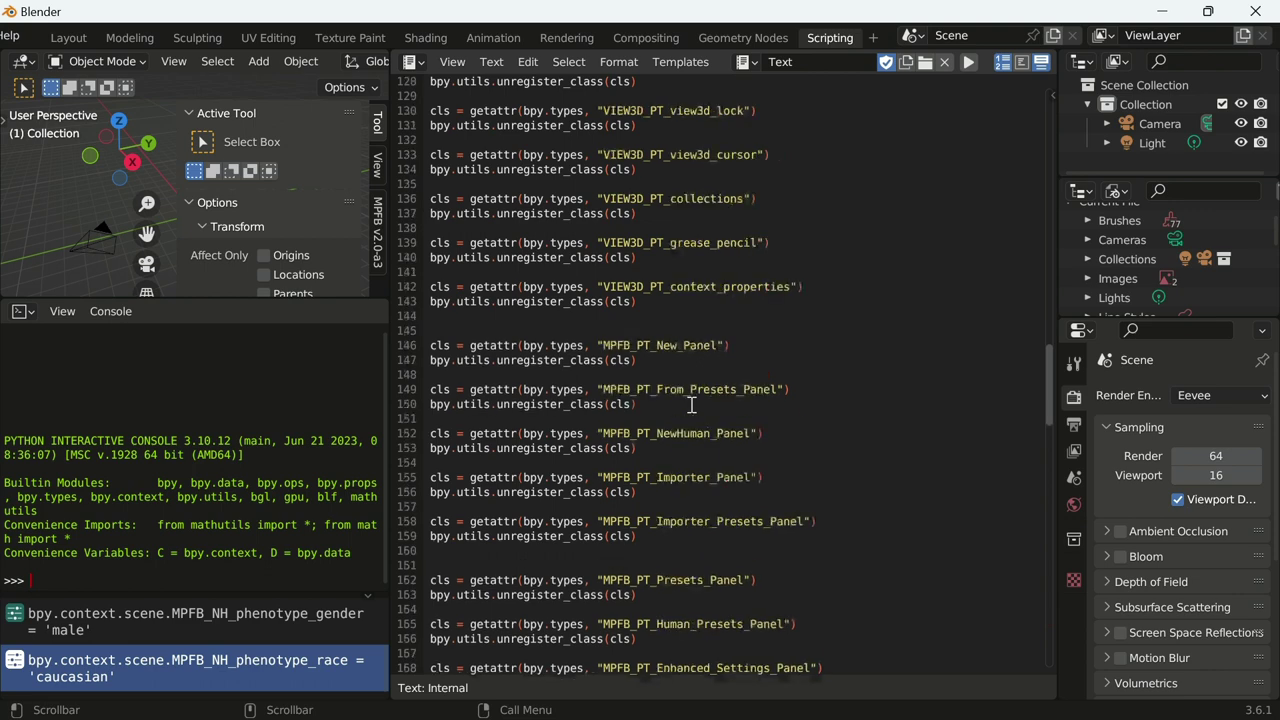
pyautogui.scroll(-2, 691, 404)
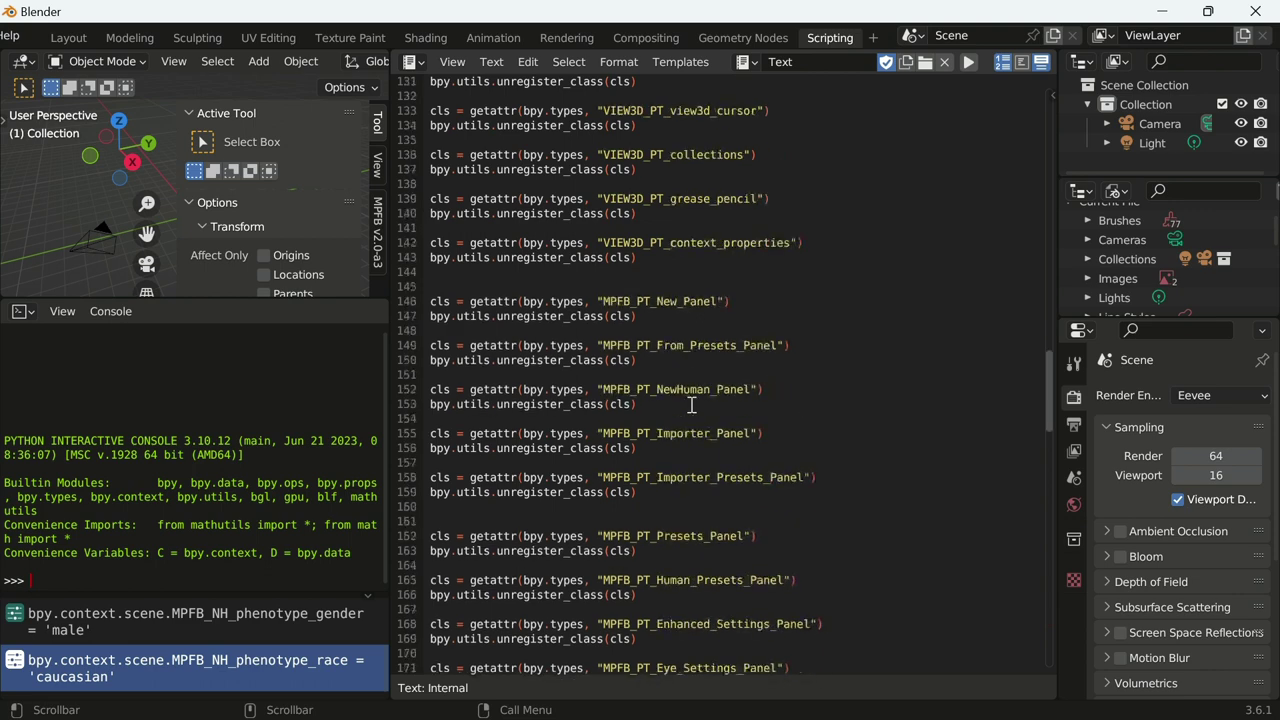
pyautogui.scroll(-1, 691, 404)
pyautogui.scroll(-2, 691, 404)
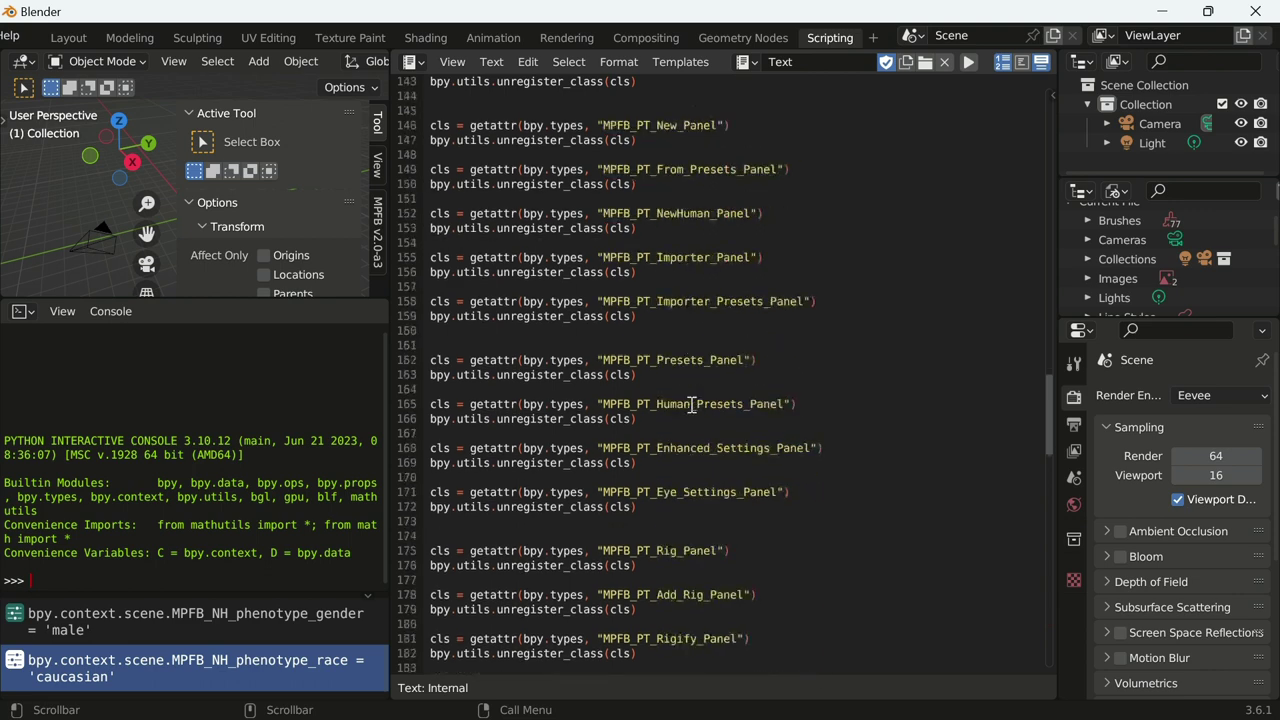
pyautogui.scroll(-1, 691, 404)
pyautogui.scroll(-2, 691, 404)
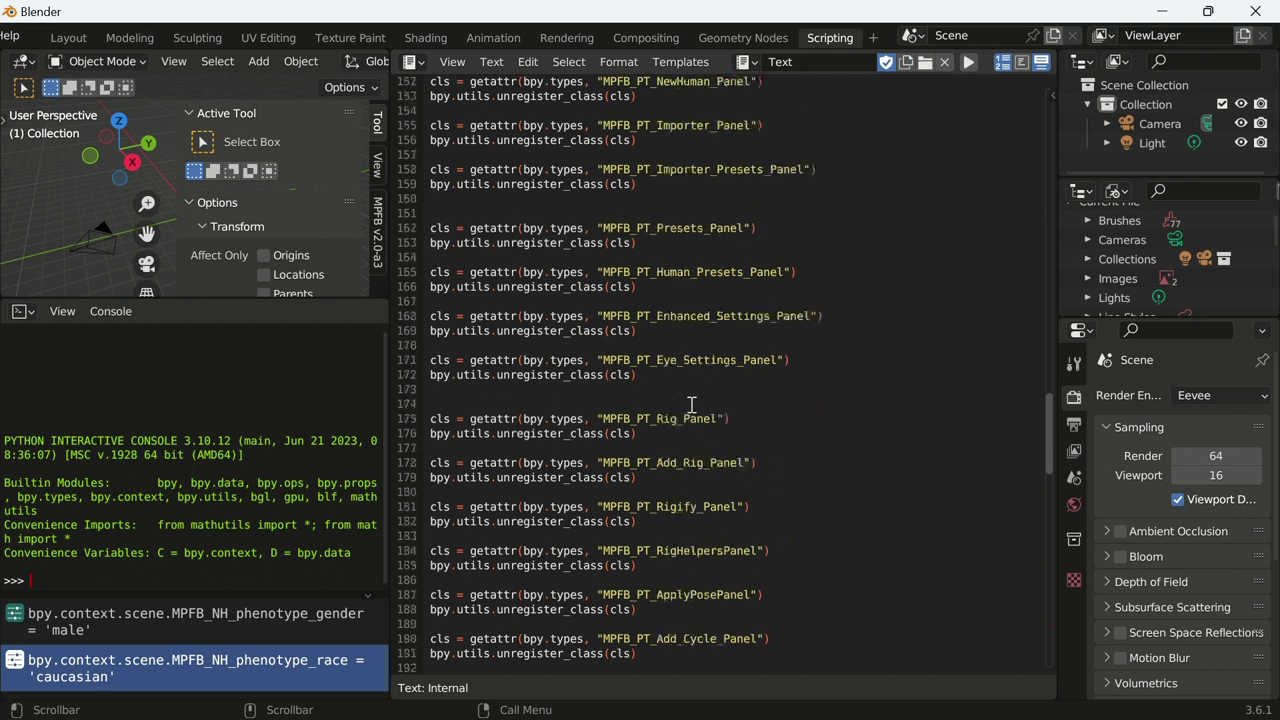
pyautogui.scroll(-1, 691, 404)
pyautogui.scroll(-2, 691, 404)
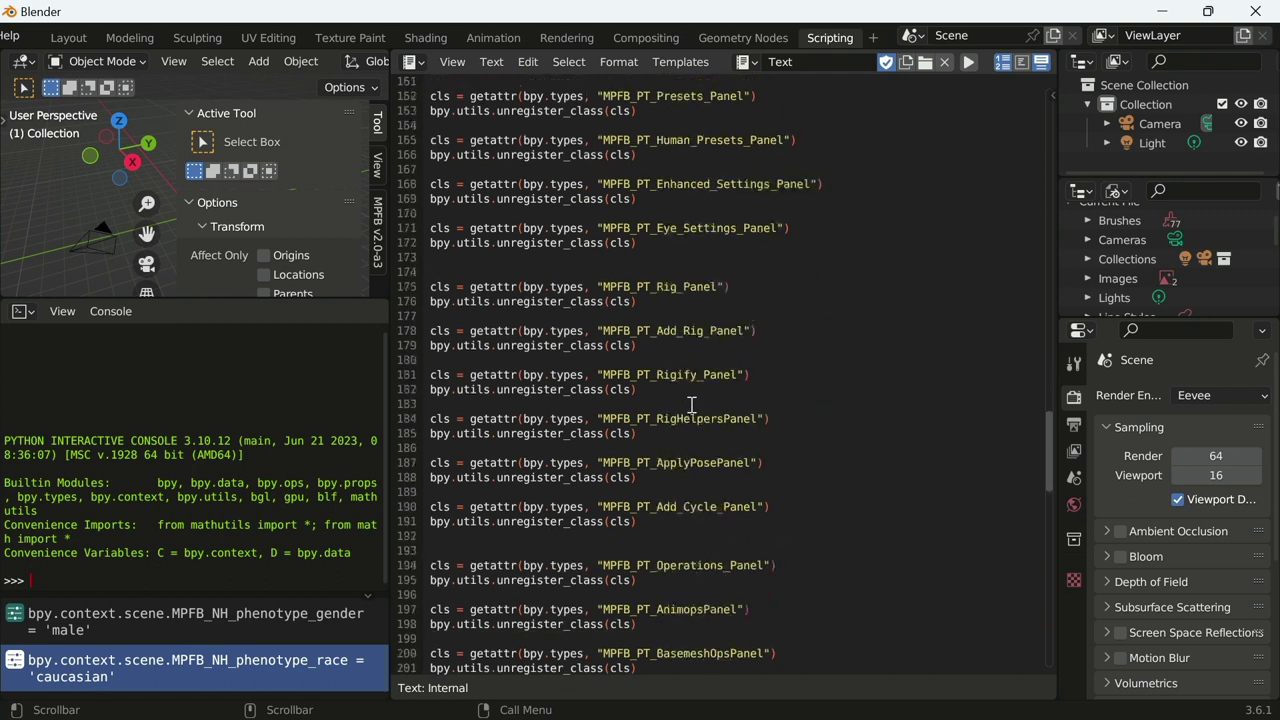
pyautogui.scroll(-1, 691, 404)
pyautogui.scroll(-3, 691, 404)
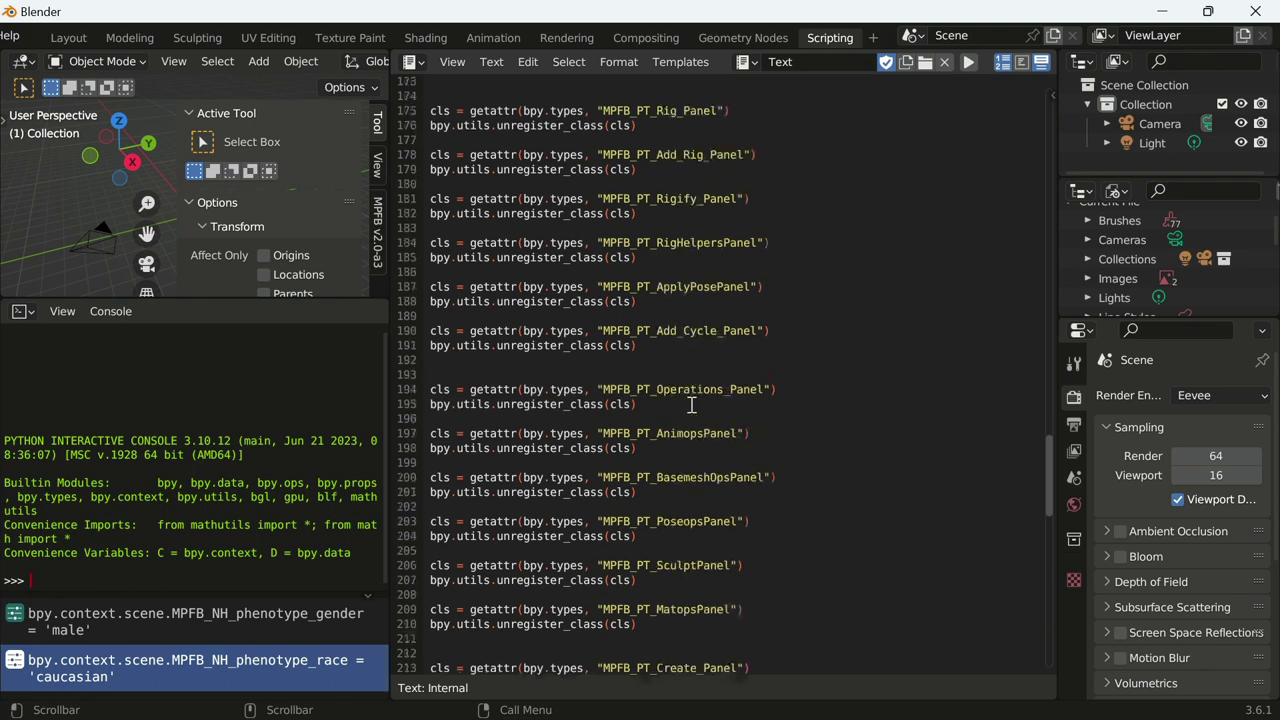
pyautogui.scroll(-3, 691, 404)
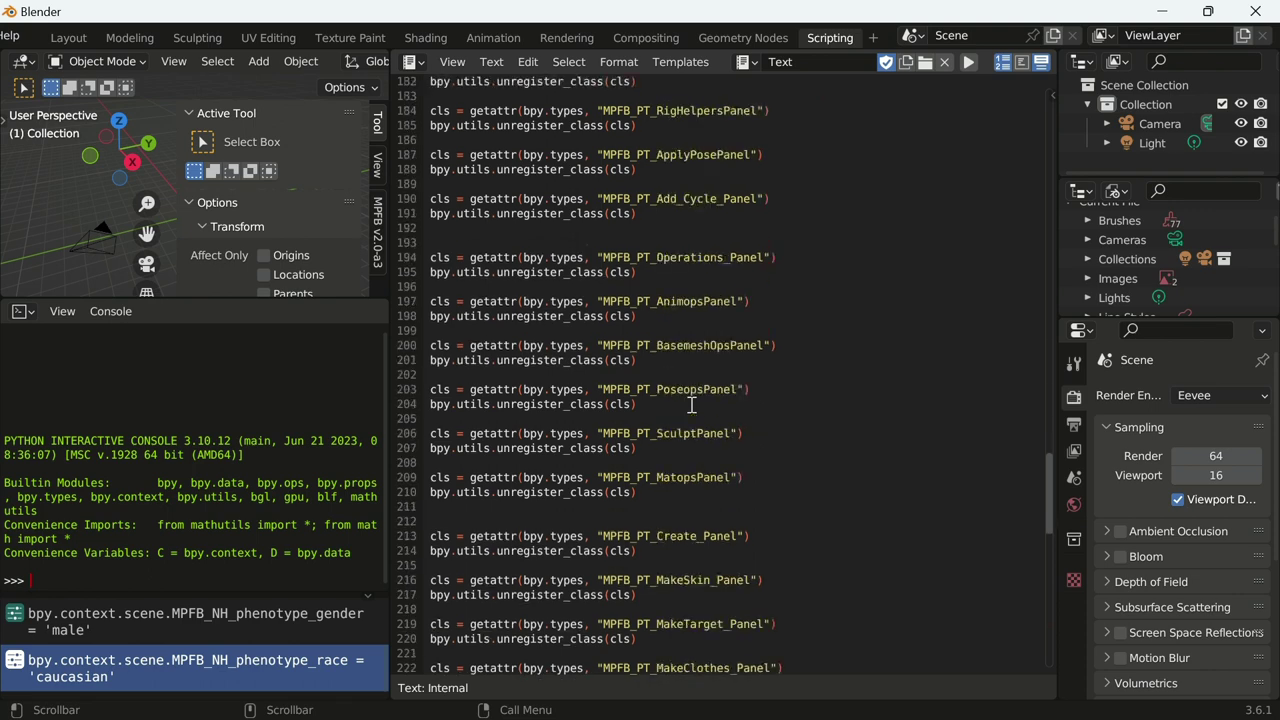
pyautogui.scroll(-3, 691, 404)
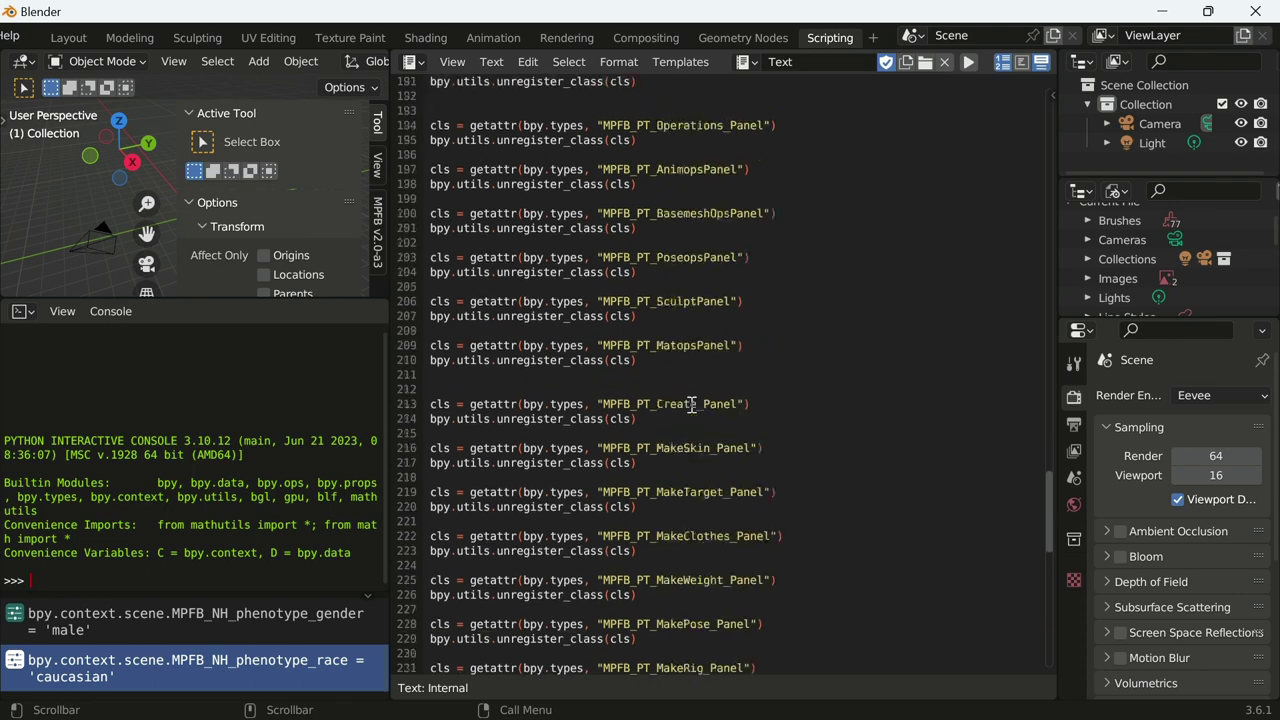
pyautogui.scroll(-1, 691, 404)
pyautogui.scroll(-2, 691, 404)
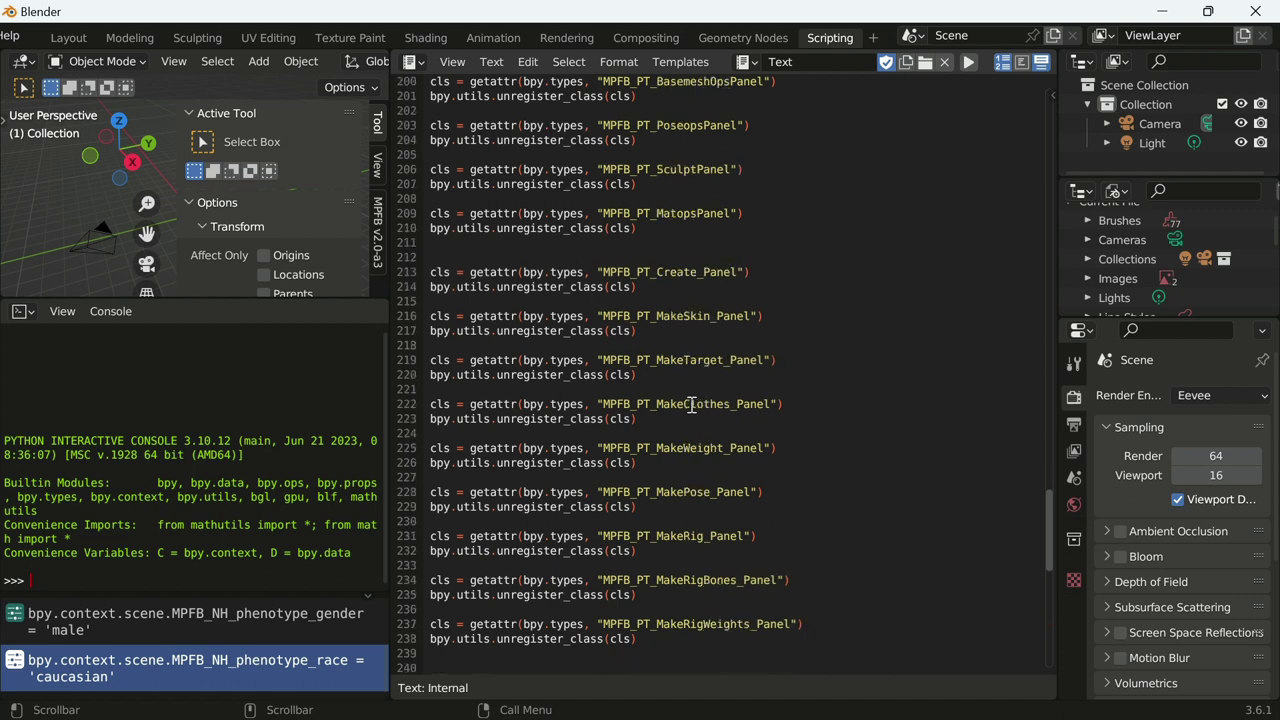
pyautogui.scroll(-1, 691, 404)
pyautogui.scroll(-2, 691, 404)
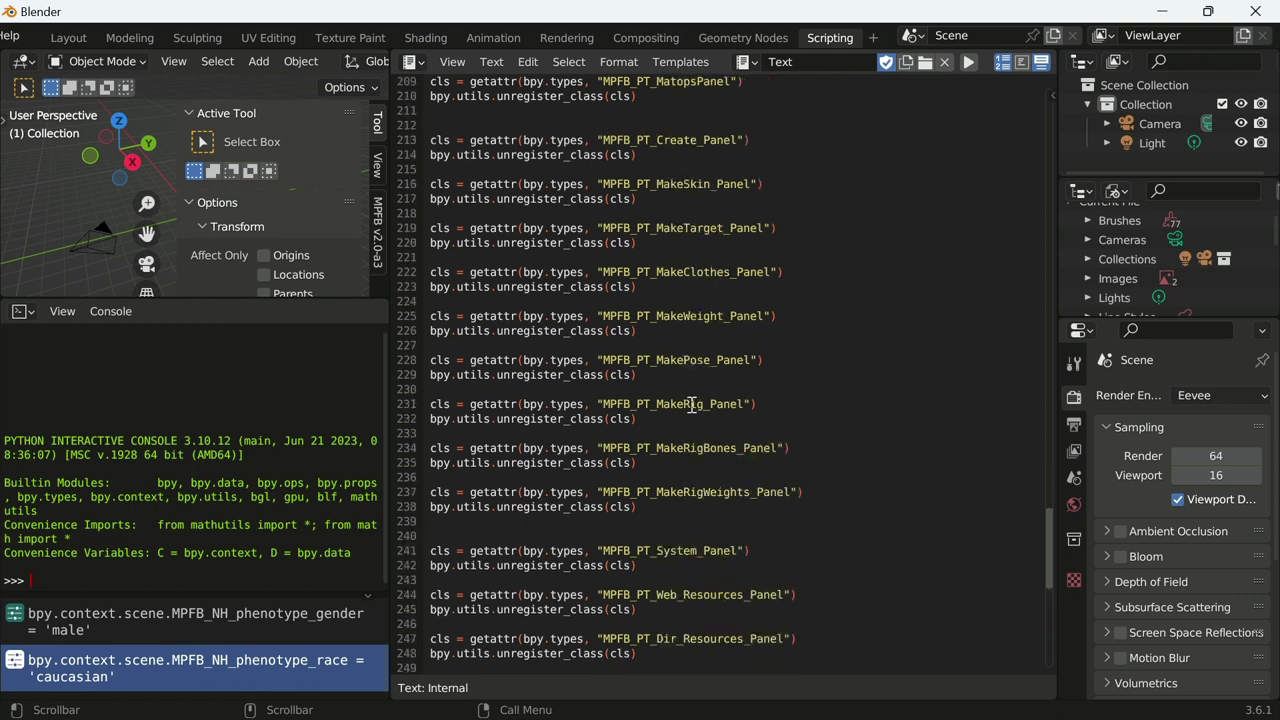
pyautogui.scroll(-2, 691, 404)
pyautogui.scroll(-2, 691, 404)
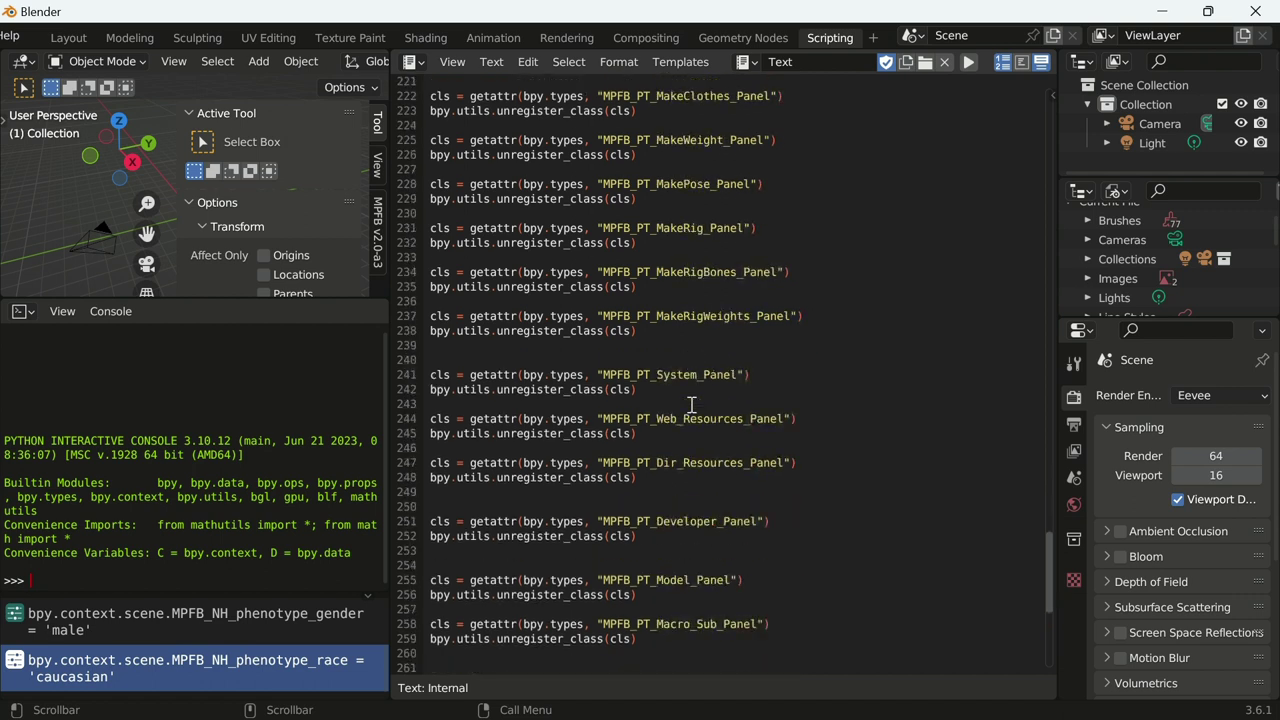
pyautogui.scroll(-2, 691, 404)
pyautogui.scroll(-2, 691, 404)
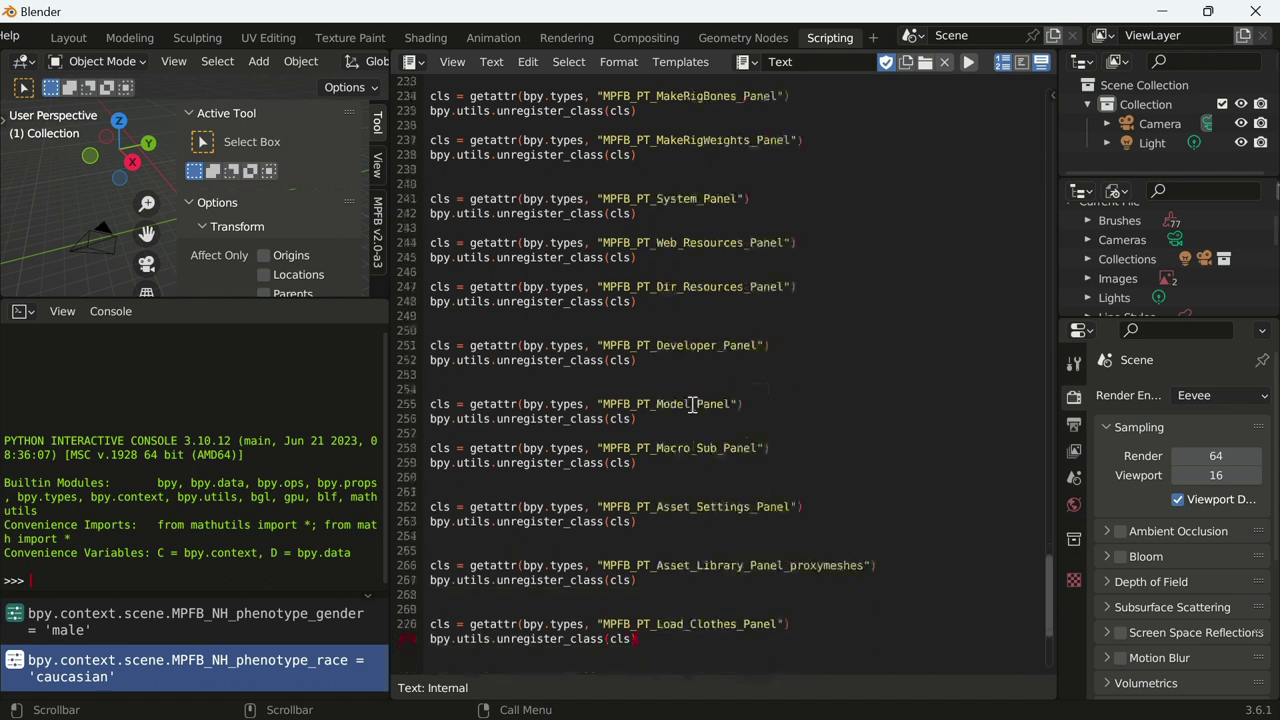
pyautogui.scroll(-1, 691, 404)
pyautogui.scroll(-3, 691, 404)
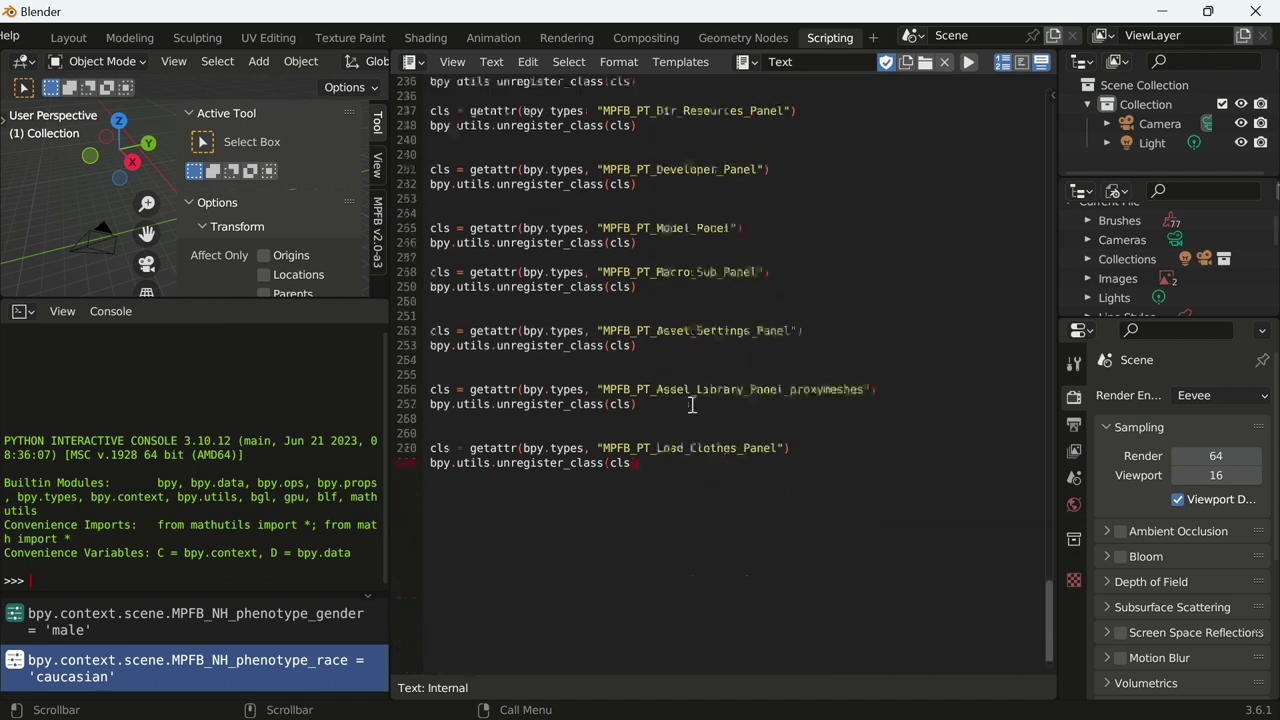
pyautogui.scroll(-1, 691, 404)
pyautogui.scroll(-1, 691, 404)
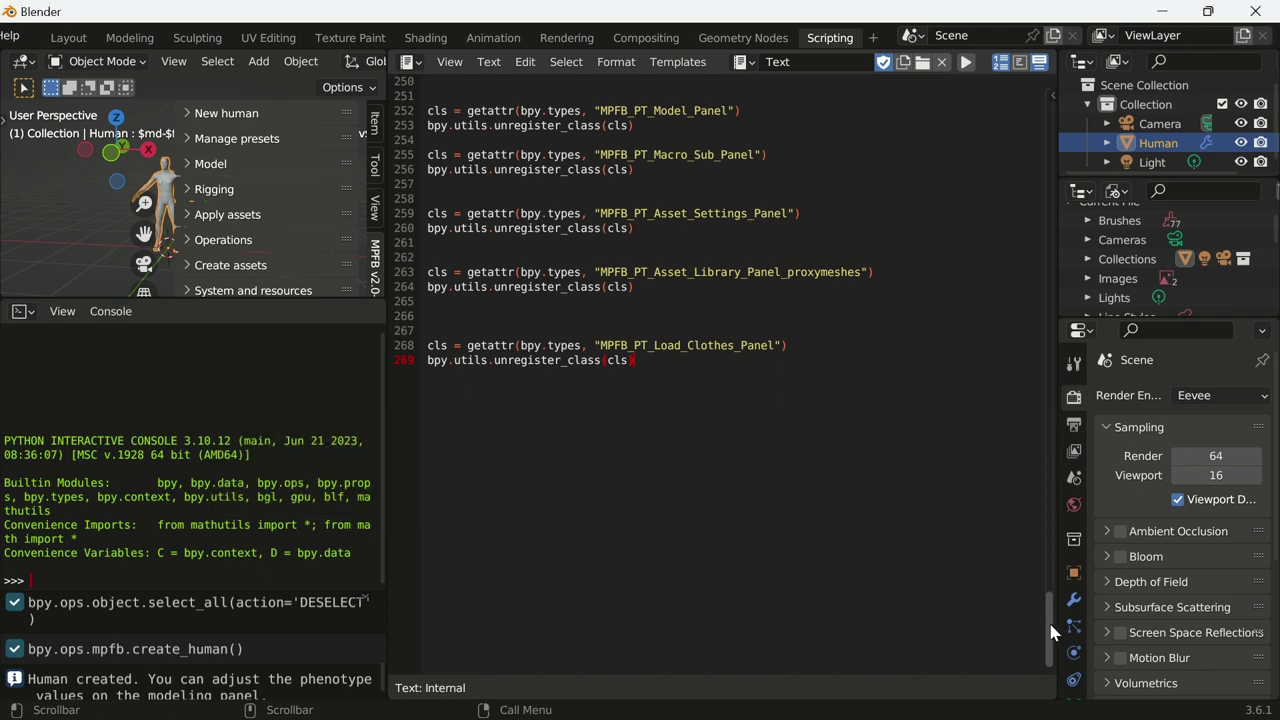
# Replace clear_scene's print("Hello") with code saving char.blend, cleaning the mesh and exporting char.glb.
pyautogui.moveTo(1050, 630); pyautogui.dragTo(1033, 222)
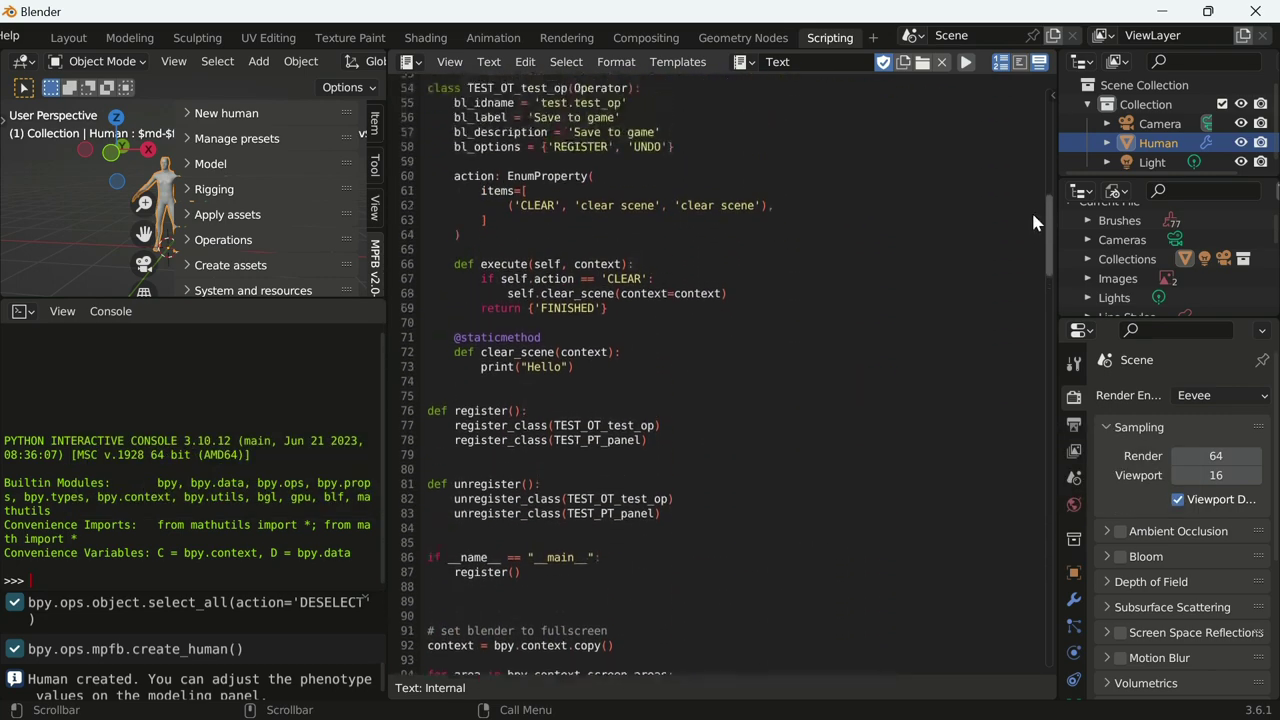
pyautogui.scroll(-3, 931, 346)
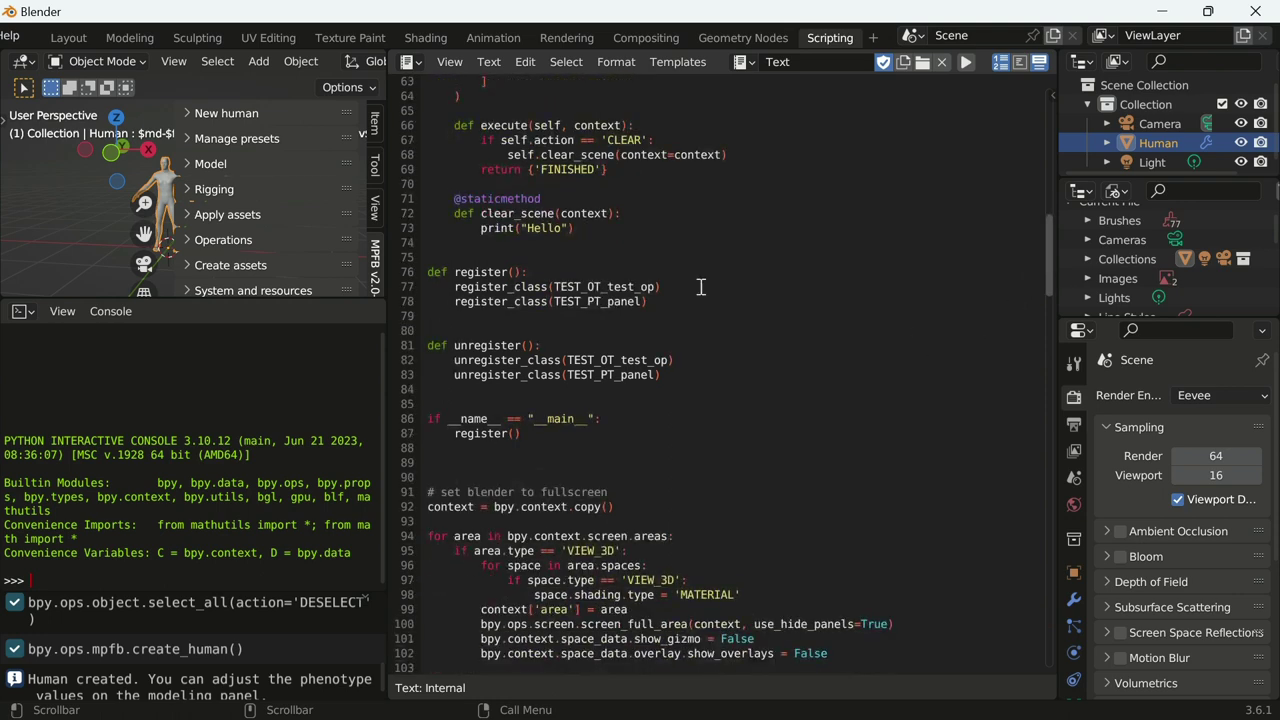
pyautogui.moveTo(585, 224); pyautogui.dragTo(412, 228)
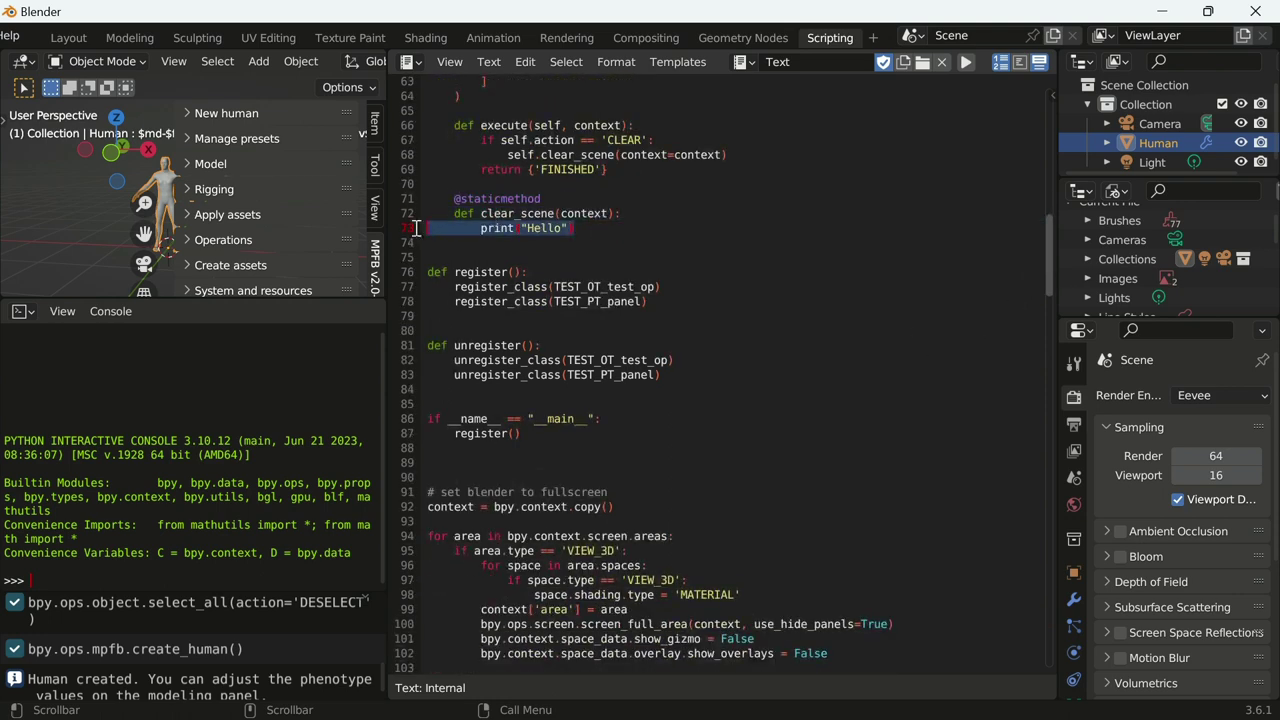
pyautogui.rightClick(530, 232)
pyautogui.click(530, 240)
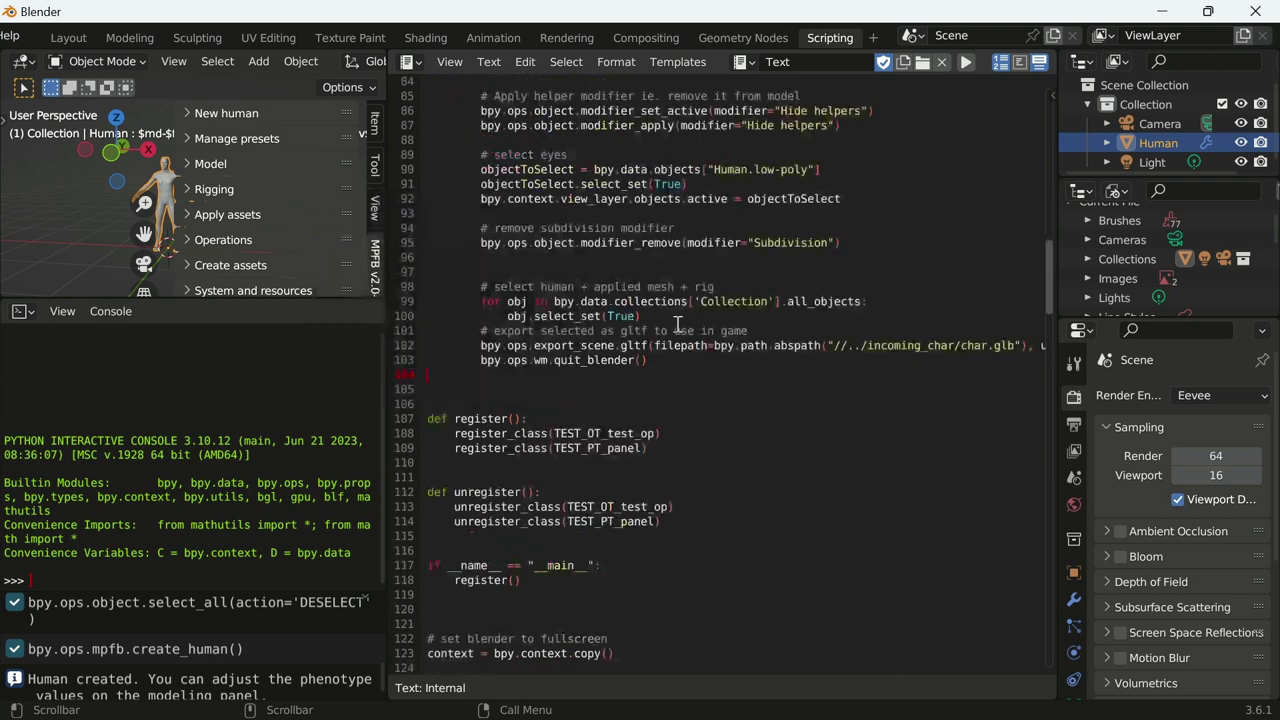
pyautogui.scroll(3, 720, 350)
pyautogui.scroll(3, 720, 350)
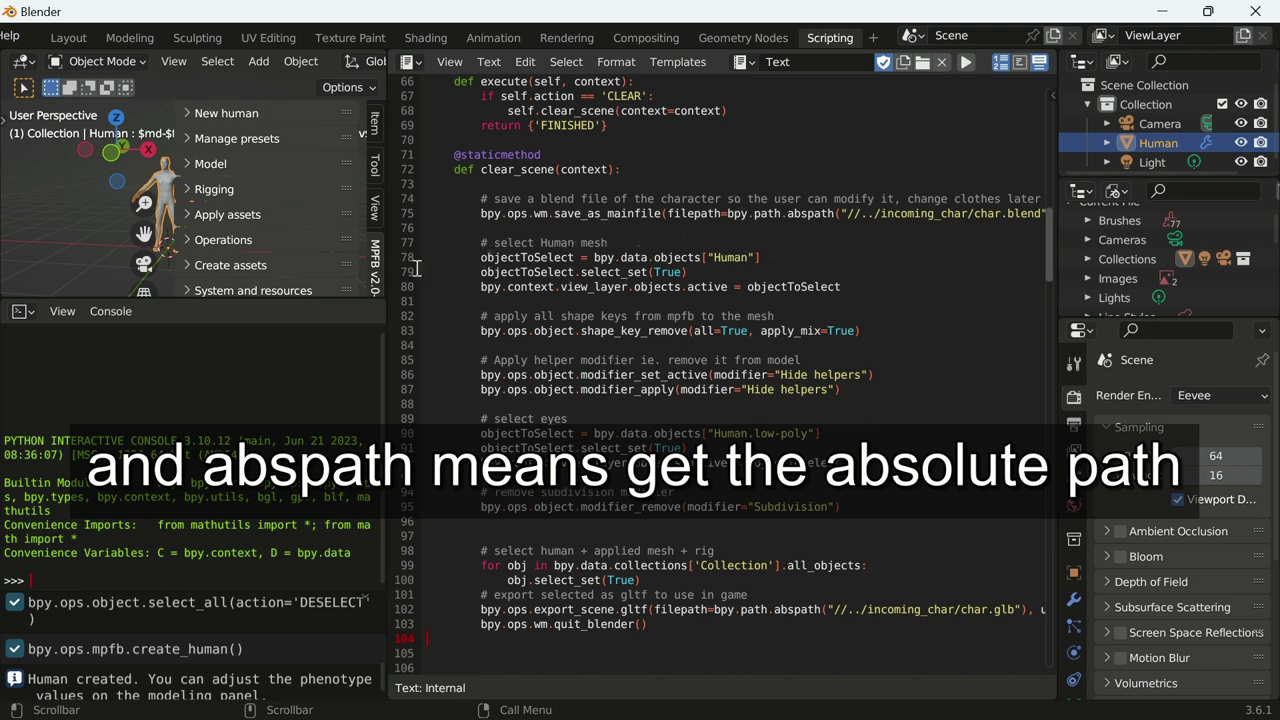
pyautogui.moveTo(390, 290)
pyautogui.mouseDown()
pyautogui.moveTo(260, 290)
pyautogui.moveTo(278, 290)
pyautogui.mouseUp()
pyautogui.scroll(-1, 640, 220)
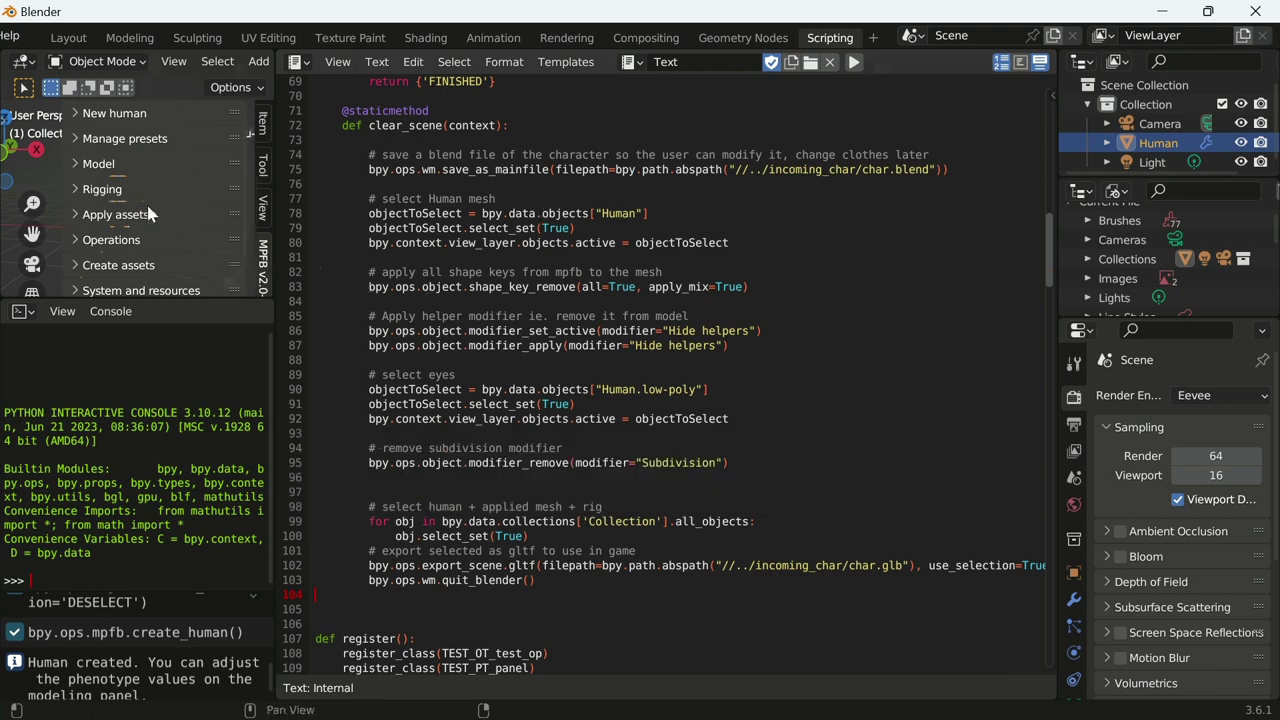
# Try the Hide helpers modifier in Armature mode, then return it to Vertex Group mode.
pyautogui.moveTo(278, 240); pyautogui.dragTo(446, 240)
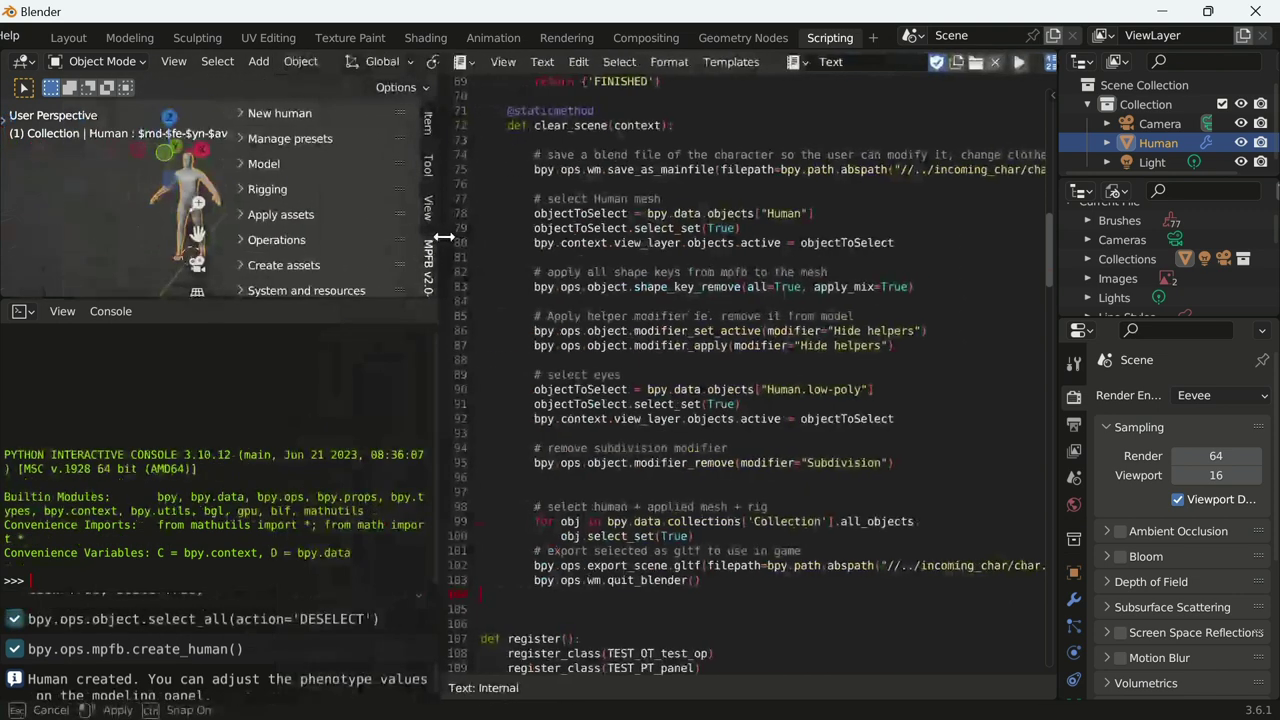
pyautogui.scroll(3, 175, 230)
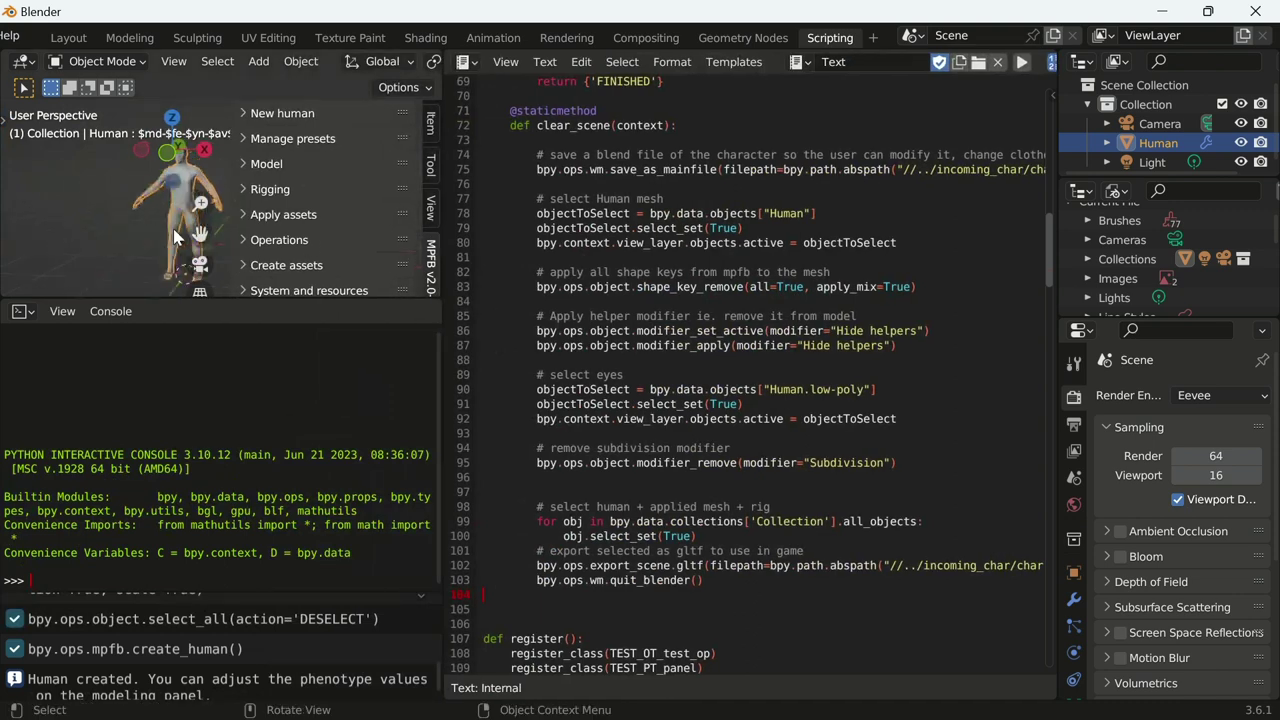
pyautogui.moveTo(173, 228)
pyautogui.keyDown('shift'); pyautogui.mouseDown(button='middle')
pyautogui.moveTo(115, 283)
pyautogui.moveTo(142, 269)
pyautogui.mouseUp(button='middle'); pyautogui.keyUp('shift')
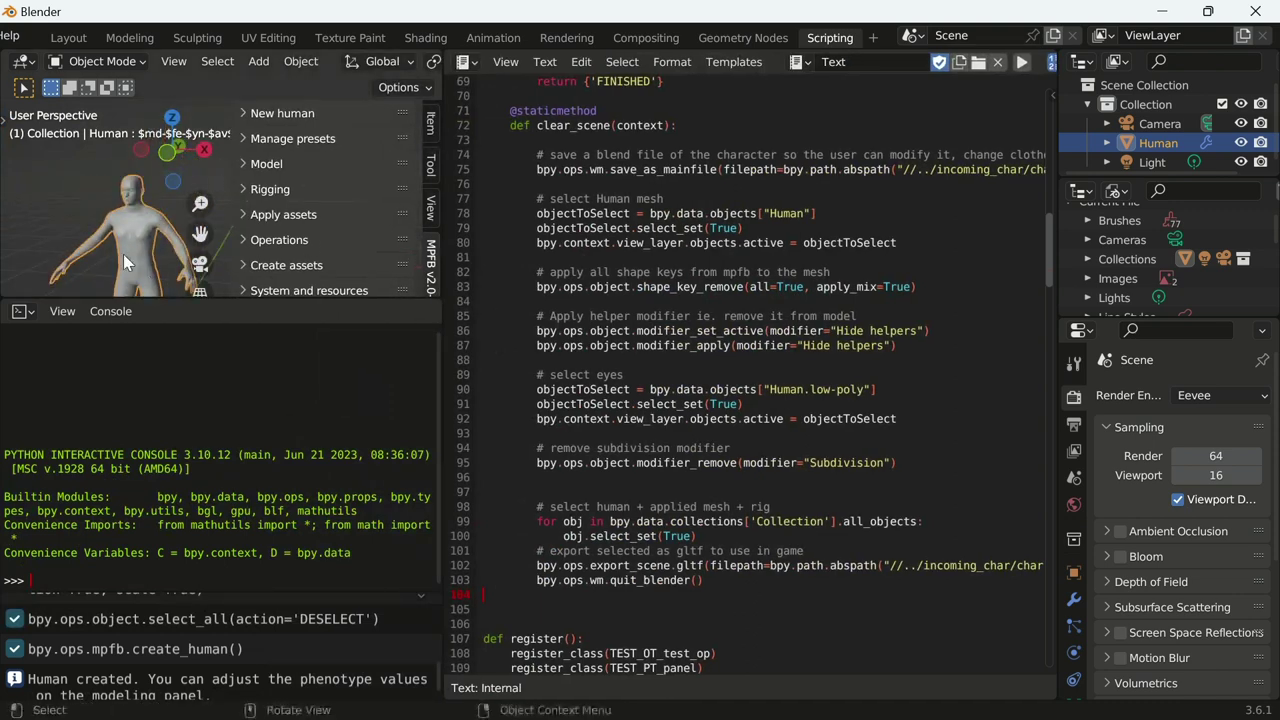
pyautogui.click(1074, 599)
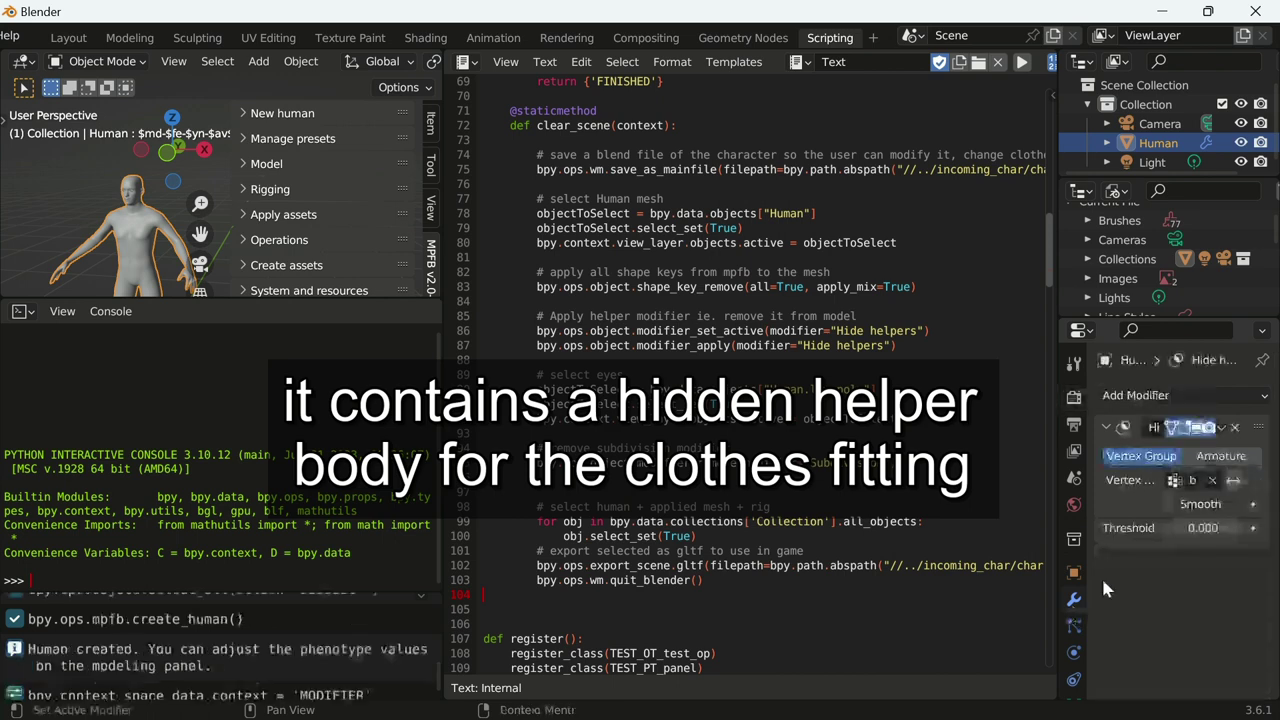
pyautogui.click(1222, 456)
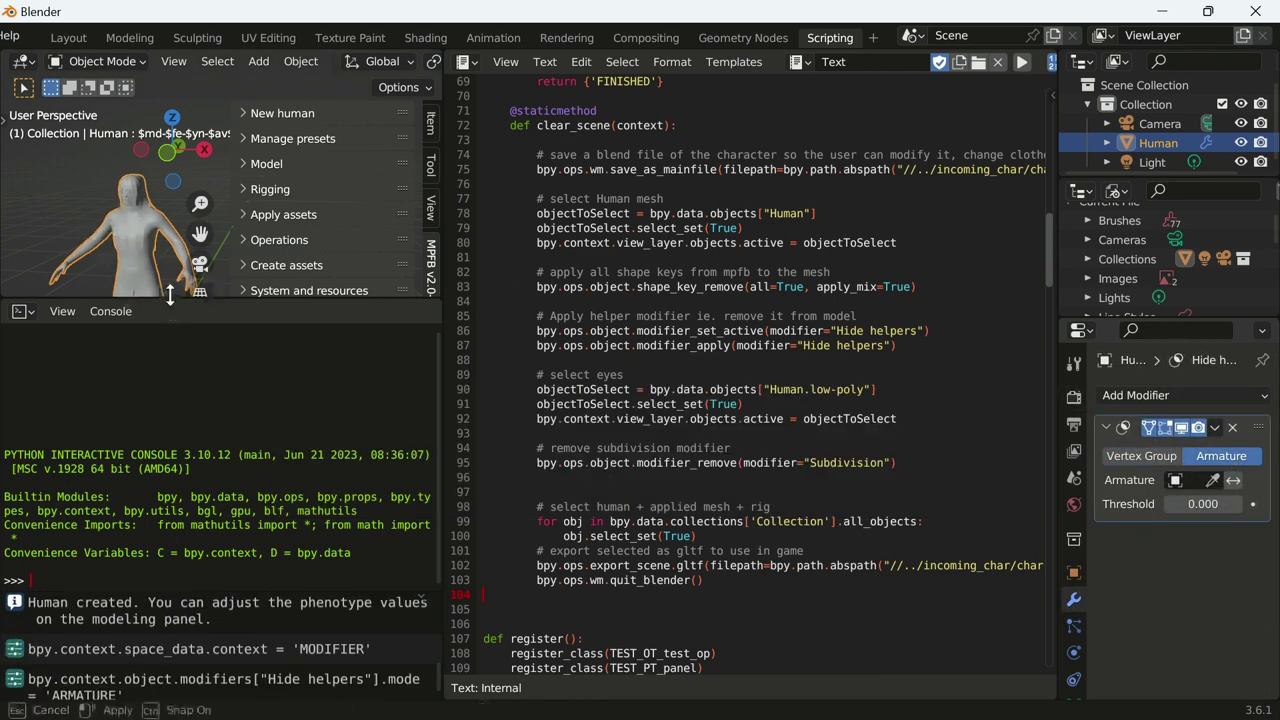
pyautogui.moveTo(172, 300); pyautogui.dragTo(174, 352)
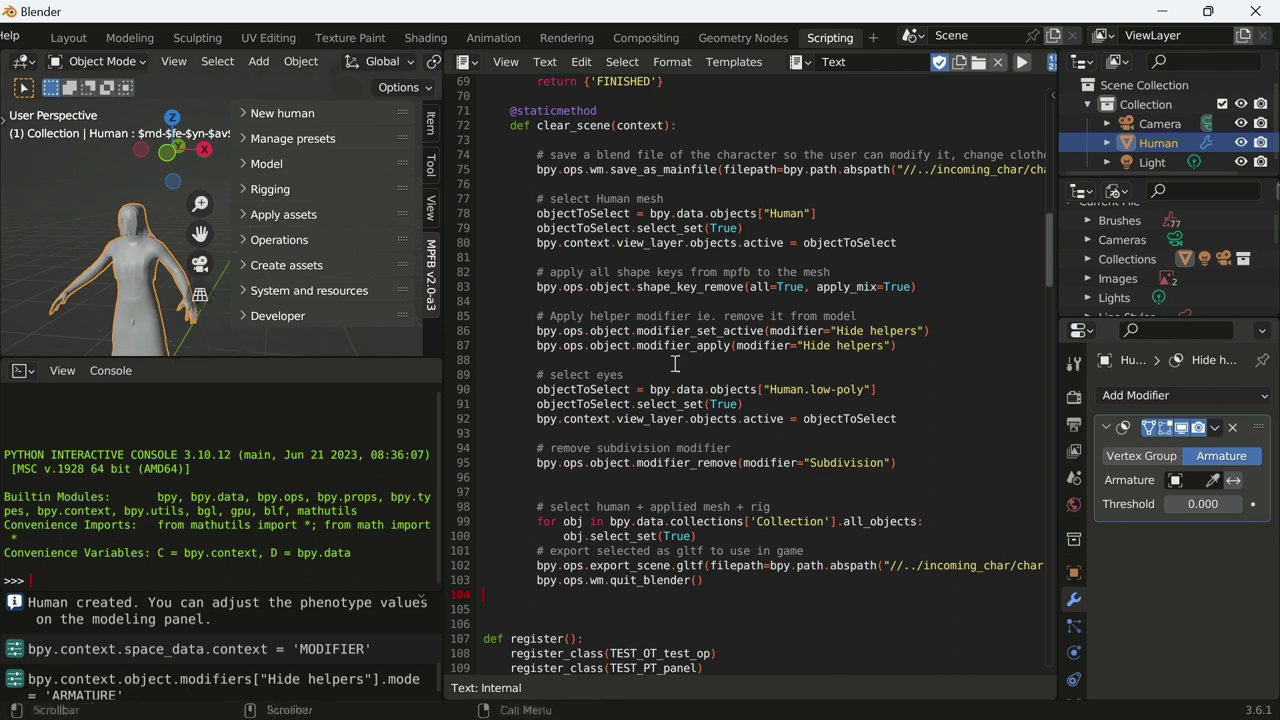
pyautogui.click(1160, 457)
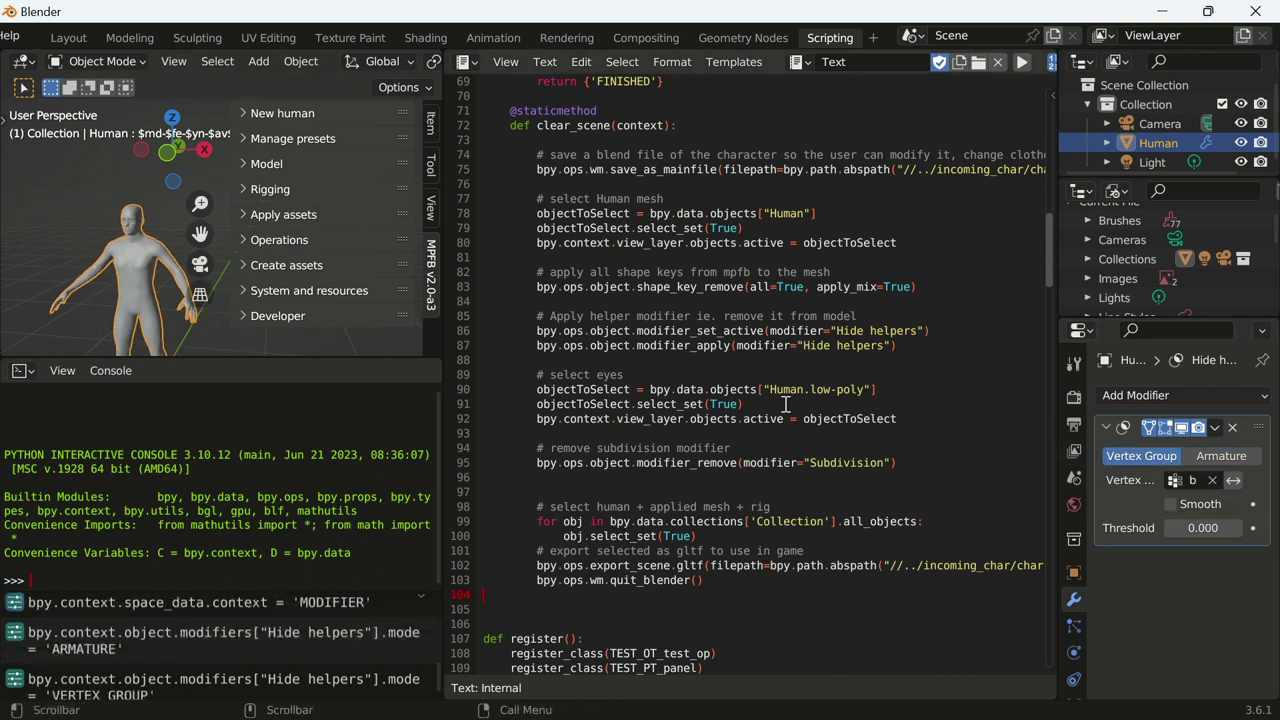
# Show the Human mesh's Shape Keys in the Object Data properties.
pyautogui.scroll(-3, 1078, 647)
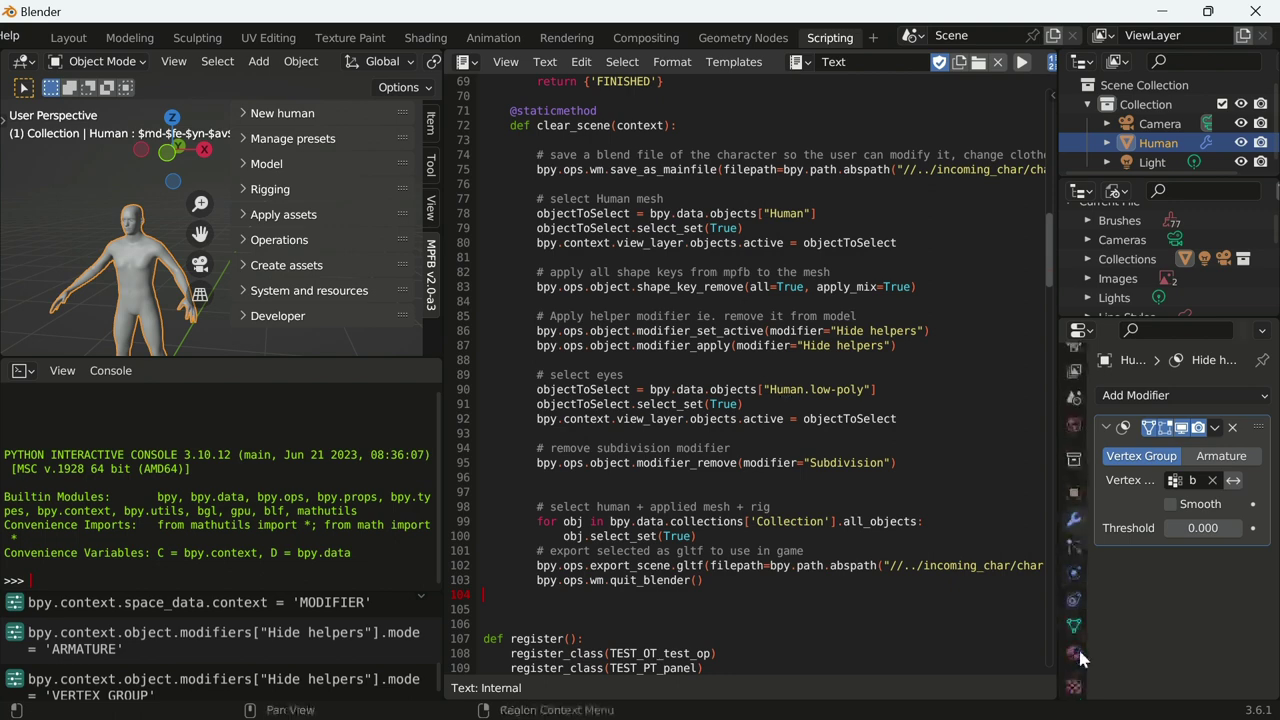
pyautogui.click(1075, 613)
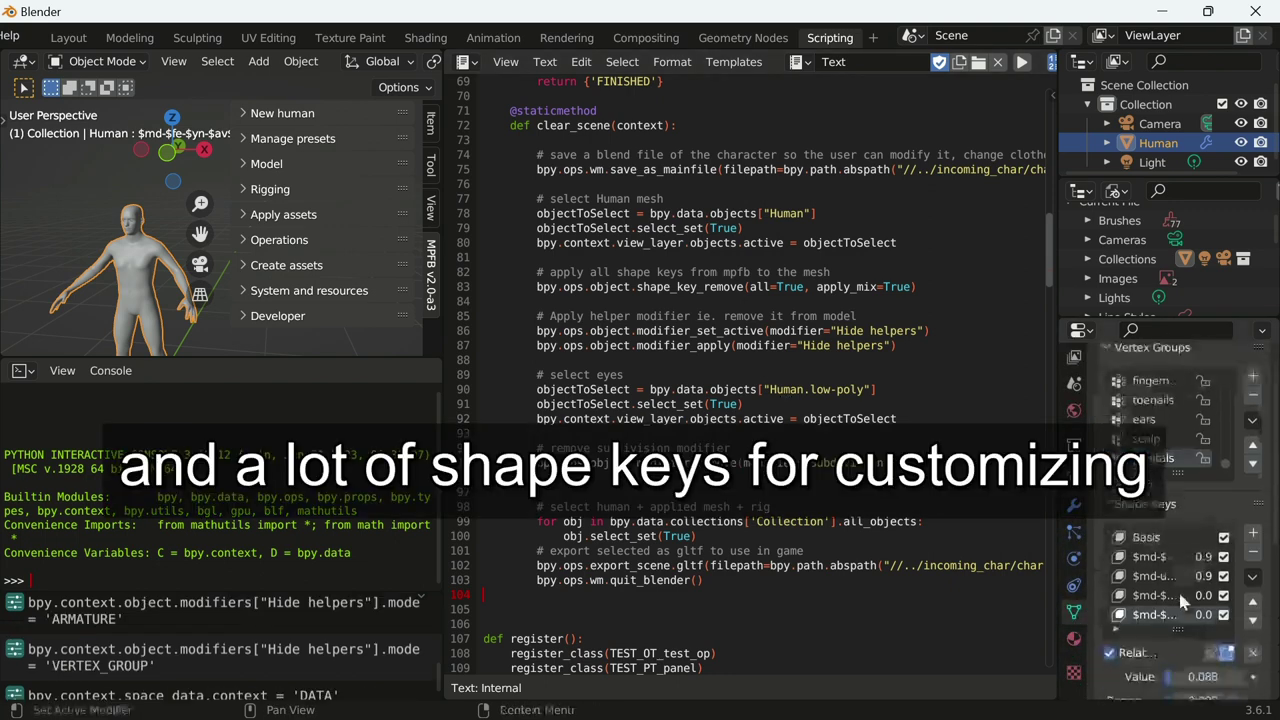
pyautogui.scroll(-5, 1178, 589)
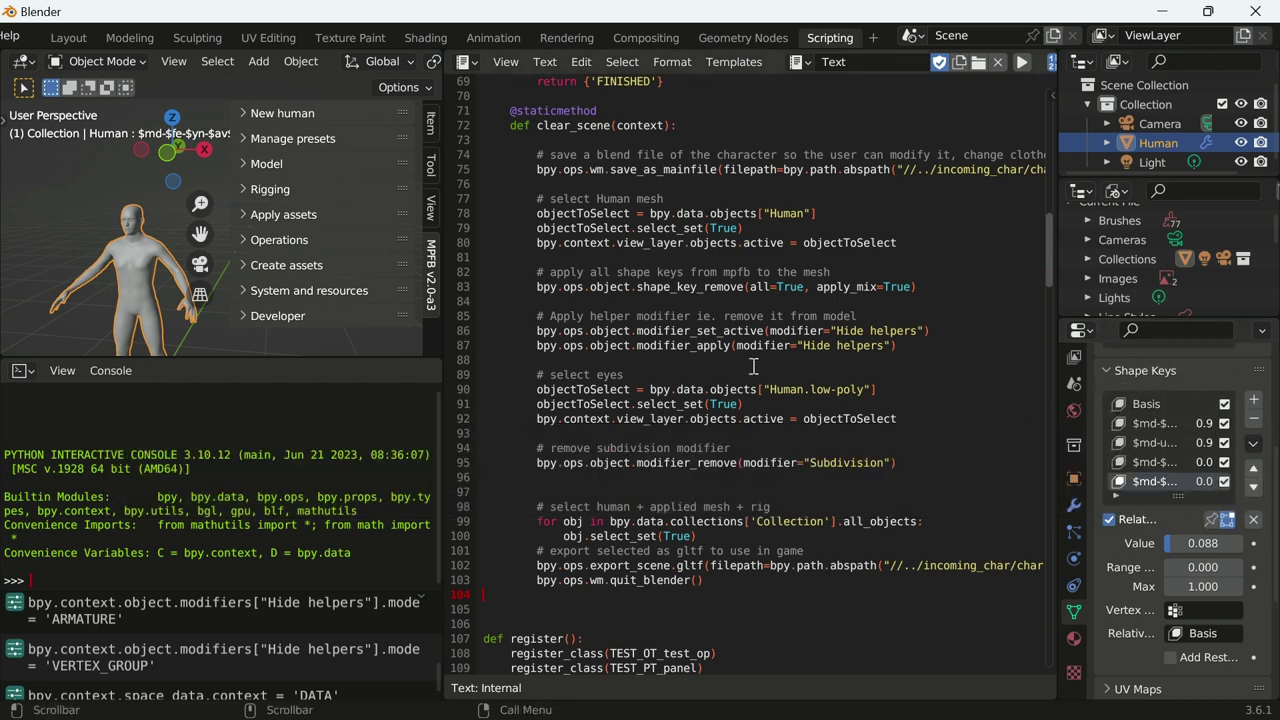
pyautogui.scroll(2, 753, 366)
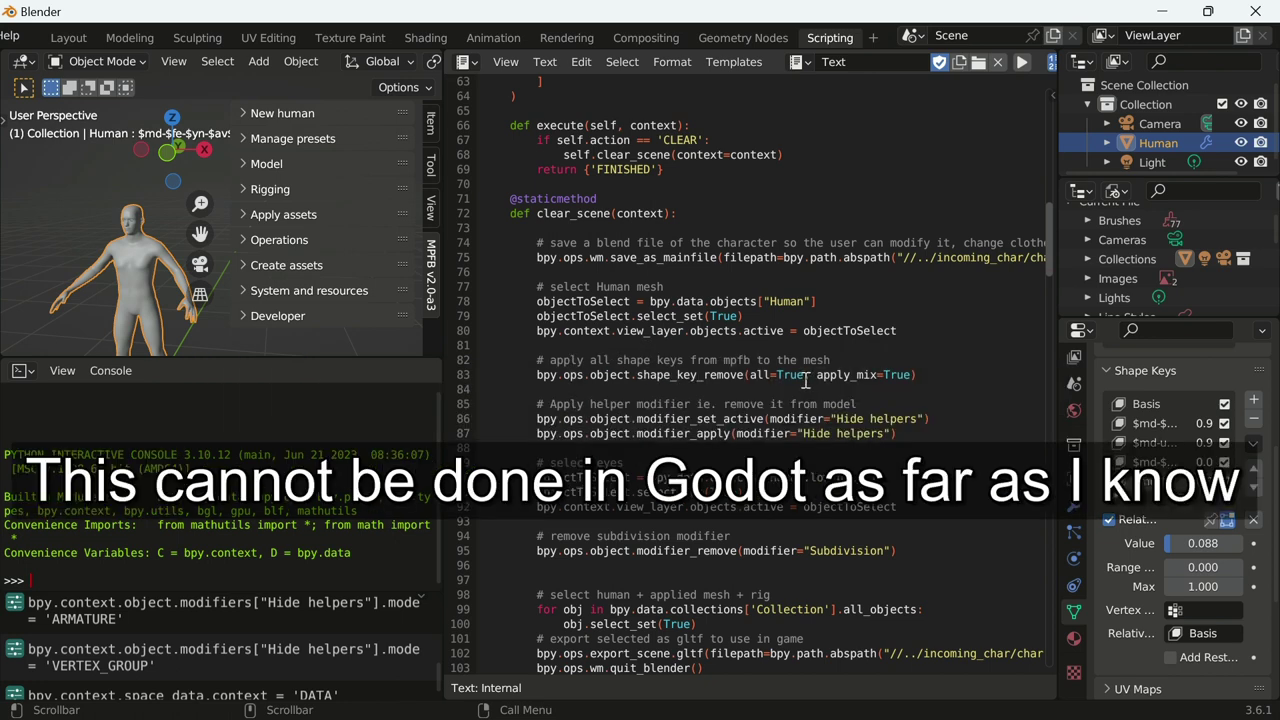
pyautogui.scroll(-2, 805, 375)
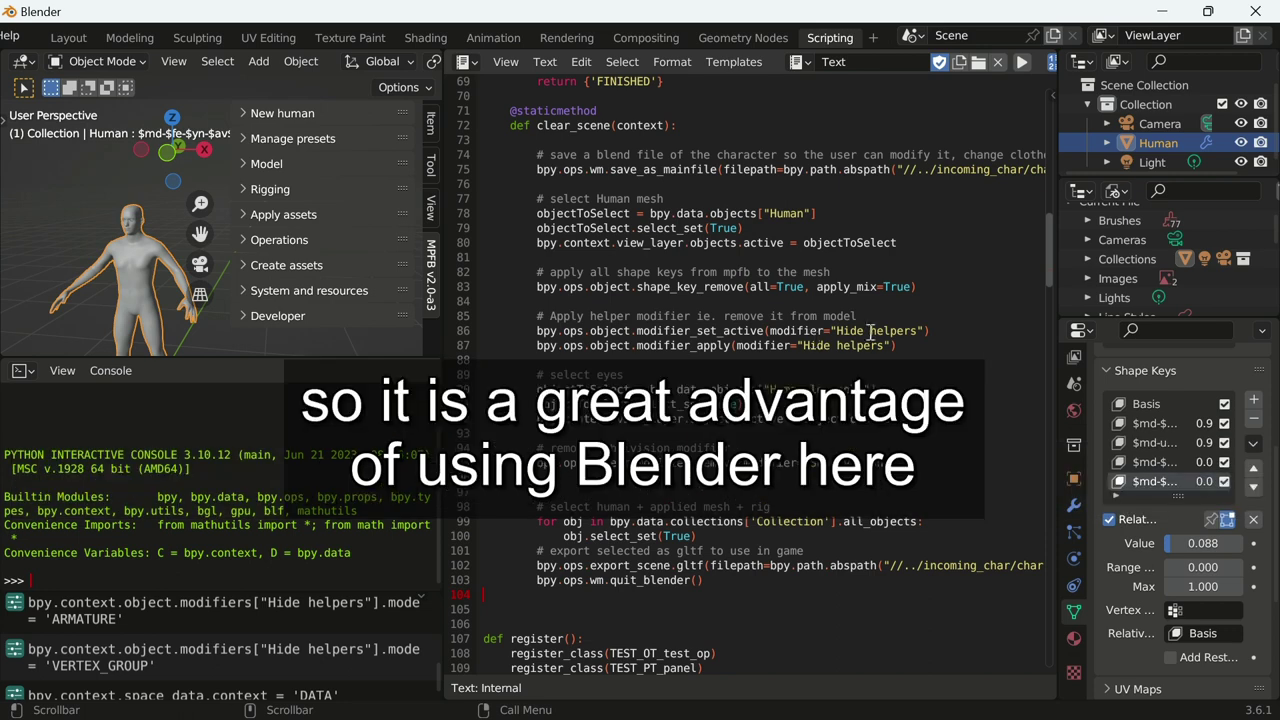
pyautogui.scroll(-1, 926, 342)
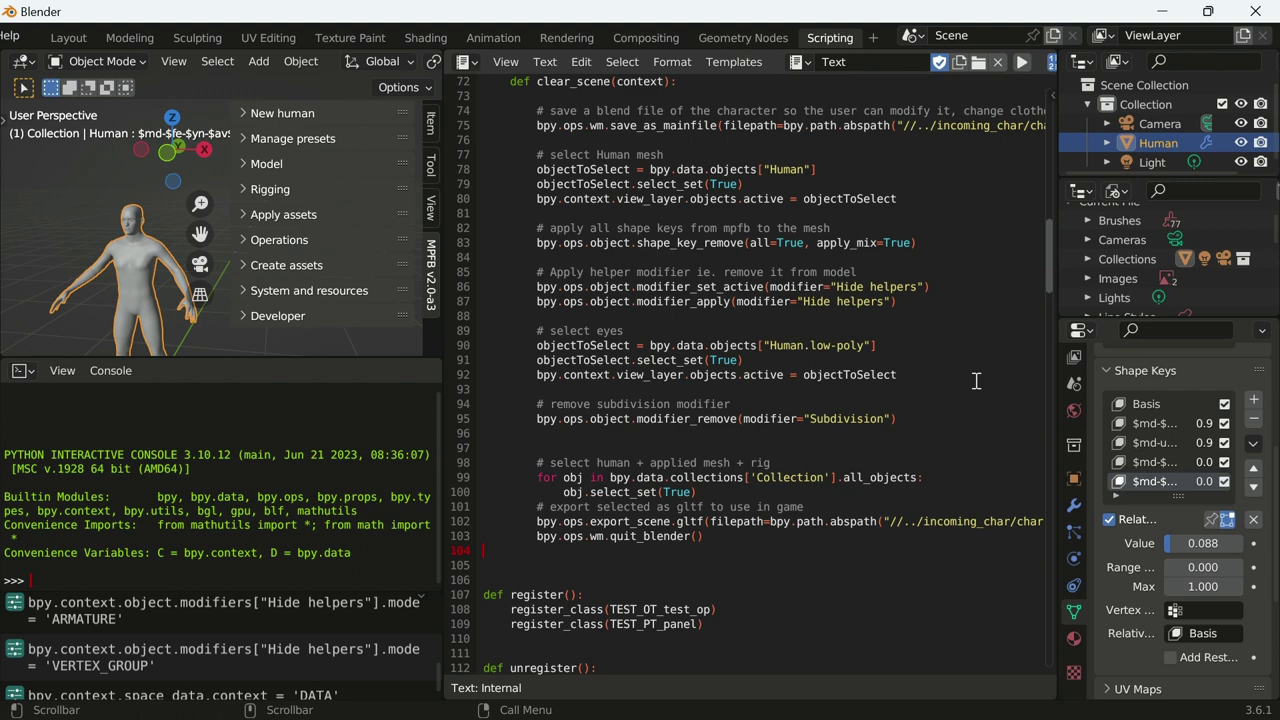
pyautogui.scroll(-1, 976, 380)
pyautogui.scroll(-1, 976, 380)
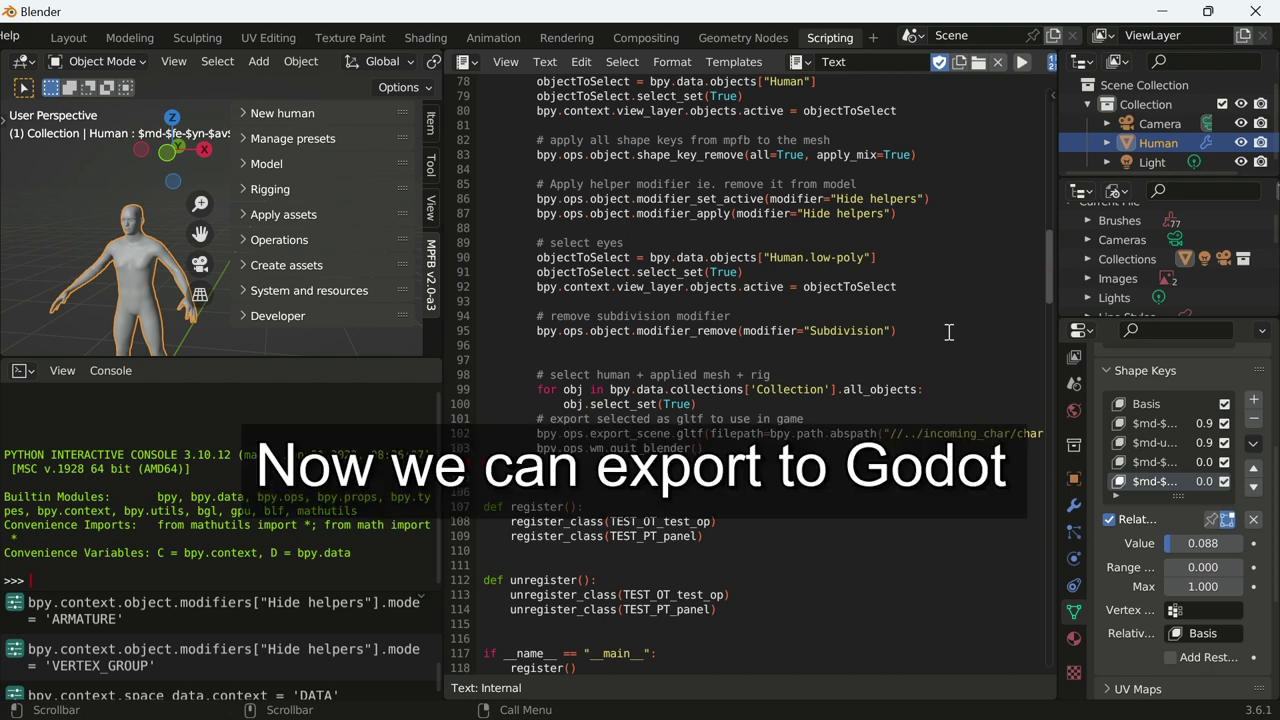
pyautogui.scroll(-3, 949, 332)
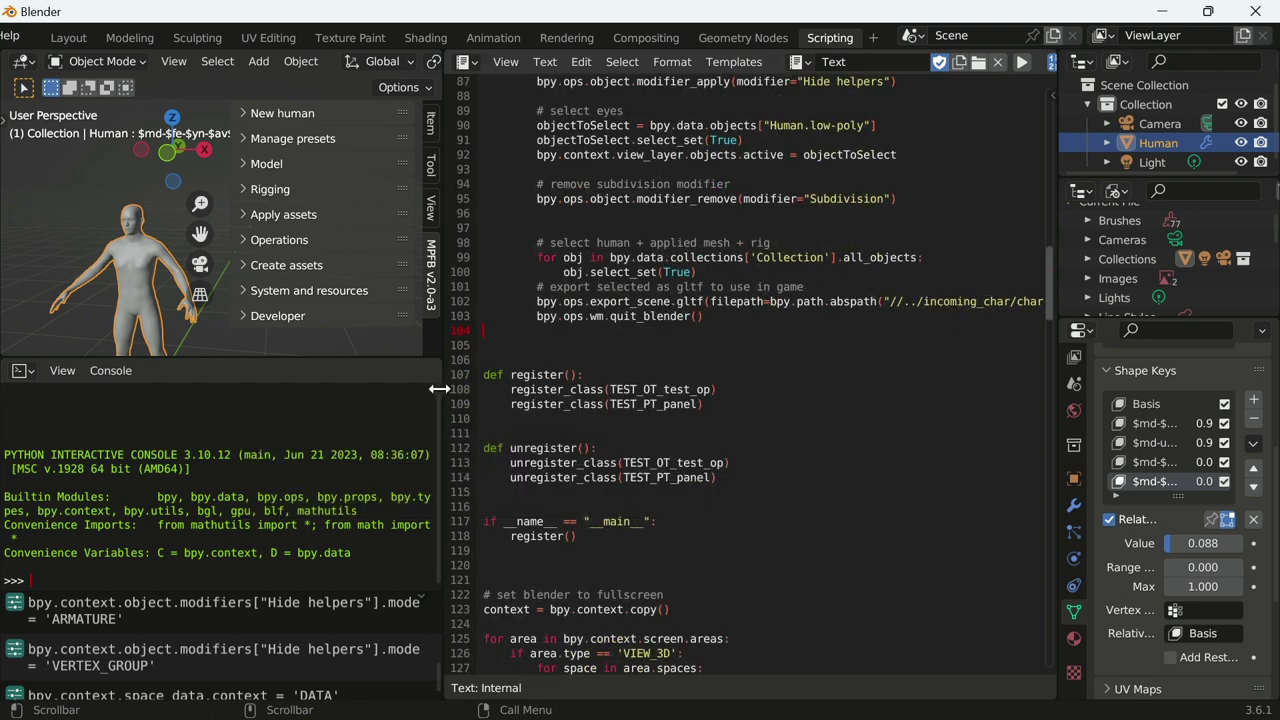
# Widen the script editor to show full code lines and save the script as tutorial.py.
pyautogui.moveTo(449, 388); pyautogui.dragTo(210, 390)
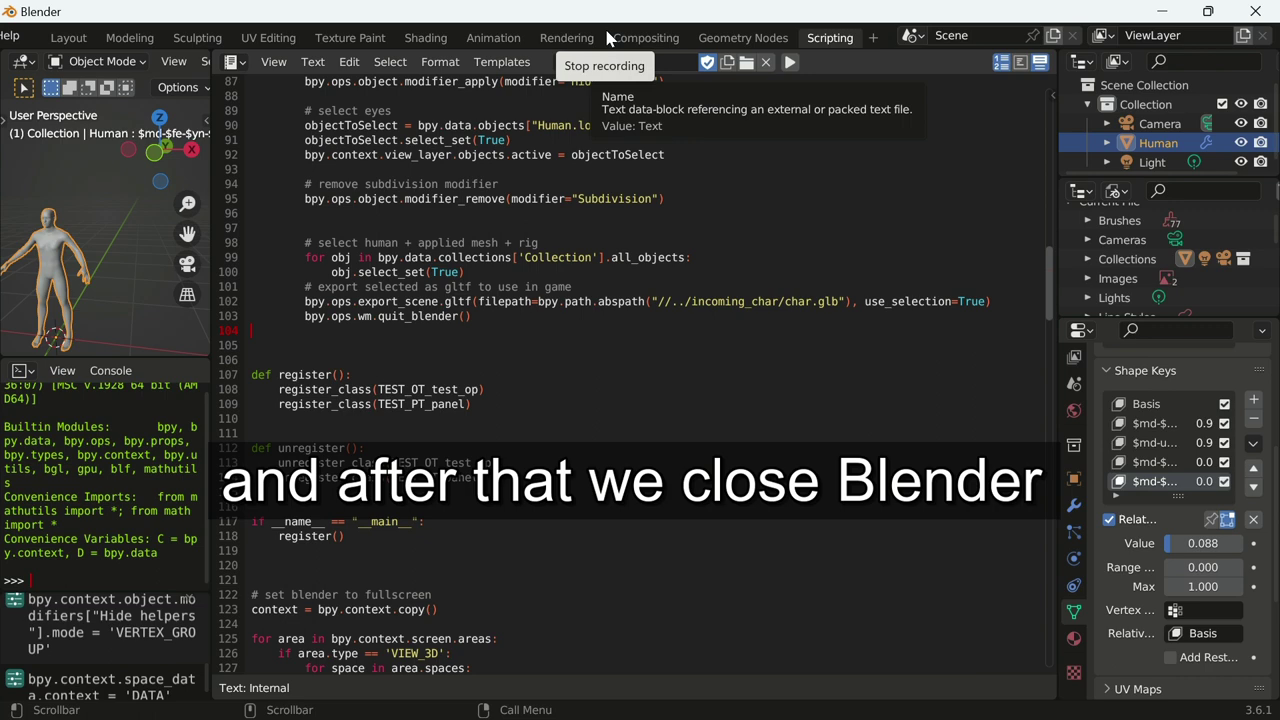
pyautogui.scroll(2, 688, 130)
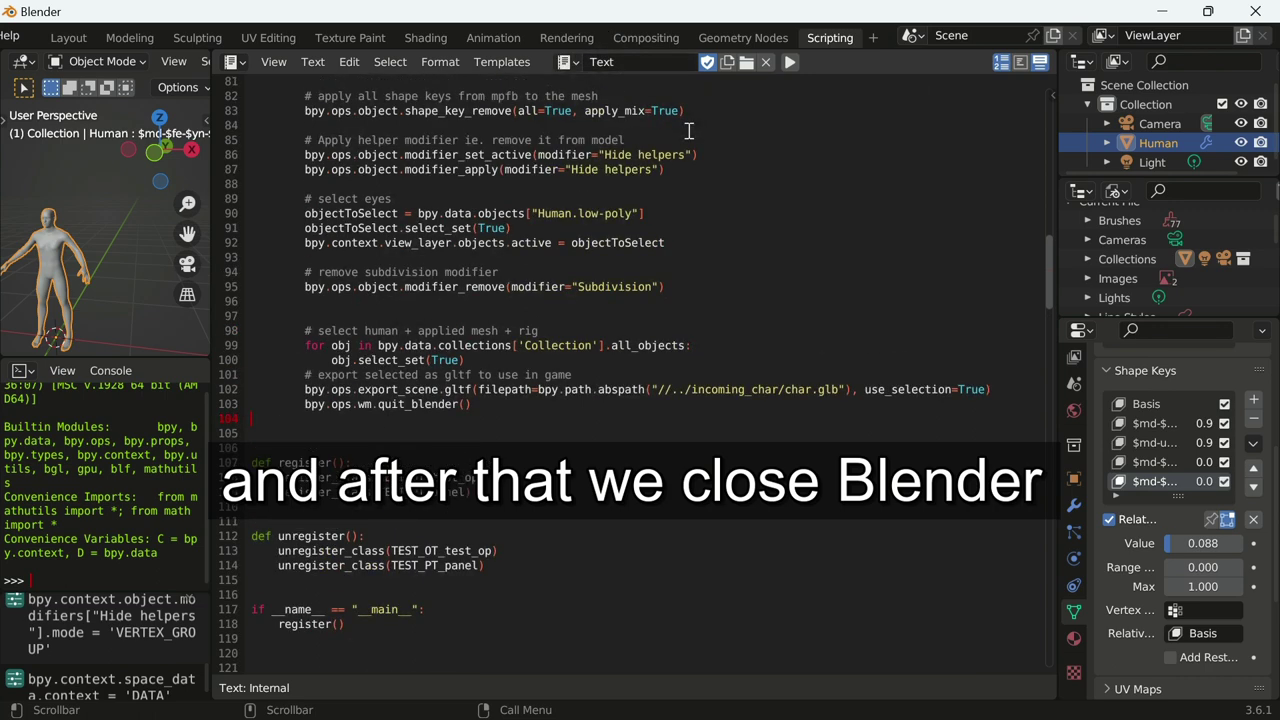
pyautogui.scroll(2, 688, 130)
pyautogui.scroll(2, 652, 119)
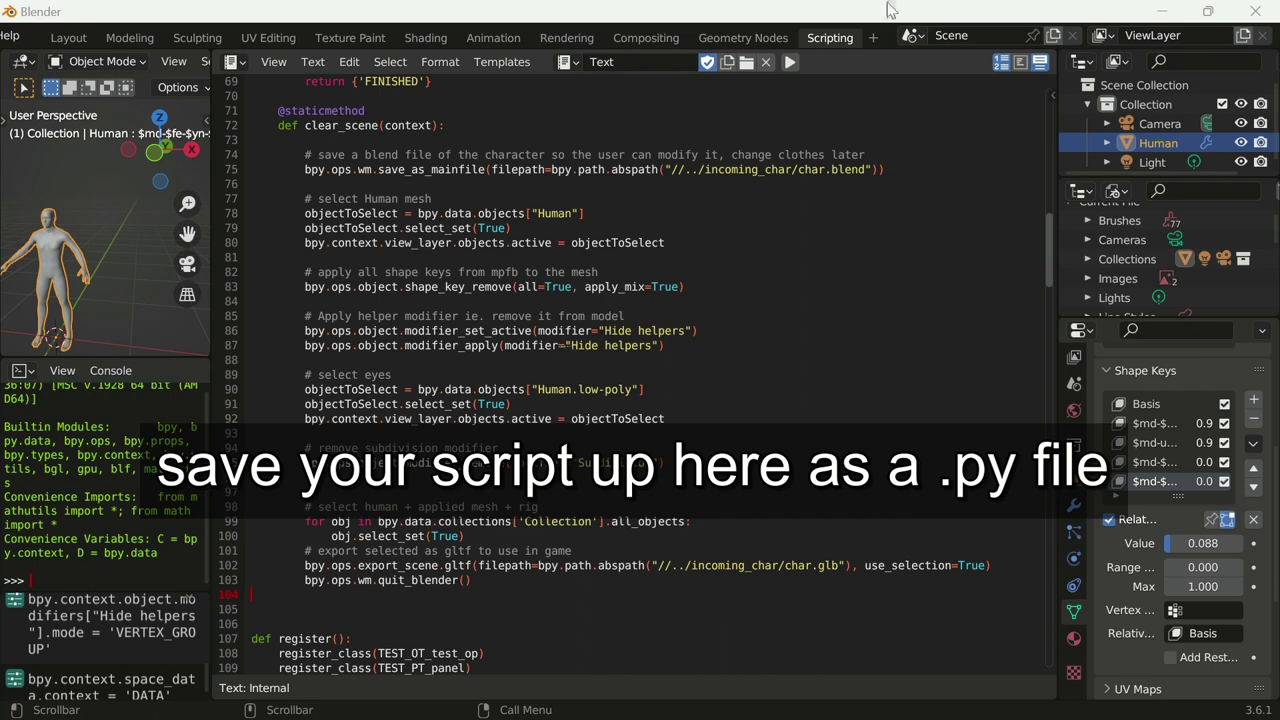
pyautogui.moveTo(894, 11); pyautogui.dragTo(893, 45)
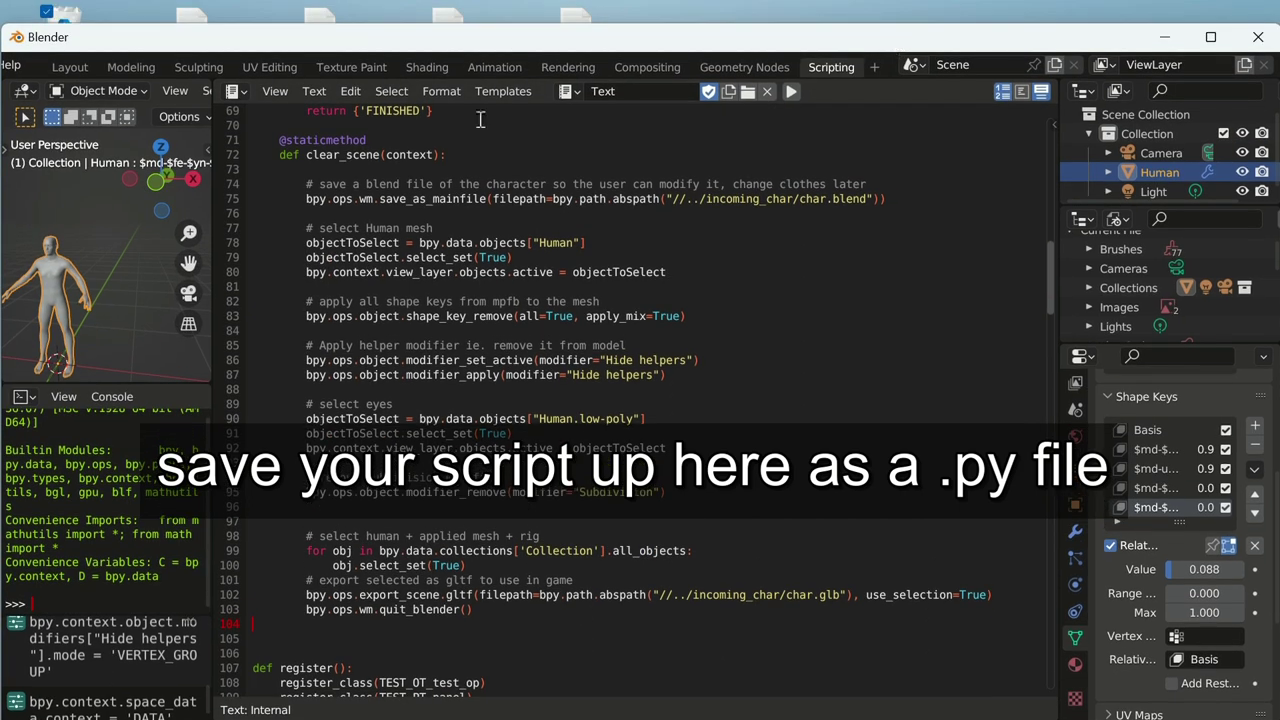
pyautogui.click(313, 93)
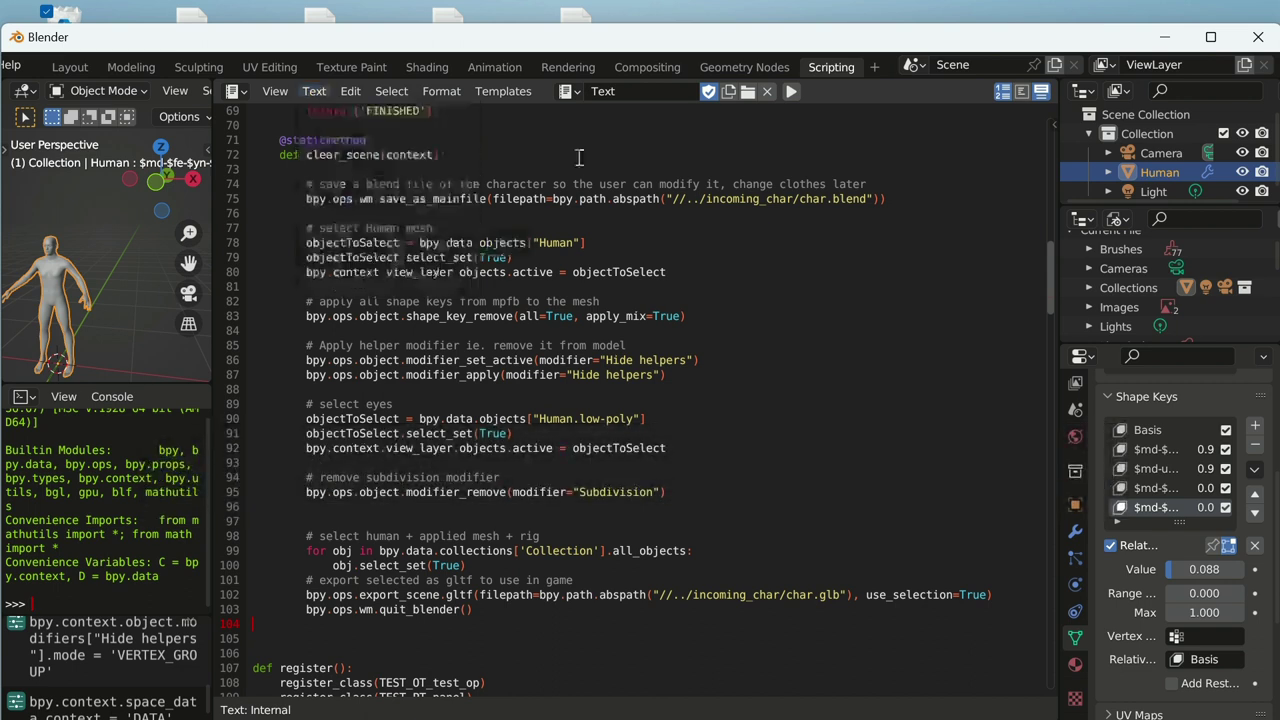
pyautogui.click(1210, 37)
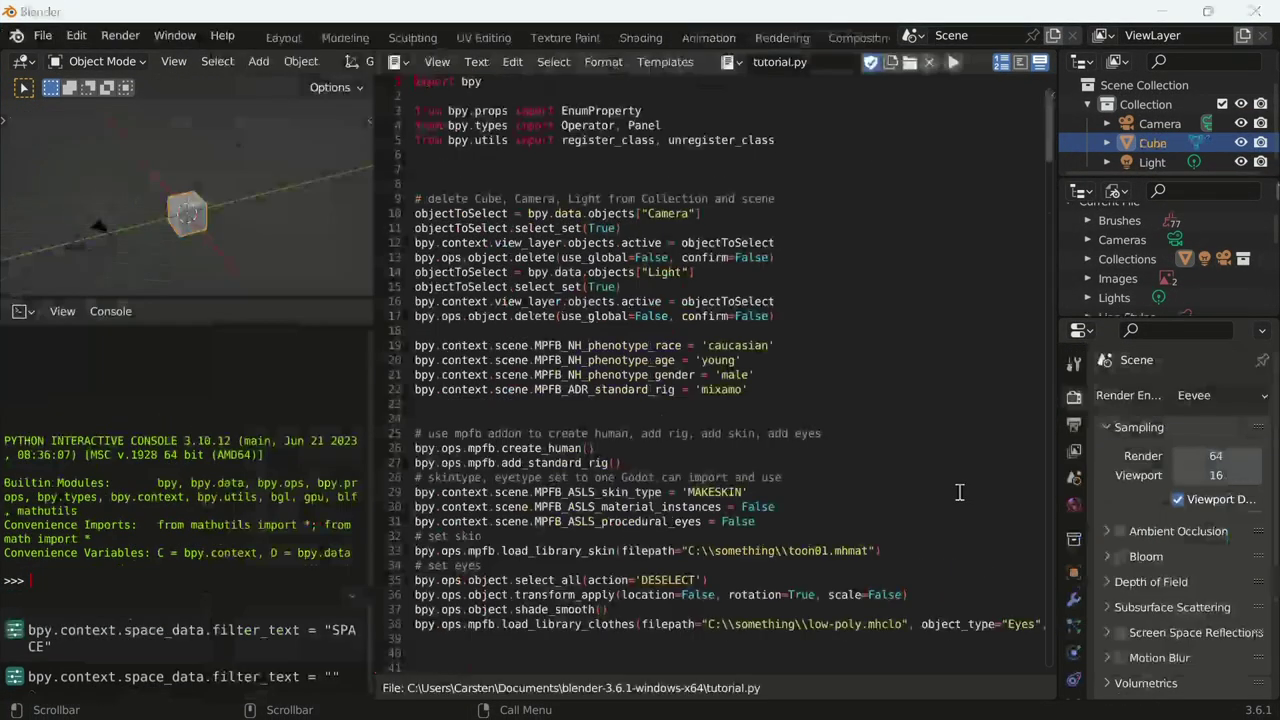
# Switch to the Layout workspace's 3D view and open the Edit menu.
pyautogui.click(283, 38)
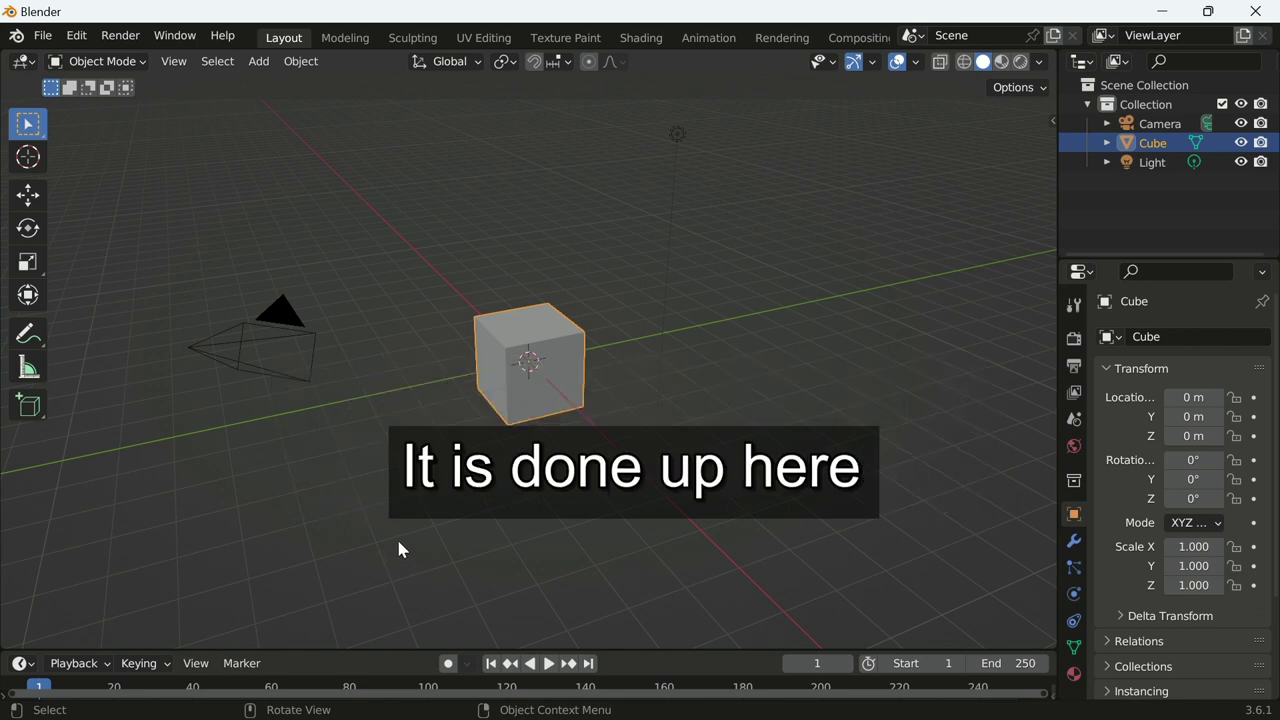
pyautogui.click(78, 38)
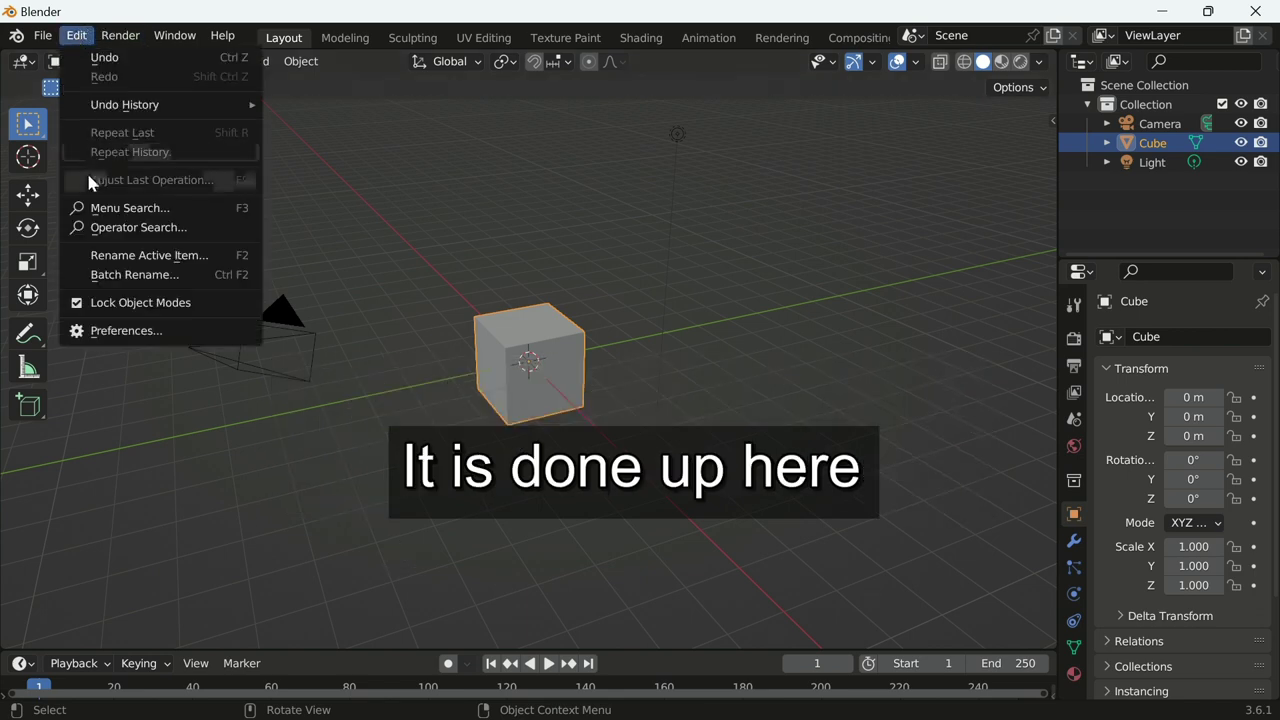
# Open Preferences and turn off Developer Extras and User Tooltips.
pyautogui.click(110, 330)
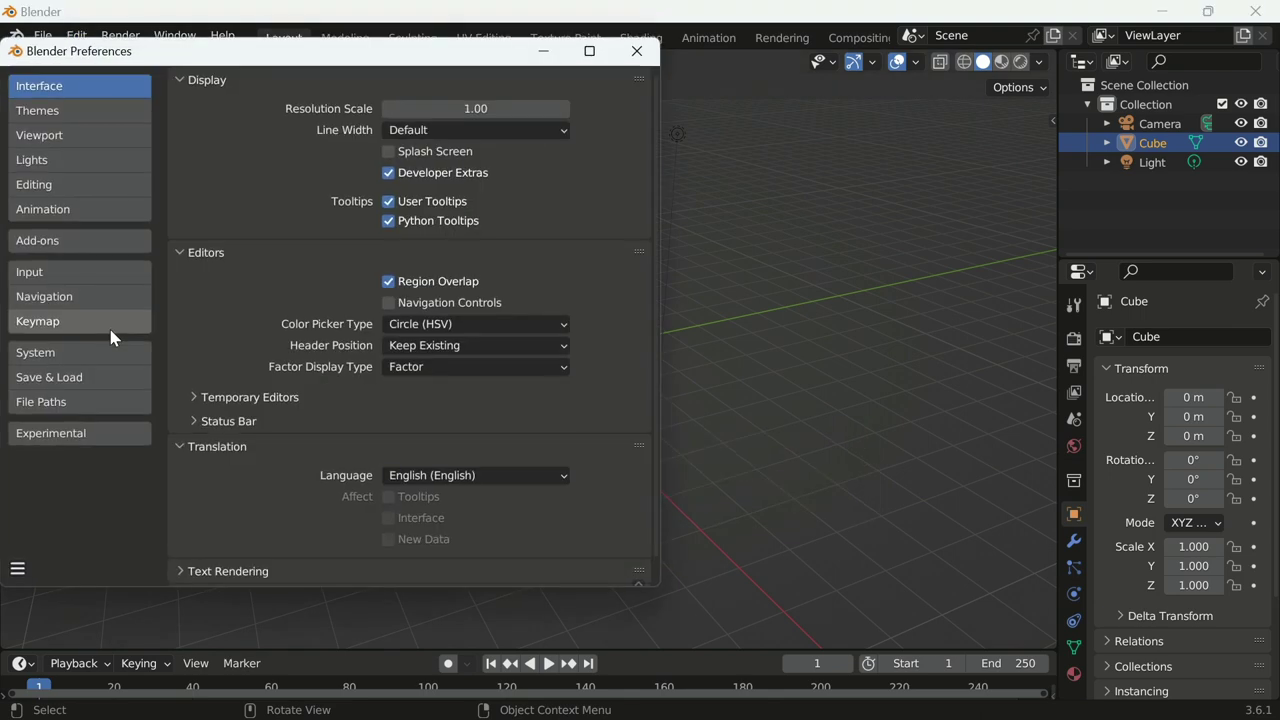
pyautogui.click(389, 173)
pyautogui.click(388, 201)
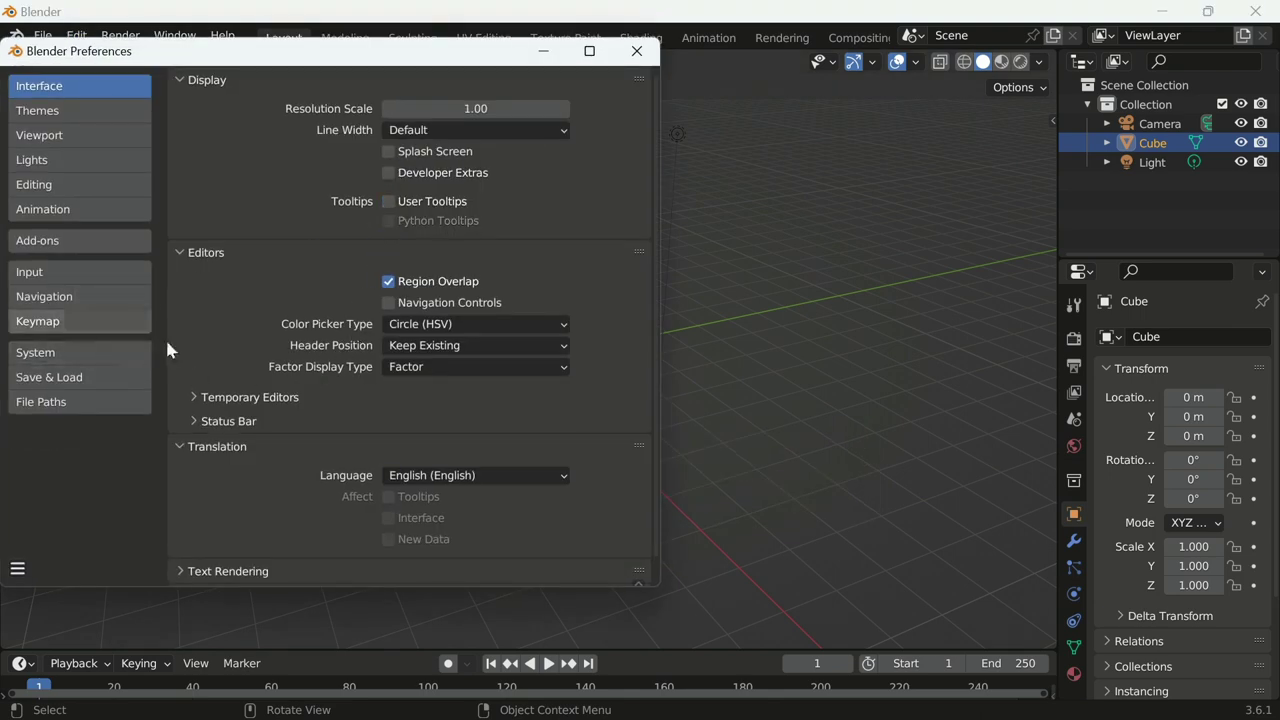
# Search the keymap for 'full' and uncheck all three Toggle Maximize Area shortcuts.
pyautogui.click(57, 322)
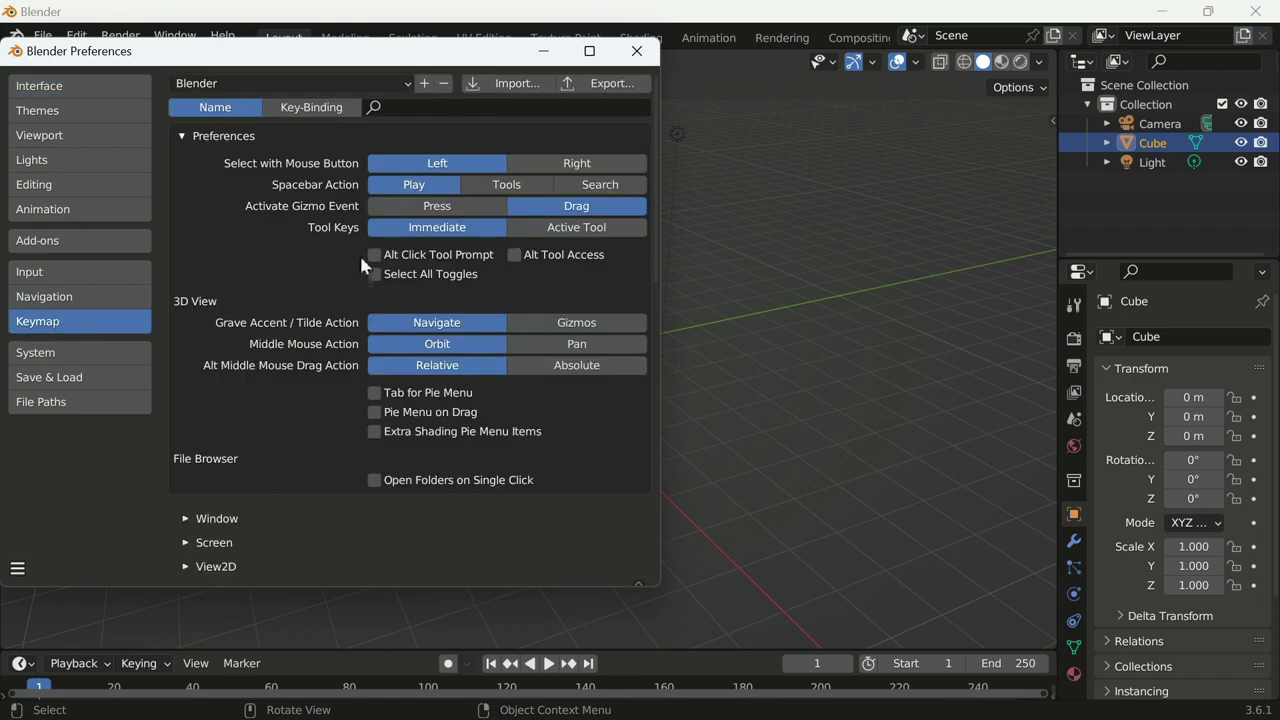
pyautogui.click(385, 107)
pyautogui.write('f')
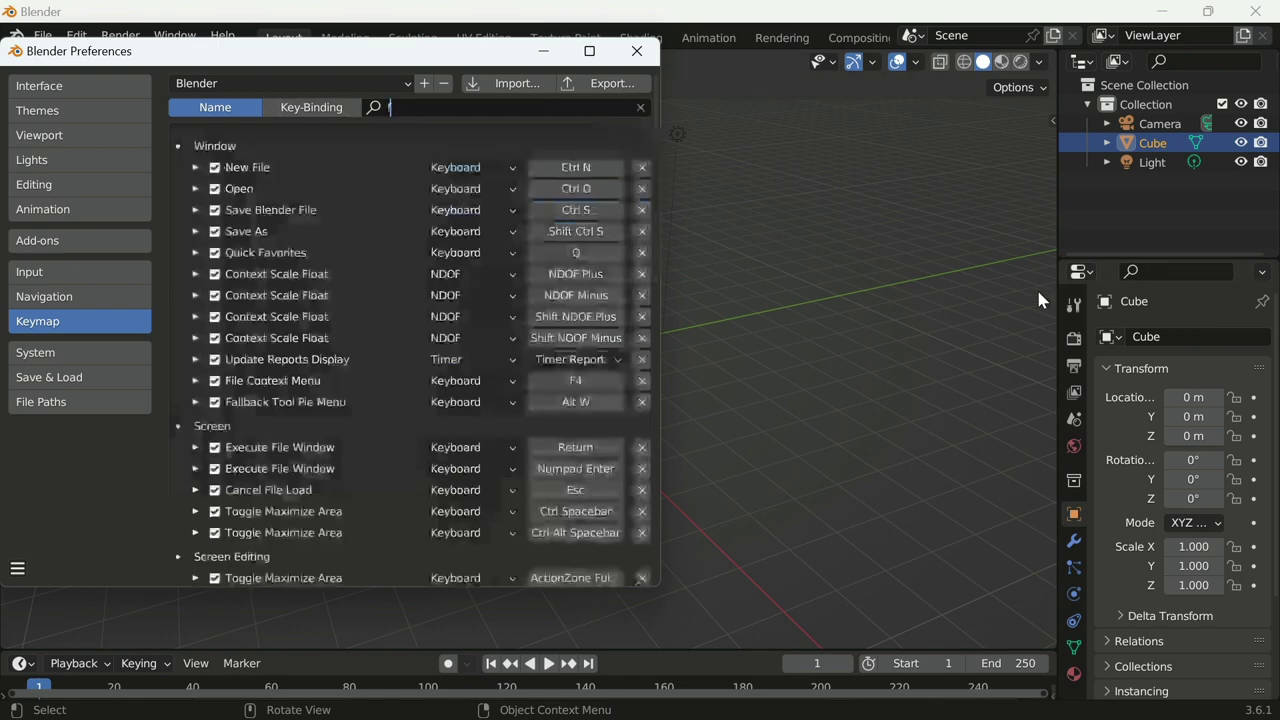
pyautogui.write('ulls')
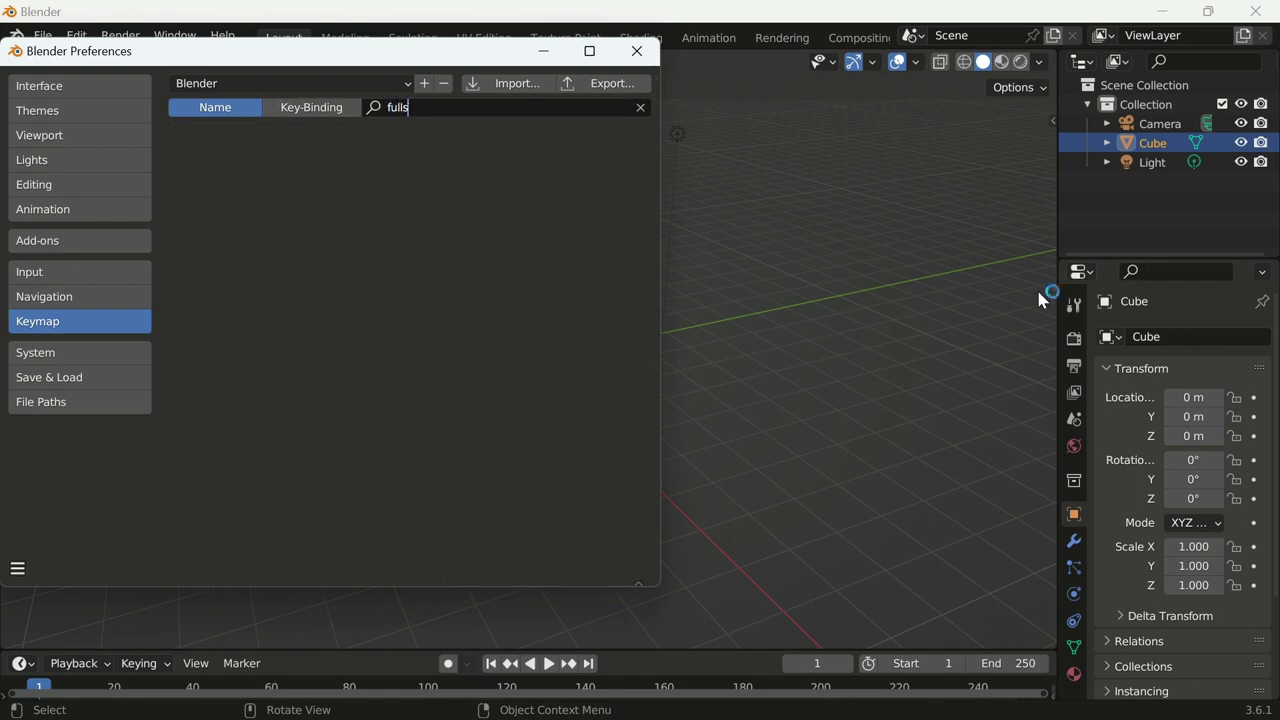
pyautogui.press('BackSpace')
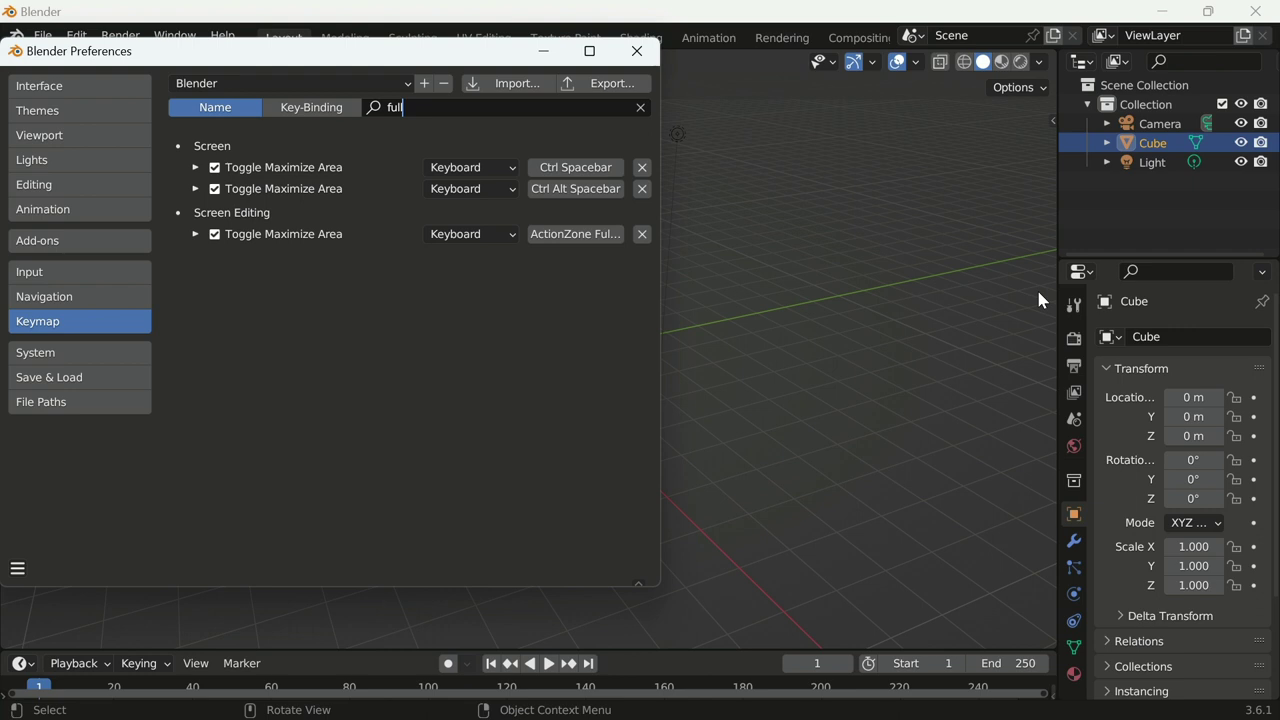
pyautogui.click(214, 189)
pyautogui.click(214, 167)
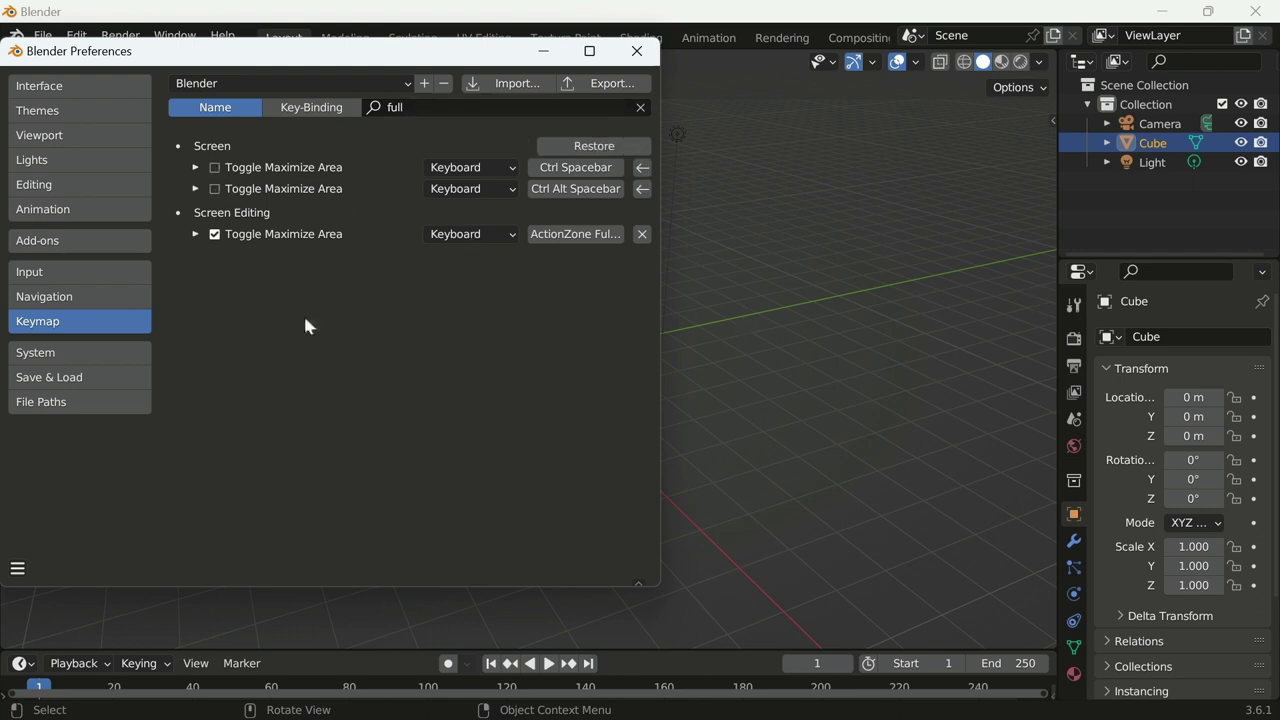
pyautogui.click(215, 234)
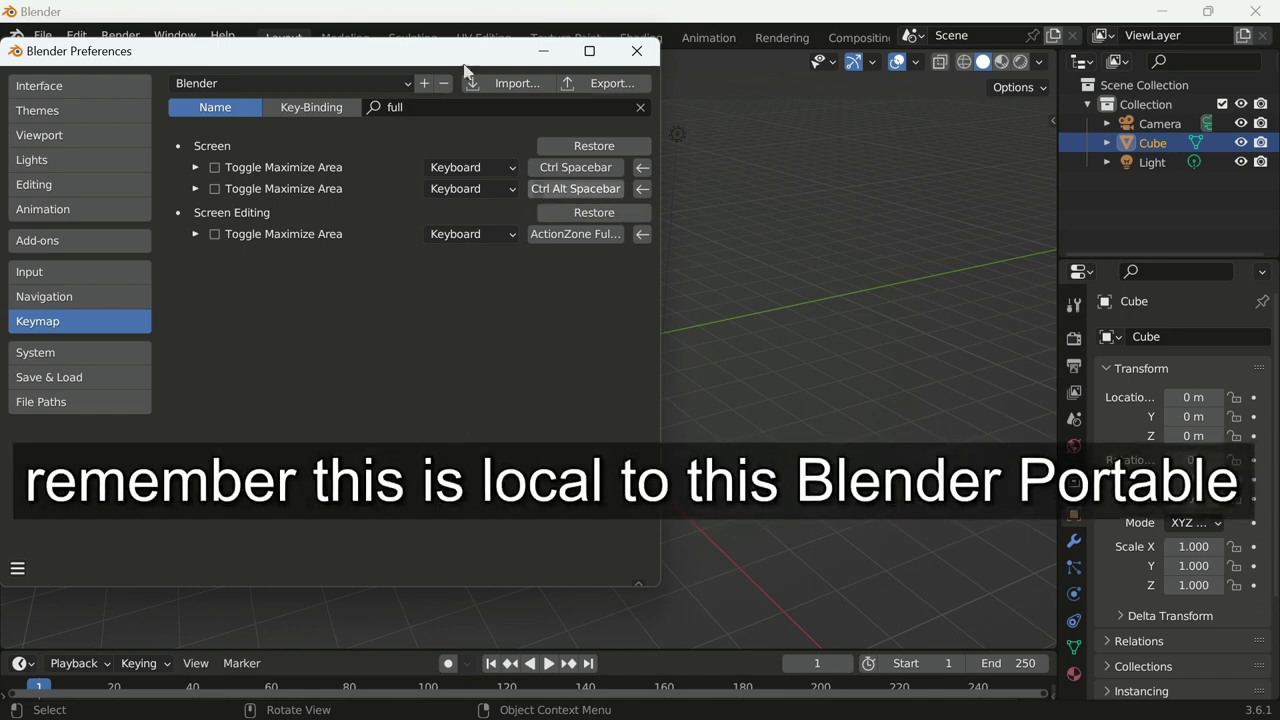
pyautogui.moveTo(460, 62); pyautogui.dragTo(465, 147)
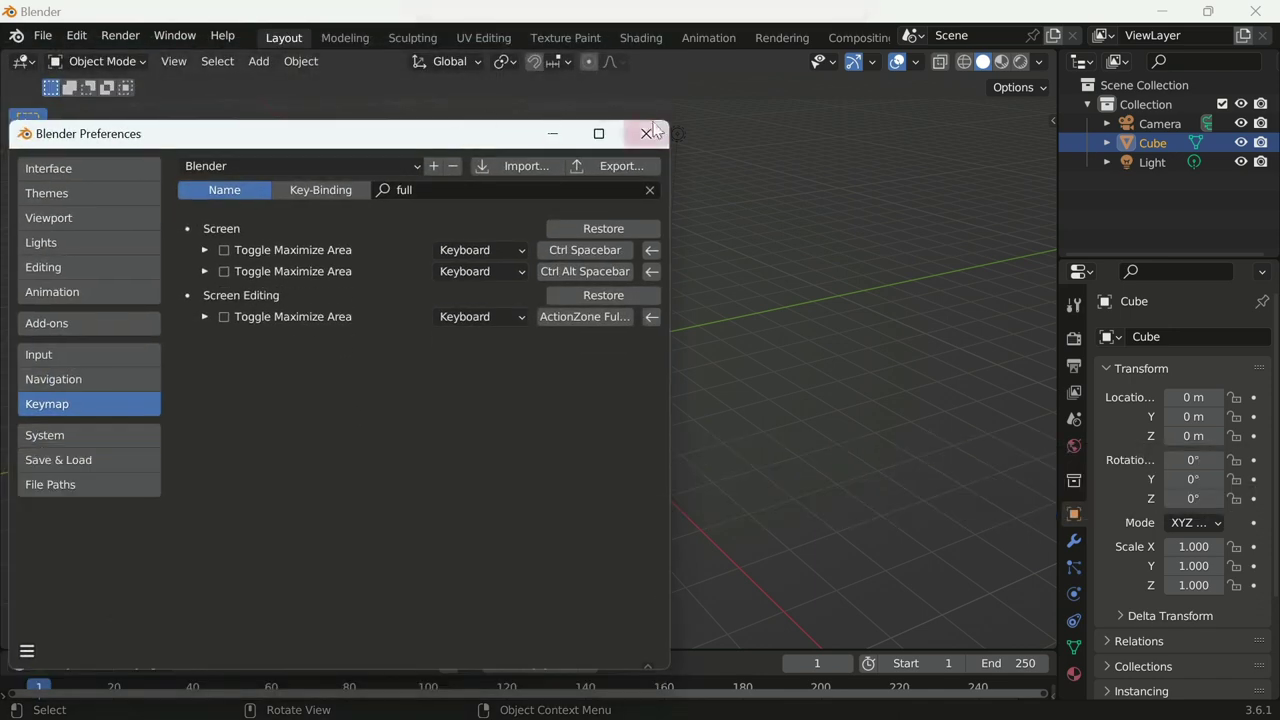
# Close the Blender Preferences window.
pyautogui.click(651, 134)
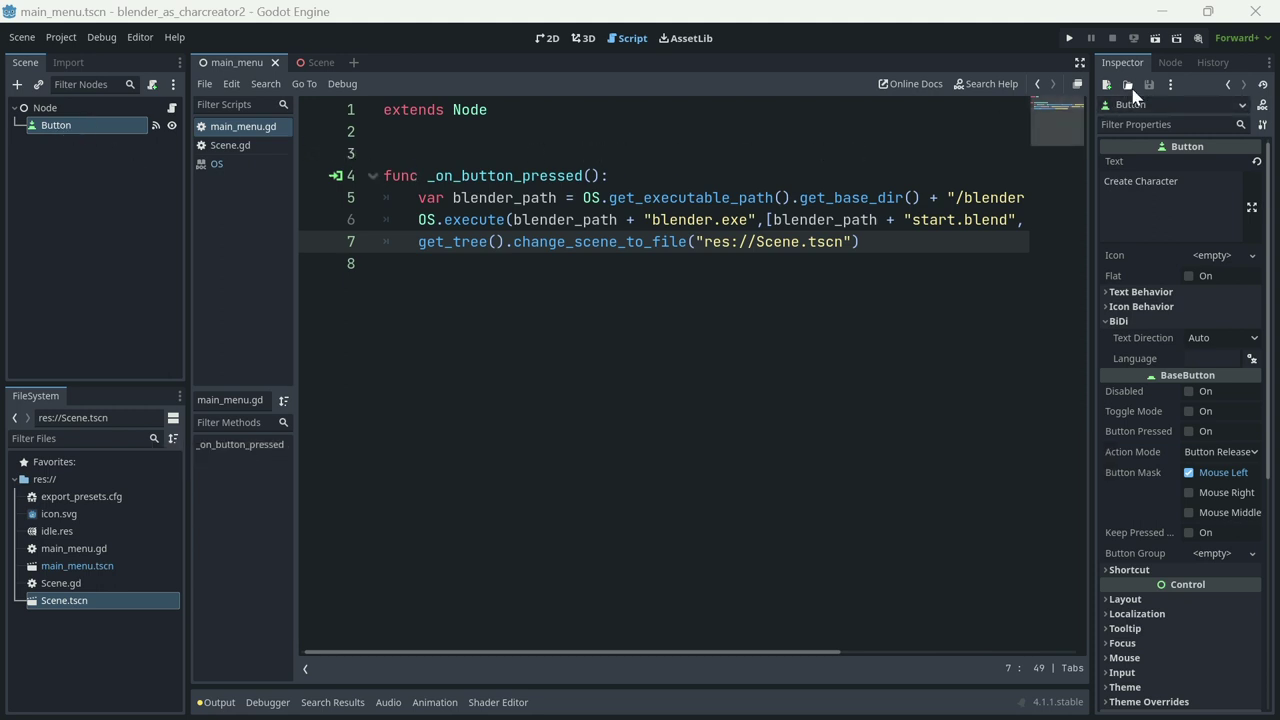
# Show the Button's pressed signal linked to _on_button_pressed and highlight the Blender arguments in main_menu.gd.
pyautogui.click(1172, 62)
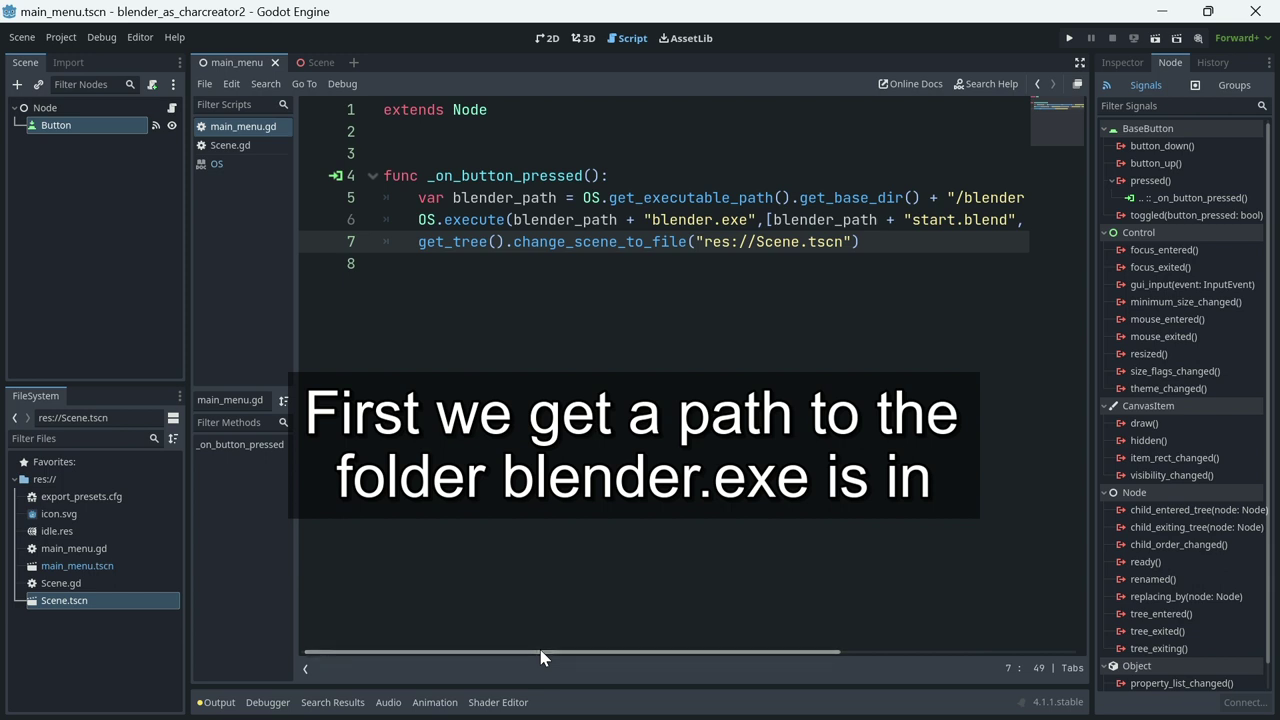
pyautogui.moveTo(540, 657)
pyautogui.mouseDown()
pyautogui.moveTo(726, 663)
pyautogui.moveTo(514, 648)
pyautogui.mouseUp()
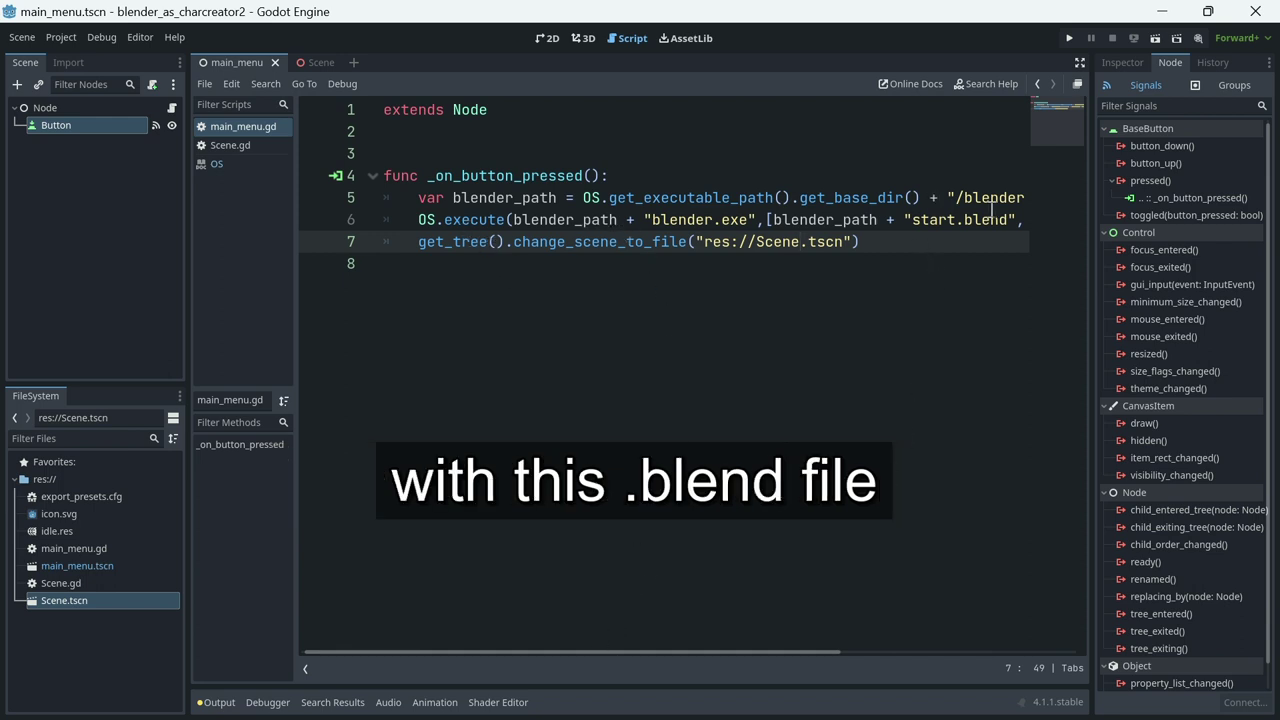
pyautogui.click(672, 645)
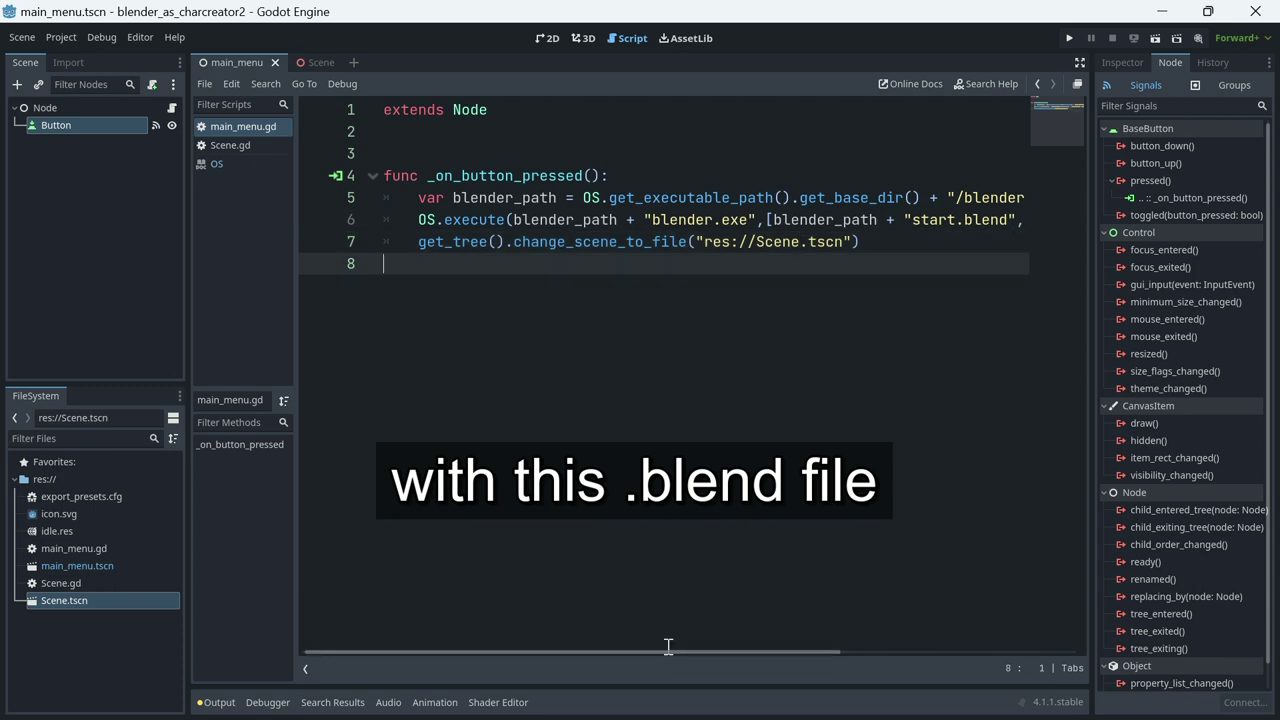
pyautogui.moveTo(685, 655); pyautogui.dragTo(923, 663)
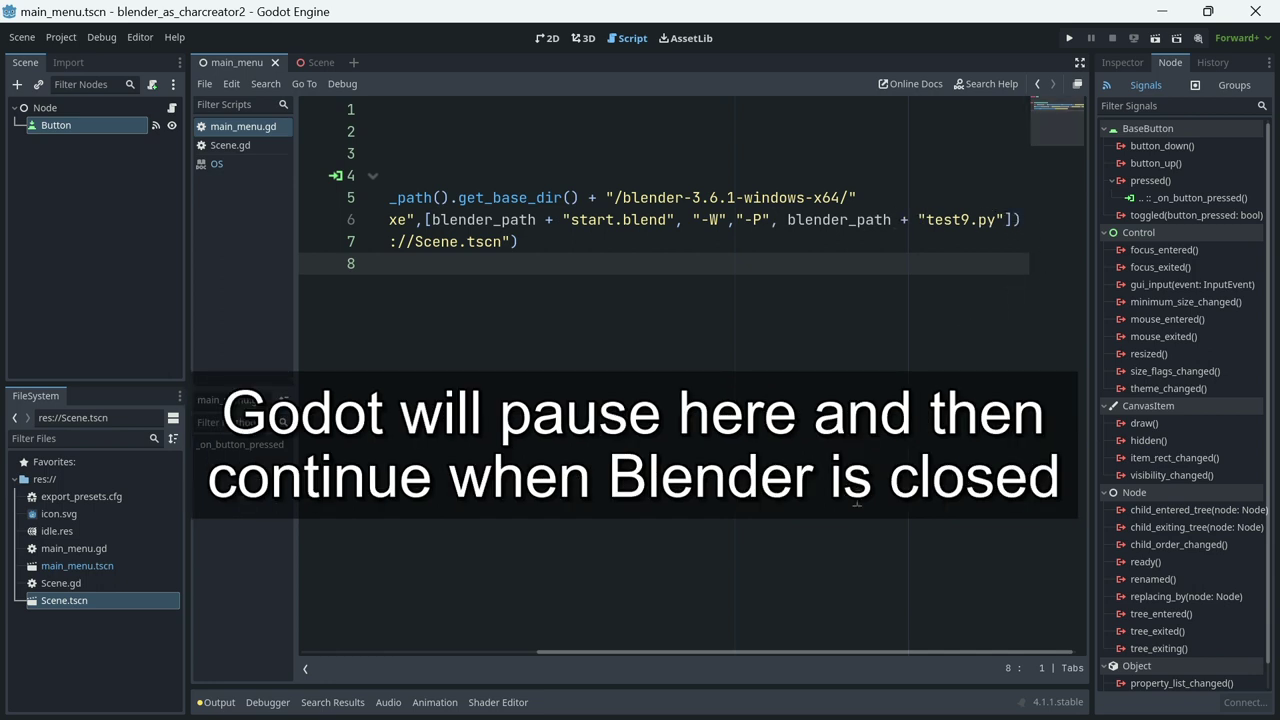
# Switch to Scene.gd, which loads the exported glTF character and plays its idle animation.
pyautogui.moveTo(783, 663); pyautogui.dragTo(516, 626)
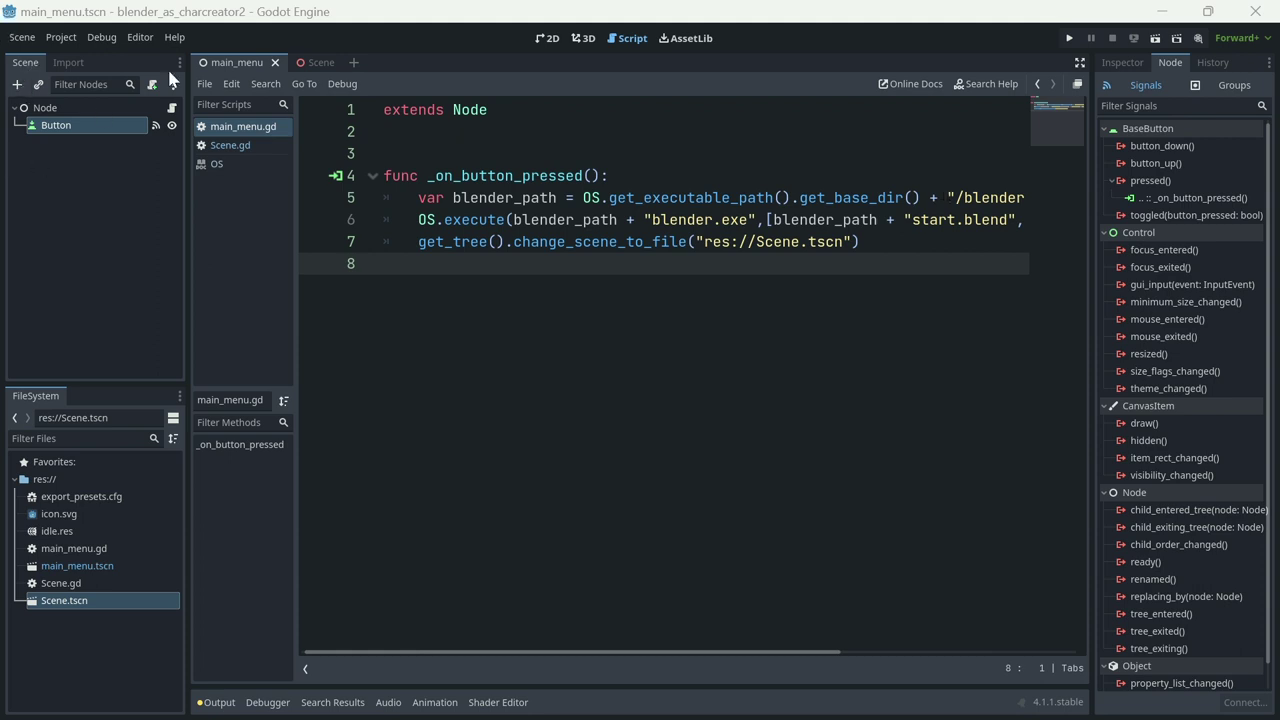
pyautogui.click(322, 64)
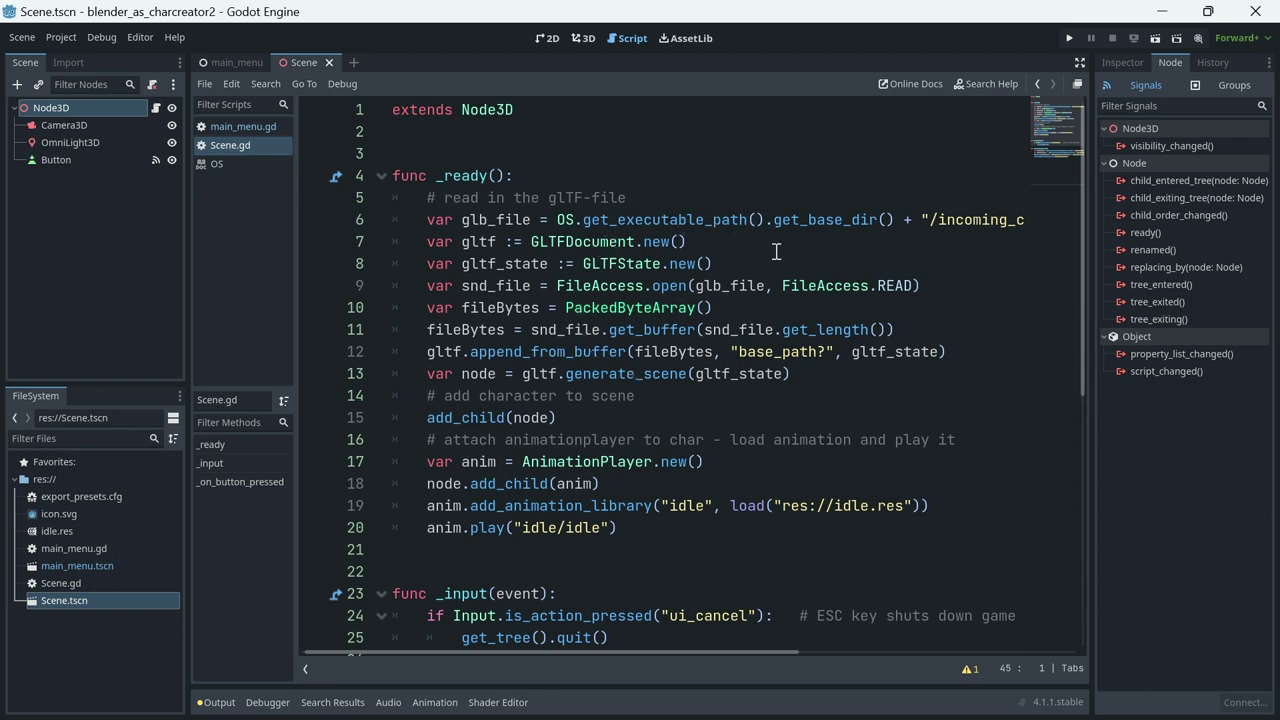
pyautogui.moveTo(603, 656)
pyautogui.mouseDown()
pyautogui.moveTo(756, 658)
pyautogui.moveTo(592, 660)
pyautogui.mouseUp()
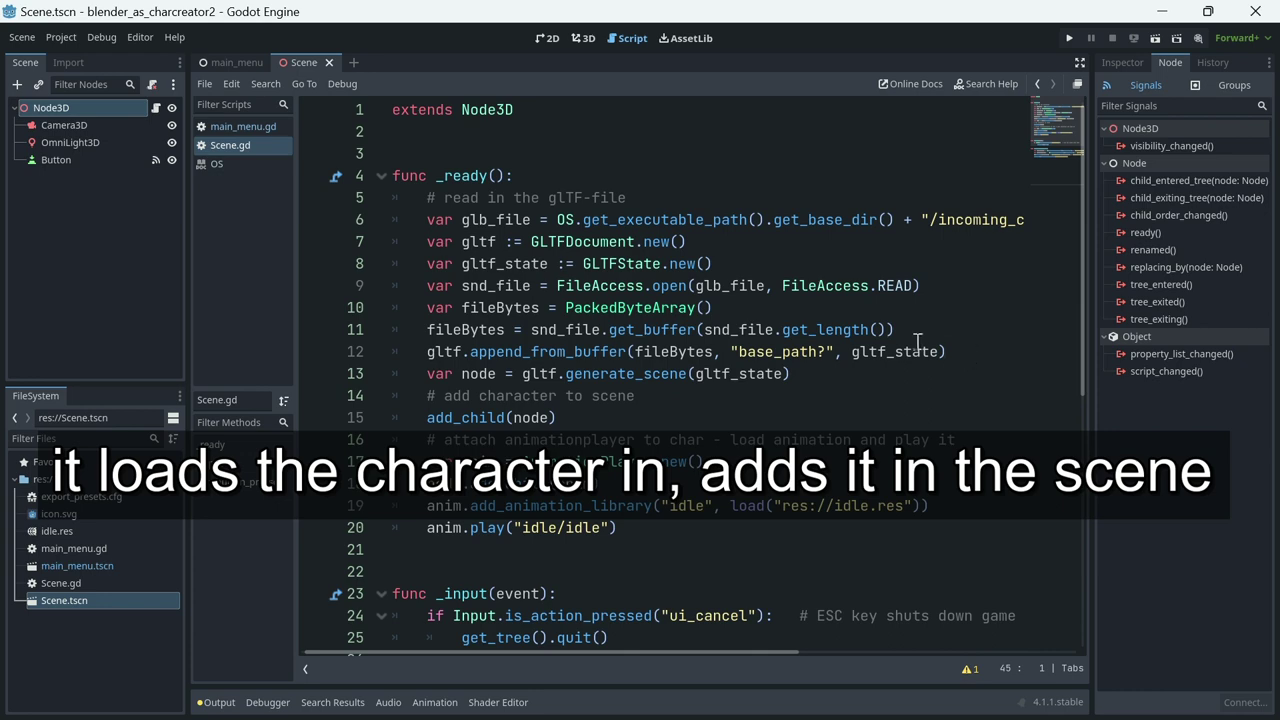
pyautogui.scroll(-1, 918, 342)
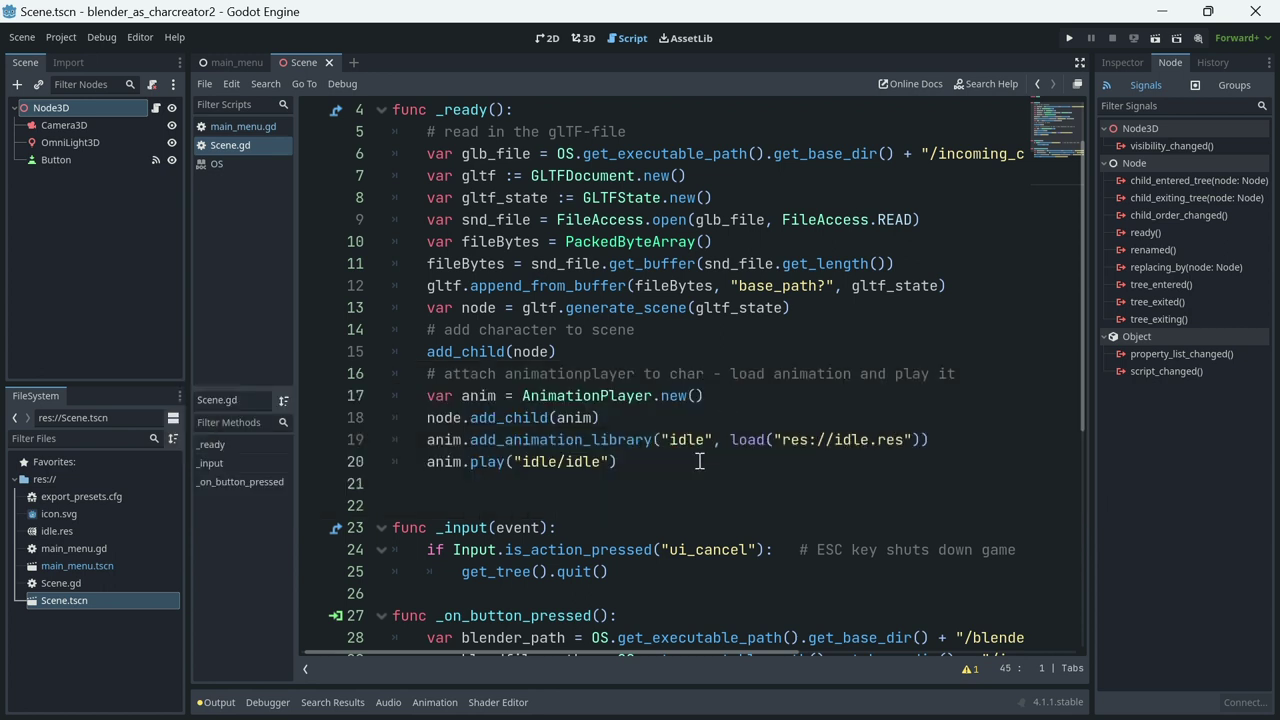
pyautogui.scroll(-1, 700, 461)
pyautogui.scroll(-1, 700, 461)
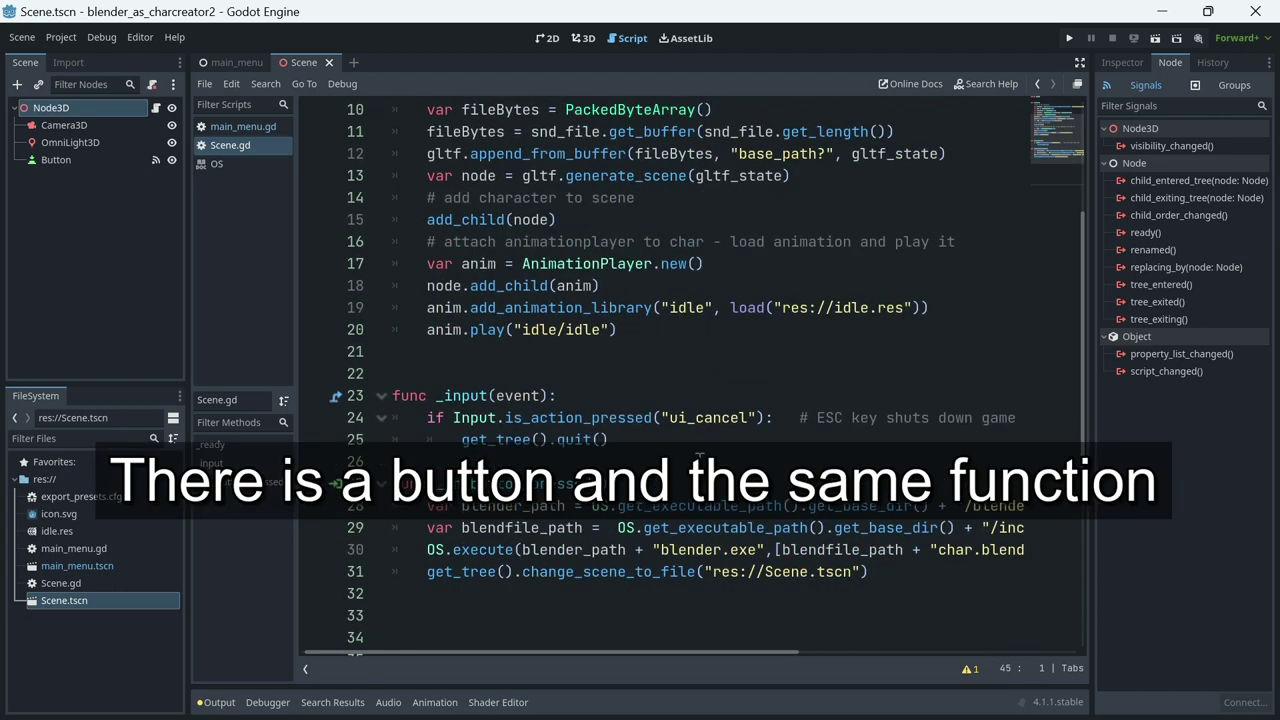
pyautogui.scroll(-2, 700, 458)
pyautogui.scroll(-1, 733, 390)
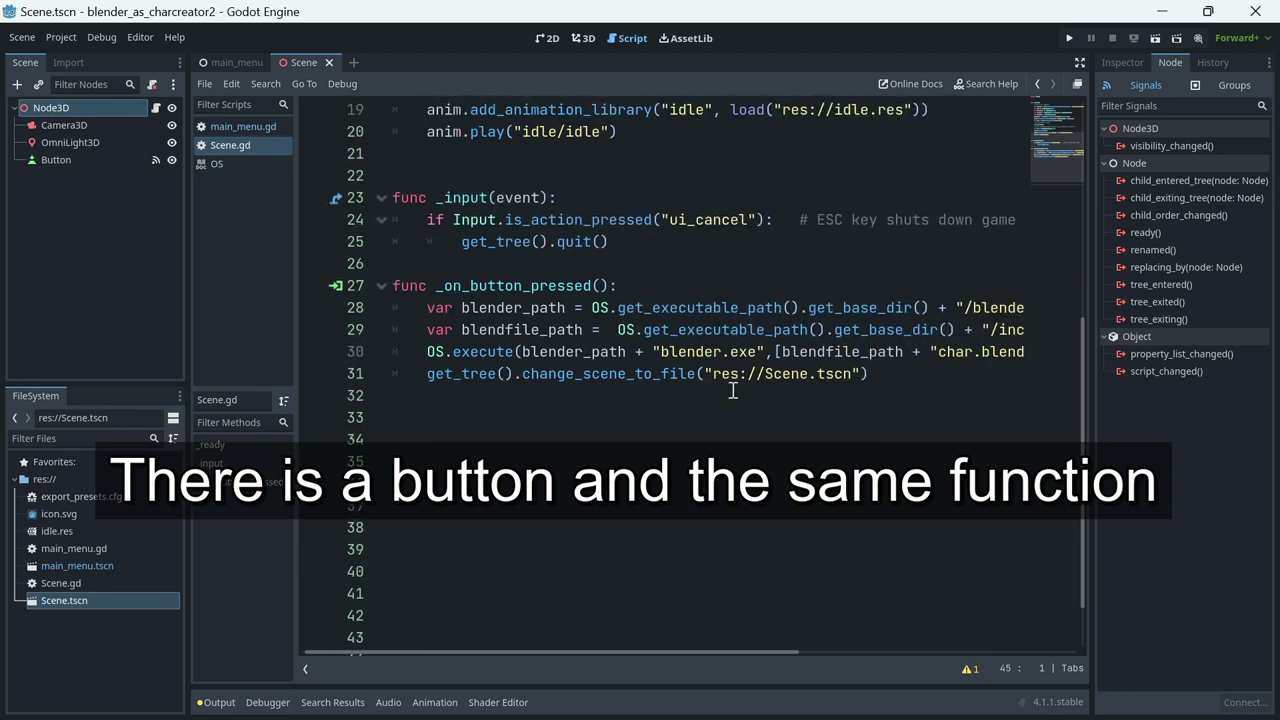
pyautogui.scroll(-1, 732, 392)
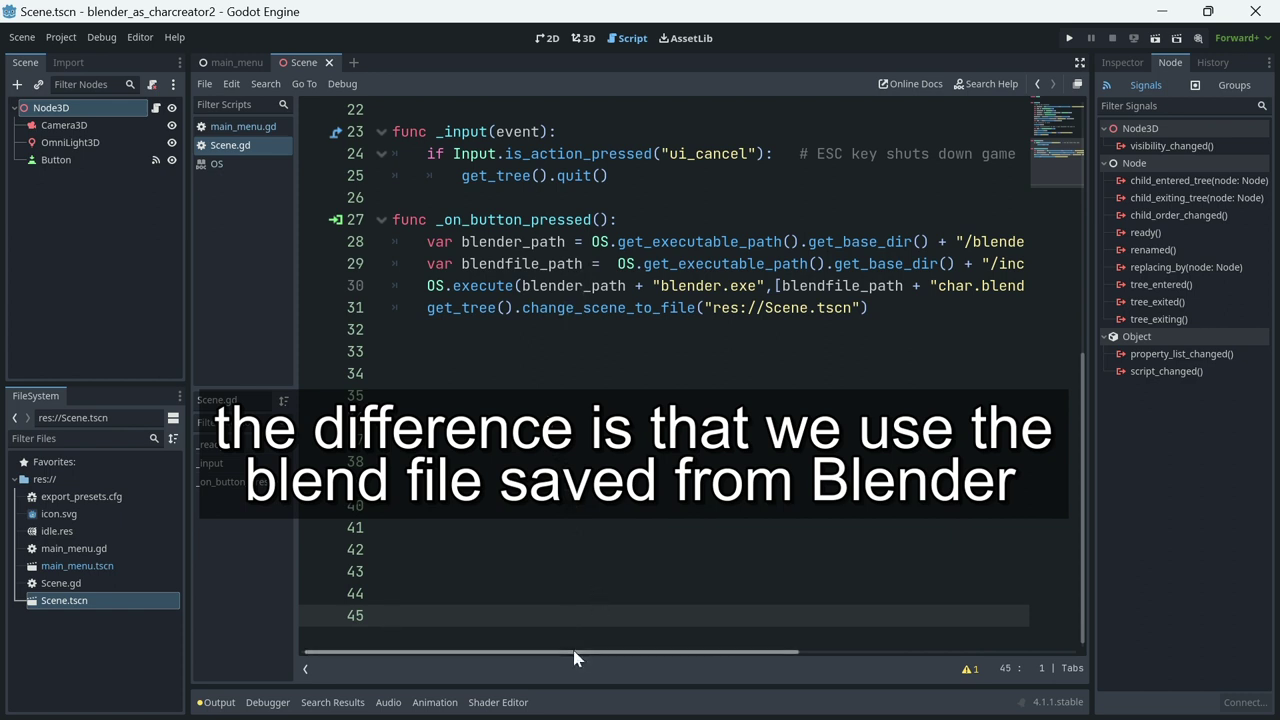
pyautogui.moveTo(574, 657)
pyautogui.mouseDown()
pyautogui.moveTo(849, 651)
pyautogui.moveTo(557, 596)
pyautogui.mouseUp()
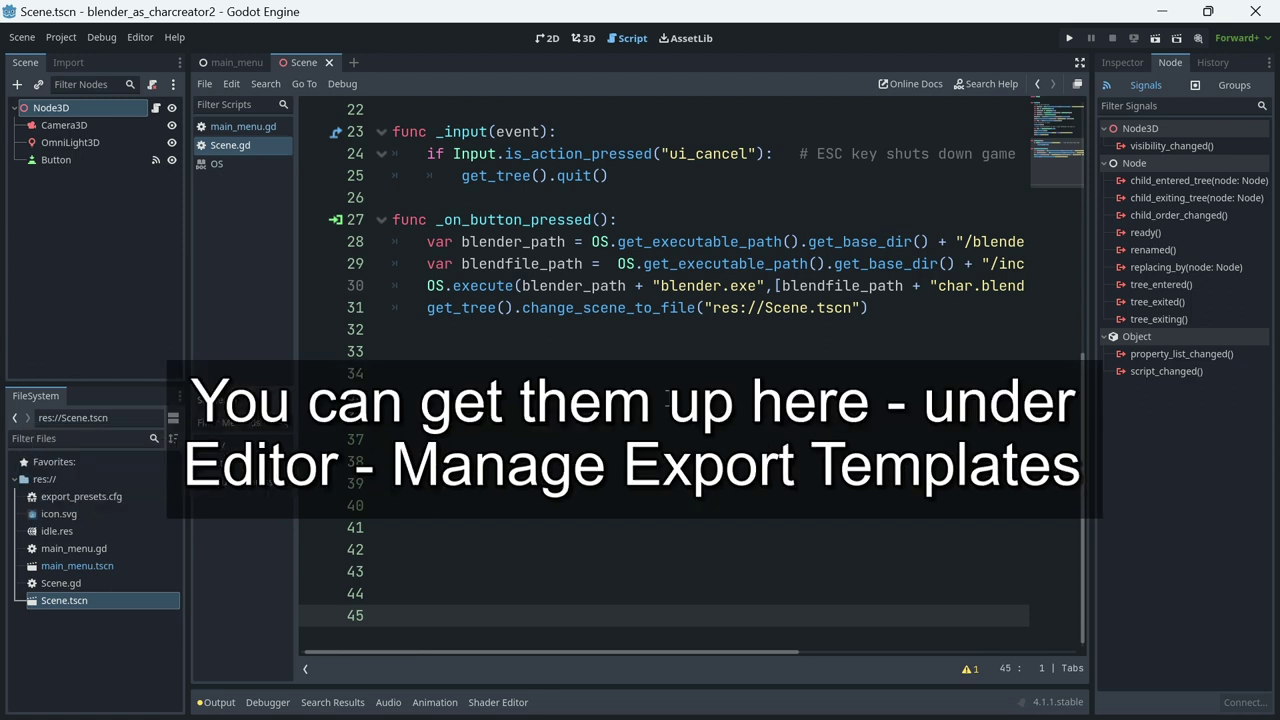
# Look for Manage Export Templates in the Editor menu, then bring up the Project menu instead.
pyautogui.click(140, 37)
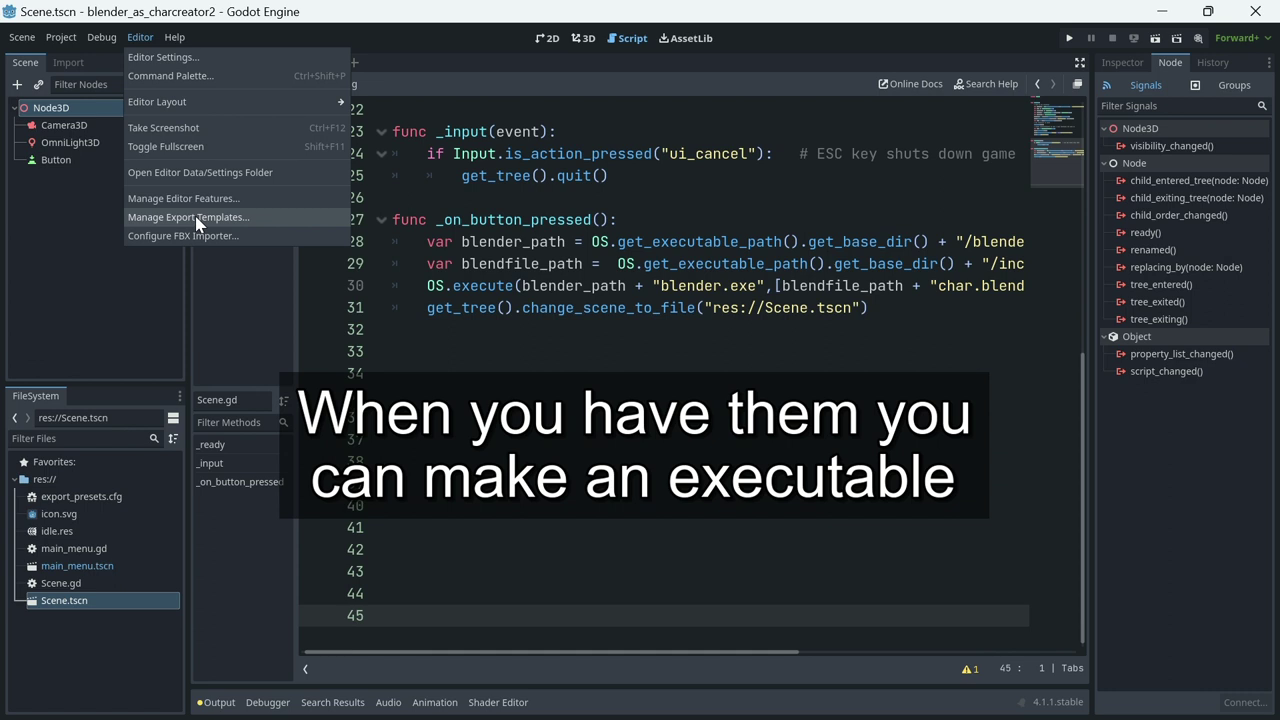
pyautogui.click(247, 175)
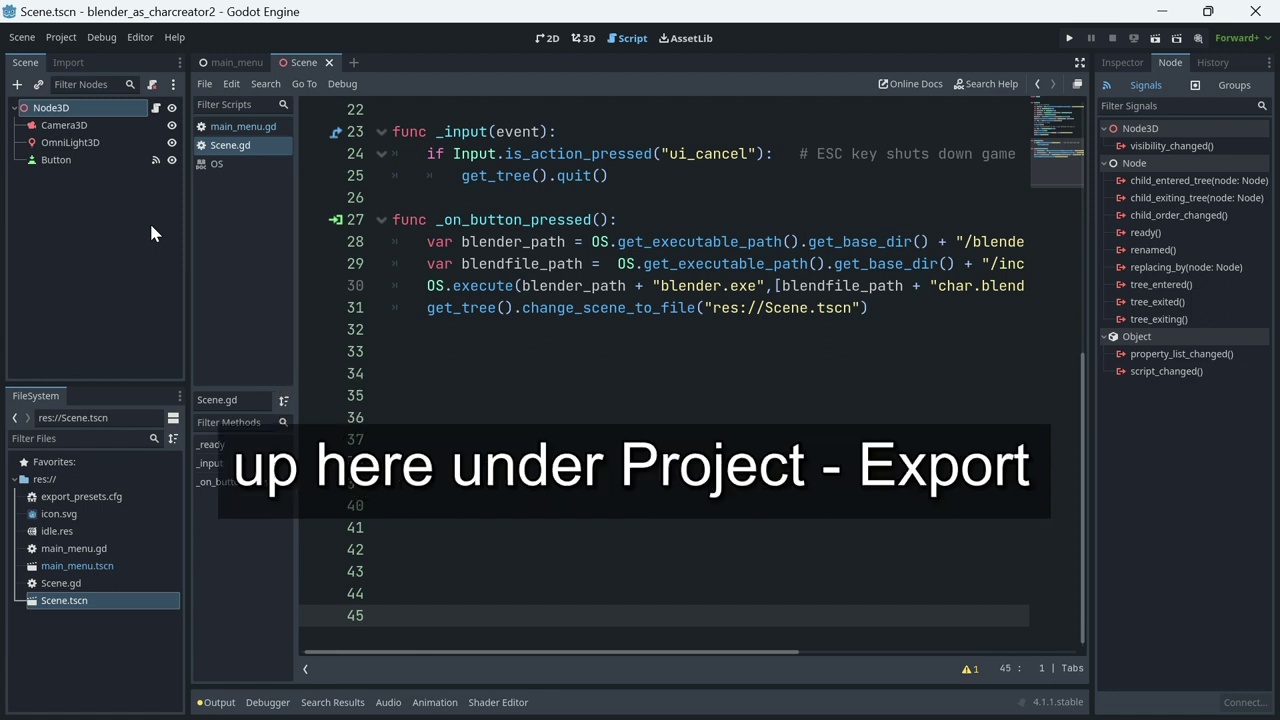
pyautogui.click(63, 37)
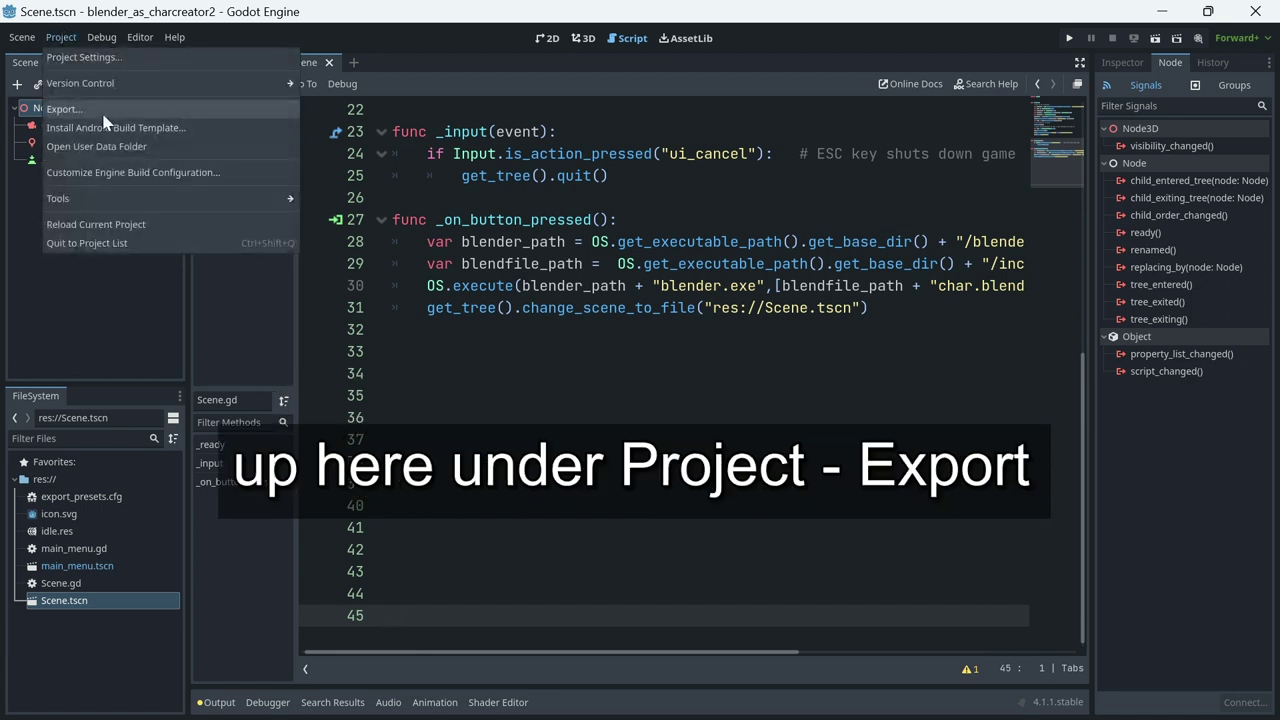
# Review the Windows Desktop (Runnable) preset in Project > Export, then close the dialog.
pyautogui.click(66, 109)
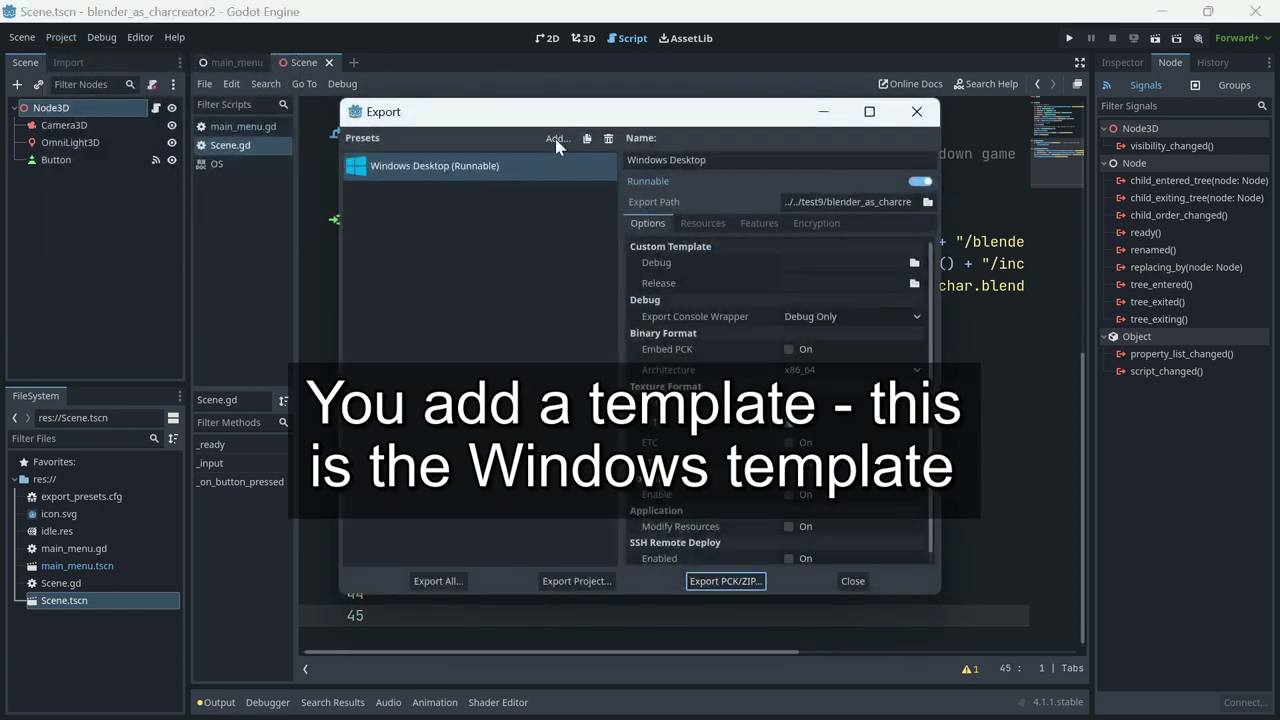
pyautogui.click(462, 168)
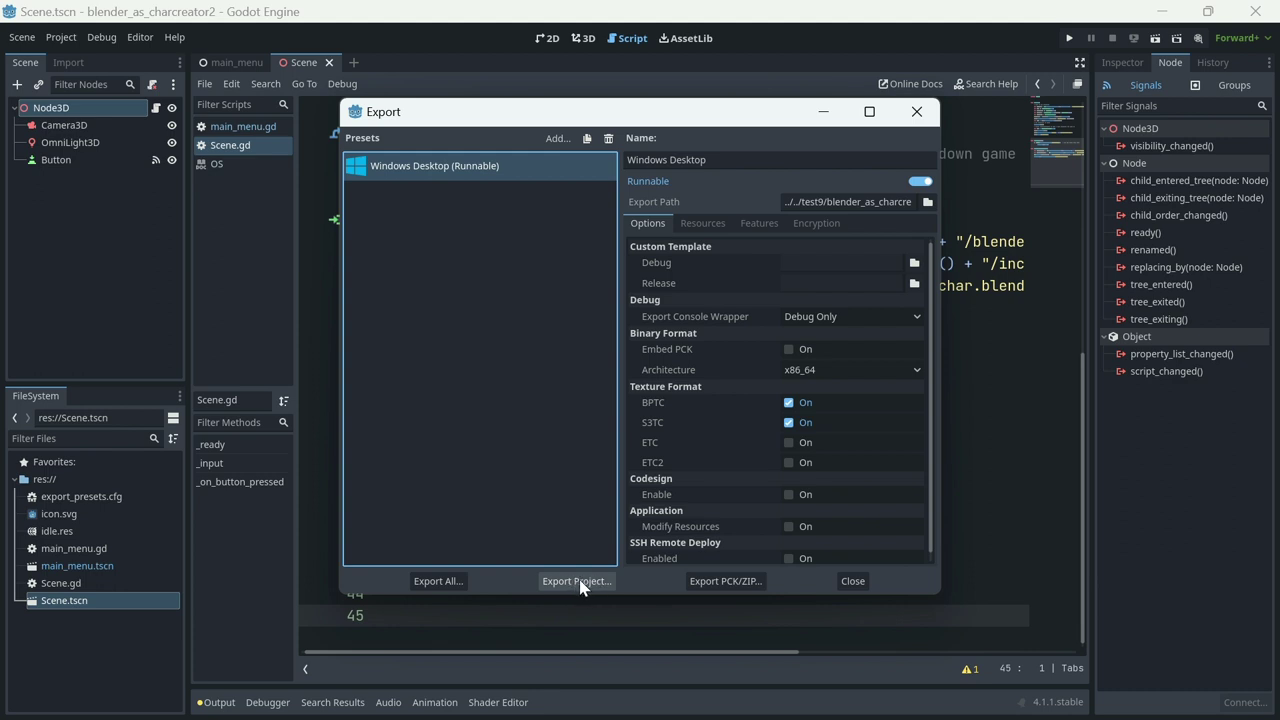
pyautogui.click(925, 117)
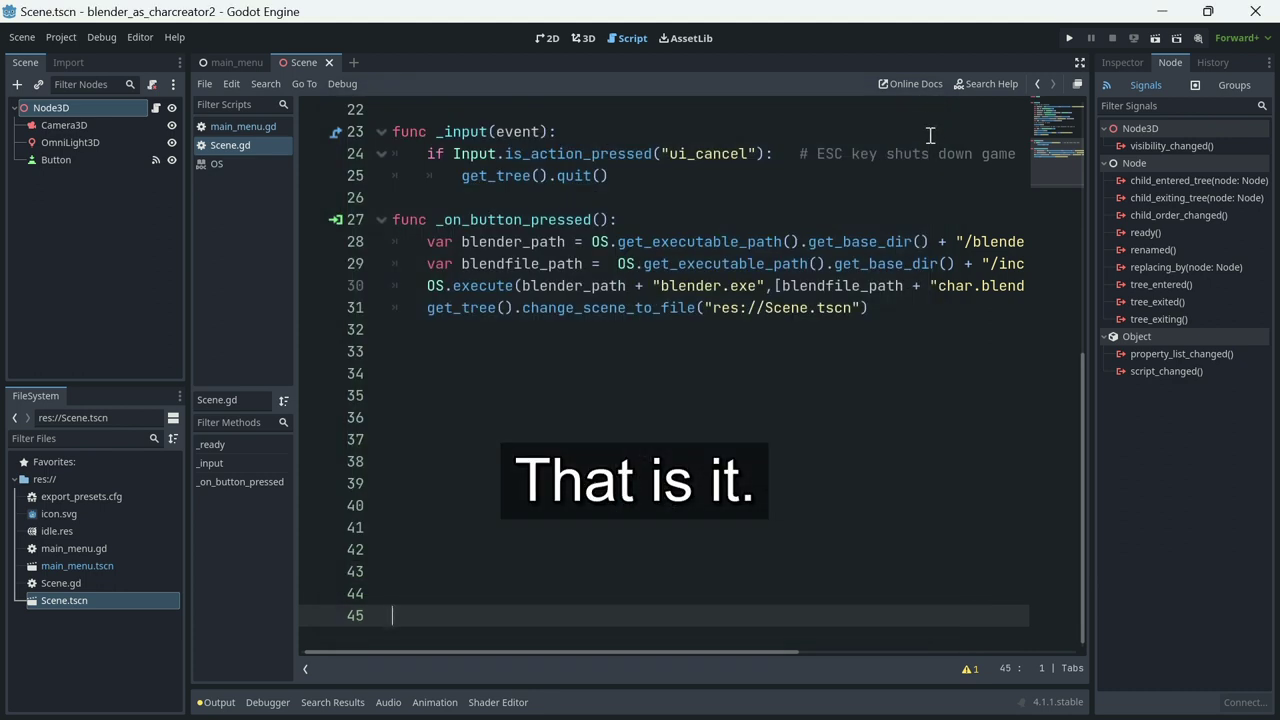